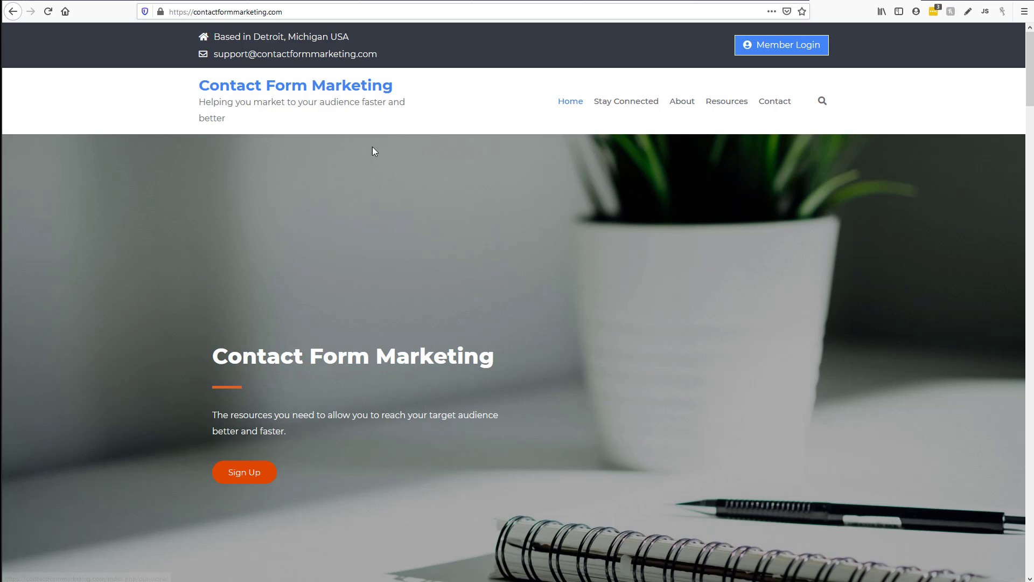
Edit the site address in the address bar so it ends in '/optout'
left_click(318, 12)
left_click(324, 12)
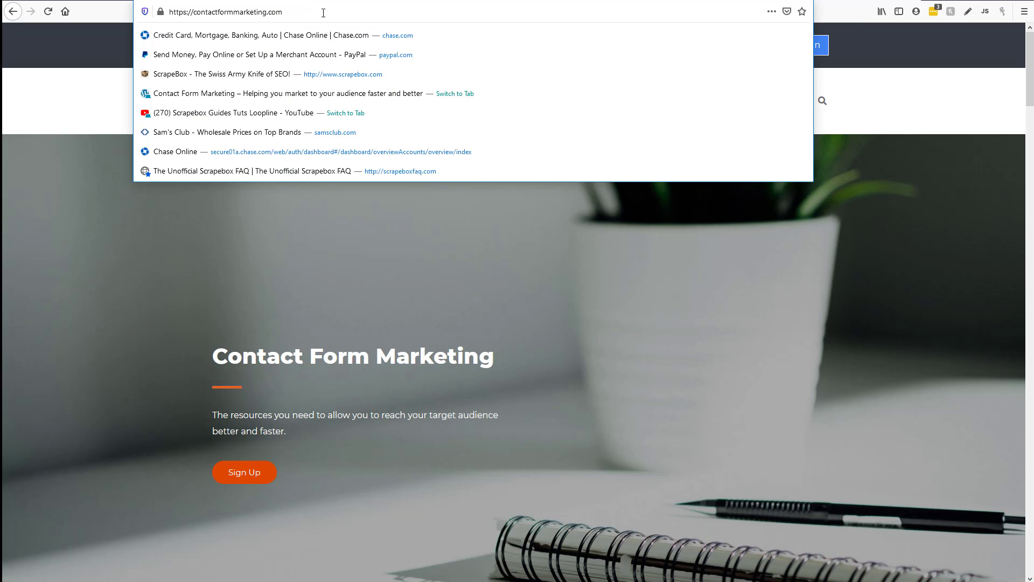
type("/opt")
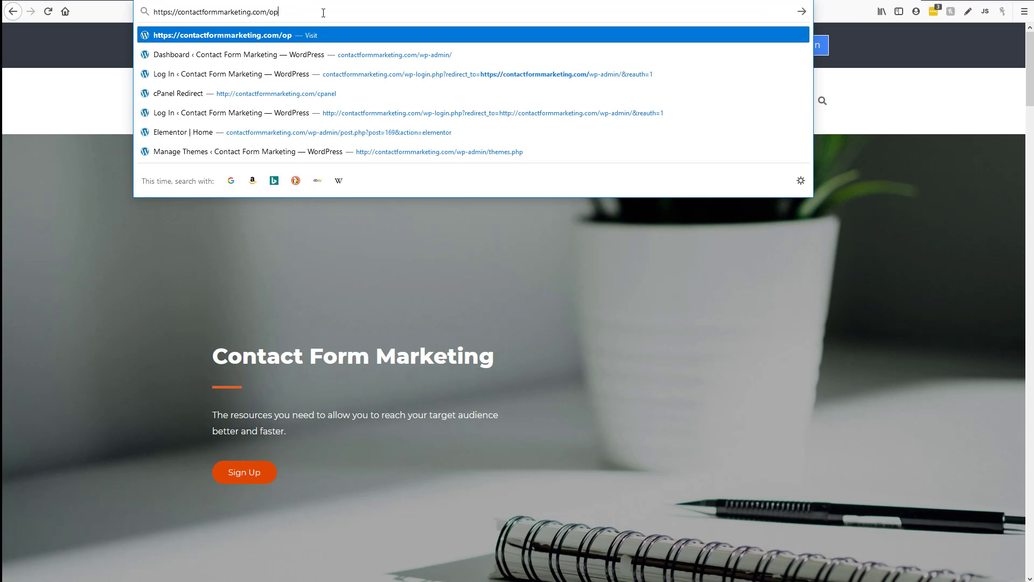
type("out")
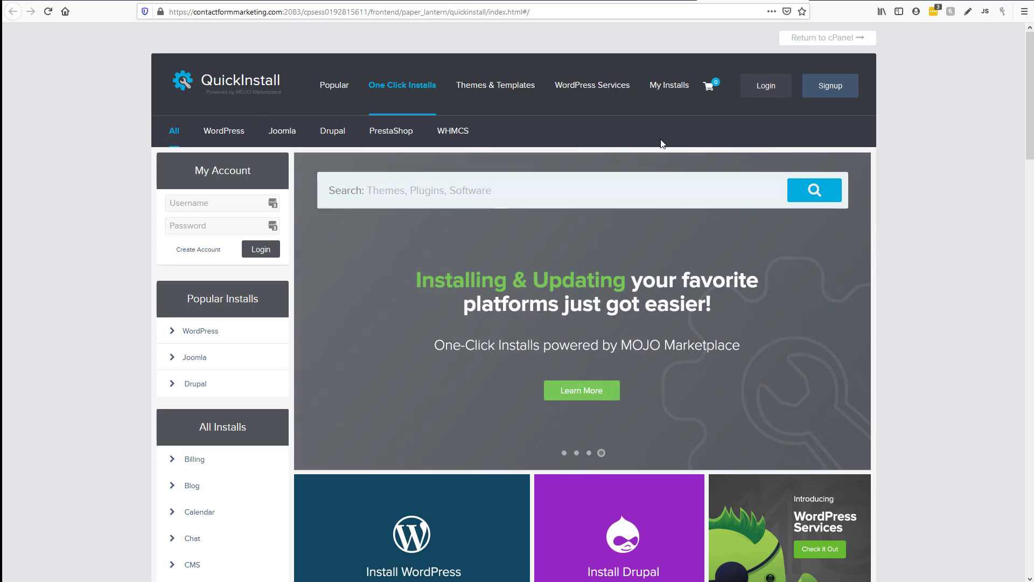
Open the free WordPress install form, choosing domain contactformmarketing.com and install path 'optout'
left_click(184, 332)
scroll(172, 323, "down", 6)
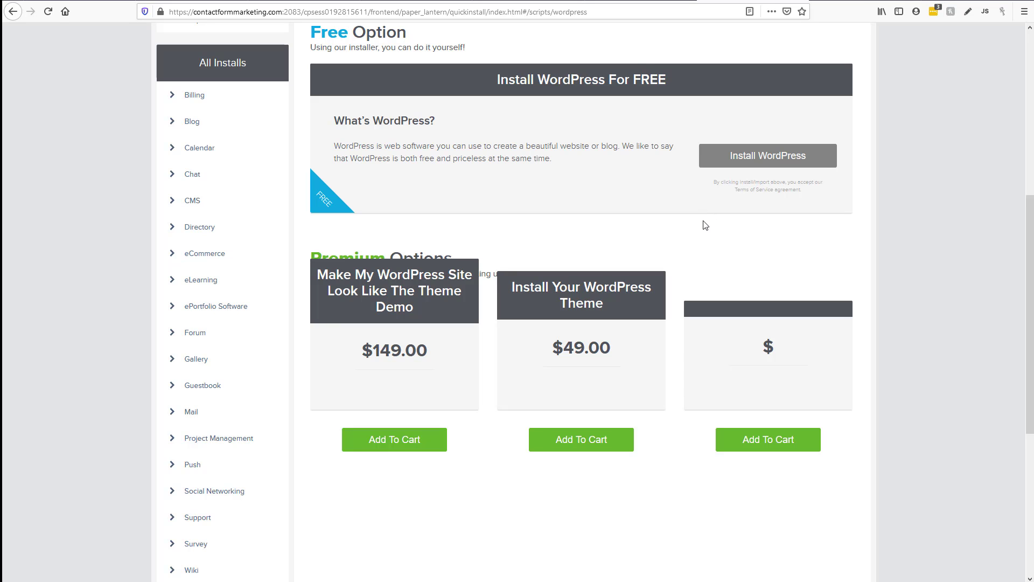
left_click(757, 164)
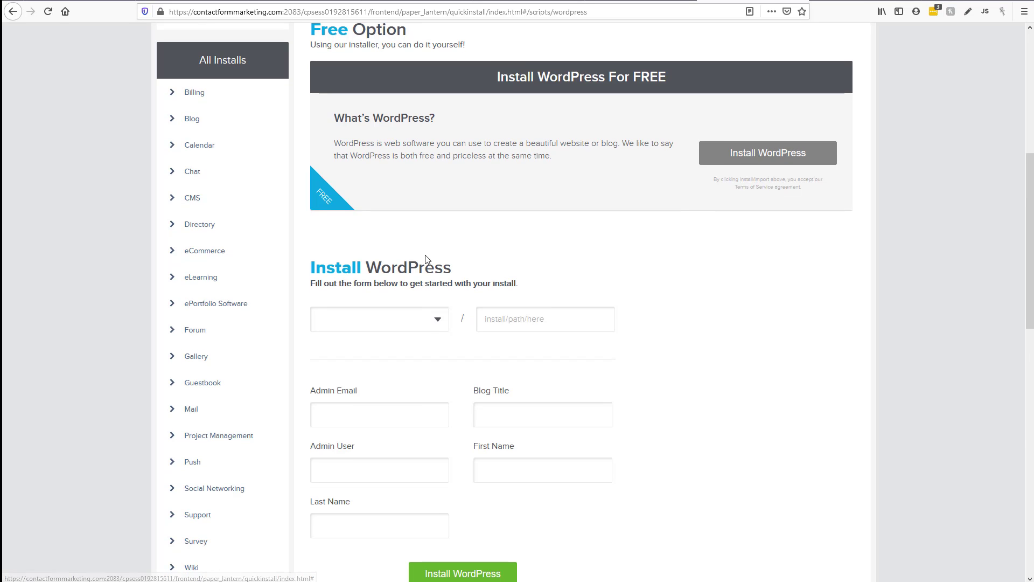
left_click(435, 164)
left_click(423, 197)
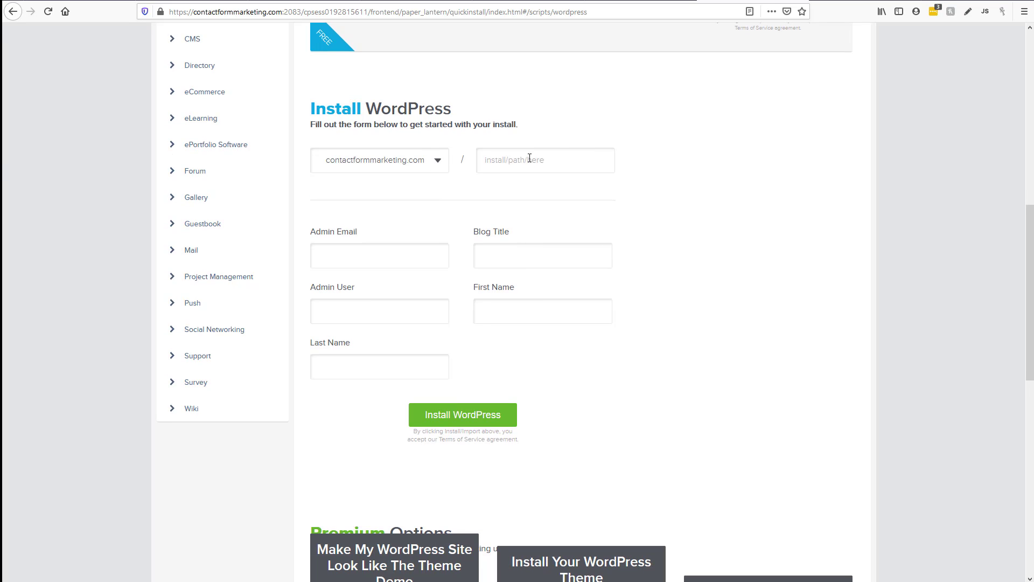
left_click(561, 159)
type("optout")
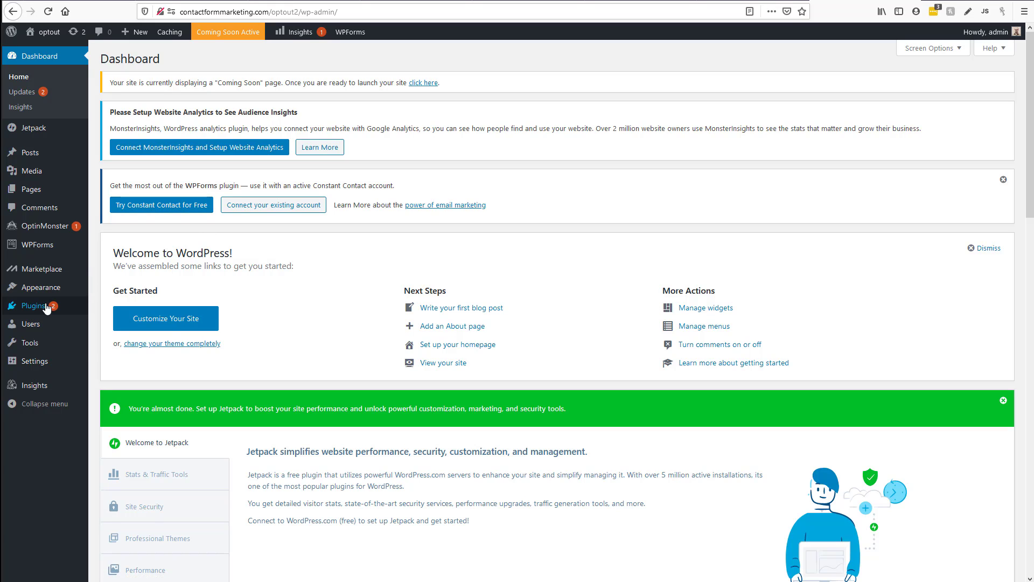
Select all installed plugins and bulk-deactivate them
left_click(132, 311)
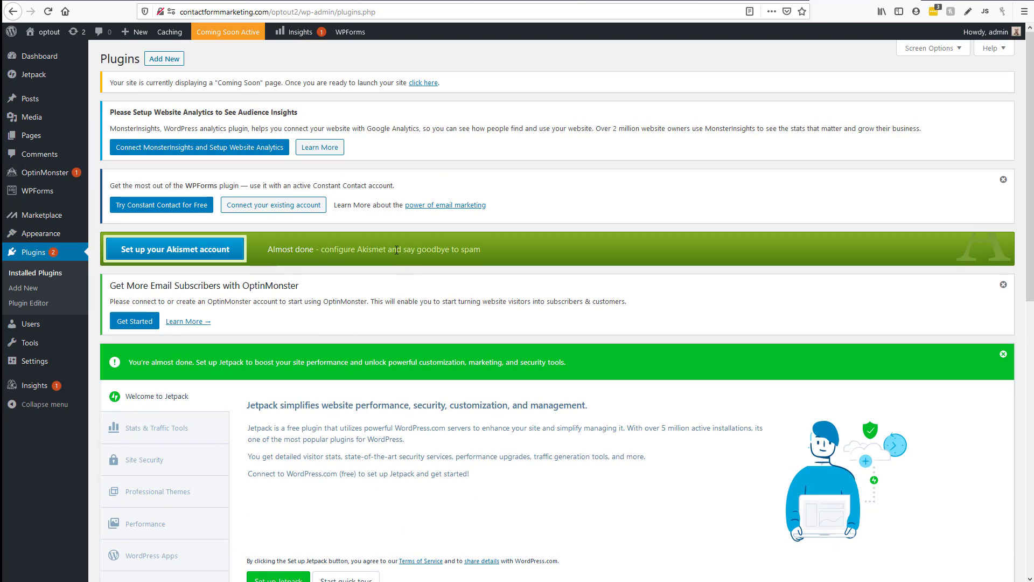
scroll(403, 258, "down", 4)
left_click(44, 286)
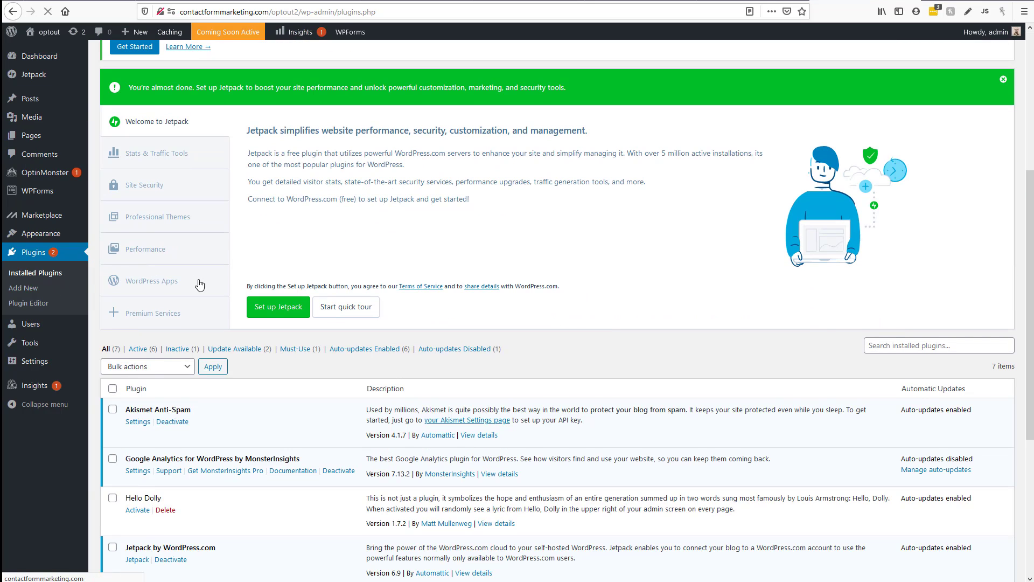
scroll(194, 285, "down", 4)
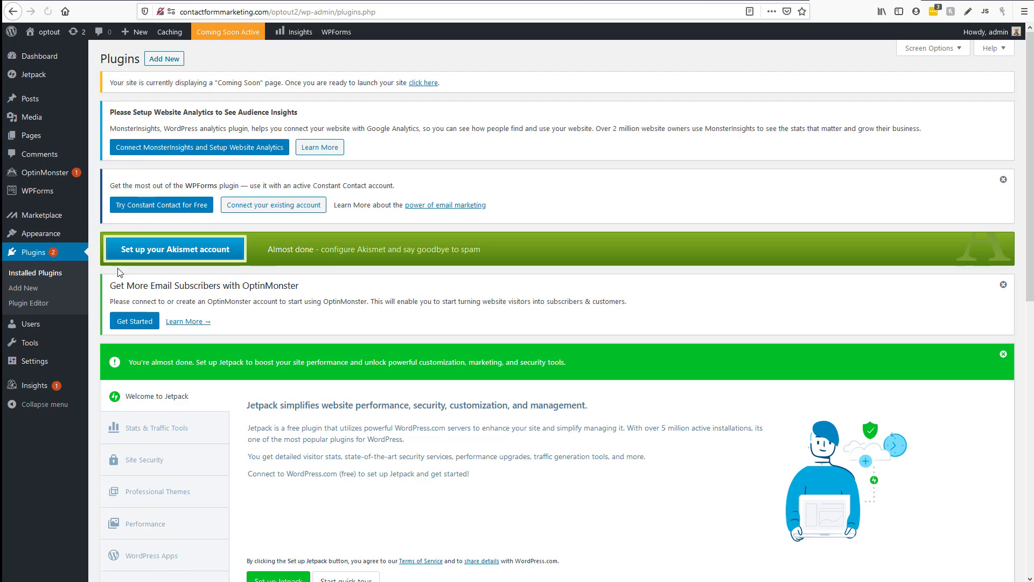
scroll(119, 273, "down", 9)
left_click(113, 169)
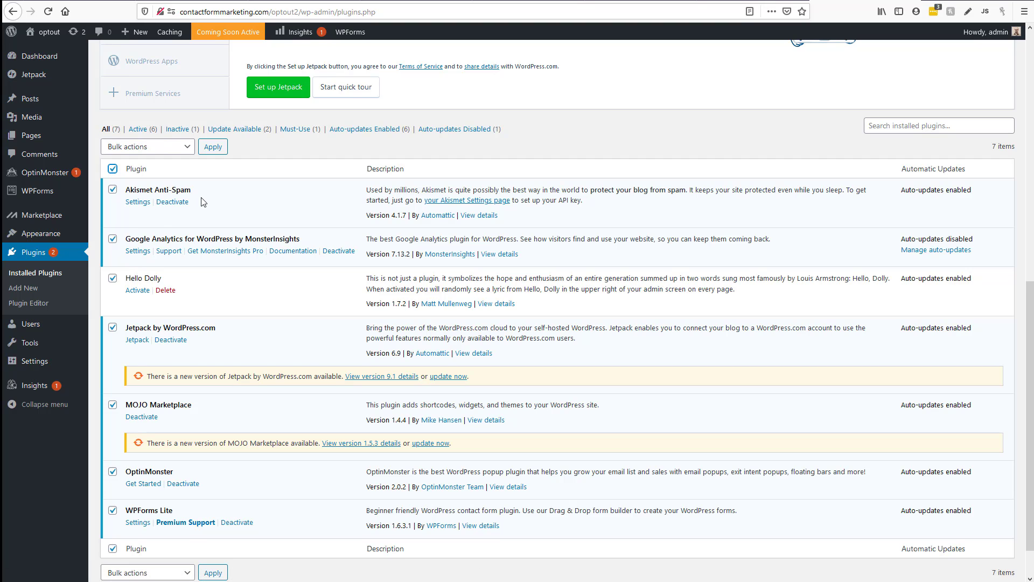
left_click(168, 149)
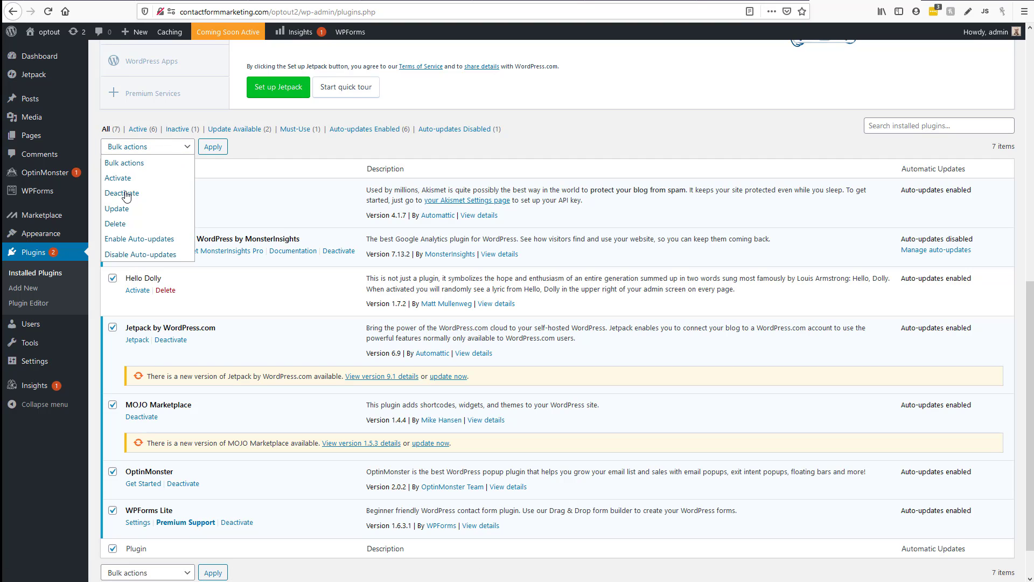
key("Down")
key("Down")
key("Return")
left_click(214, 148)
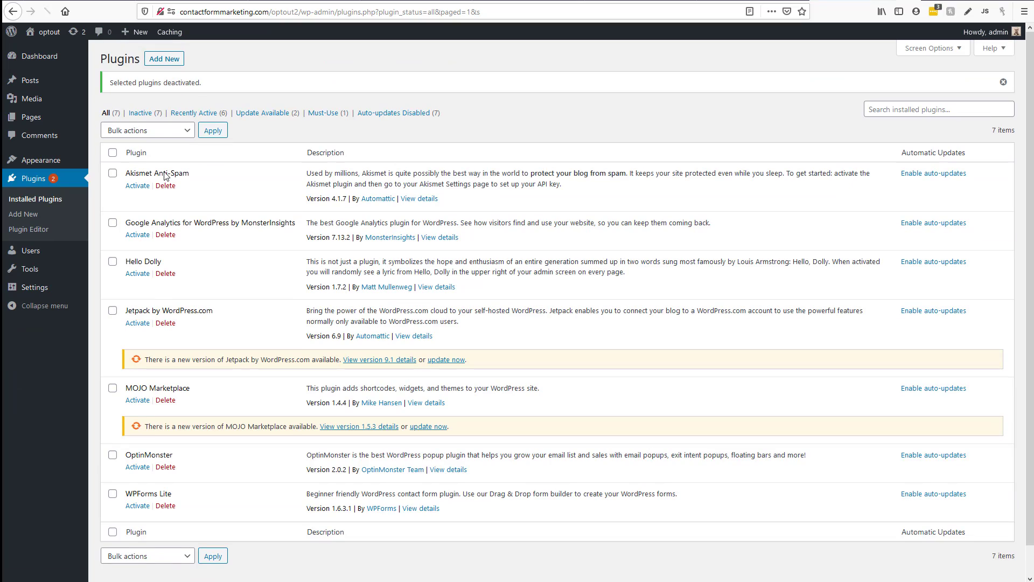
Bulk-delete all the deactivated plugins along with their data
left_click(113, 153)
left_click(132, 136)
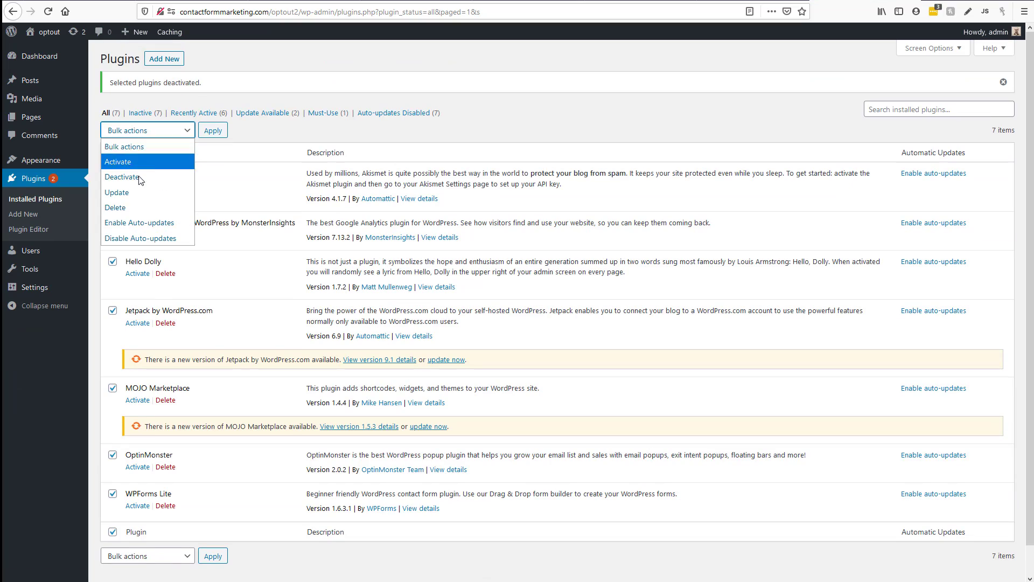
left_click(129, 208)
left_click(212, 129)
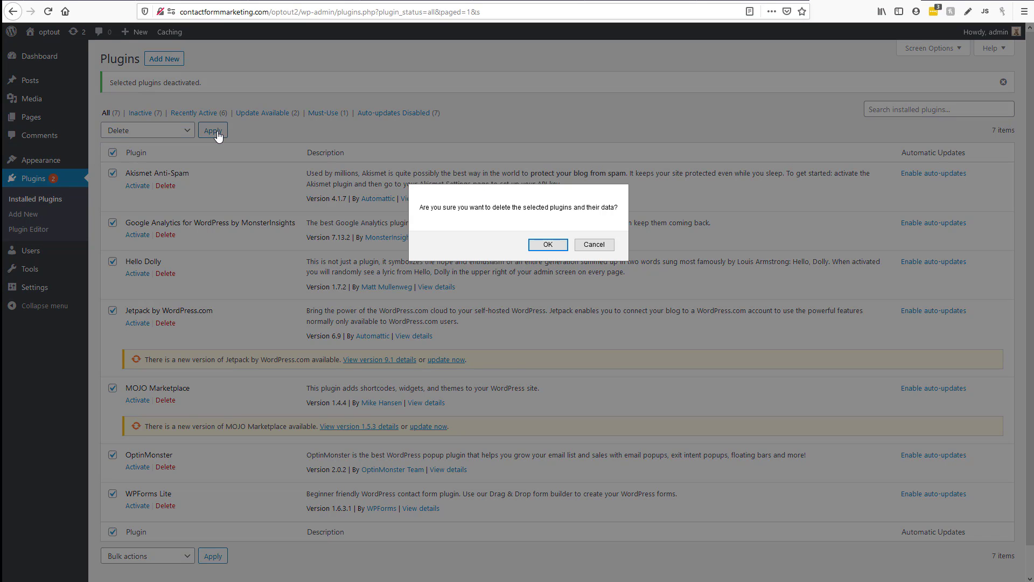
left_click(548, 245)
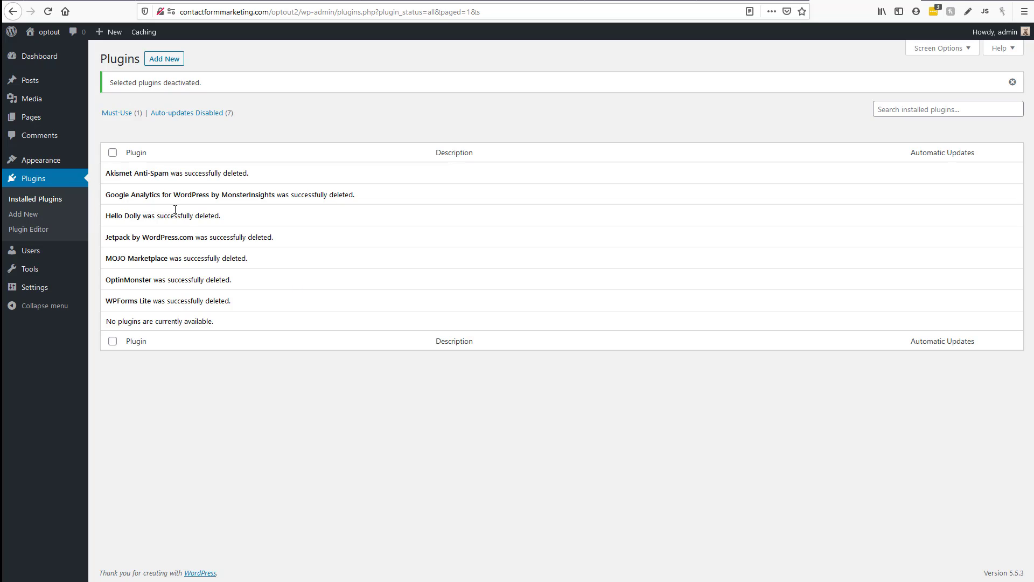
Delete the Twenty Sixteen and Twenty Twenty themes from the installed themes
mouse_move(49, 161)
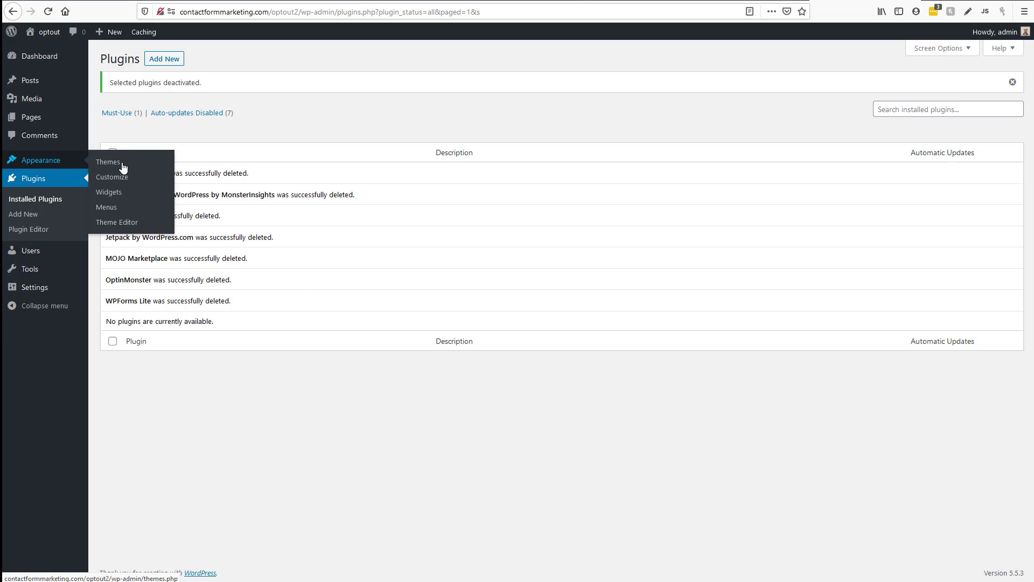
left_click(118, 167)
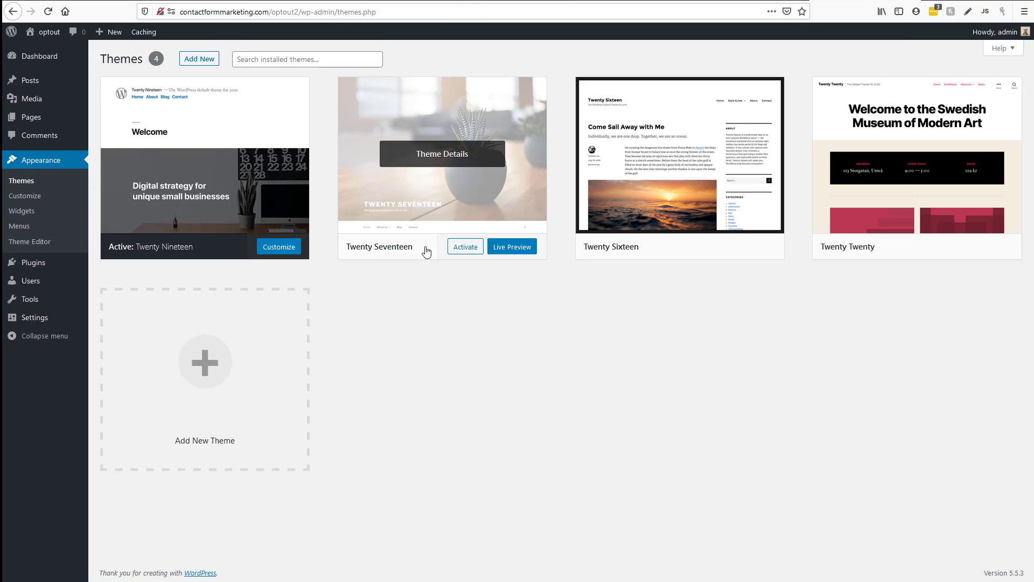
mouse_move(681, 237)
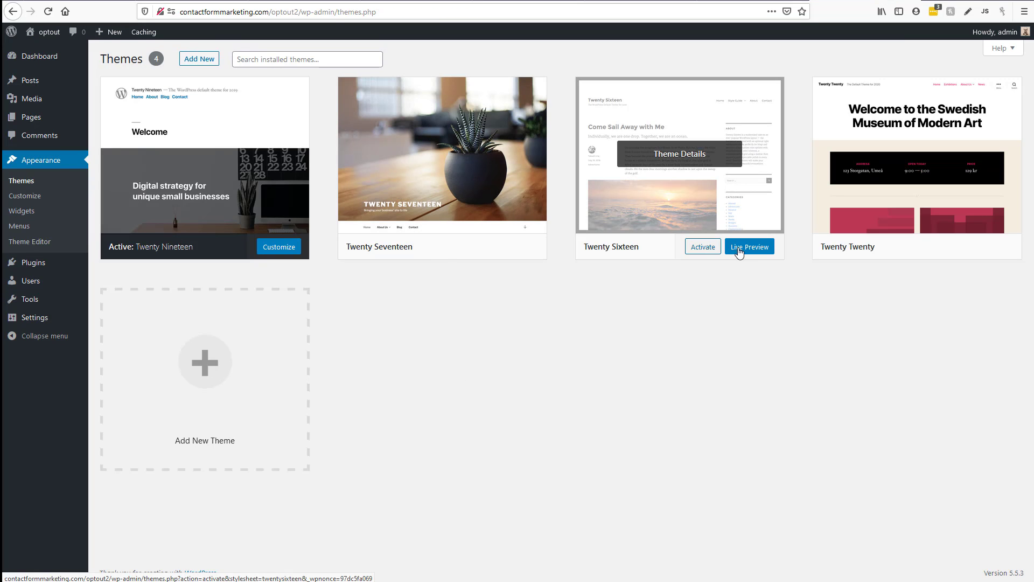
left_click(672, 232)
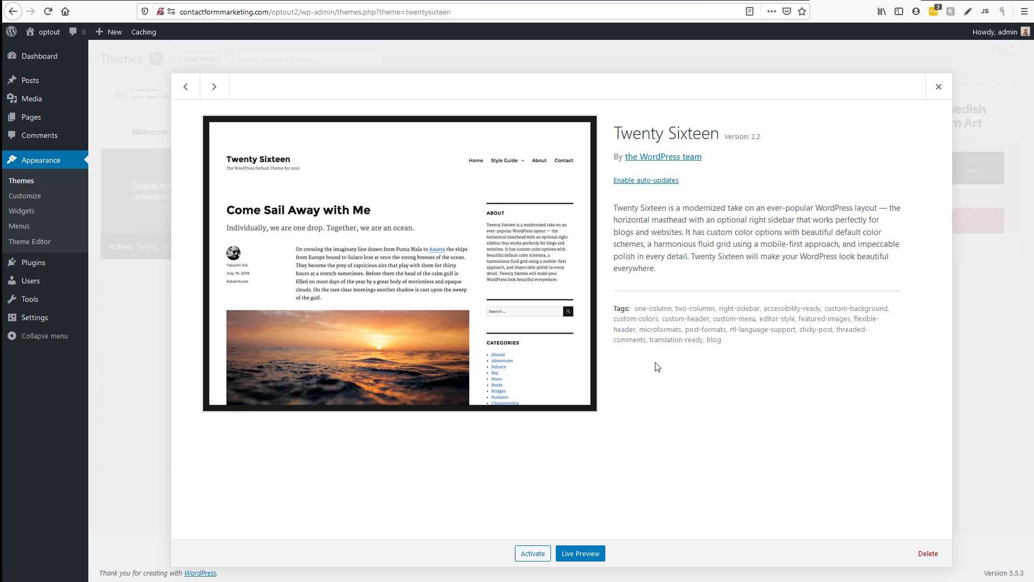
left_click(926, 553)
left_click(525, 245)
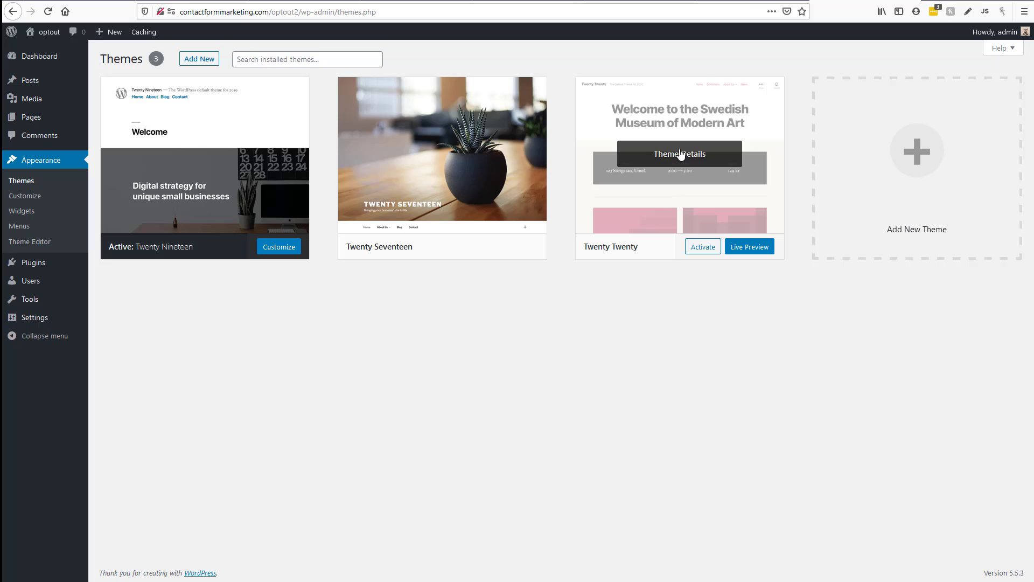
left_click(677, 155)
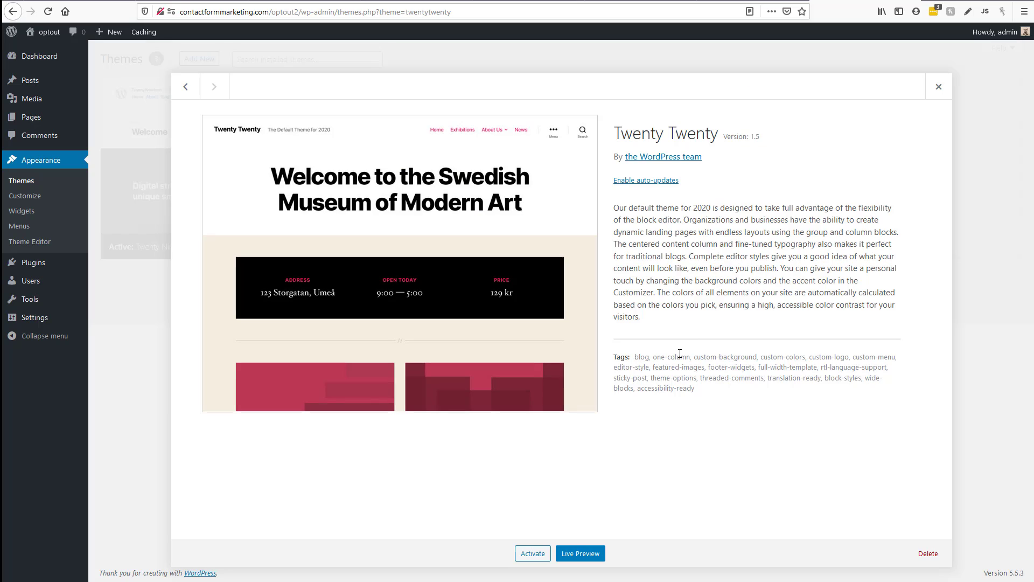
left_click(925, 555)
left_click(520, 246)
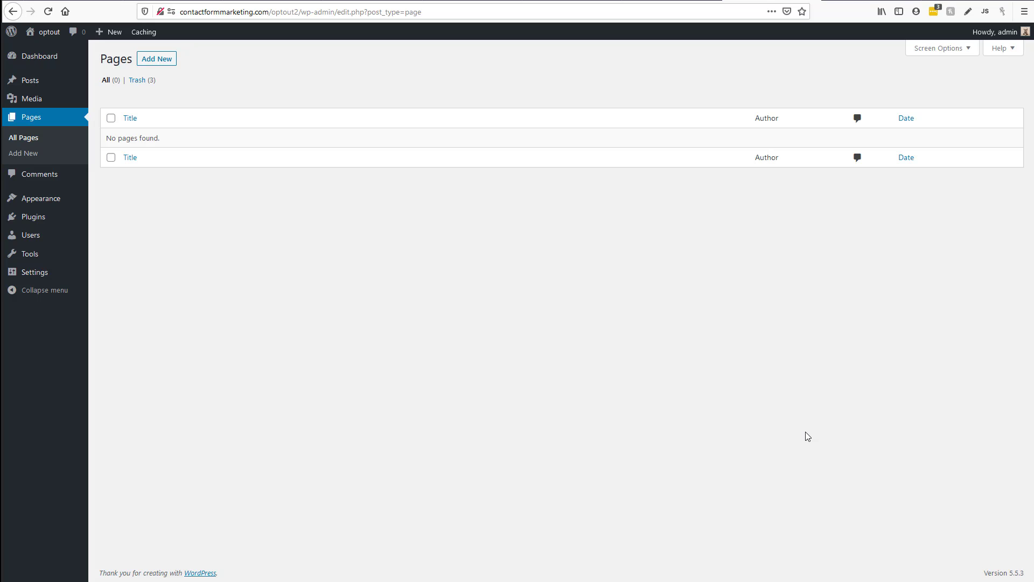
Start a new page, typing 'Honme' as its title and then erasing it
left_click(158, 60)
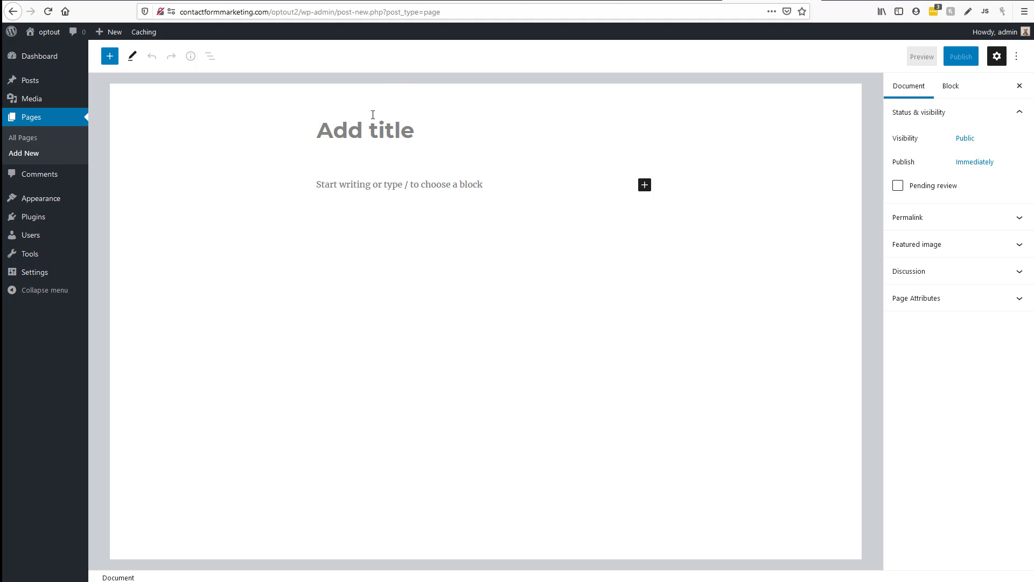
type("Honme")
key("BackSpace")
key("BackSpace")
key("BackSpace")
key("BackSpace")
key("BackSpace")
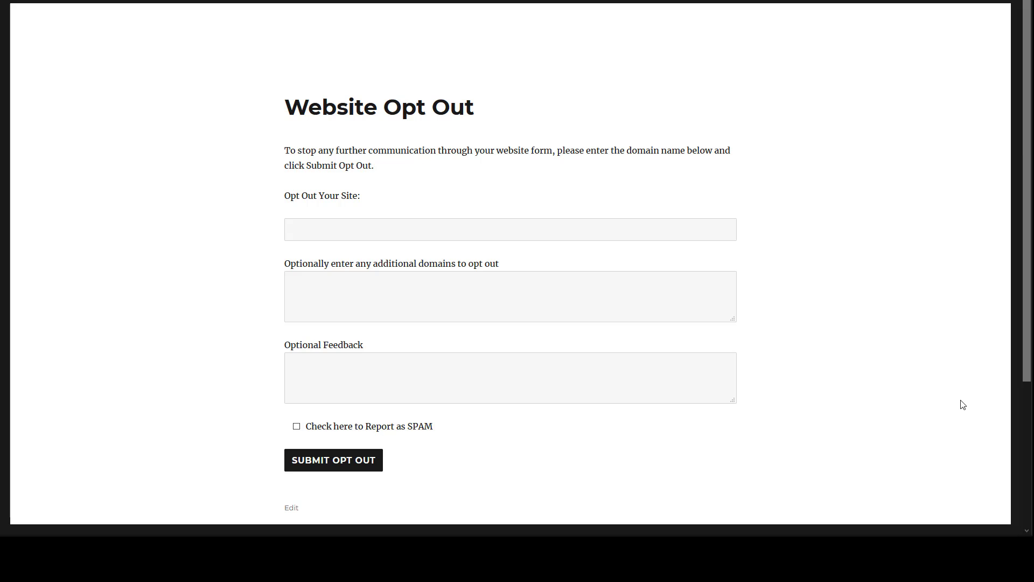
scroll(879, 308, "down", 4)
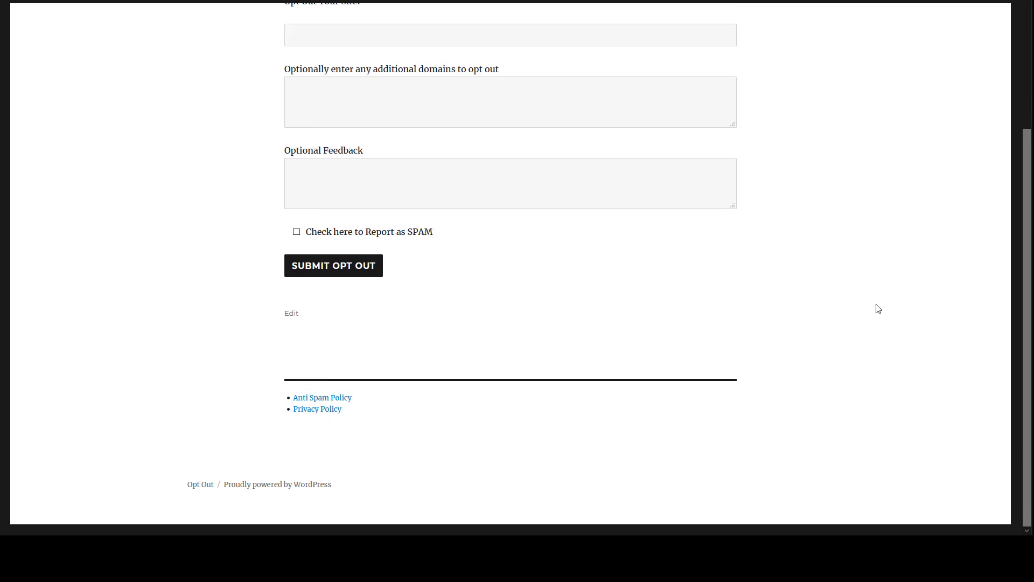
scroll(879, 309, "up", 4)
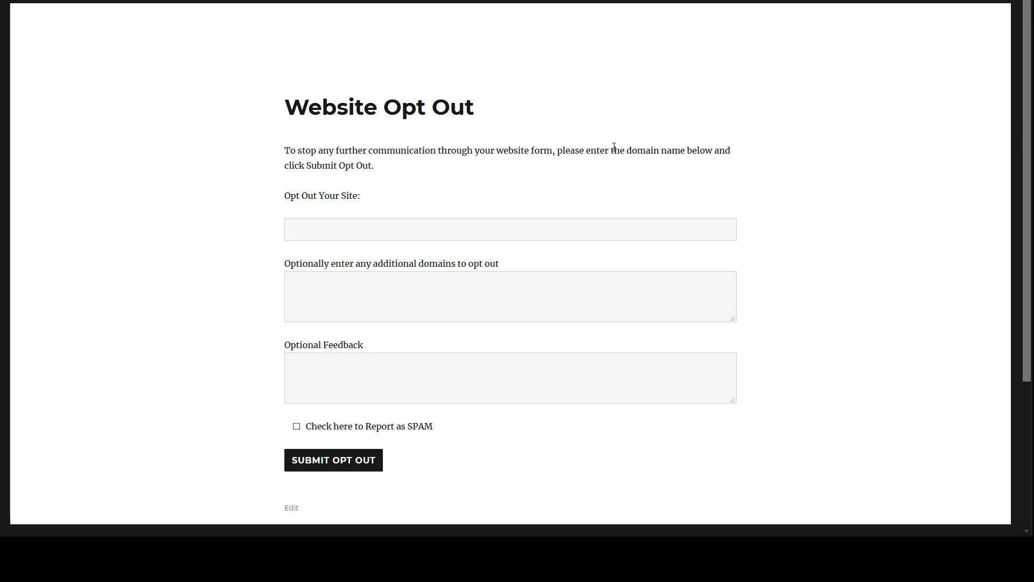
left_click(336, 224)
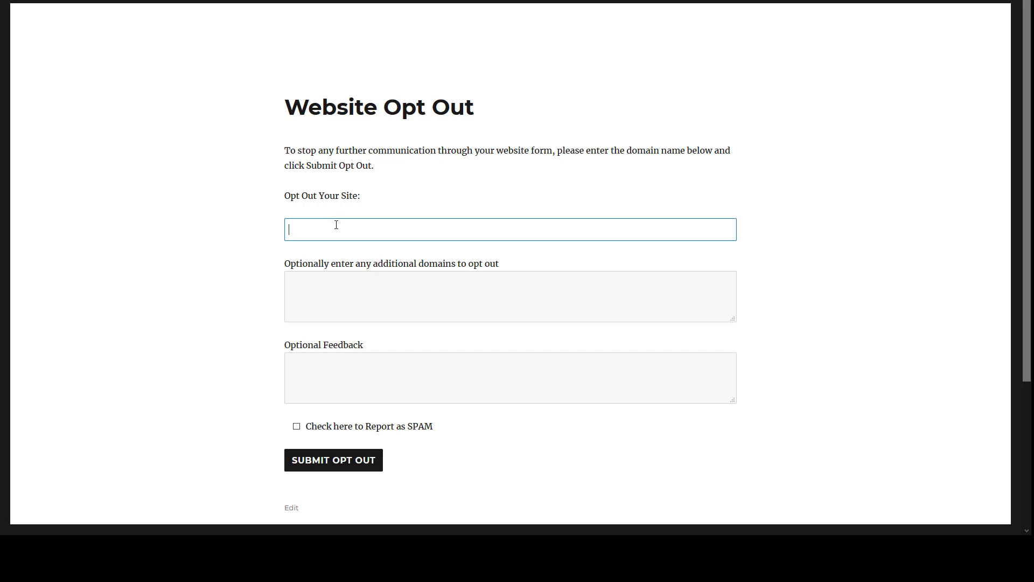
left_click(352, 279)
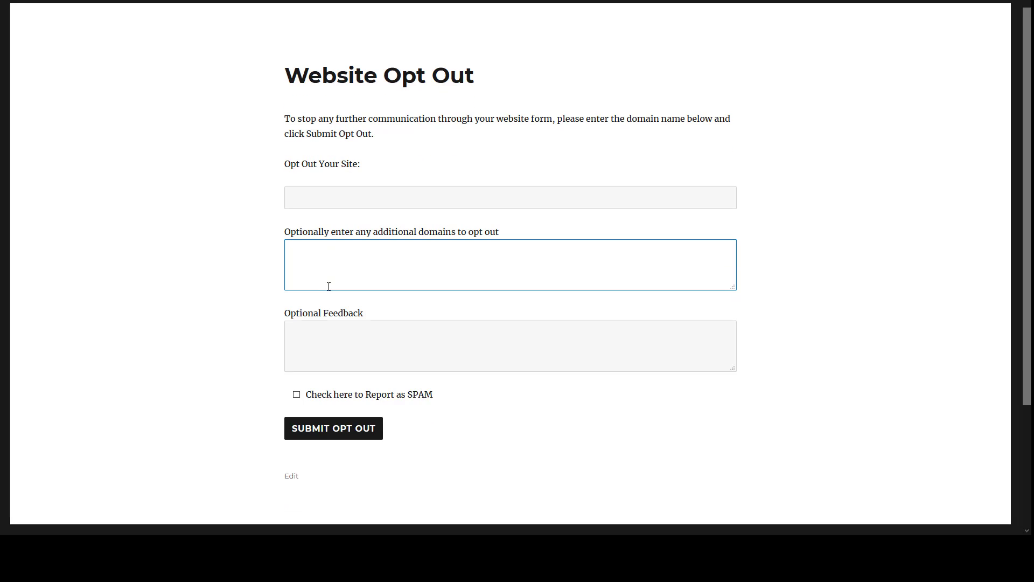
scroll(334, 283, "down", 2)
left_click(381, 254)
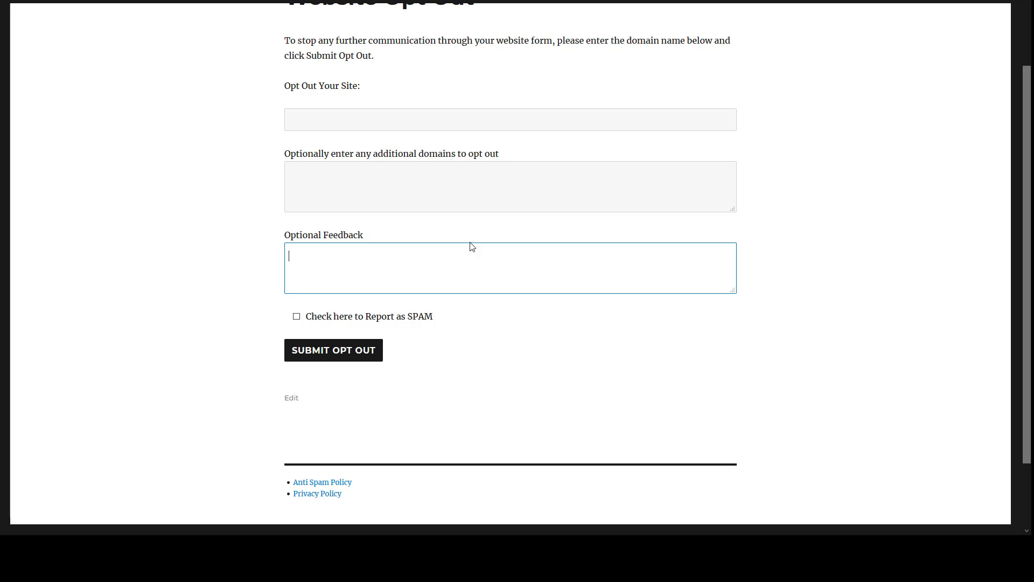
Tick 'Check here to Report as SPAM' and submit the opt-out form
left_click(296, 317)
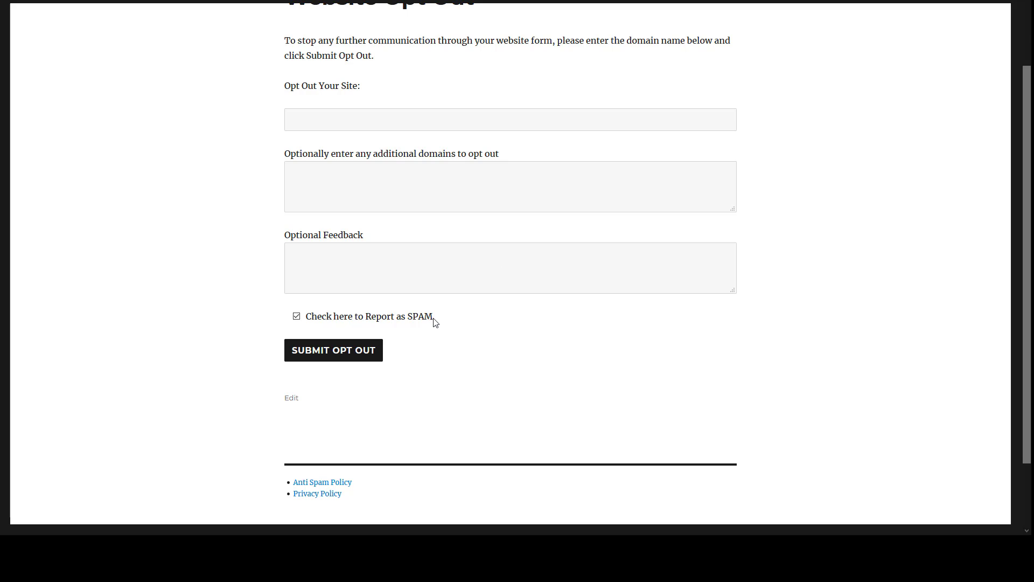
left_click(337, 349)
scroll(335, 345, "down", 4)
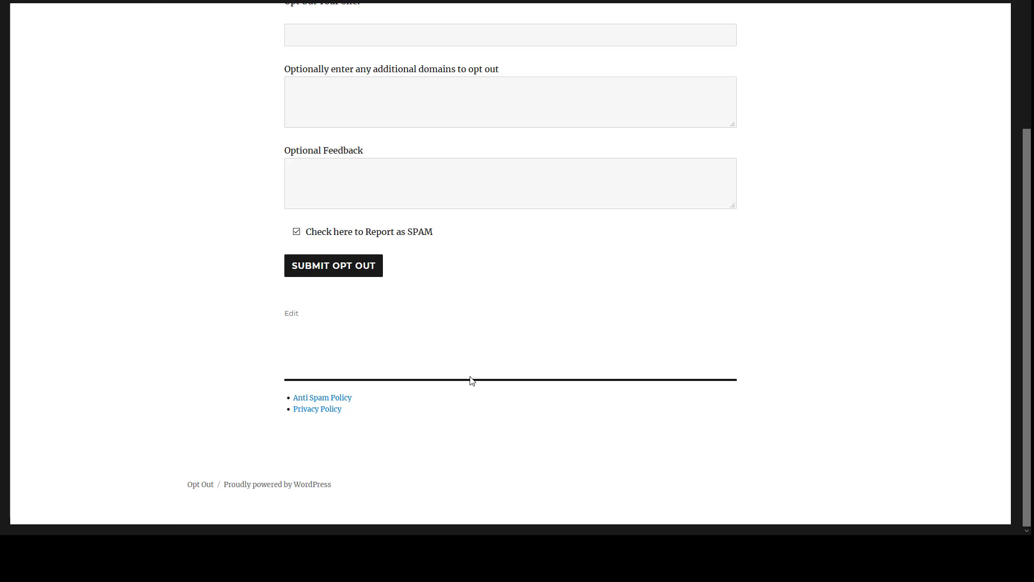
Copy the 'Website Opt Out' heading text from the form page
scroll(470, 377, "up", 3)
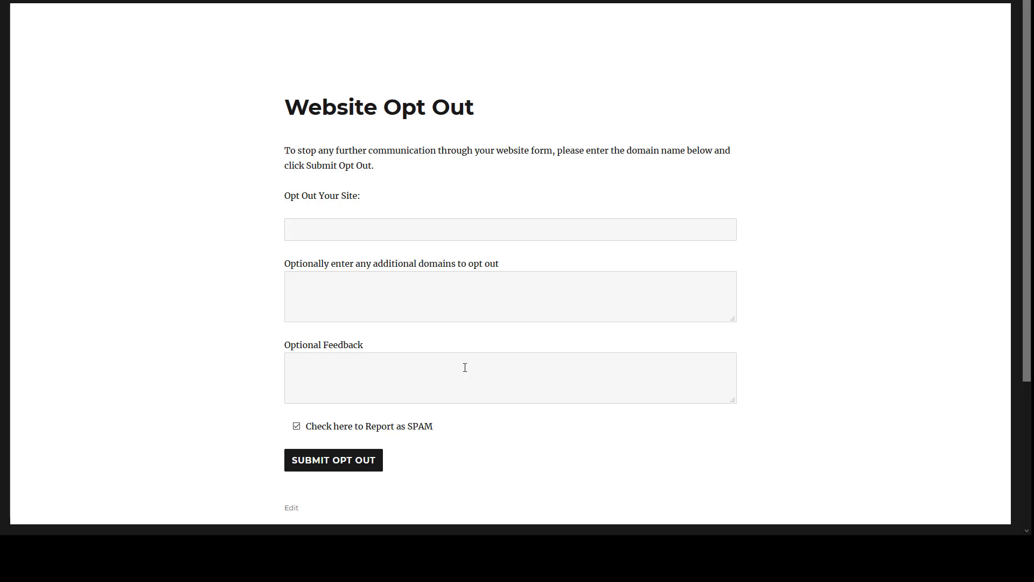
scroll(465, 367, "down", 3)
scroll(464, 365, "up", 3)
triple_click(394, 107)
right_click(395, 108)
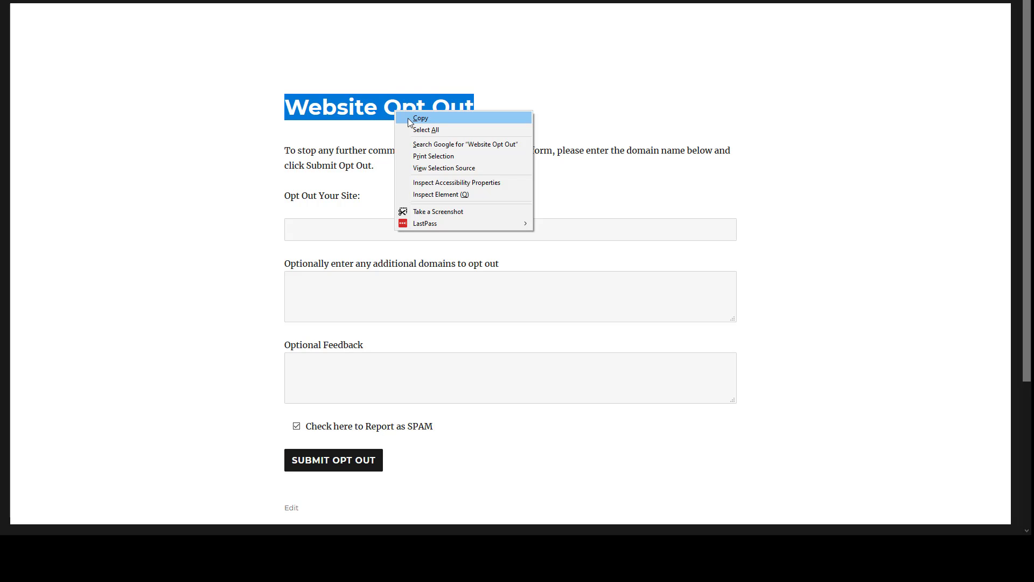
left_click(415, 124)
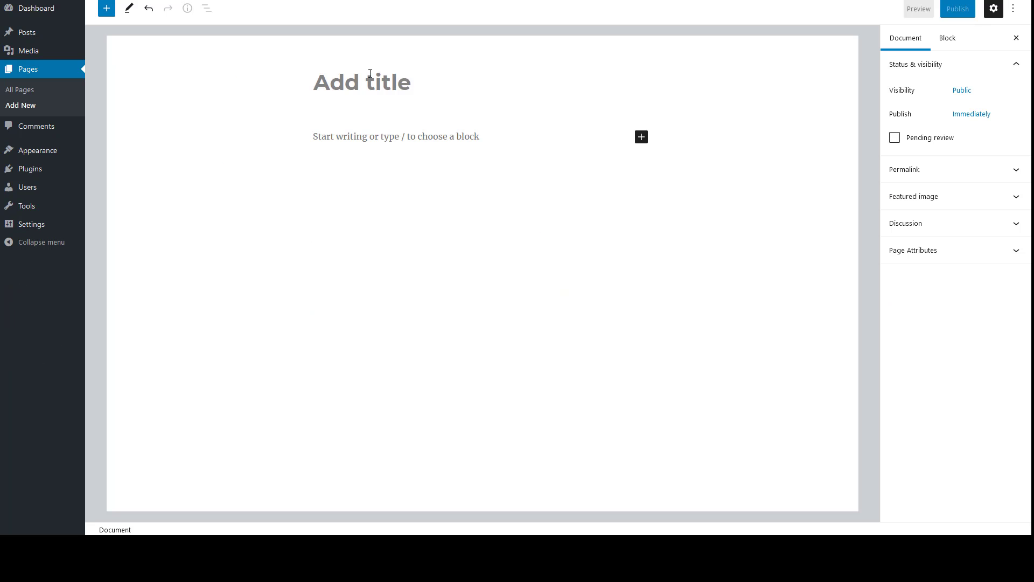
Paste 'Website Opt Out' as the title, add the intro paragraph, and publish the page
right_click(371, 75)
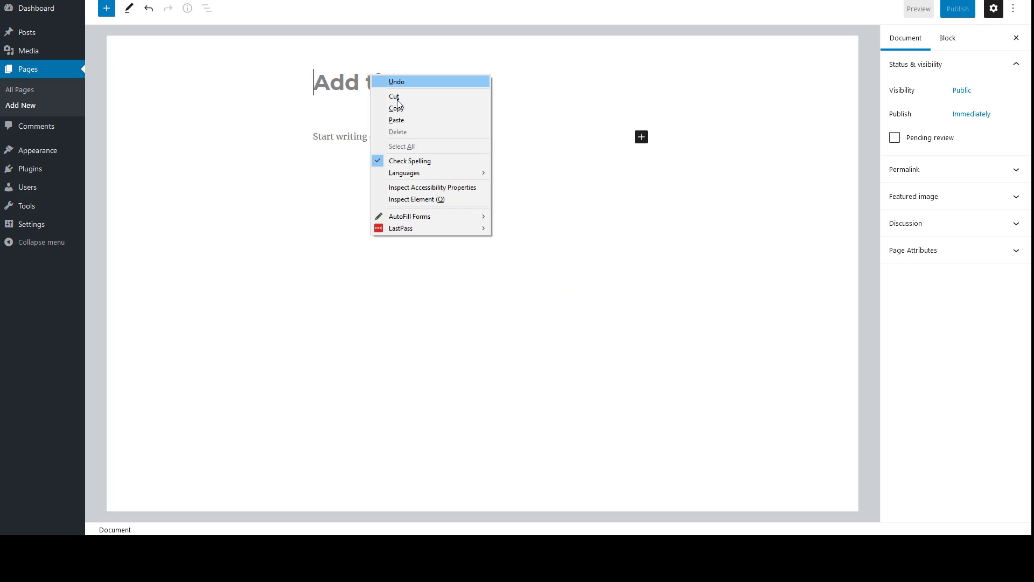
left_click(398, 120)
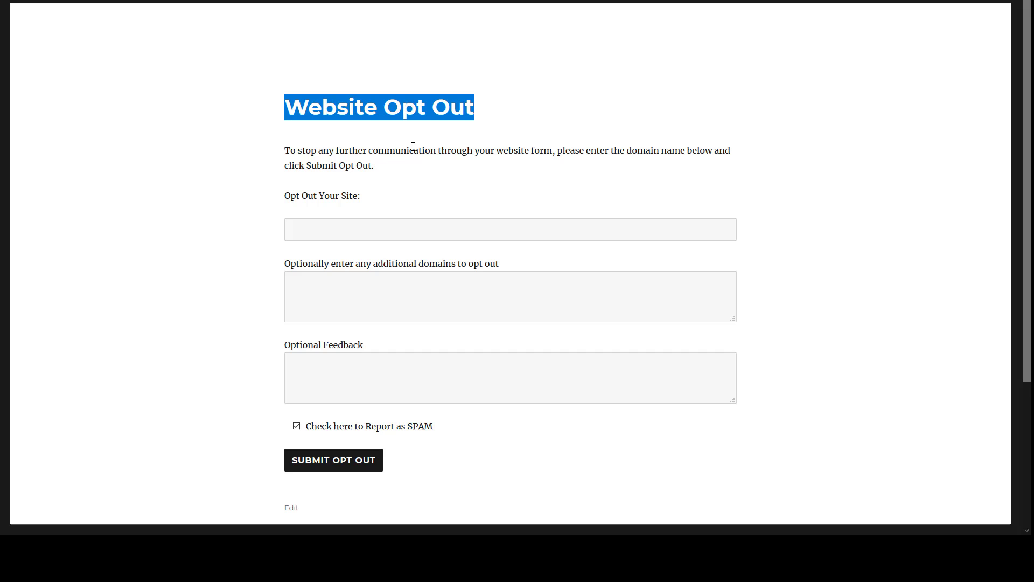
left_click_drag(284, 150, 380, 168)
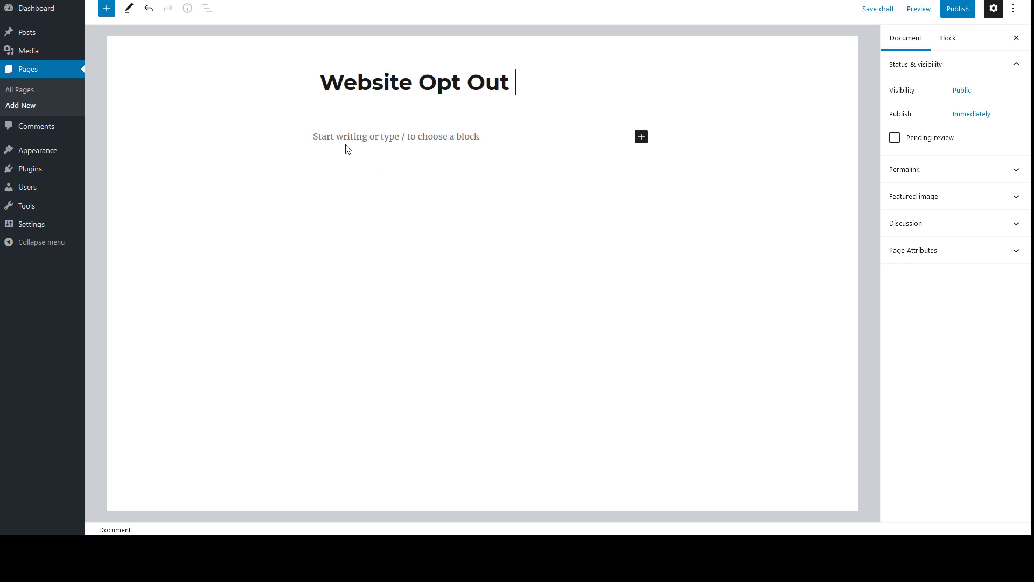
left_click(372, 139)
key("ctrl+v")
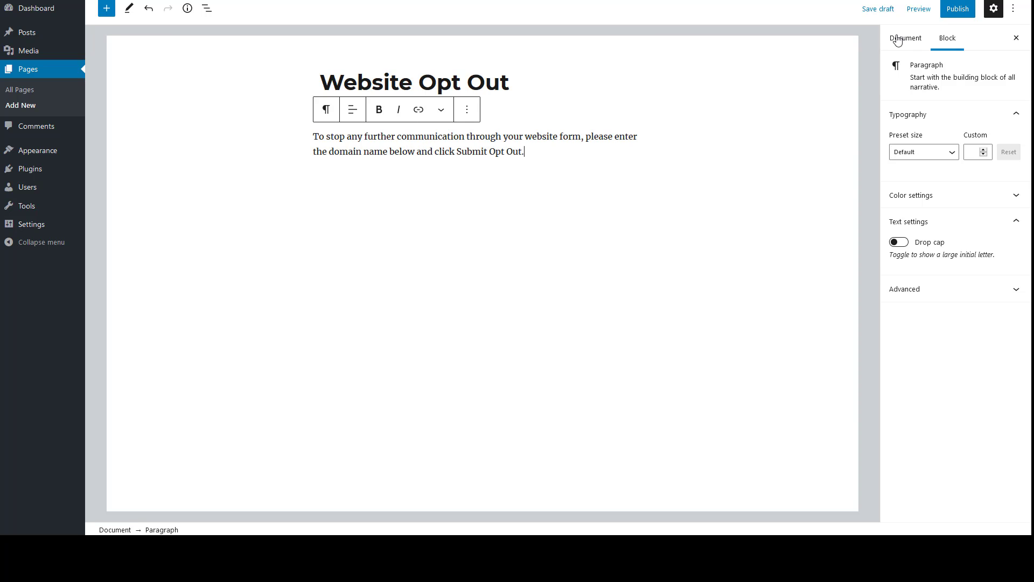
left_click(955, 10)
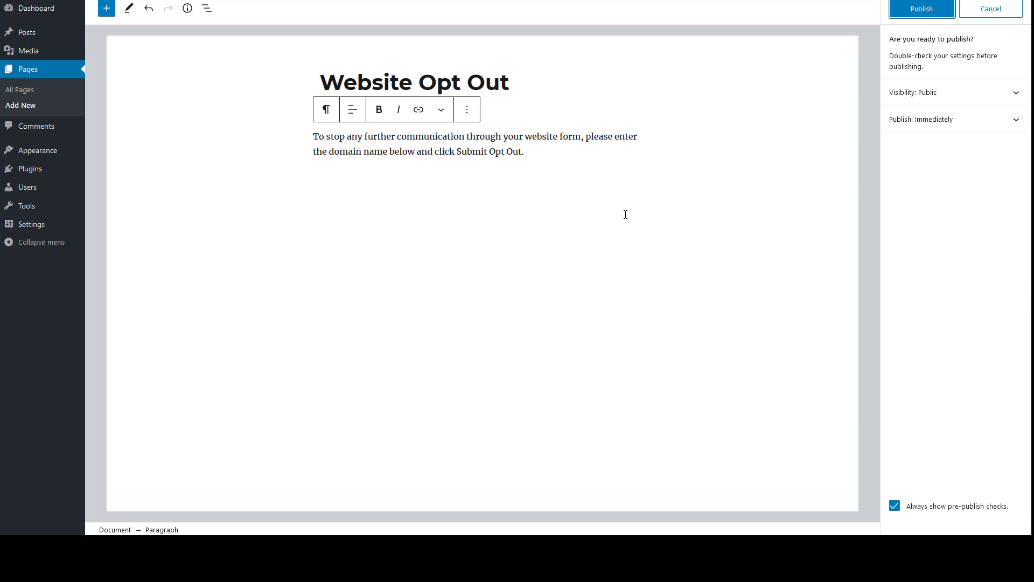
left_click(916, 11)
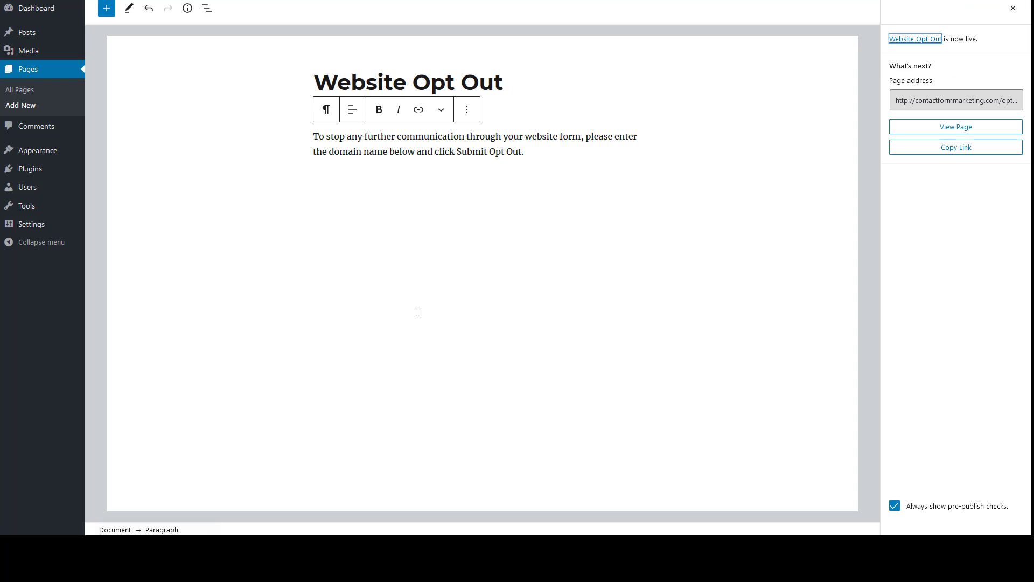
Set the homepage to the static page 'Website Opt Out' and save the setting
mouse_move(62, 230)
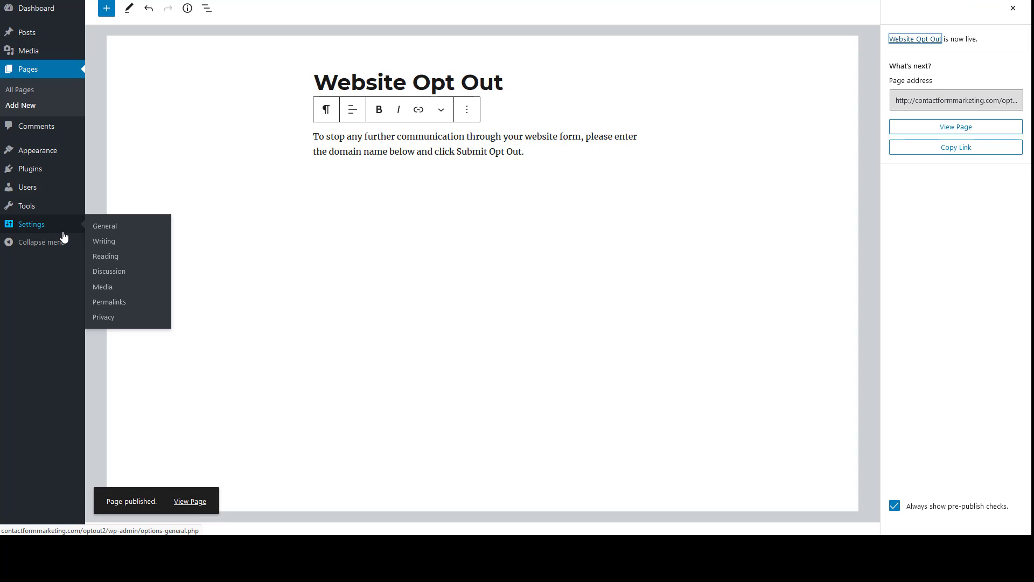
left_click(104, 230)
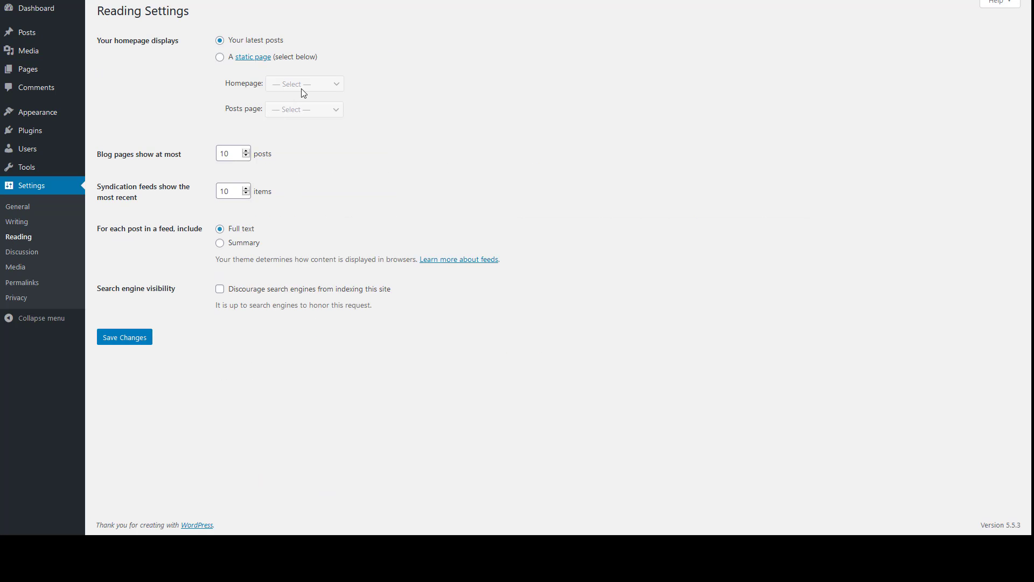
left_click(220, 57)
left_click(302, 86)
left_click(311, 139)
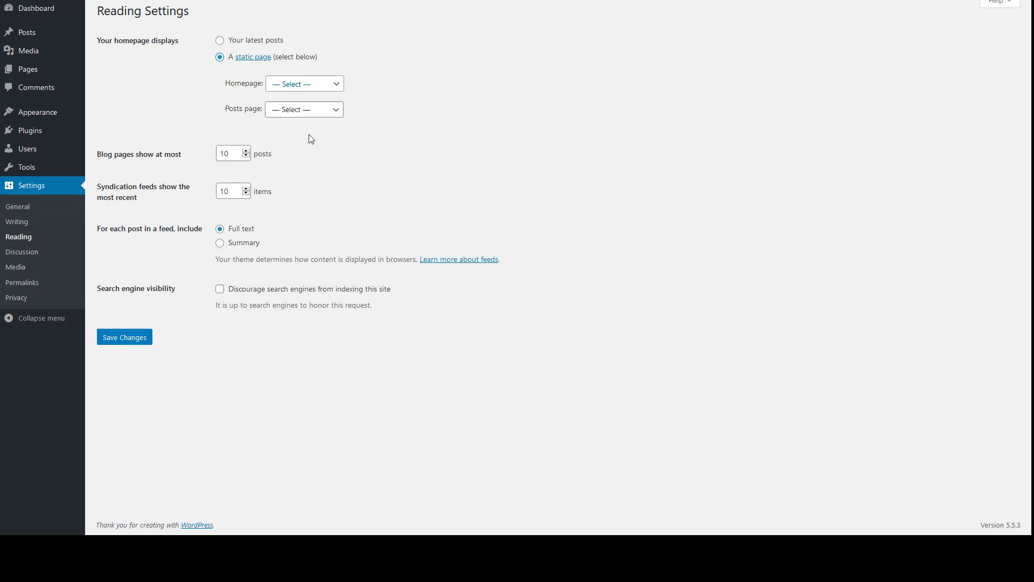
left_click(134, 339)
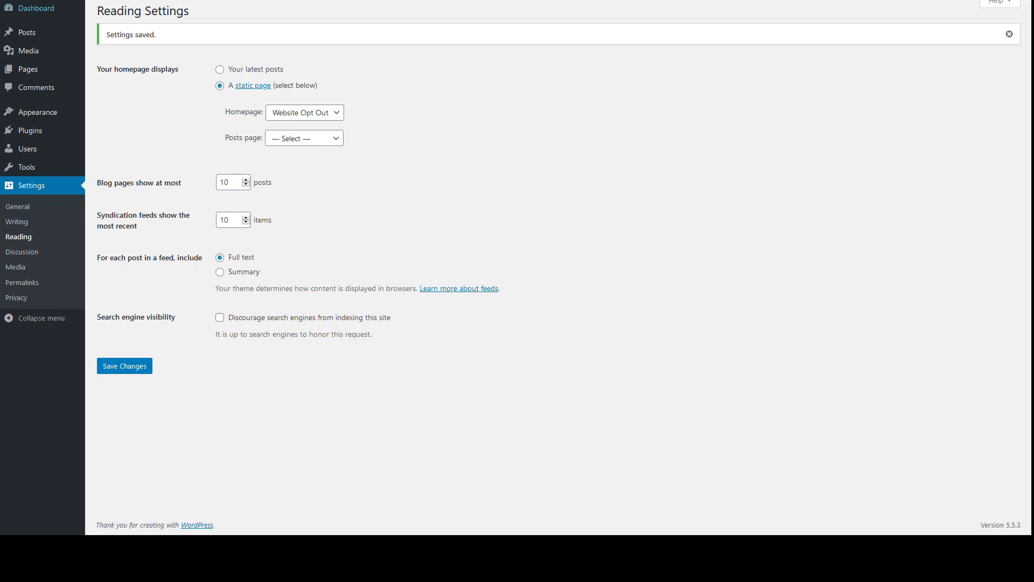
Open the live site in a new tab, then go to the Widgets page
right_click(38, 6)
left_click(61, 13)
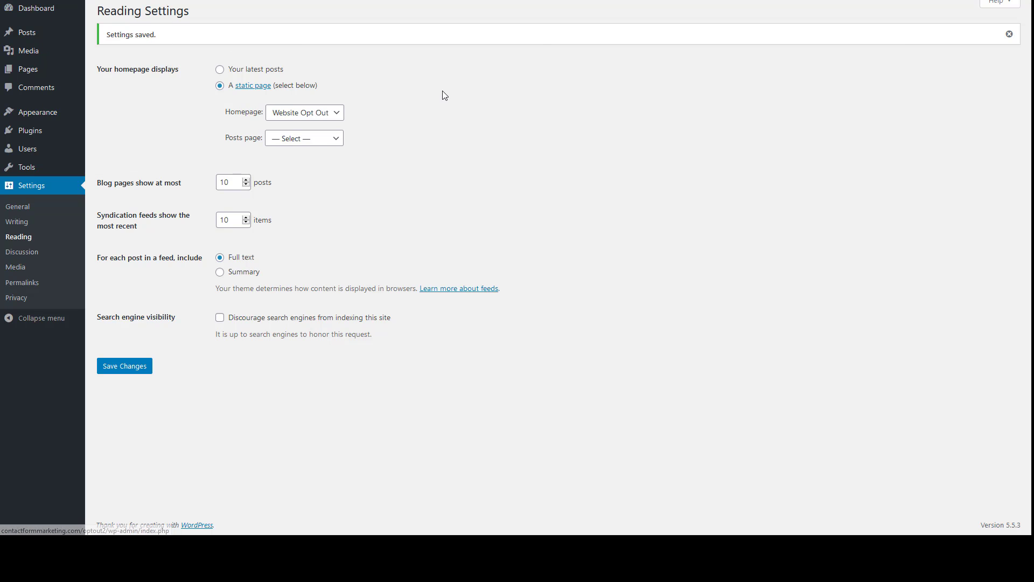
key("ctrl+Tab")
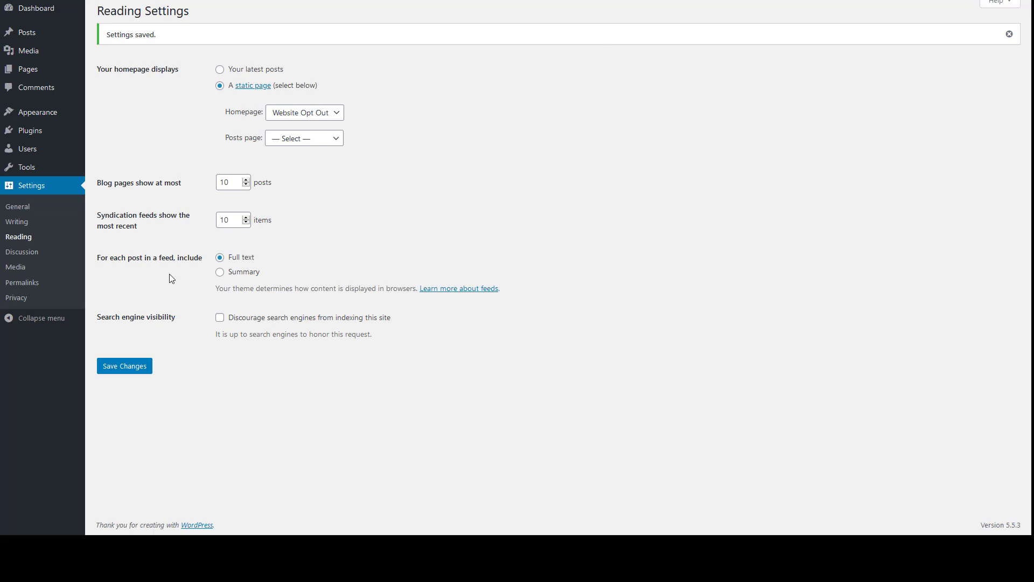
mouse_move(44, 118)
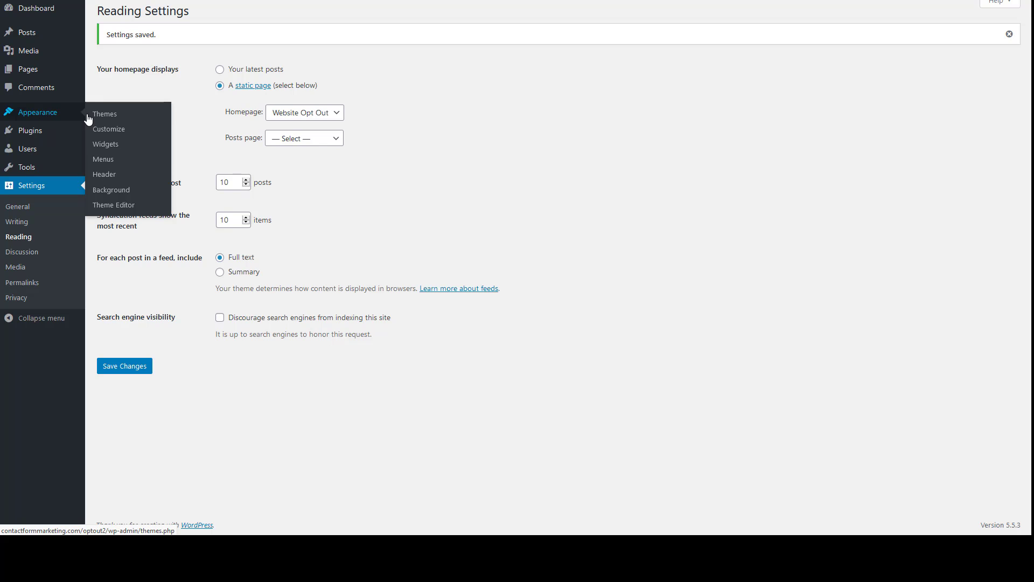
mouse_move(76, 173)
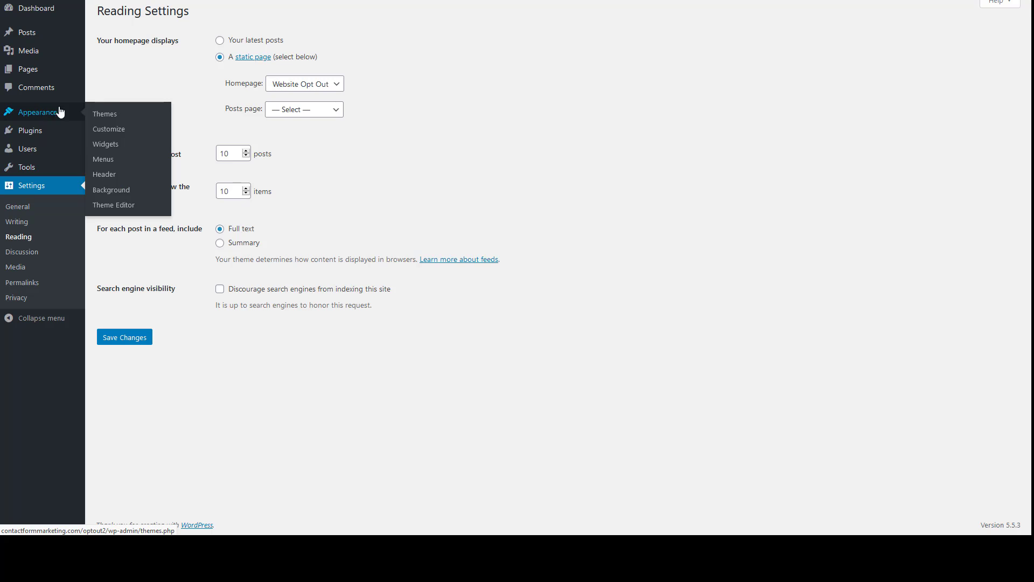
left_click(106, 149)
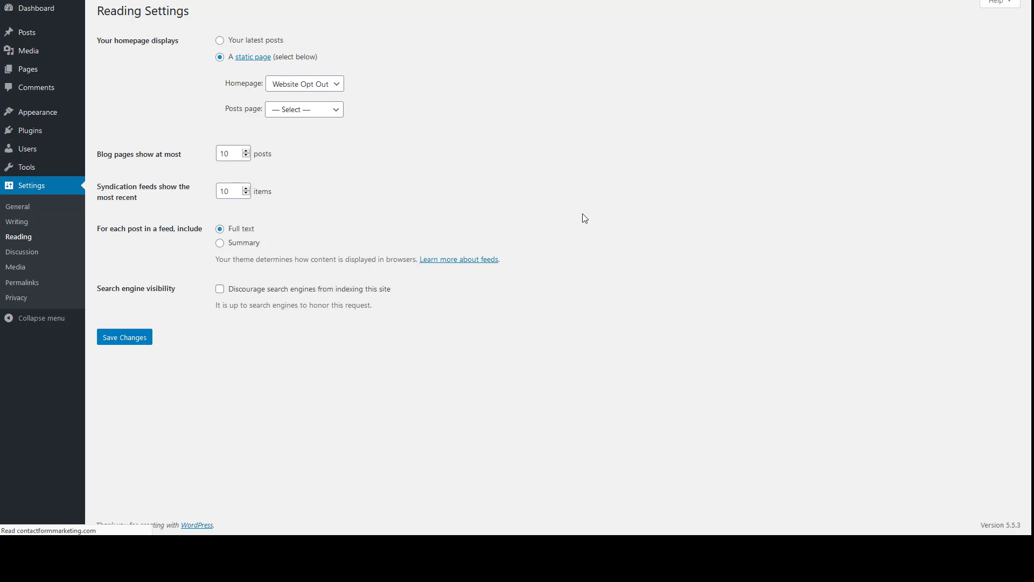
Delete the Meta, Categories and Archives widgets from the sidebar
left_click(707, 231)
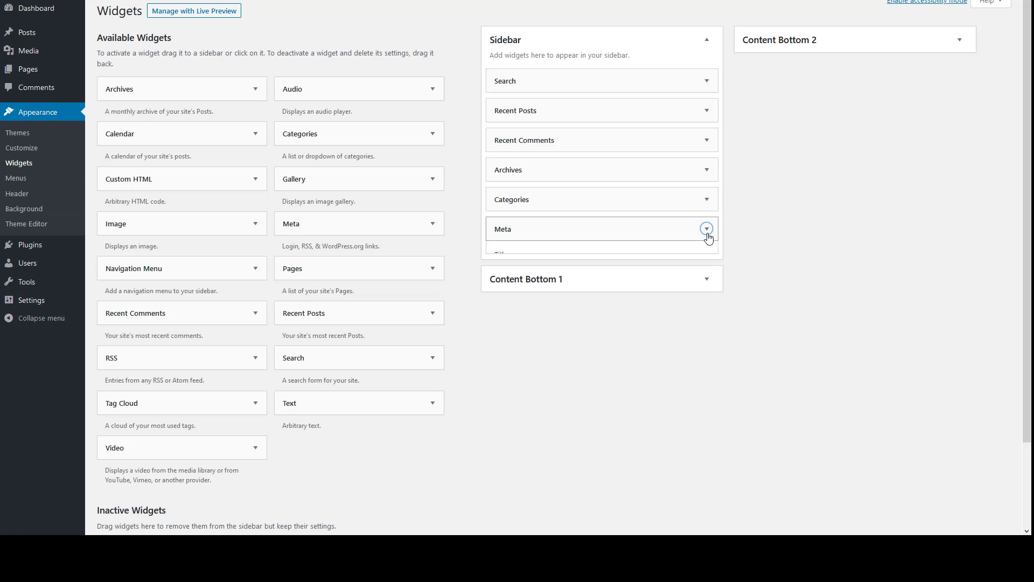
left_click(507, 288)
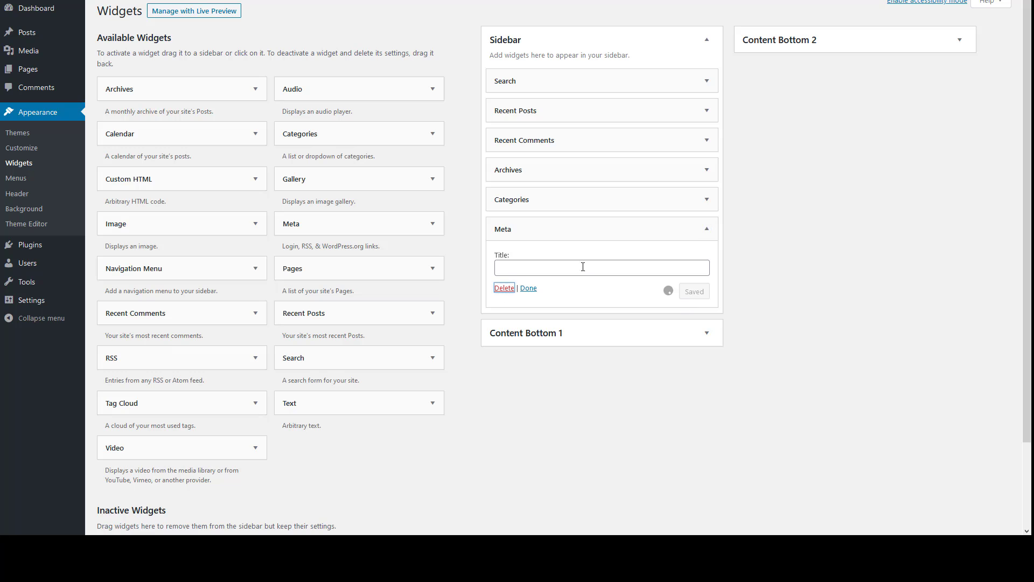
left_click(707, 200)
left_click(501, 300)
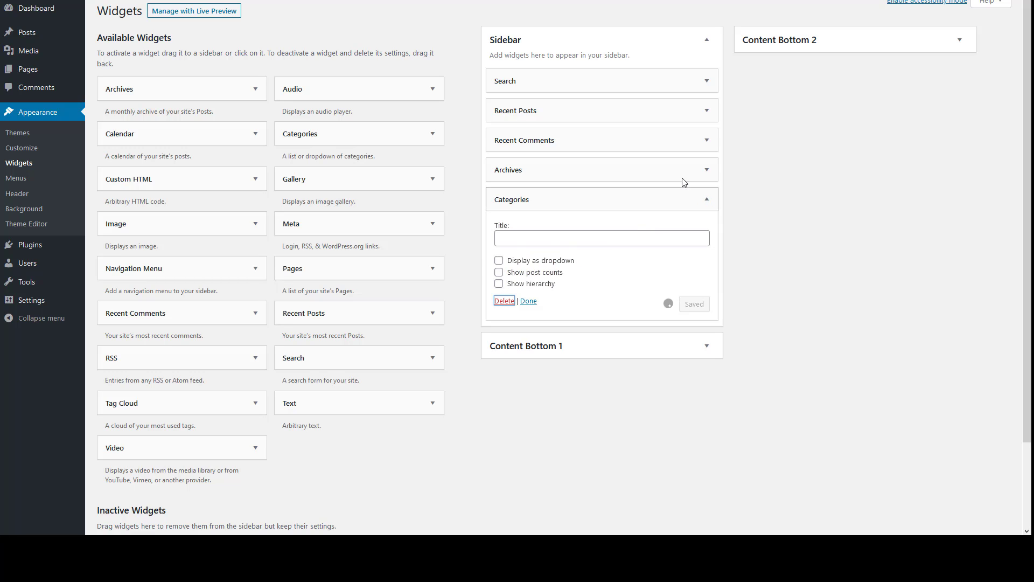
left_click(708, 174)
left_click(501, 259)
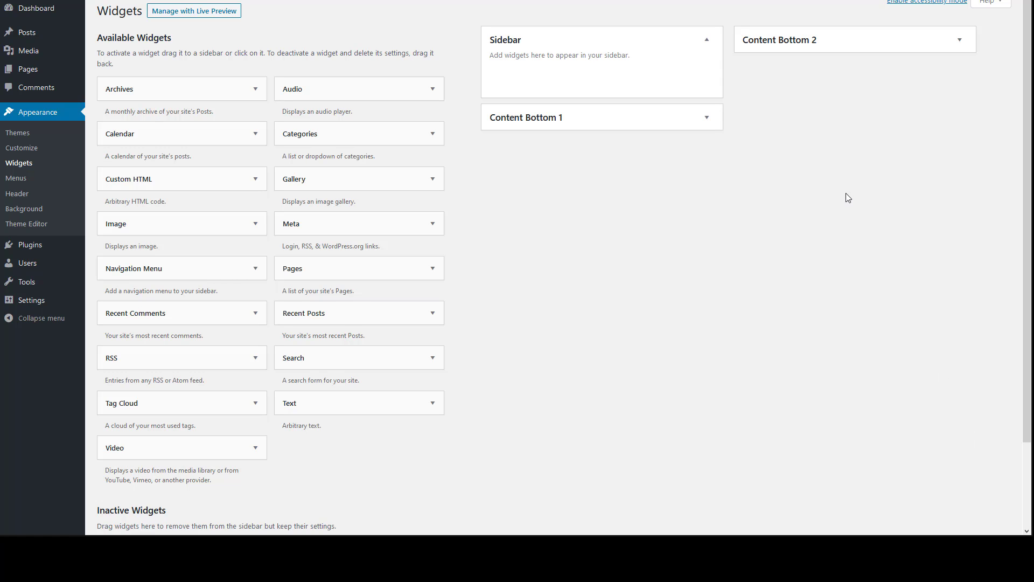
Reload the live site to confirm the sidebar is gone, then open General Settings
left_click(415, 1)
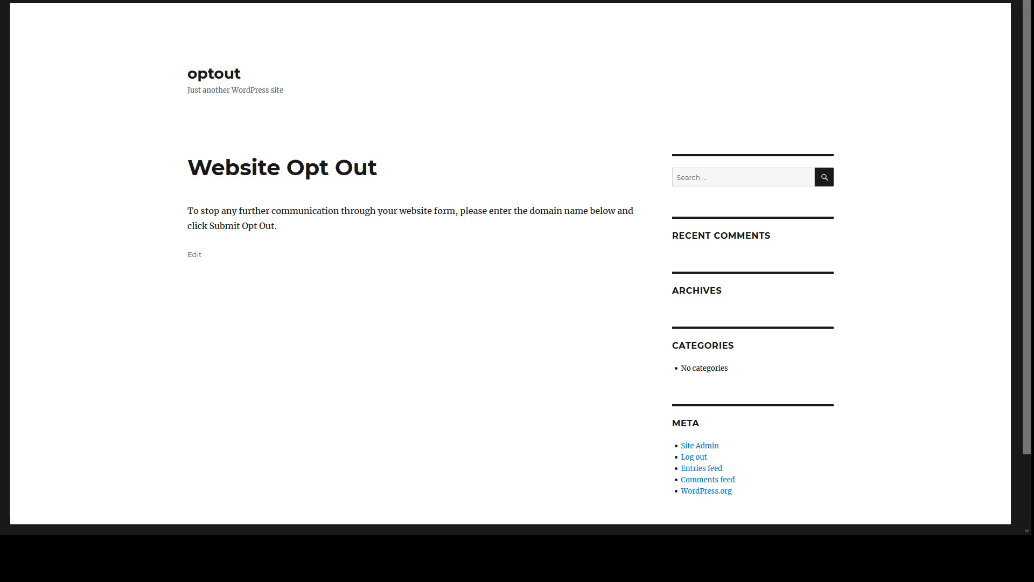
key("F5")
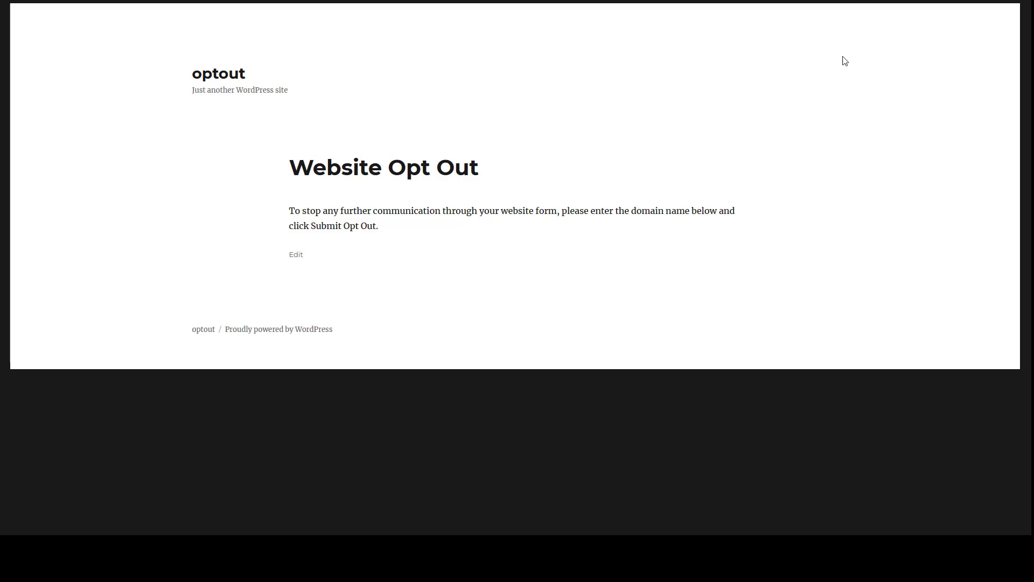
left_click(798, 1)
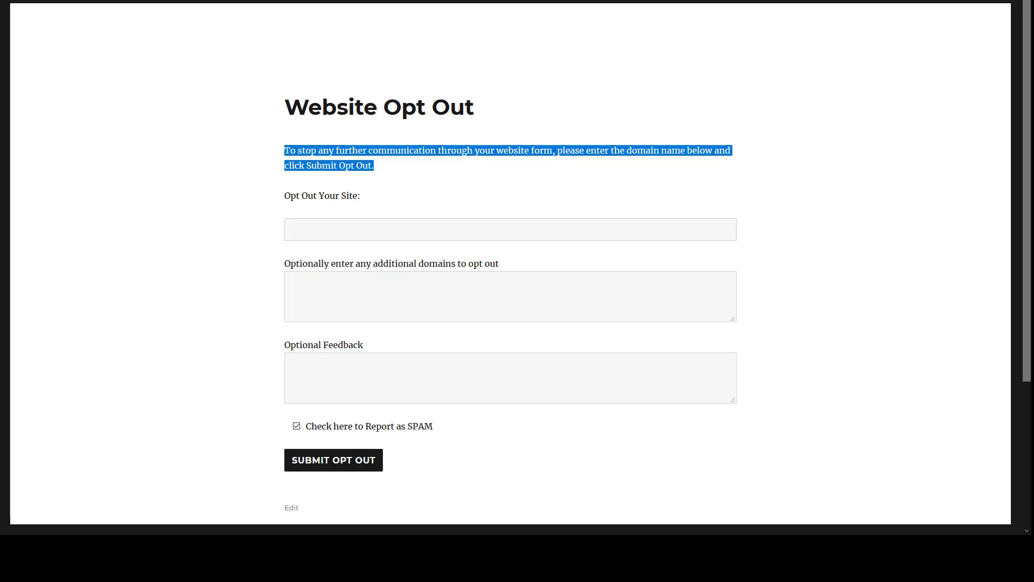
left_click(463, 0)
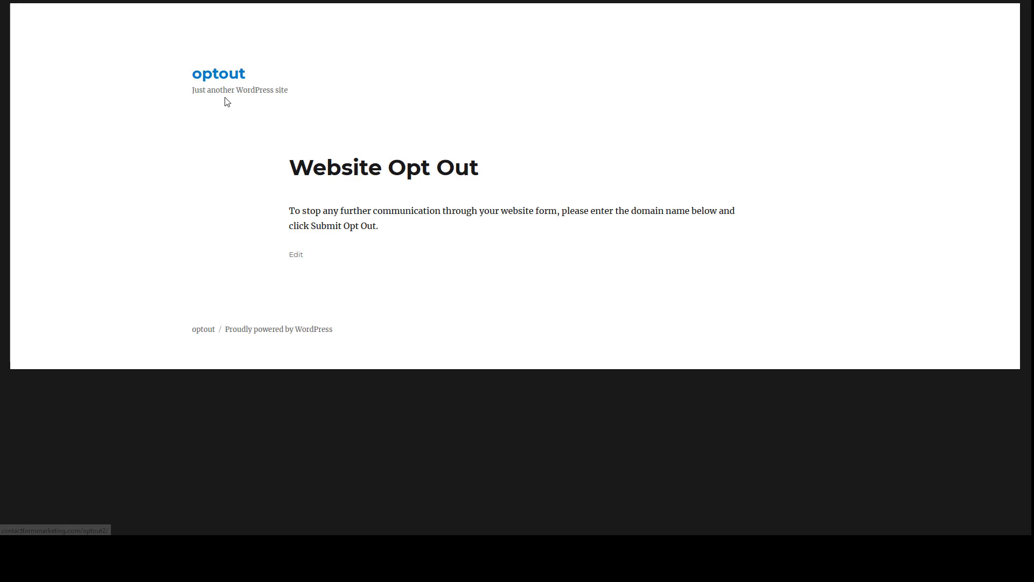
left_click(501, 0)
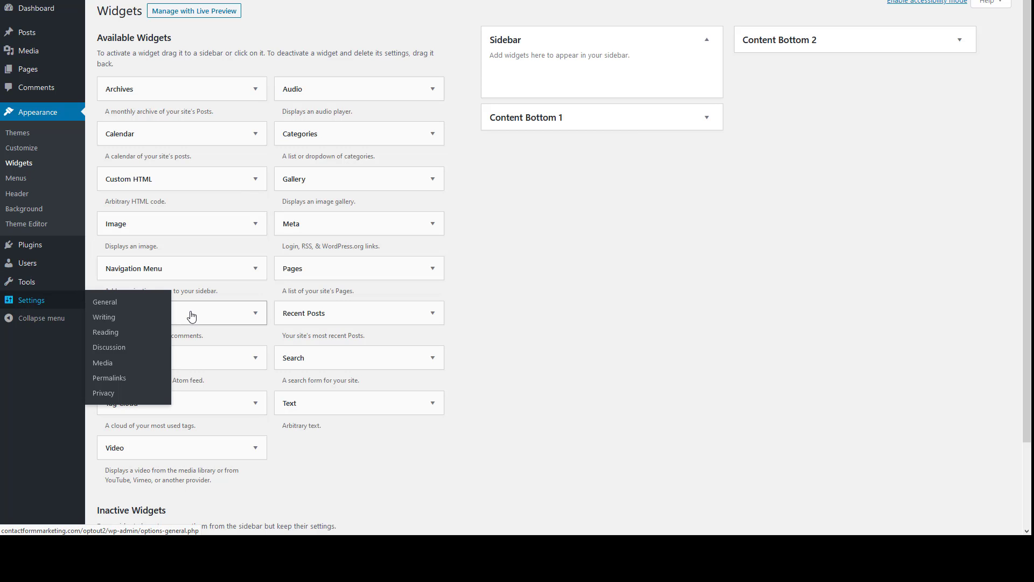
left_click(104, 302)
Erase the site title 'optout' and the tagline, leaving both blank, and save the settings
left_click(289, 35)
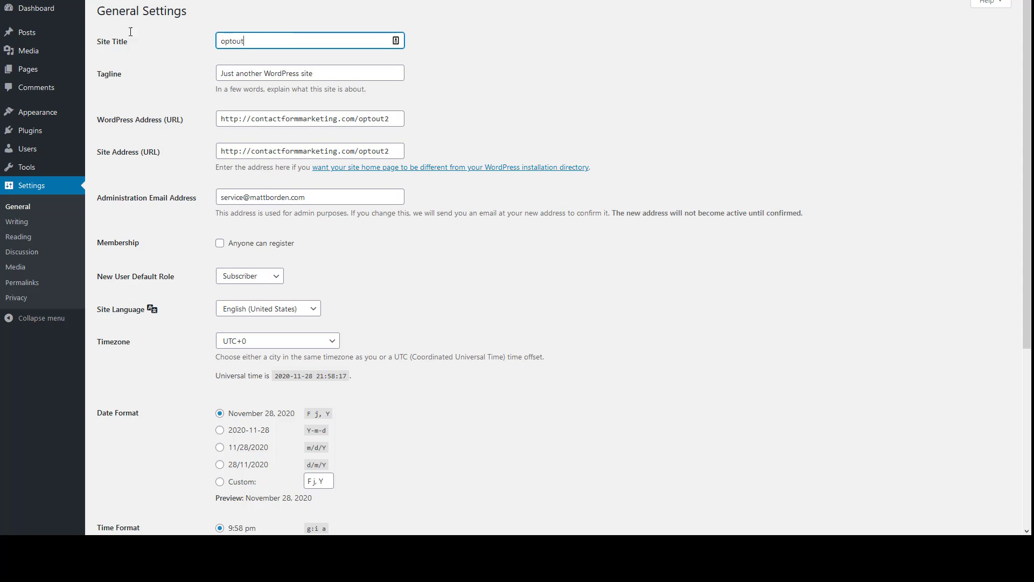
key("ctrl+a")
key("BackSpace")
left_click(287, 71)
key("ctrl+a")
key("BackSpace")
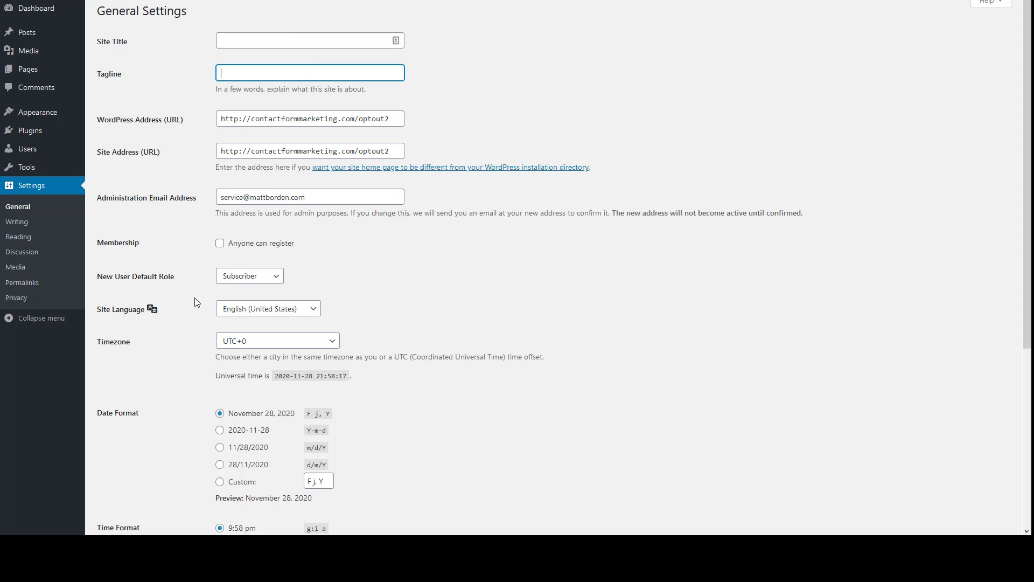
scroll(196, 305, "down", 5)
left_click(116, 479)
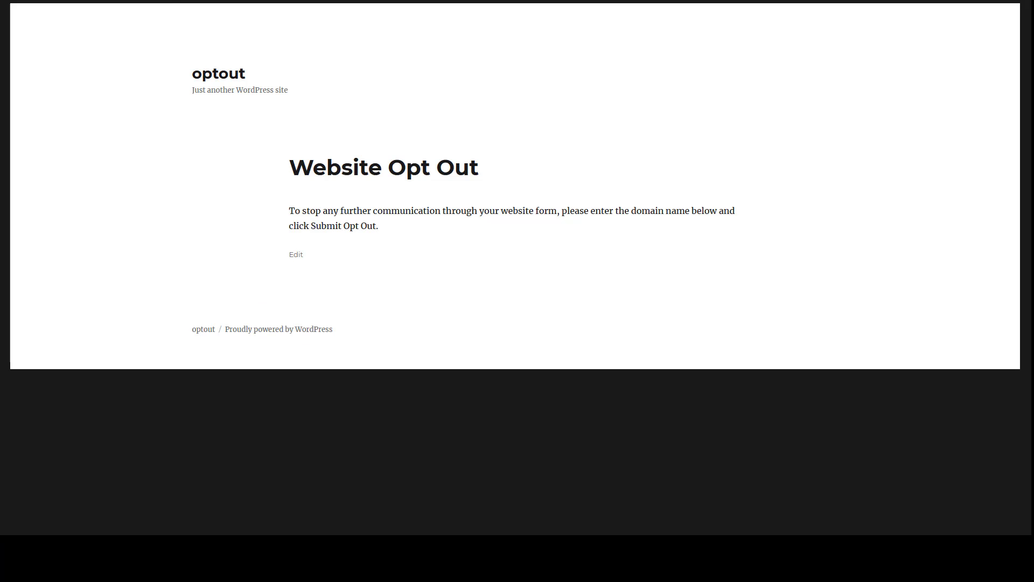
Reload the live homepage, compare it with the reference opt-out form page, and return to the Themes screen
key("F5")
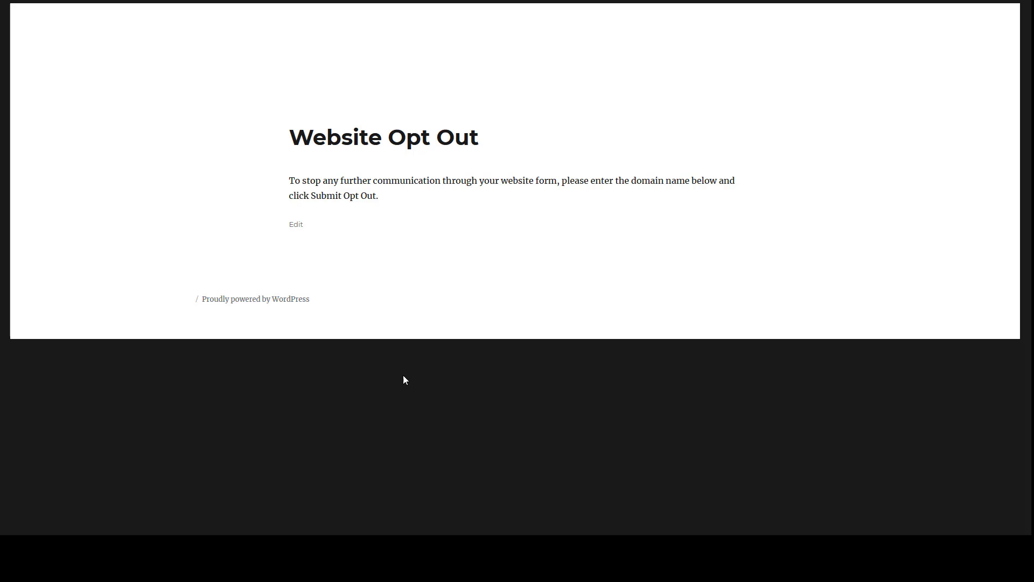
left_click(754, 2)
scroll(413, 361, "down", 3)
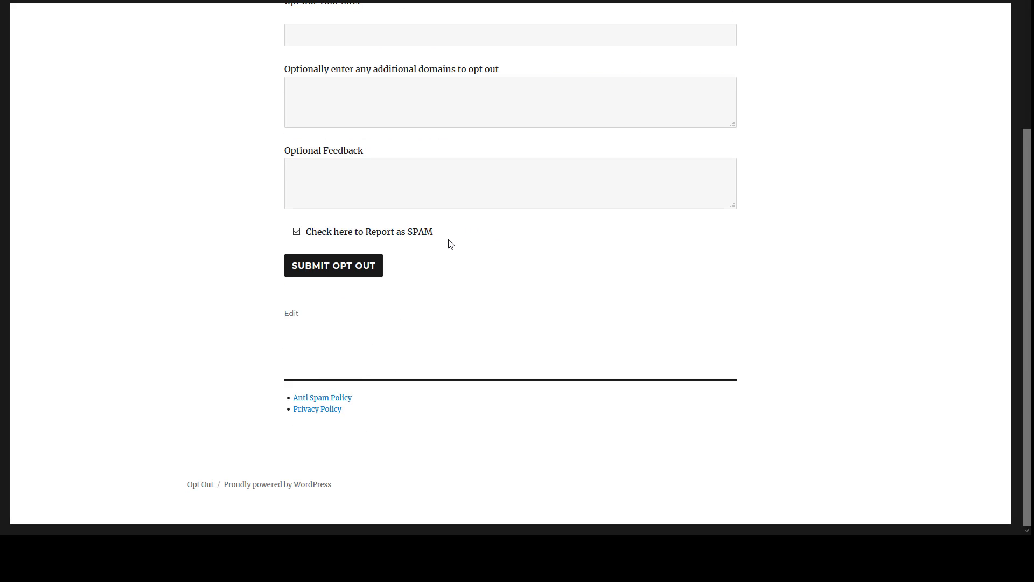
scroll(451, 261, "up", 3)
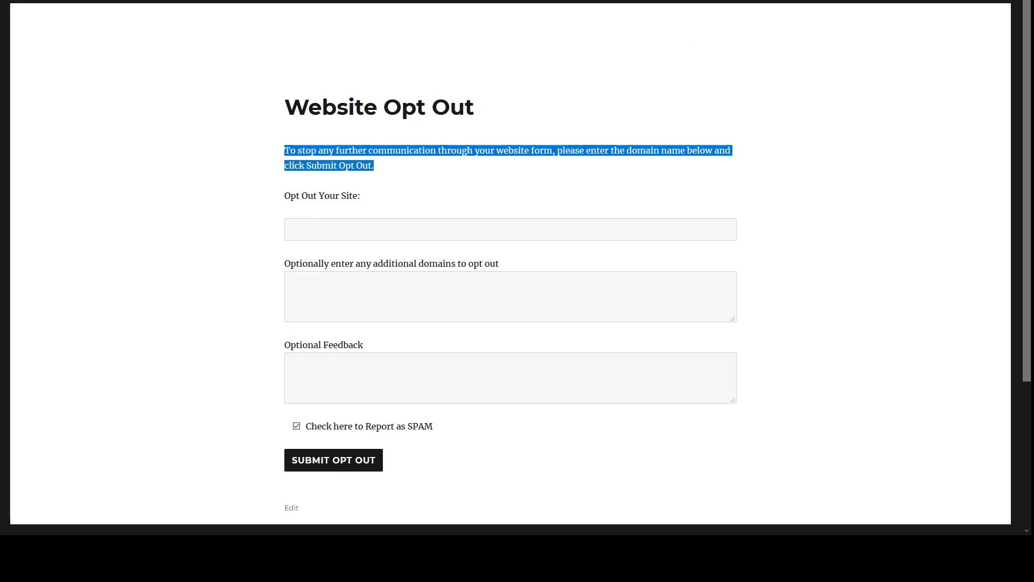
left_click(722, 1)
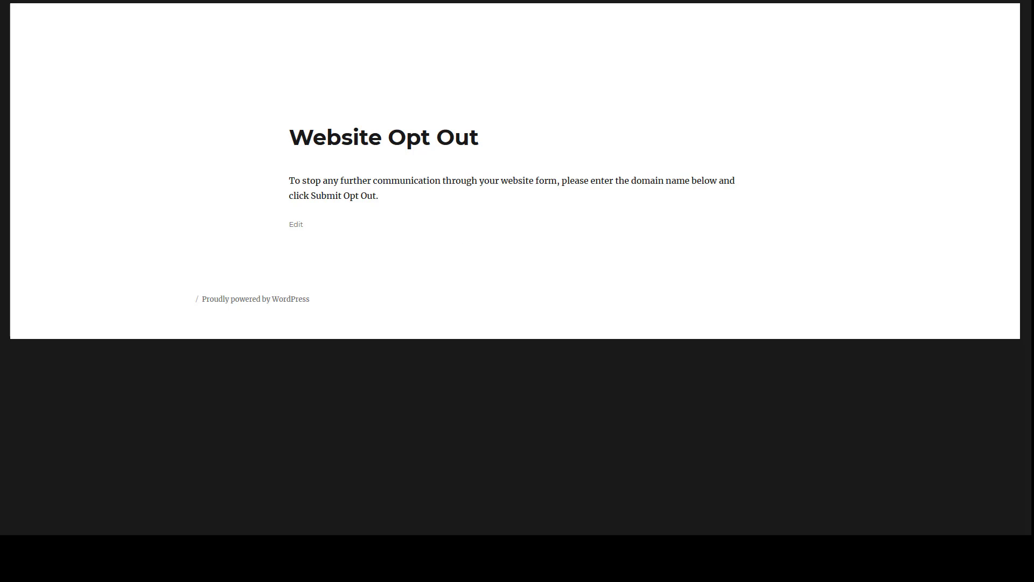
left_click(873, 1)
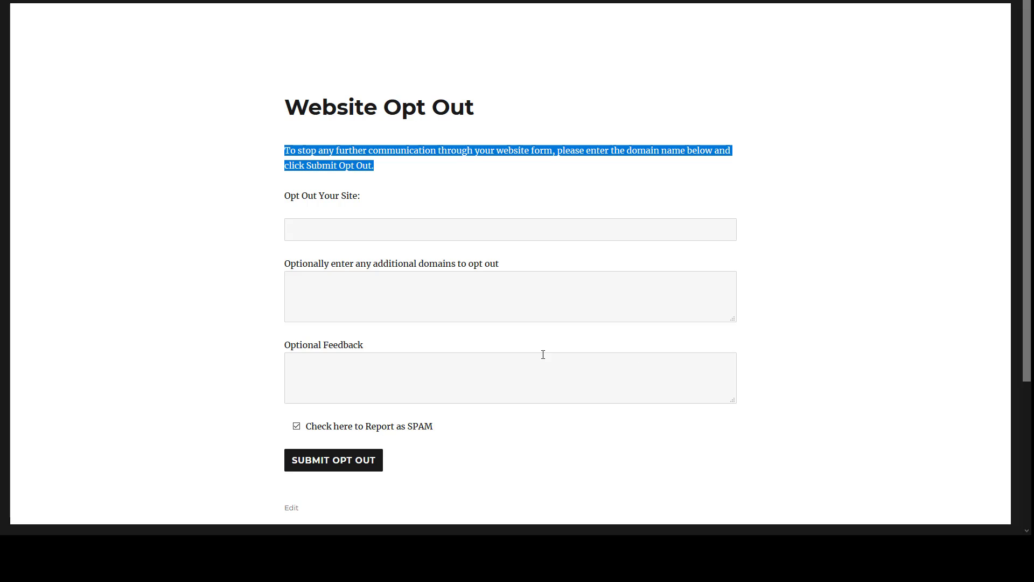
left_click(725, 1)
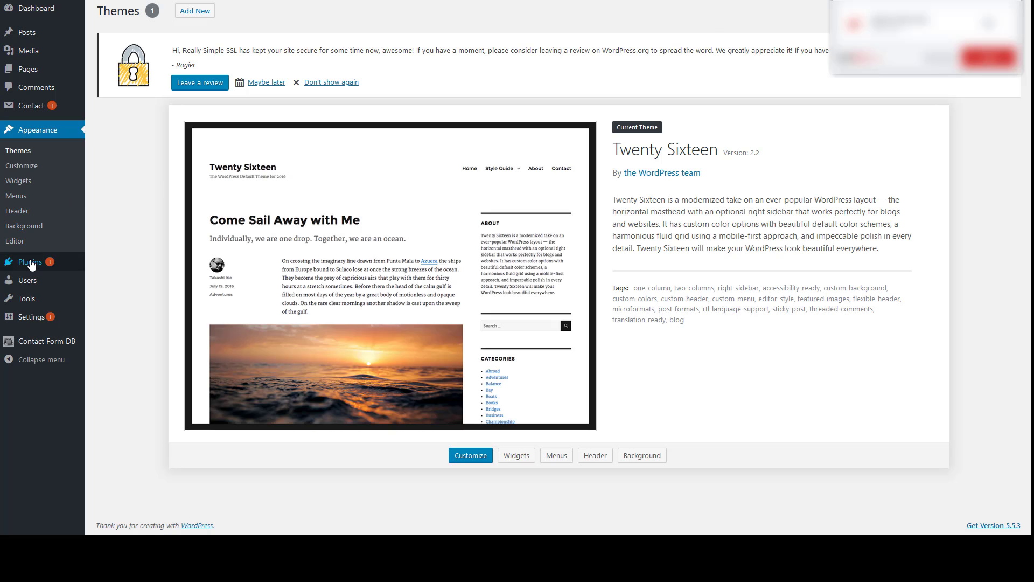
Go to Plugins > Installed Plugins to list the reference site's 10 plugins, including Contact Form 7
mouse_move(107, 262)
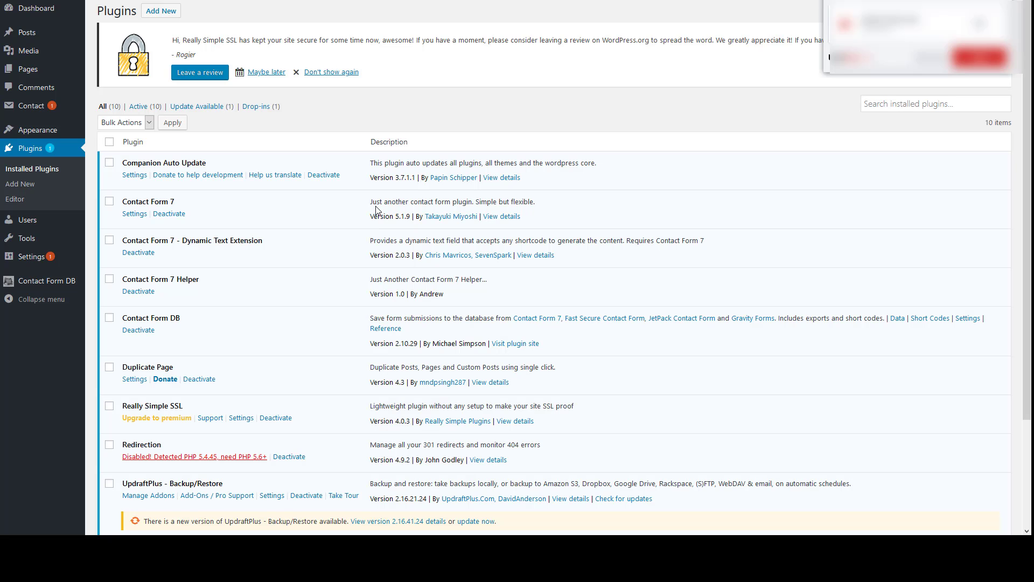
Scroll the plugins list, then bring up the Notepad note holding the link ending in ?site=bob.com
scroll(376, 209, "down", 1)
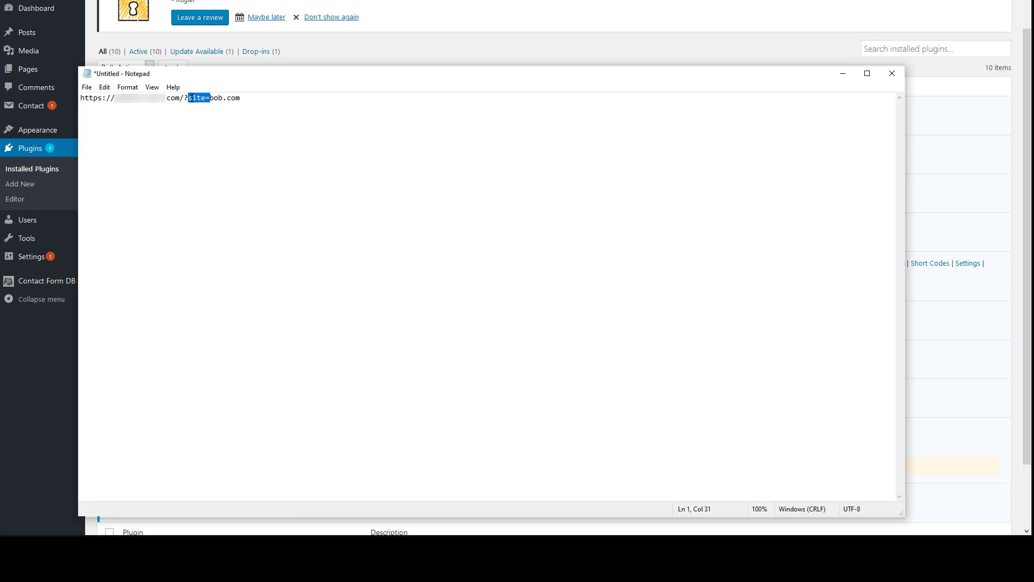
Select the bob.com value after ?site= at the end of the opt-out link in Notepad
left_click(188, 97)
key("shift+Left")
left_click_drag(188, 97, 211, 99)
left_click(268, 97)
left_click_drag(240, 98, 210, 98)
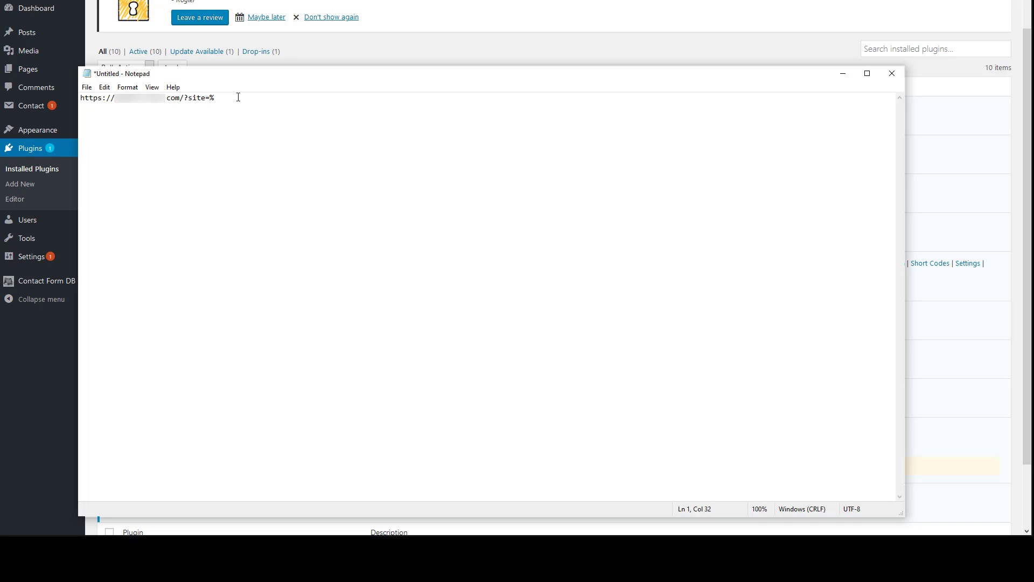
Change the opt-out link's site value to cars.com and select the whole URL
type("%domain%")
left_click_drag(246, 98, 209, 99)
type("cars.com")
left_click_drag(289, 100, 82, 102)
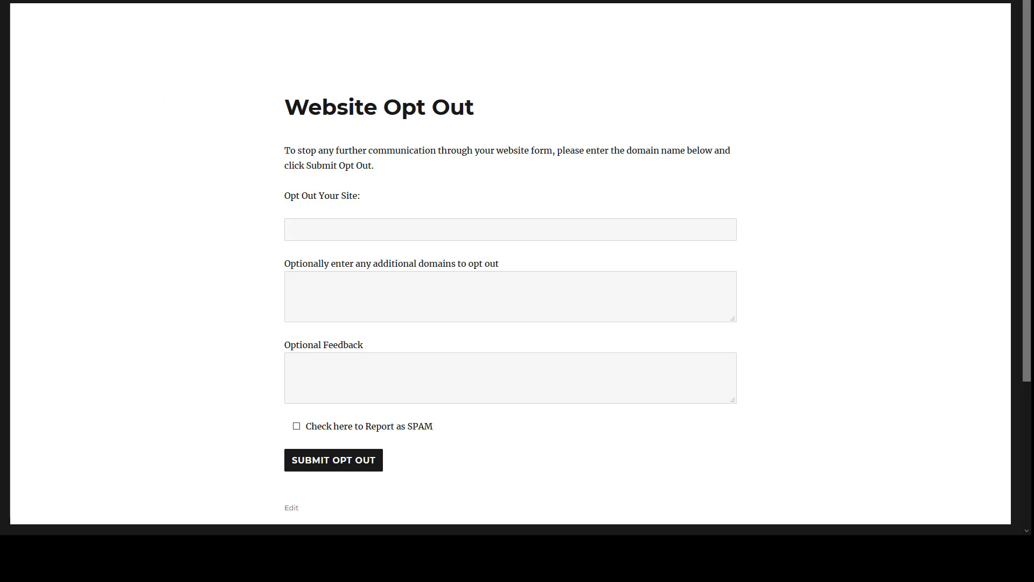
Enter cars.com as the site to opt out and submit the Website Opt Out form
left_click(303, 227)
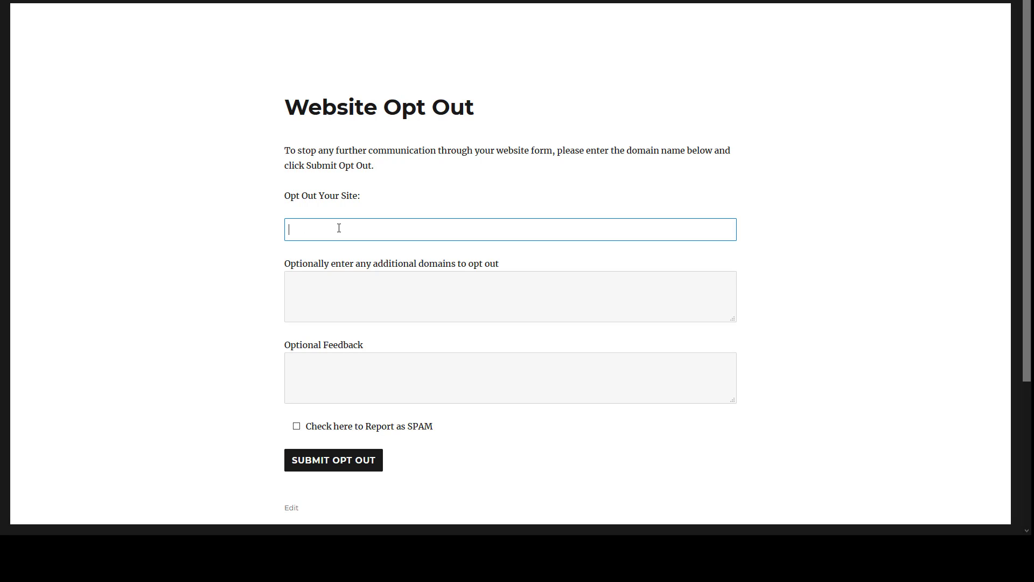
type("cars.com")
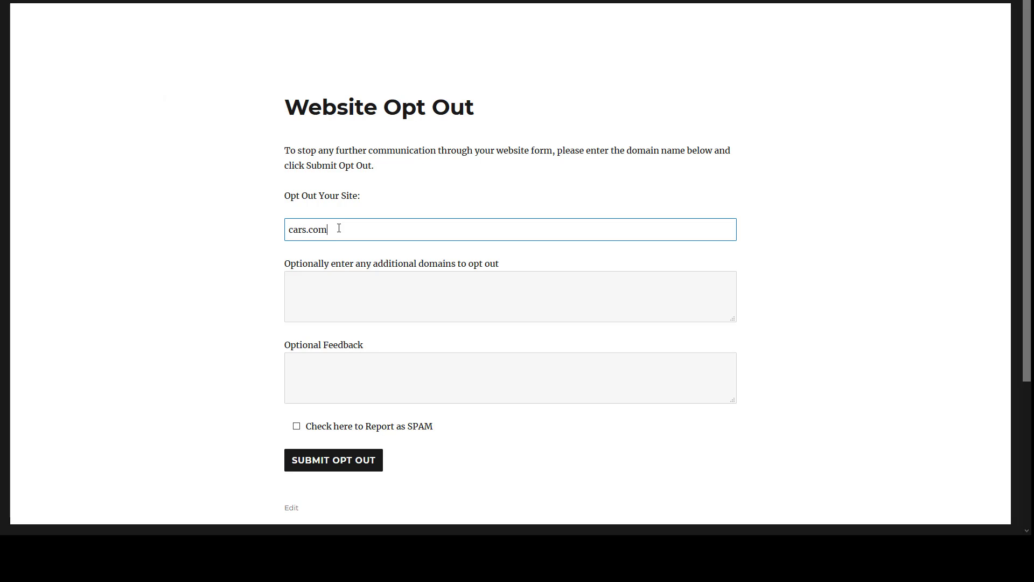
left_click(339, 304)
left_click(340, 379)
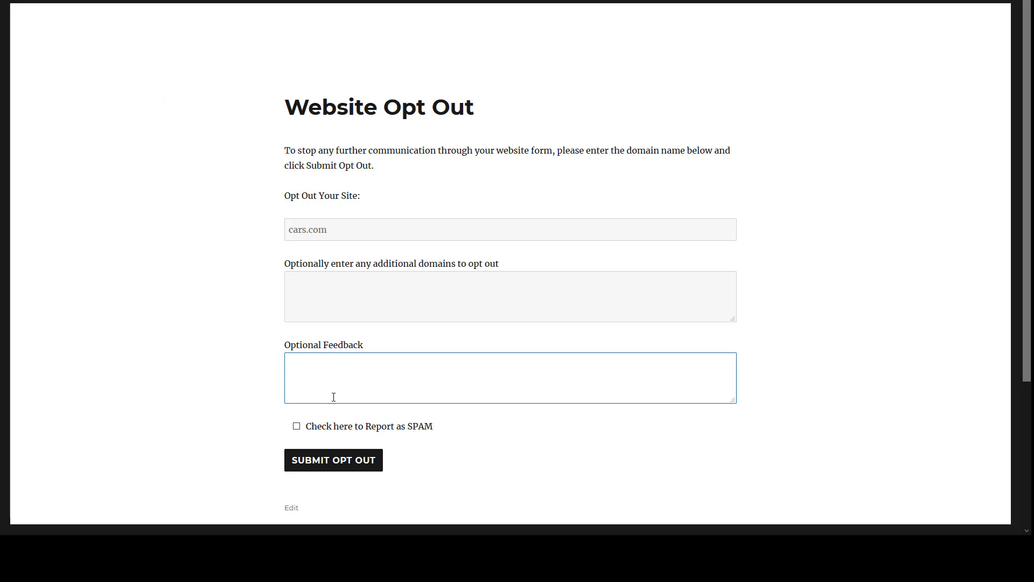
left_click(331, 464)
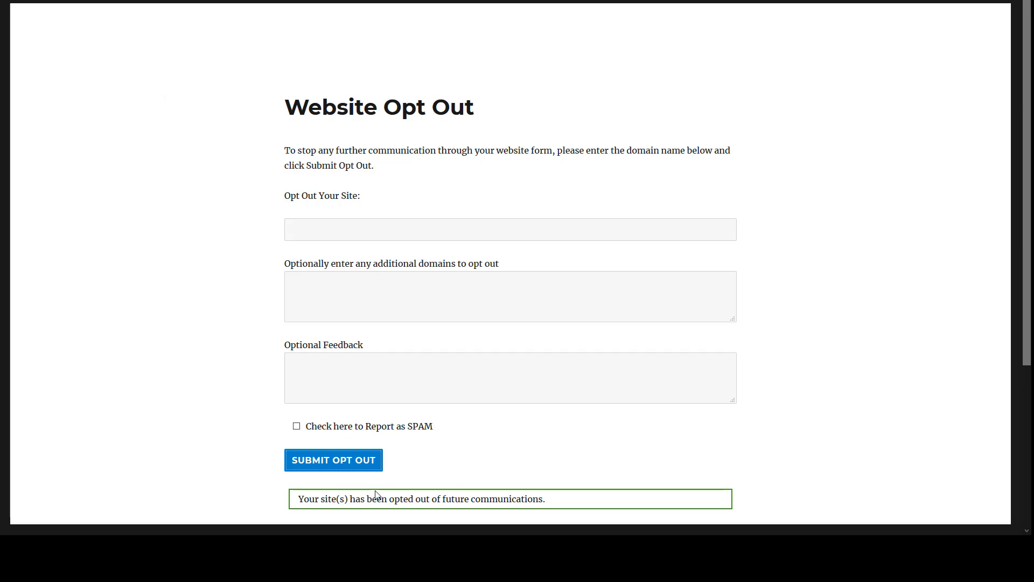
Select the opted-out confirmation message shown below the form
scroll(540, 490, "down", 2)
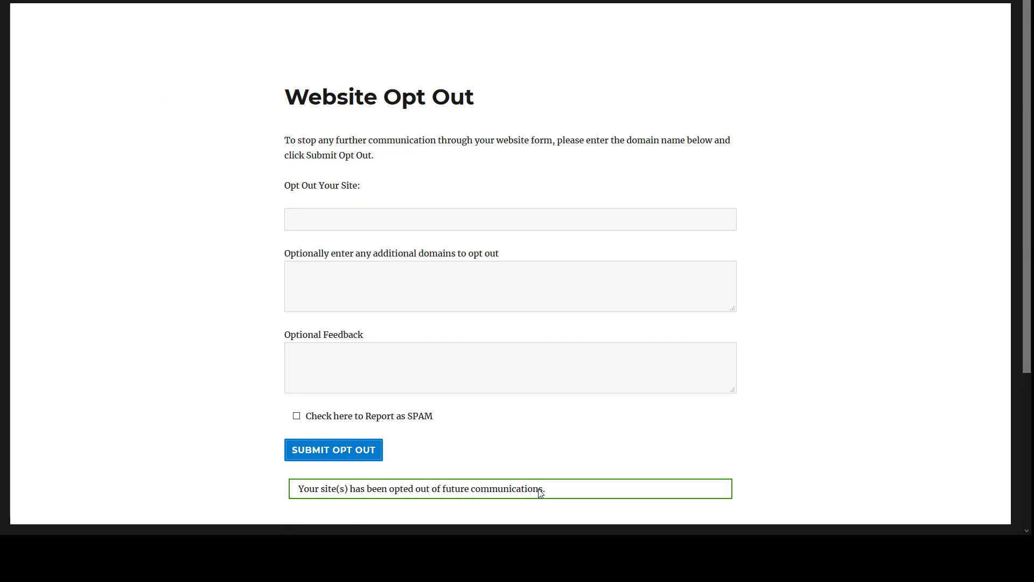
left_click(542, 389)
left_click_drag(542, 389, 279, 390)
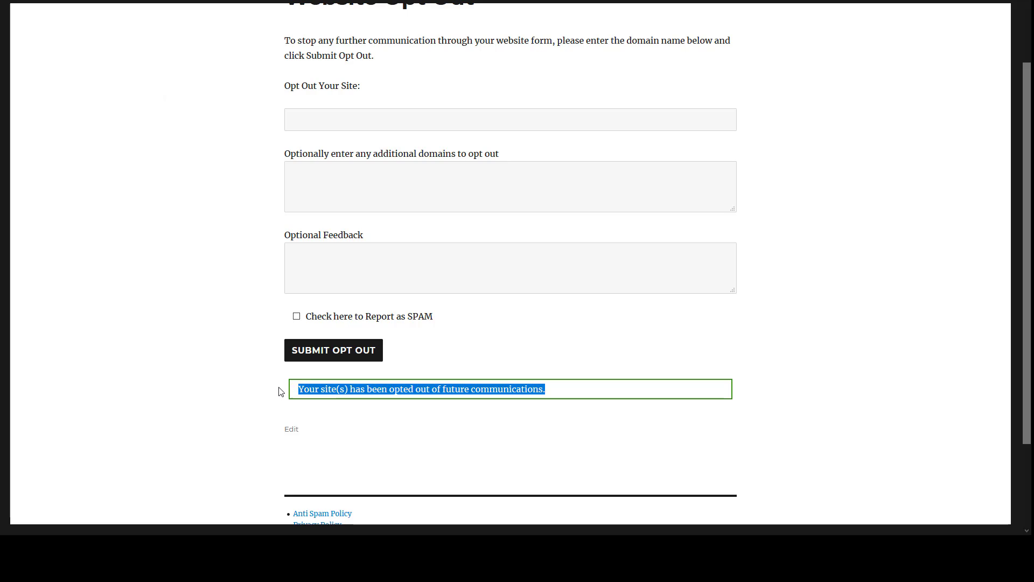
scroll(275, 392, "up", 2)
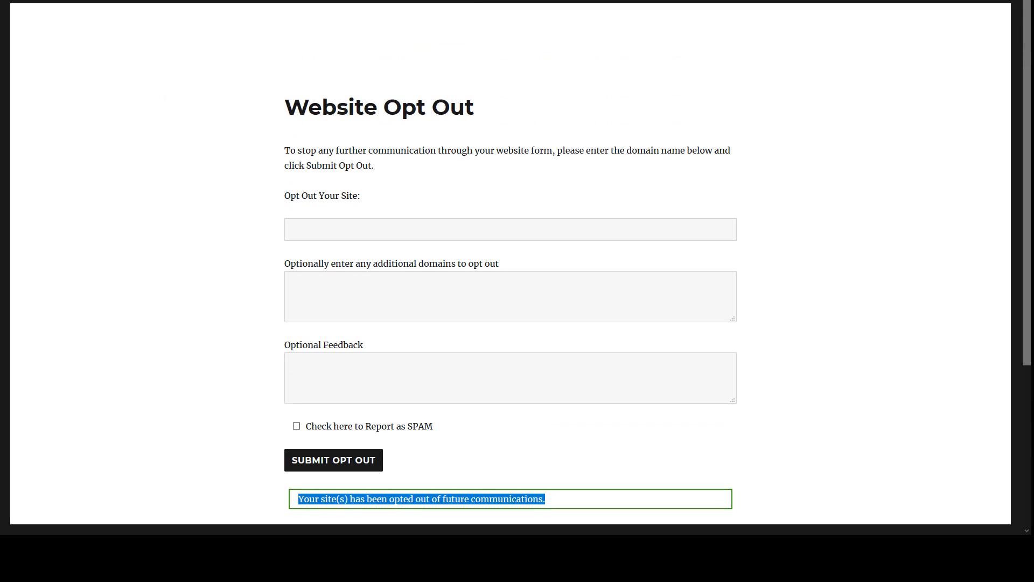
Load the copied ?site=cars.com opt-out link and select the green success banner text
key("ctrl+l")
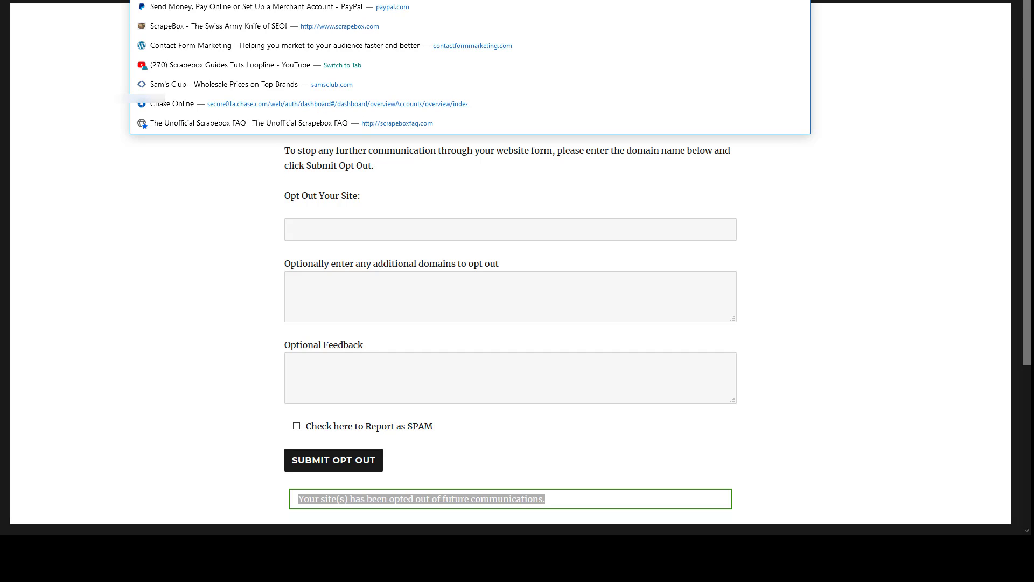
key("ctrl+v")
key("Return")
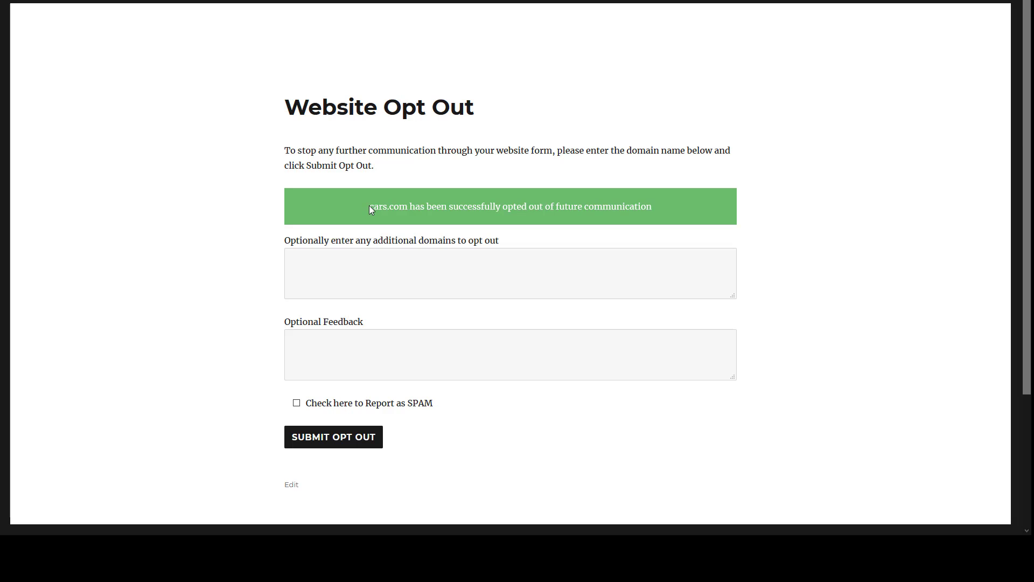
left_click_drag(369, 205, 399, 206)
left_click_drag(612, 204, 653, 207)
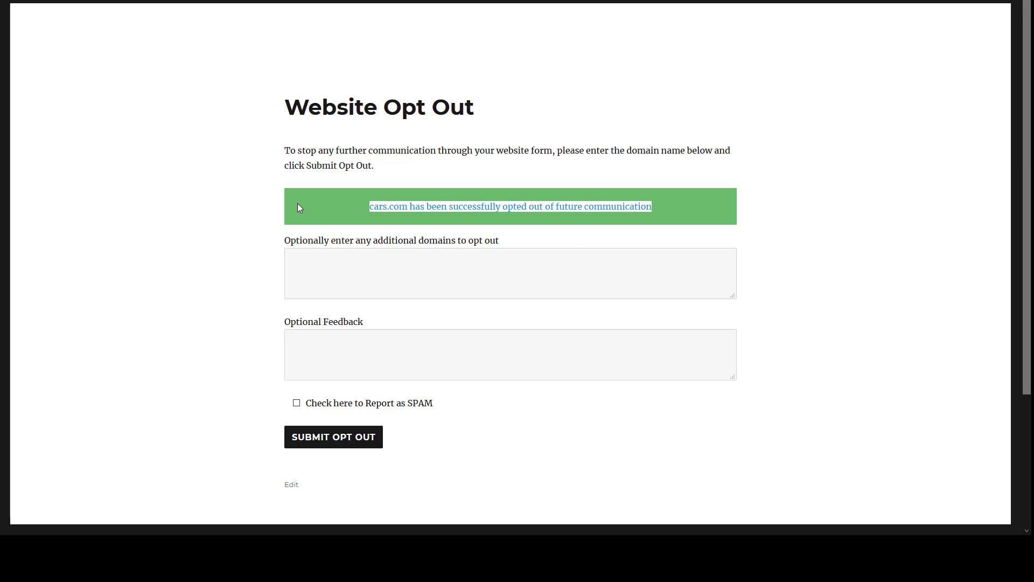
triple_click(566, 203)
Focus the additional domains and feedback boxes, then highlight Contact Form DB in the plugin list
left_click(337, 248)
left_click(353, 360)
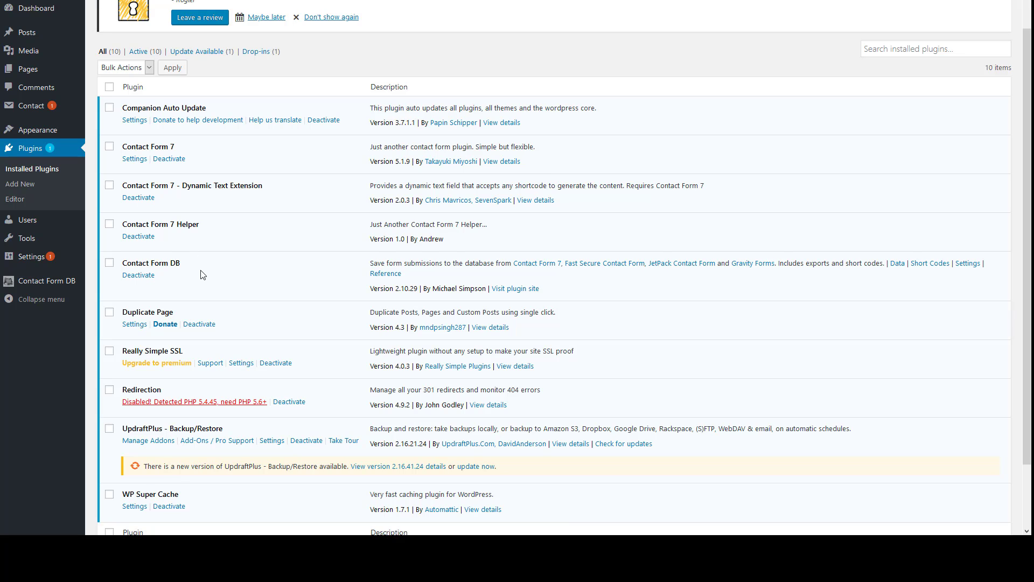
left_click_drag(188, 265, 110, 273)
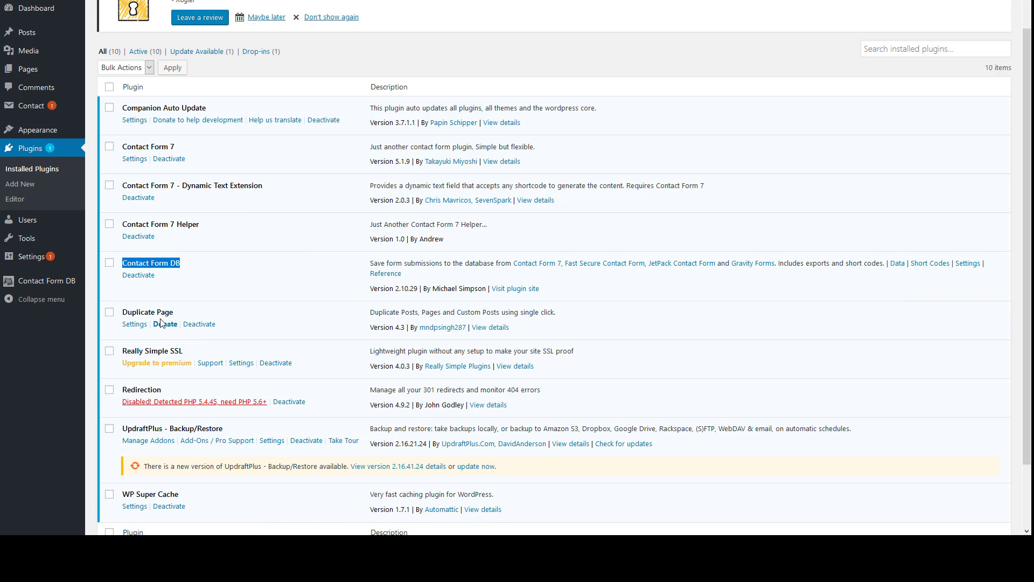
scroll(161, 323, "down", 3)
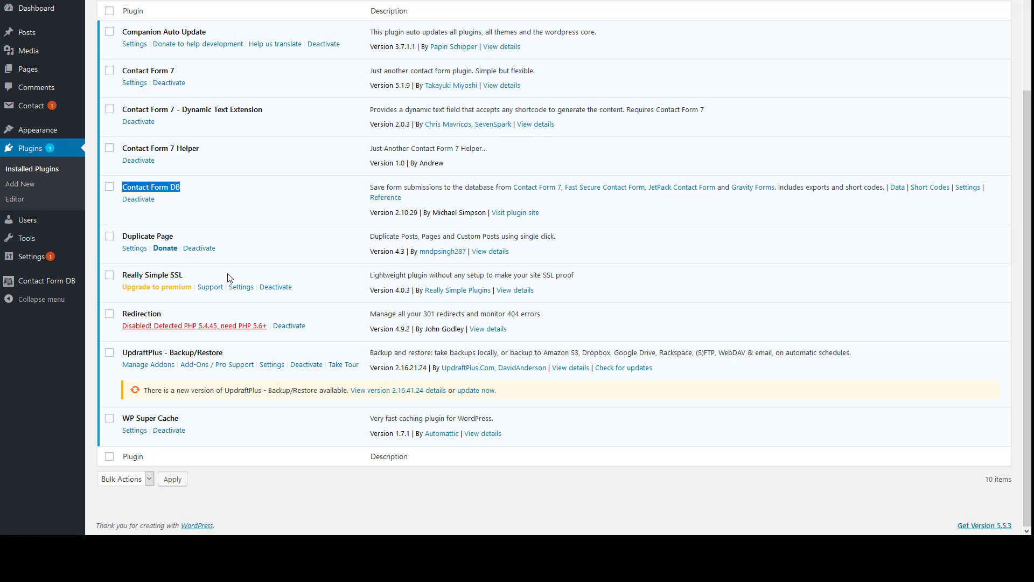
Highlight the Really Simple SSL and WP Super Cache names, then copy the Contact Form 7 name
left_click_drag(208, 275, 117, 277)
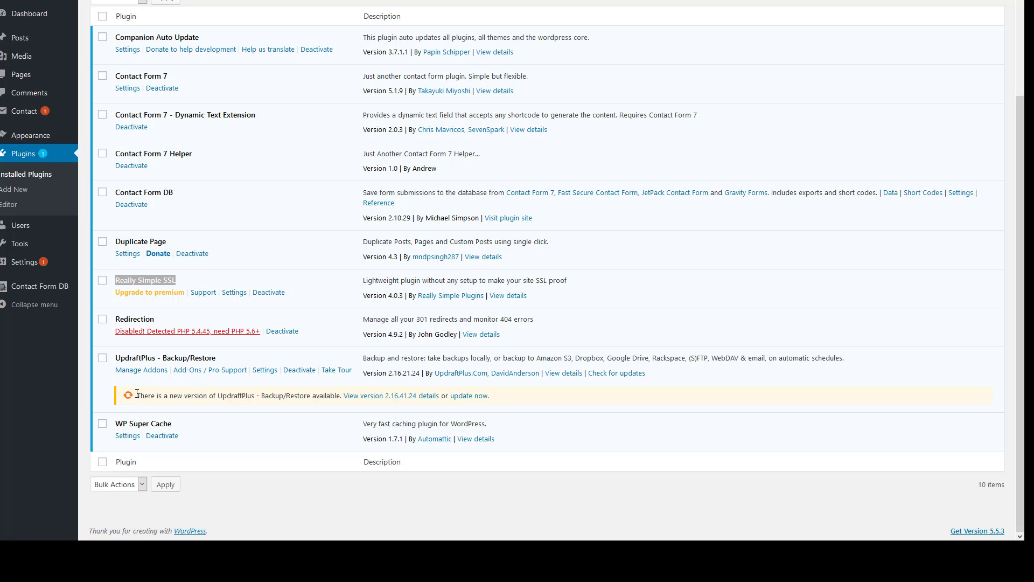
left_click(171, 429)
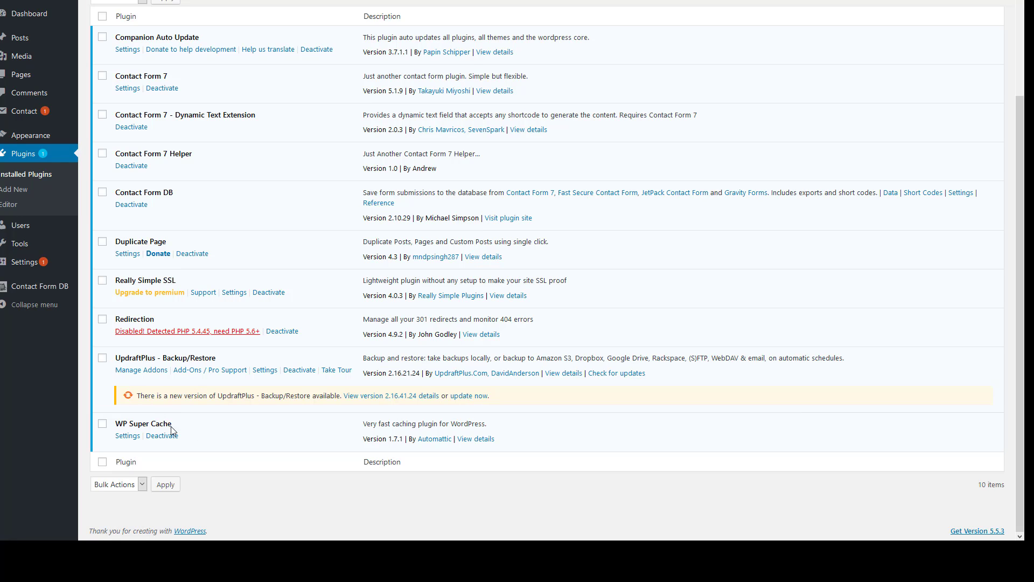
left_click_drag(171, 430, 111, 429)
left_click_drag(170, 80, 113, 79)
key("ctrl+c")
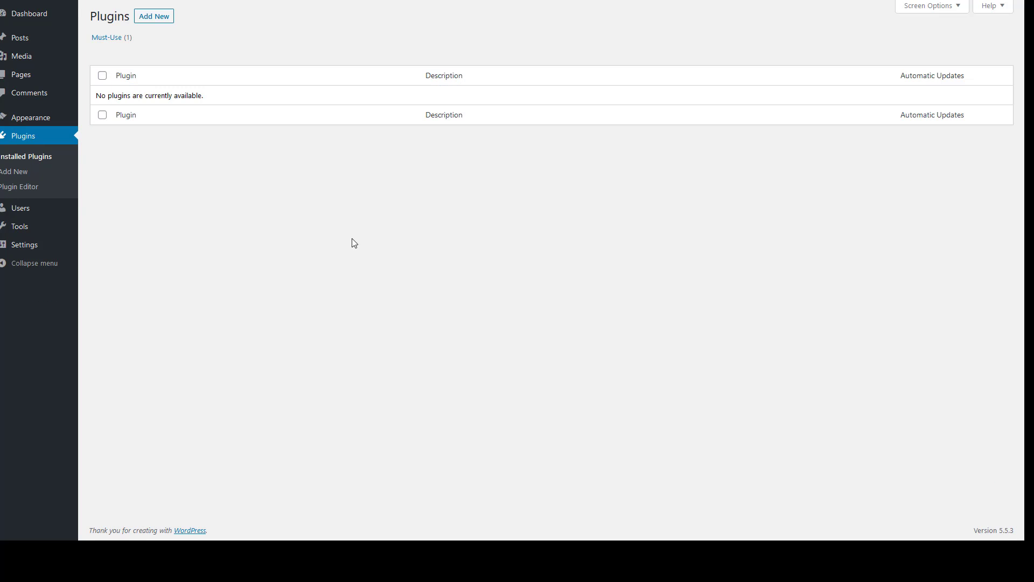
Search Add New plugins for Contact Form 7, install version 5.3 and activate it
left_click(153, 17)
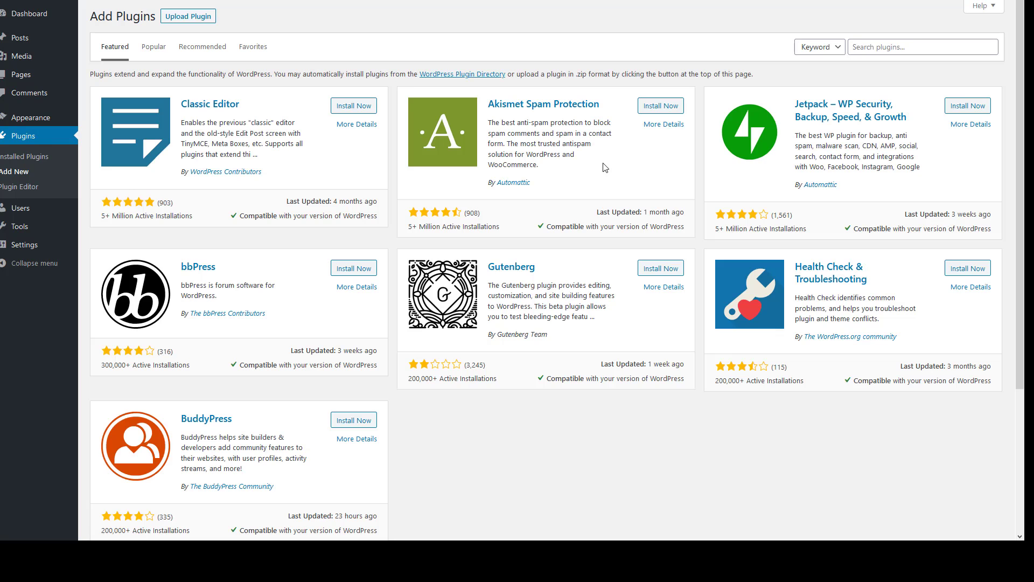
left_click(897, 48)
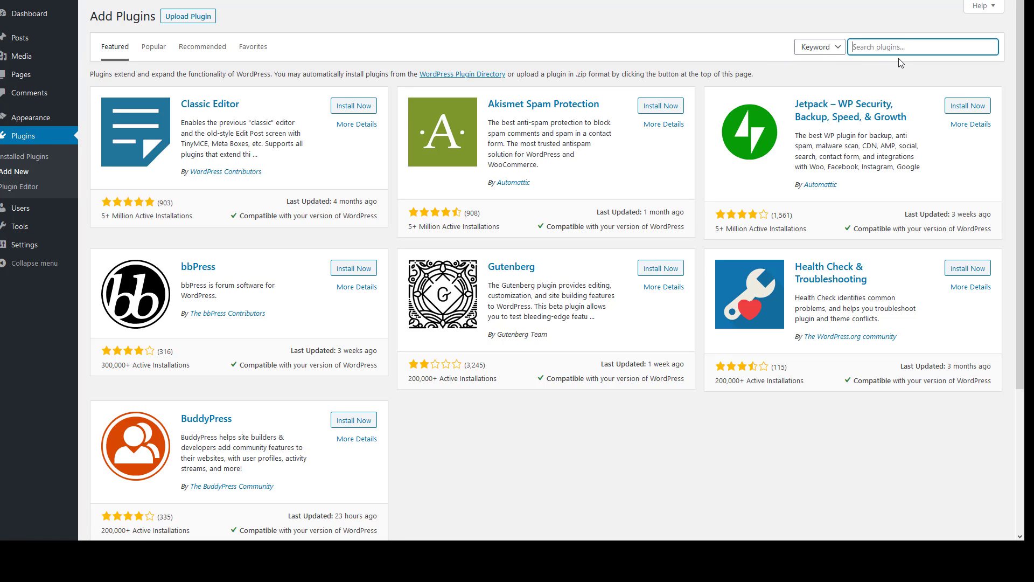
key("ctrl+v")
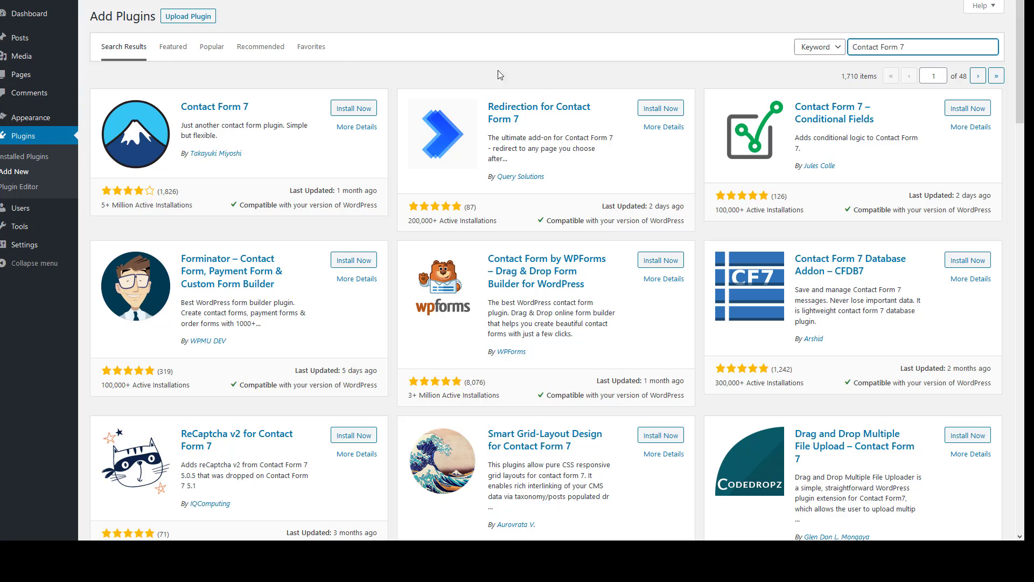
left_click(355, 109)
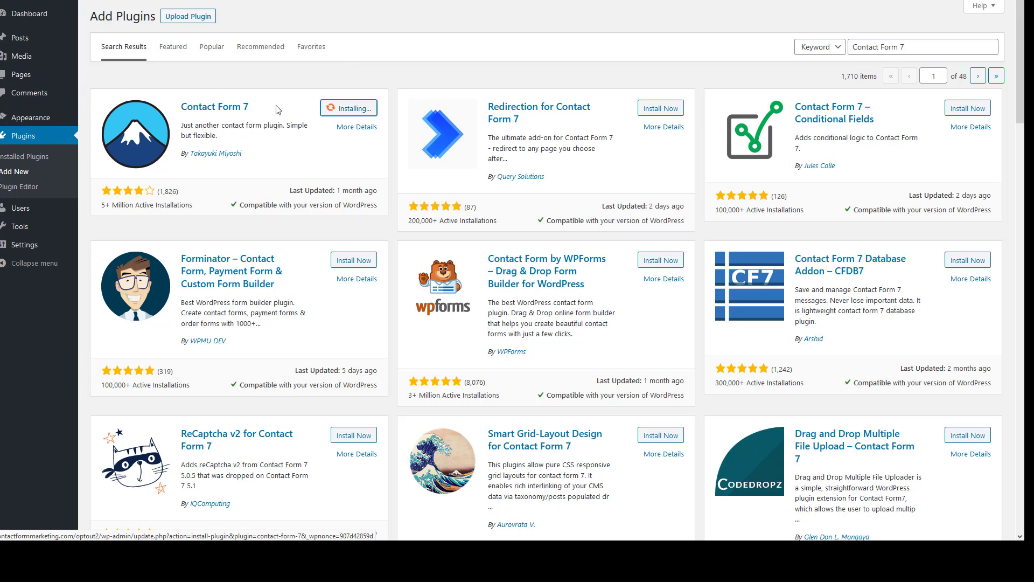
left_click(360, 110)
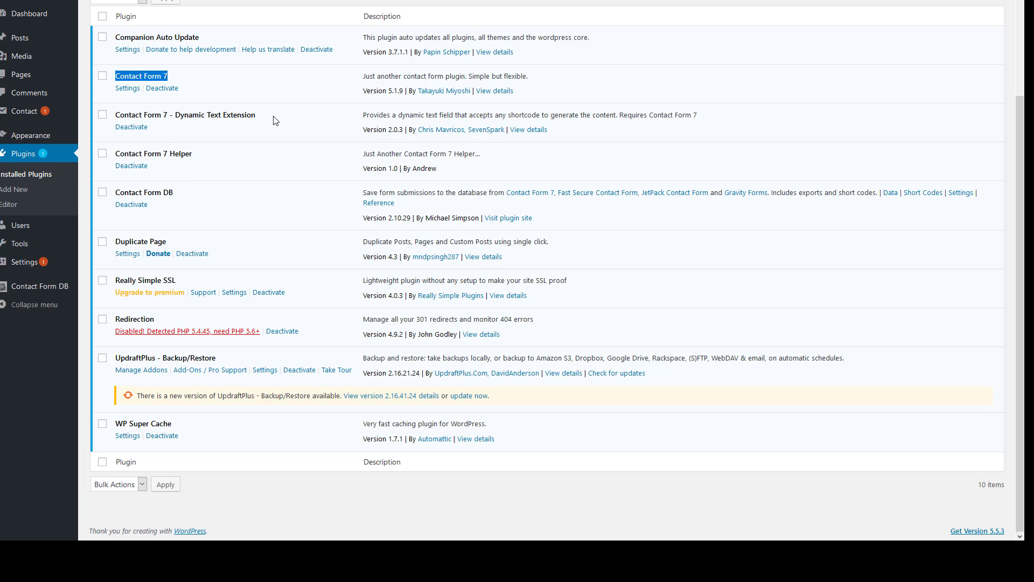
Highlight the Contact Form 7 - Dynamic Text Extension and Contact Form 7 Helper plugin names
left_click_drag(274, 119, 114, 116)
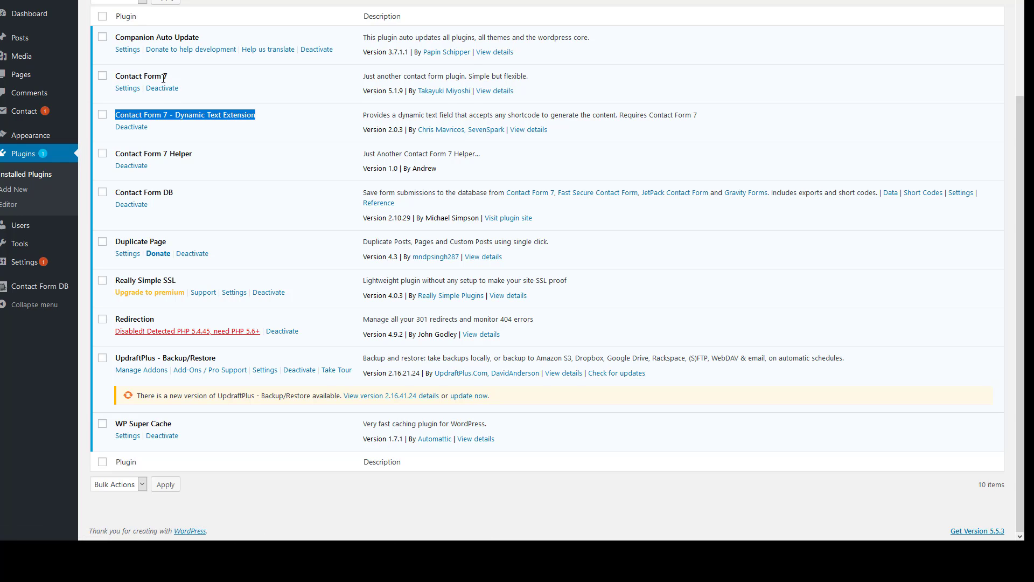
left_click_drag(200, 157, 115, 153)
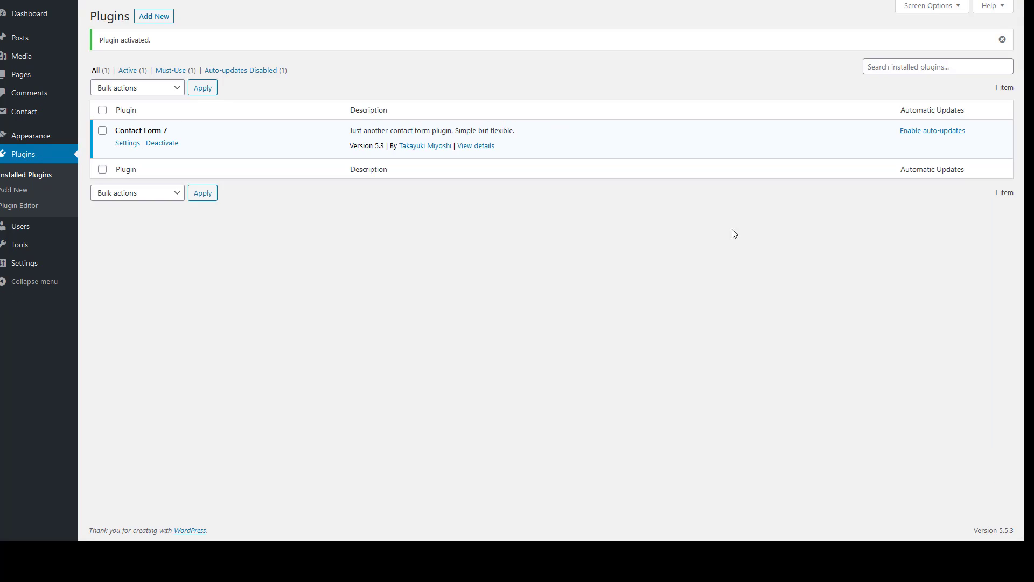
Search for Contact Form 7 Dynamic Text Extension and install it
left_click(942, 66)
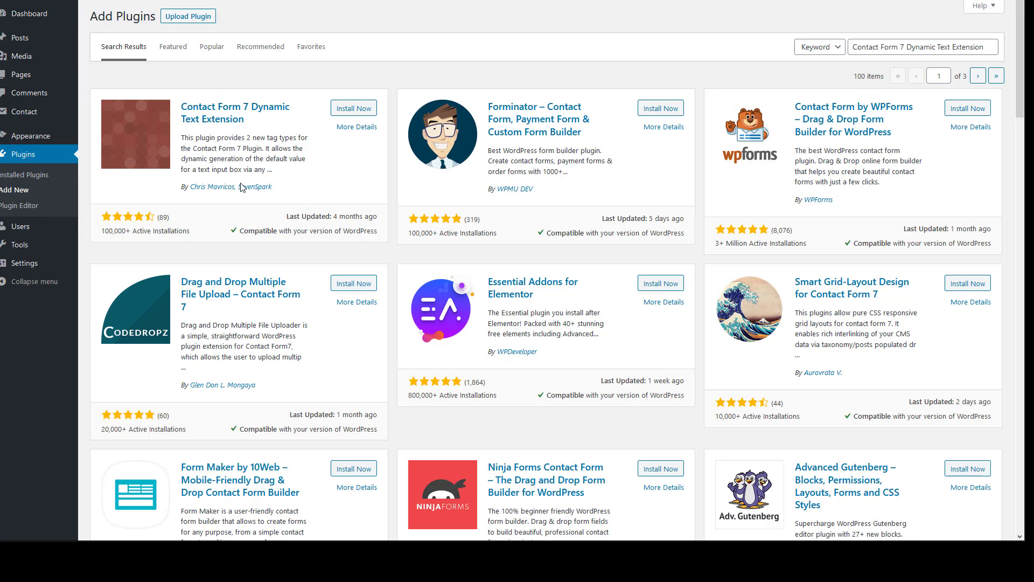
left_click(355, 108)
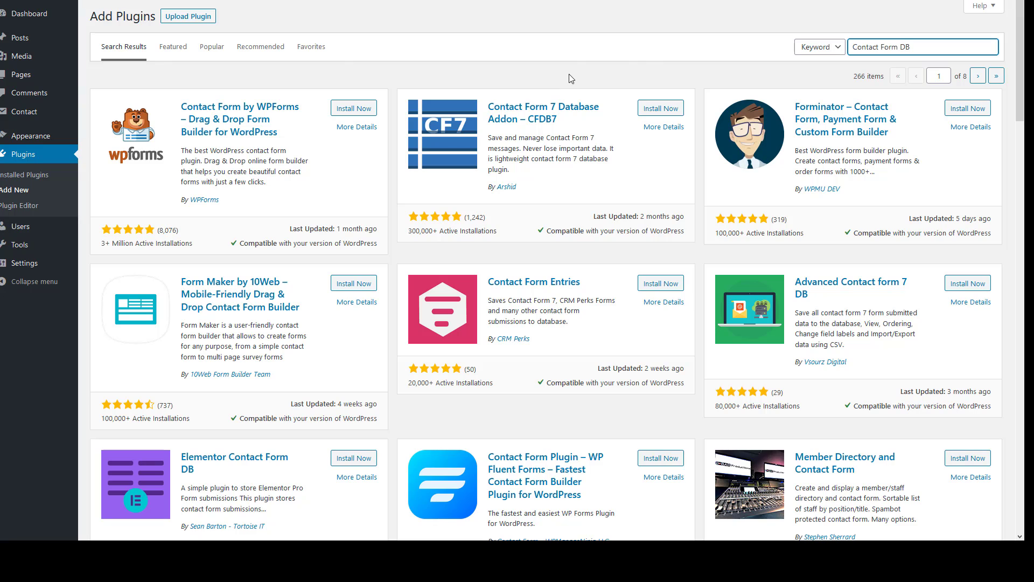
Install the Contact Form 7 Database Addon – CFDB7 plugin
left_click(651, 113)
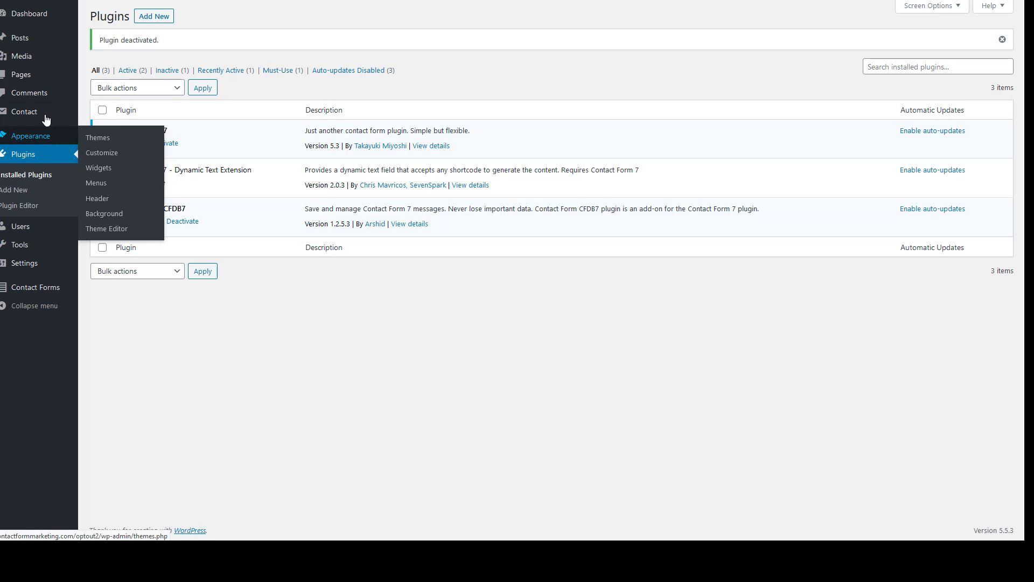
mouse_move(21, 113)
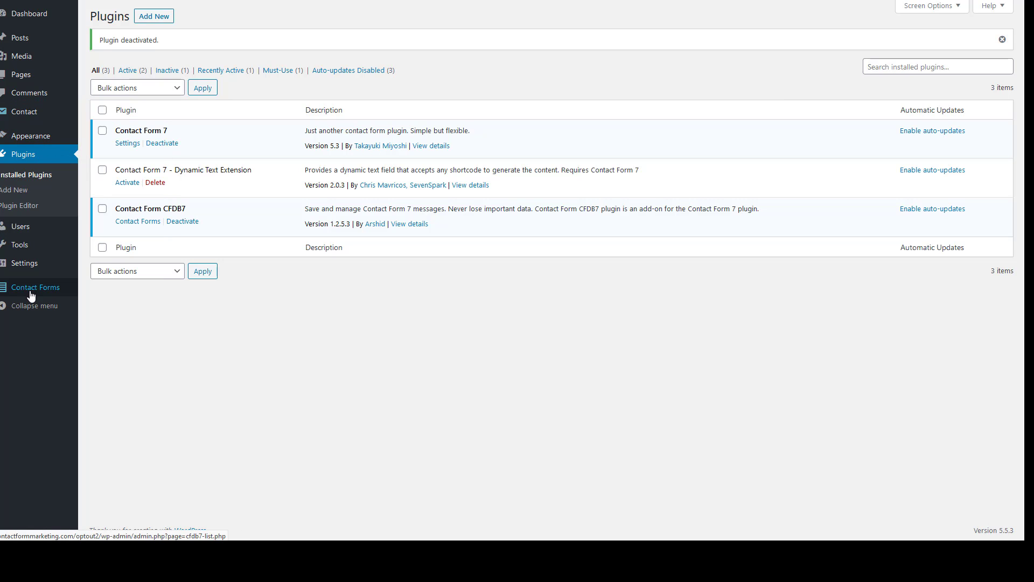
mouse_move(23, 293)
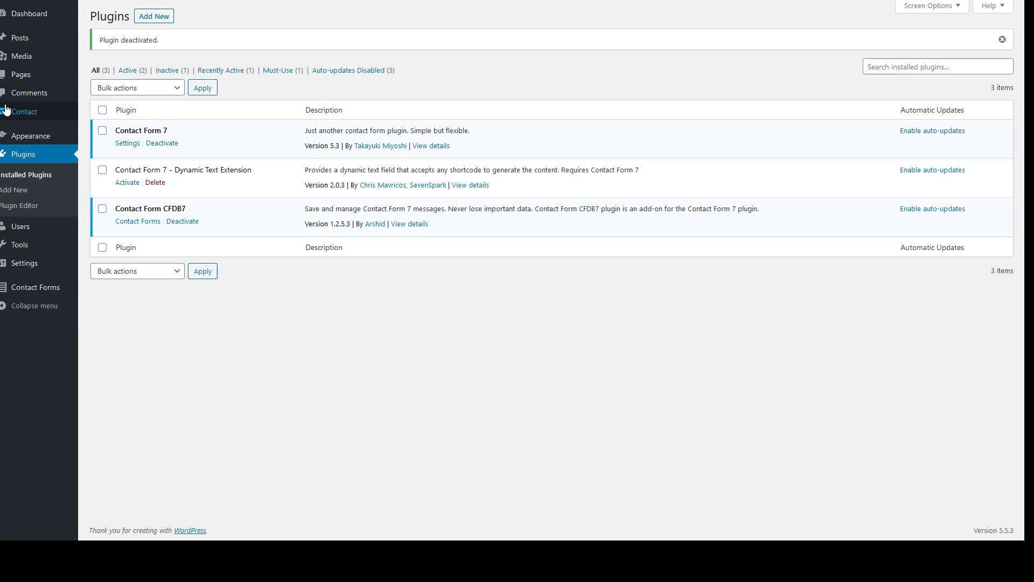
Open the OptOut form from the Contact Forms list for editing
left_click(96, 114)
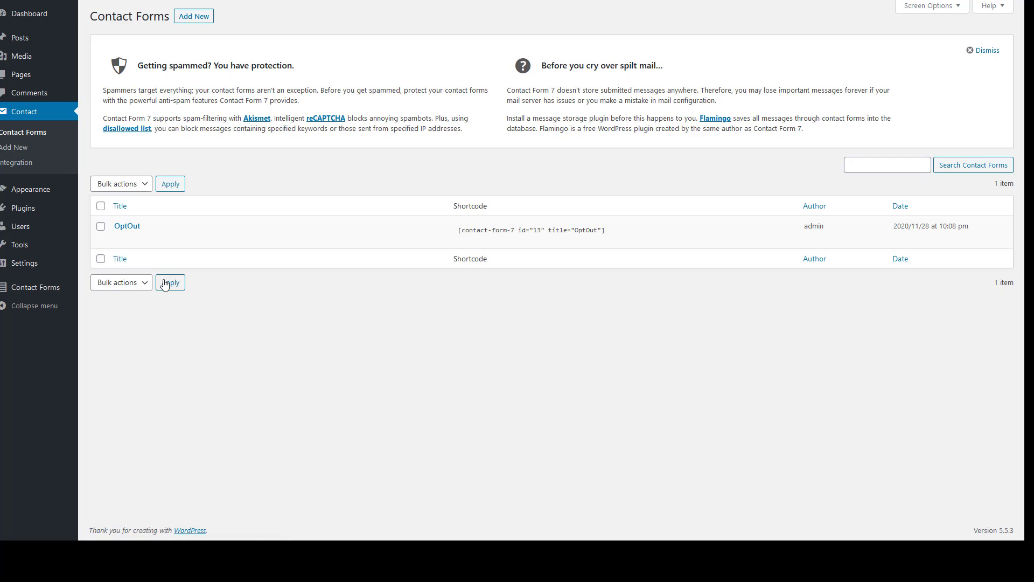
mouse_move(250, 252)
left_click(120, 238)
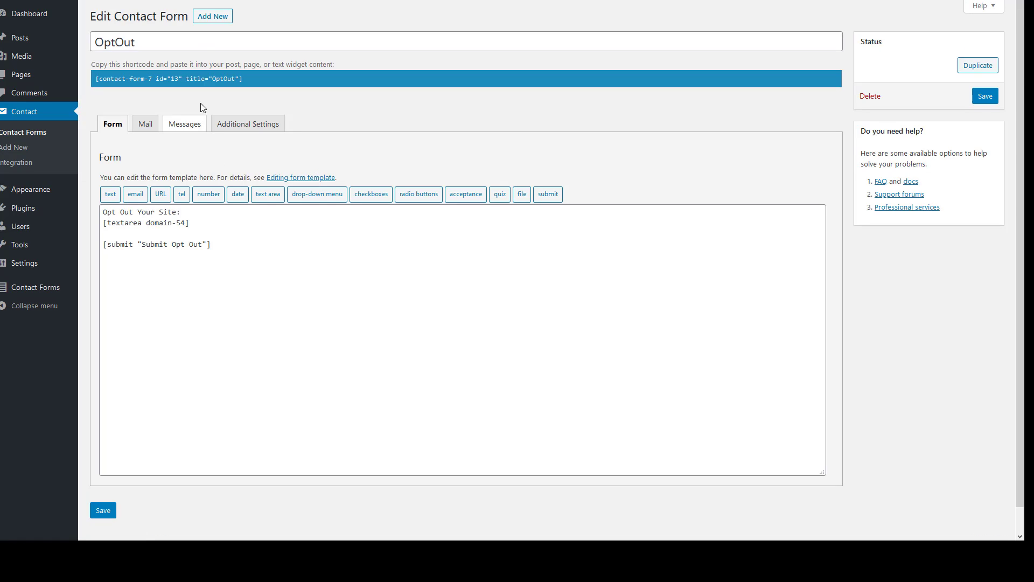
Select all of the existing form template text and delete it
left_click(193, 48)
key("ctrl+a")
left_click(243, 286)
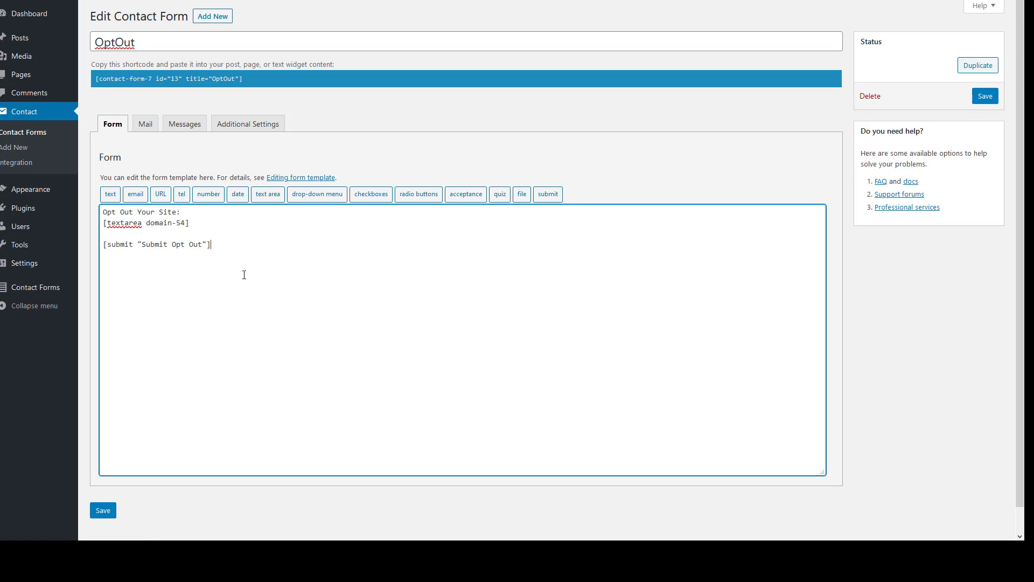
key("ctrl+a")
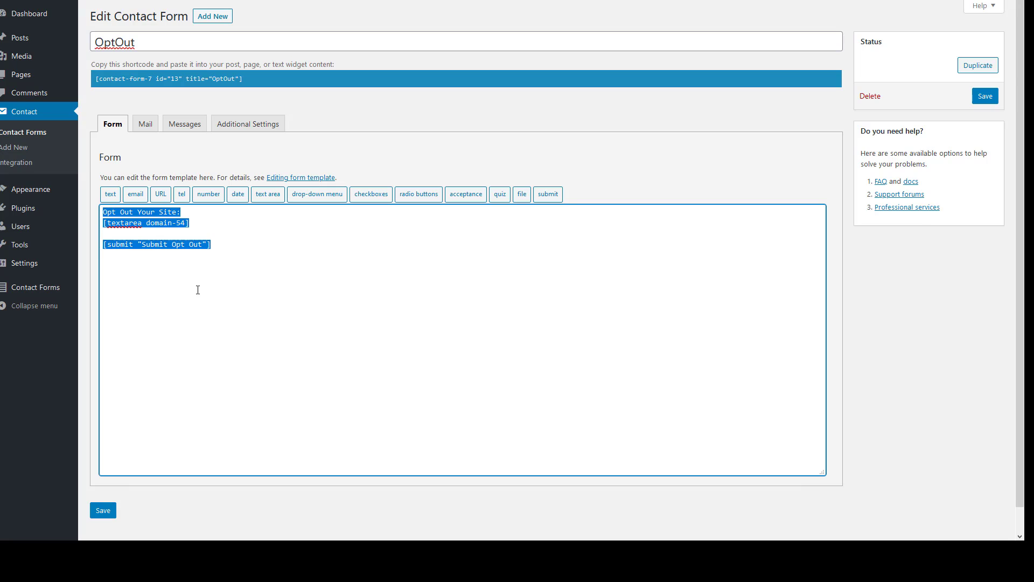
key("BackSpace")
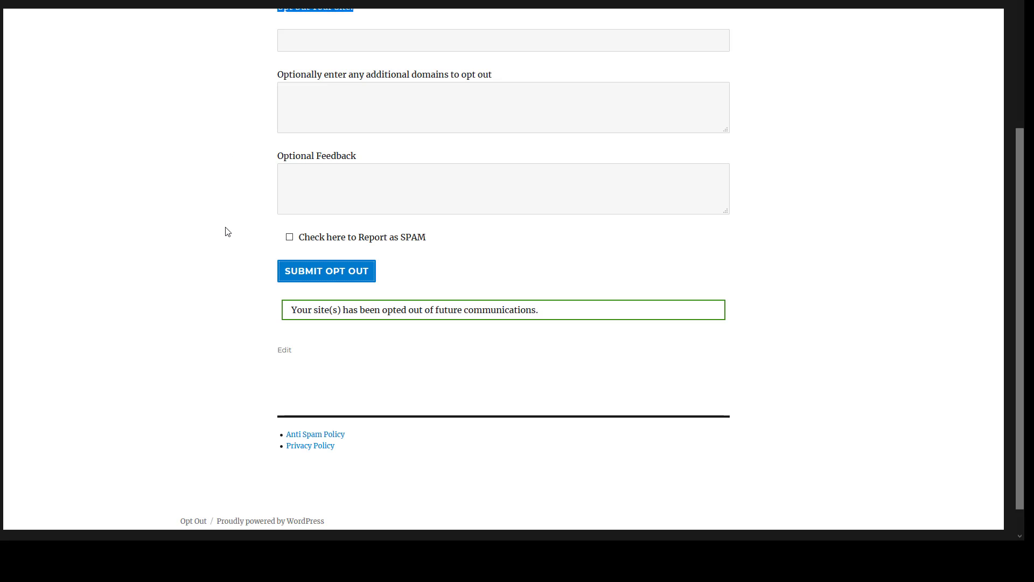
Start a new single-line text field tag and name it Domain
scroll(227, 232, "up", 3)
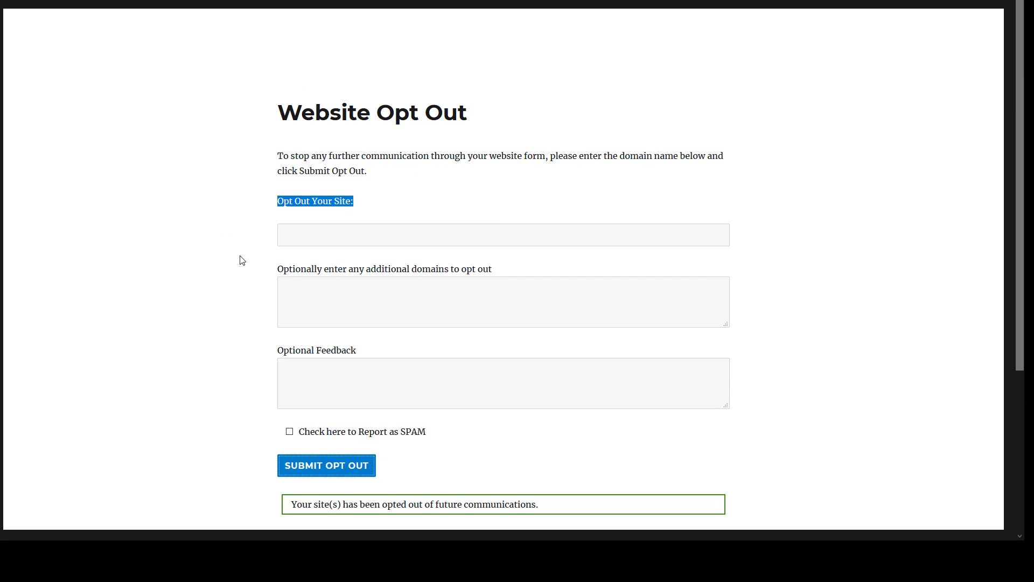
left_click(276, 204)
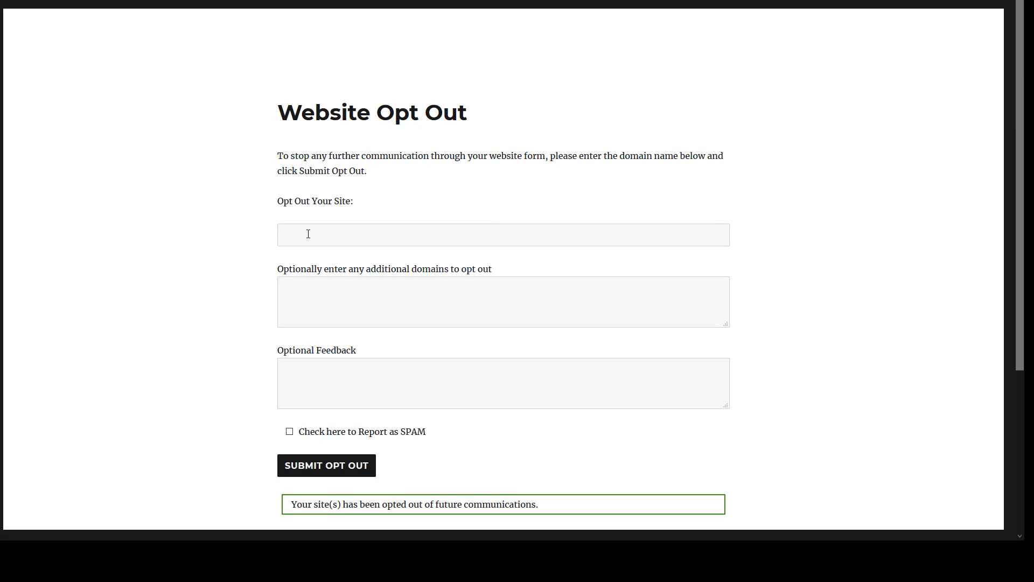
left_click(310, 233)
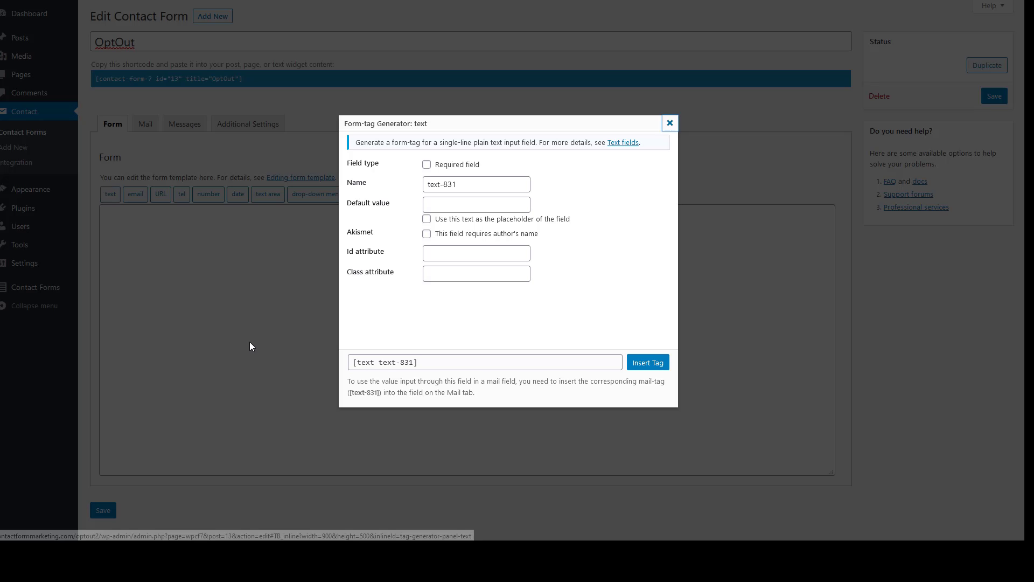
left_click(110, 193)
left_click_drag(471, 186, 365, 187)
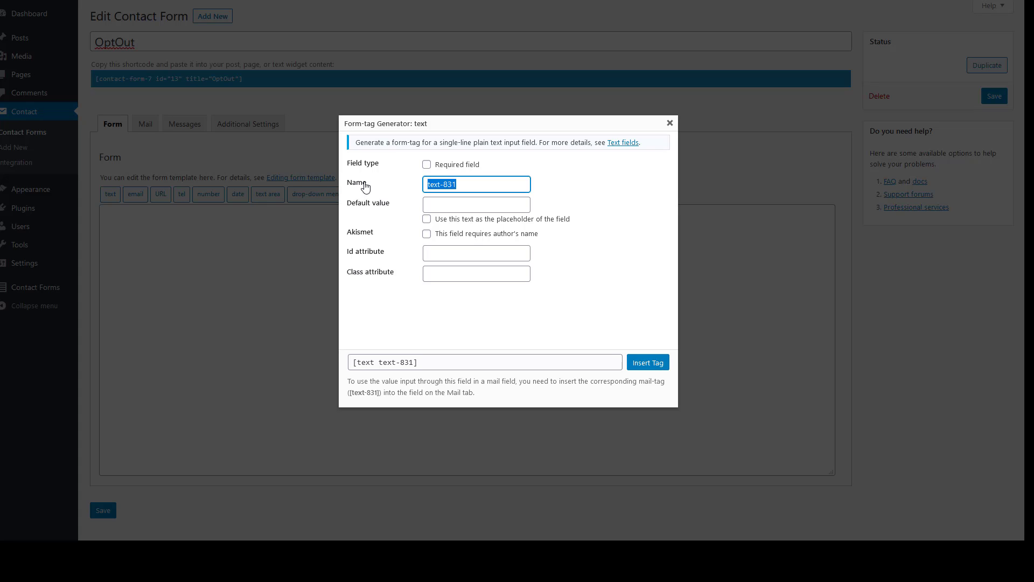
type("Domain")
Give the Domain field the default value 'Enter Your Domain' and insert the tag
left_click(438, 203)
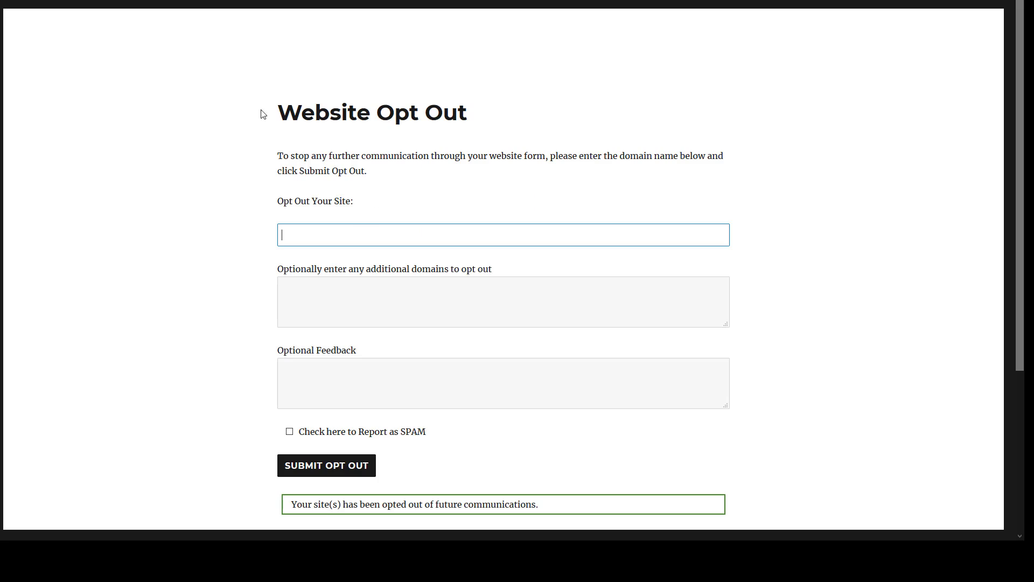
type("dfdfd")
left_click(349, 302)
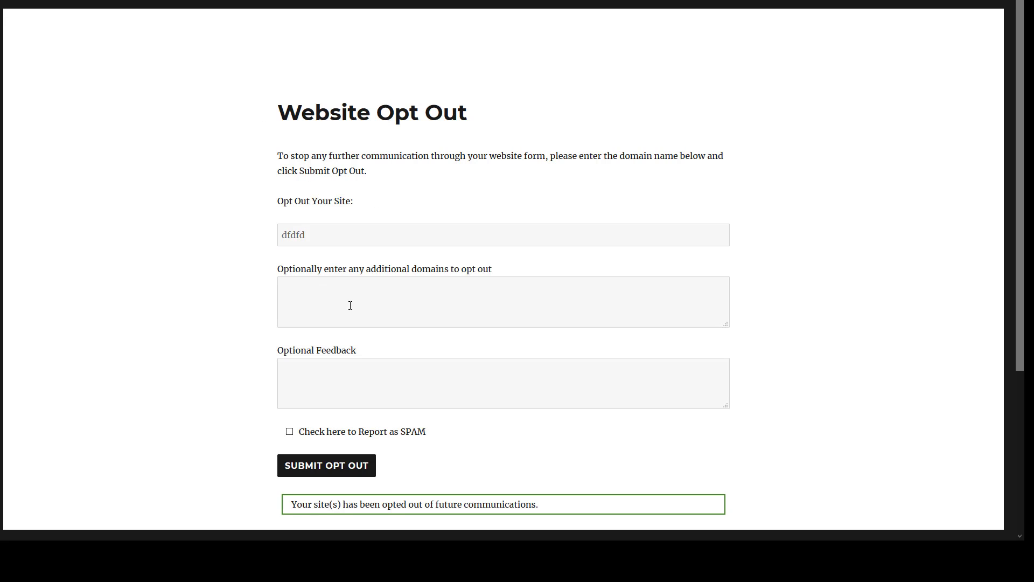
type("dfdfd")
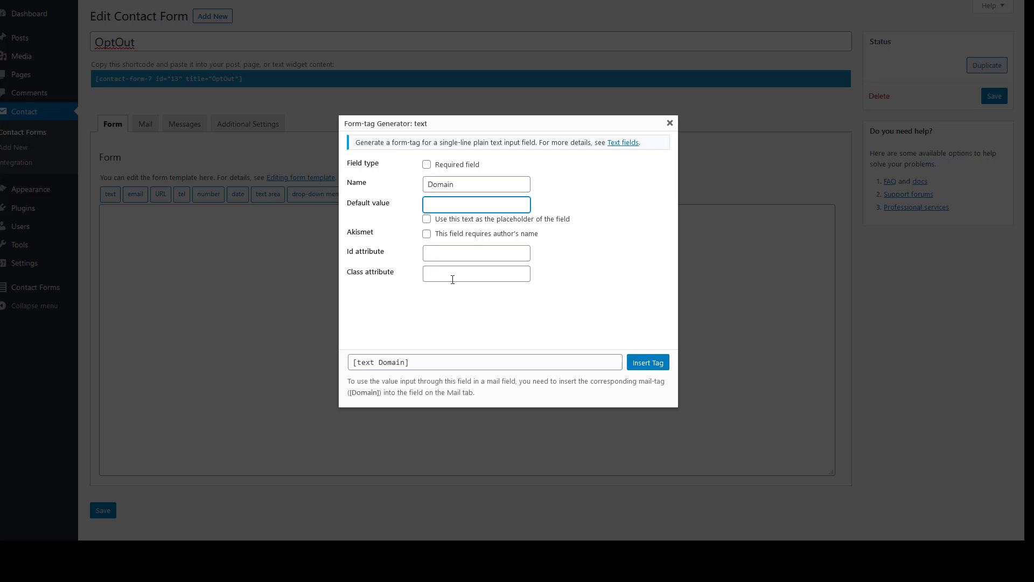
type("Enter Your Domain not your emai")
key("BackSpace")
key("BackSpace")
key("BackSpace")
key("BackSpace")
key("BackSpace")
key("BackSpace")
key("BackSpace")
key("BackSpace")
key("BackSpace")
key("BackSpace")
key("BackSpace")
key("BackSpace")
key("BackSpace")
key("BackSpace")
left_click(657, 366)
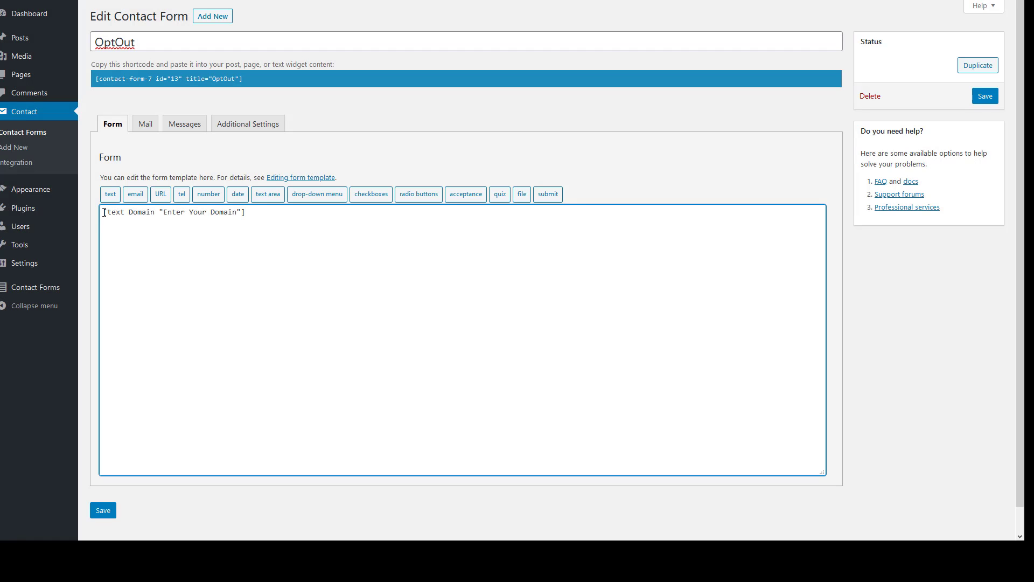
Check the inserted [text Domain "Enter Your Domain"] tag and save the OptOut form
left_click_drag(107, 211, 124, 213)
left_click_drag(130, 212, 243, 212)
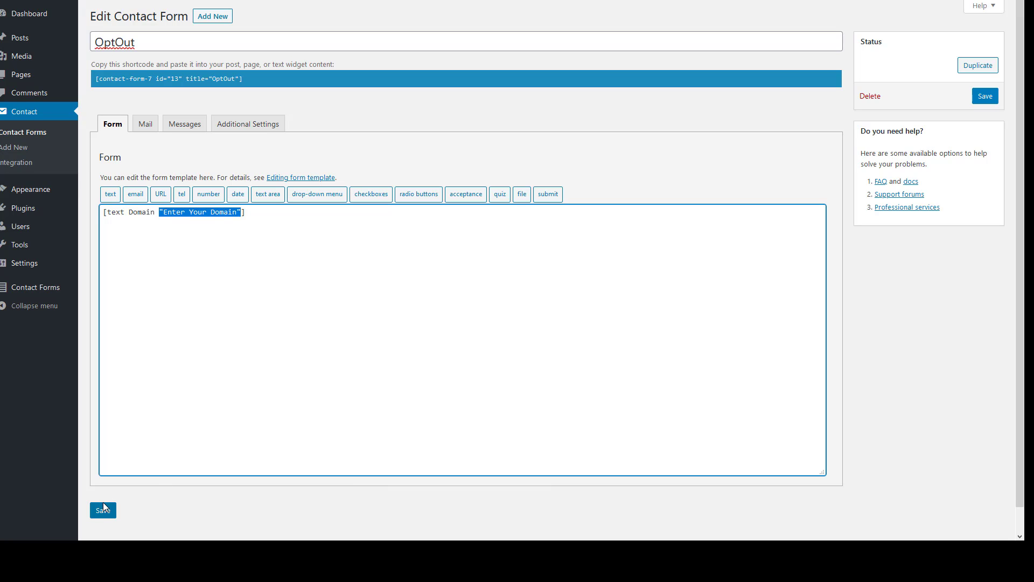
left_click(342, 219)
left_click(105, 516)
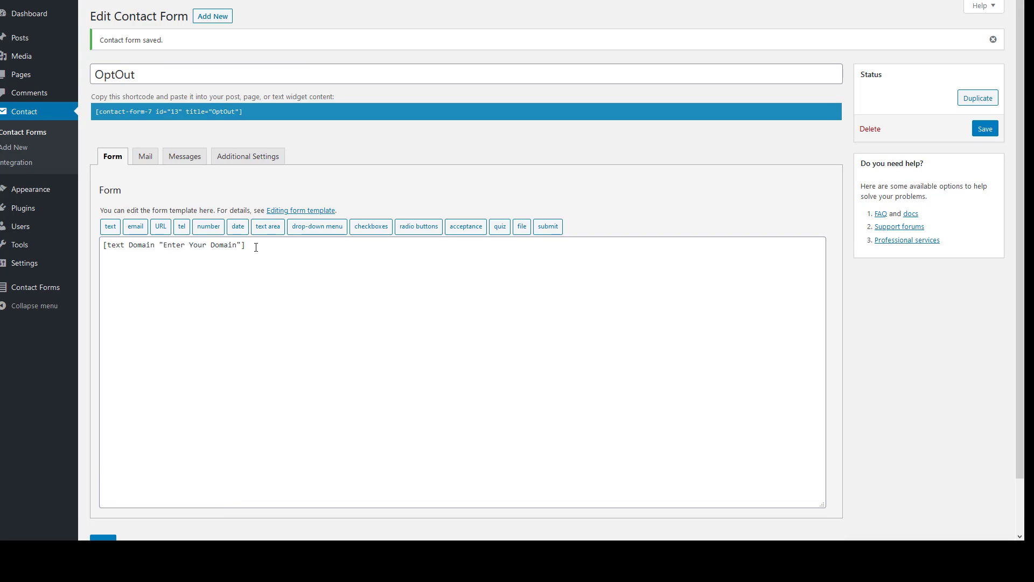
Copy the OptOut form's shortcode to the clipboard
left_click(258, 110)
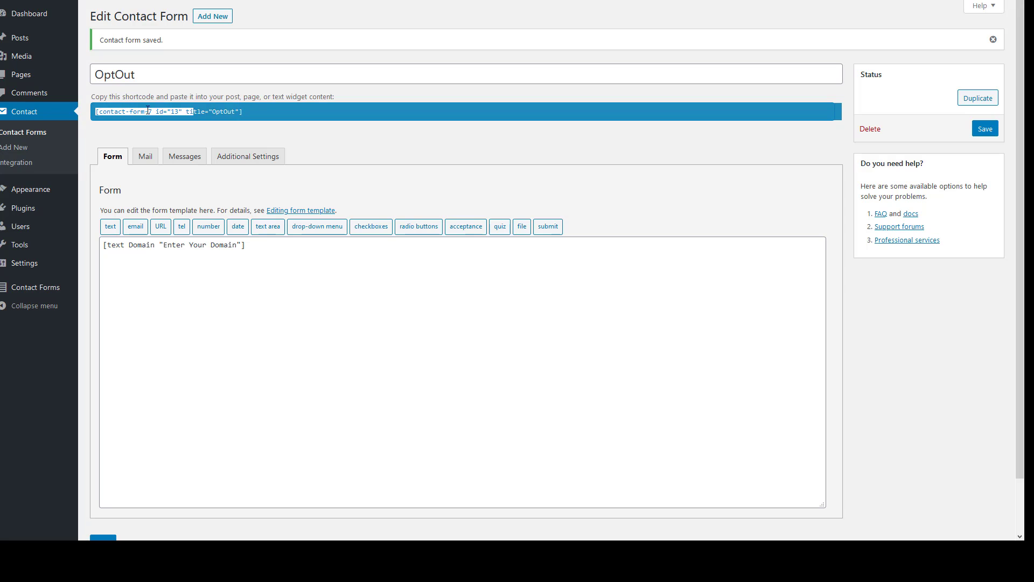
right_click(225, 111)
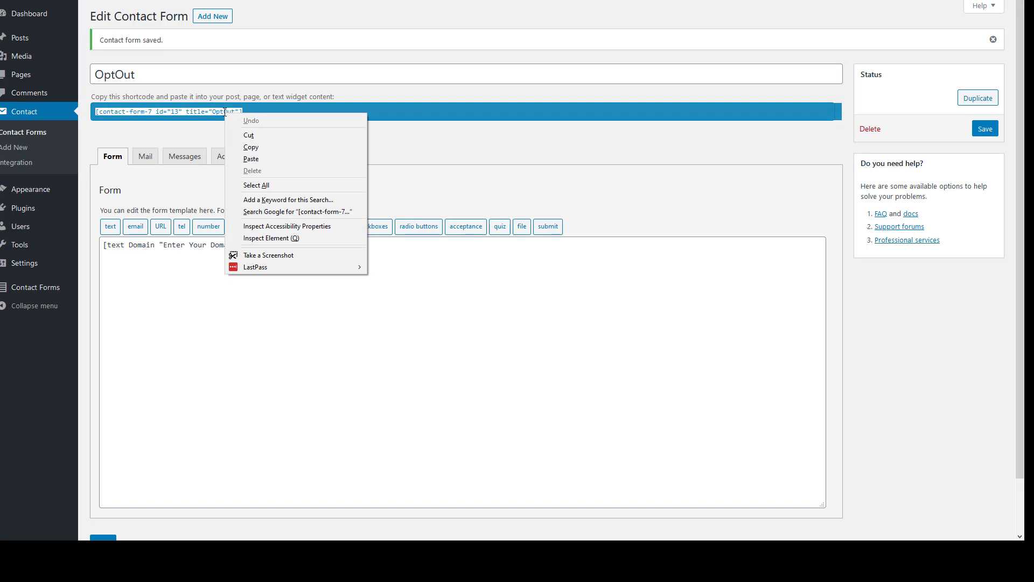
left_click(250, 147)
left_click(261, 110)
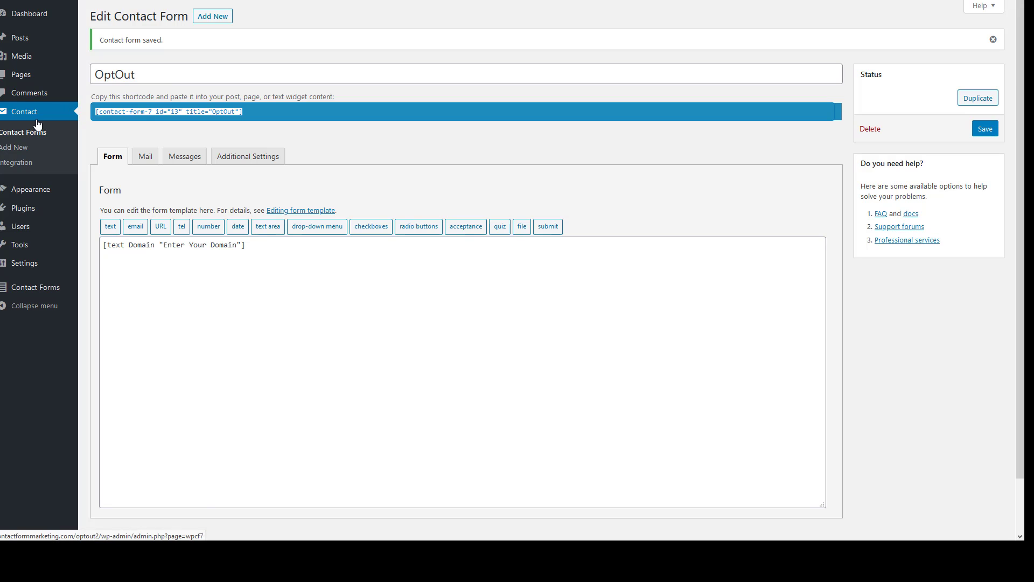
Open the Website Opt Out page and remove its existing contact form block
mouse_move(26, 81)
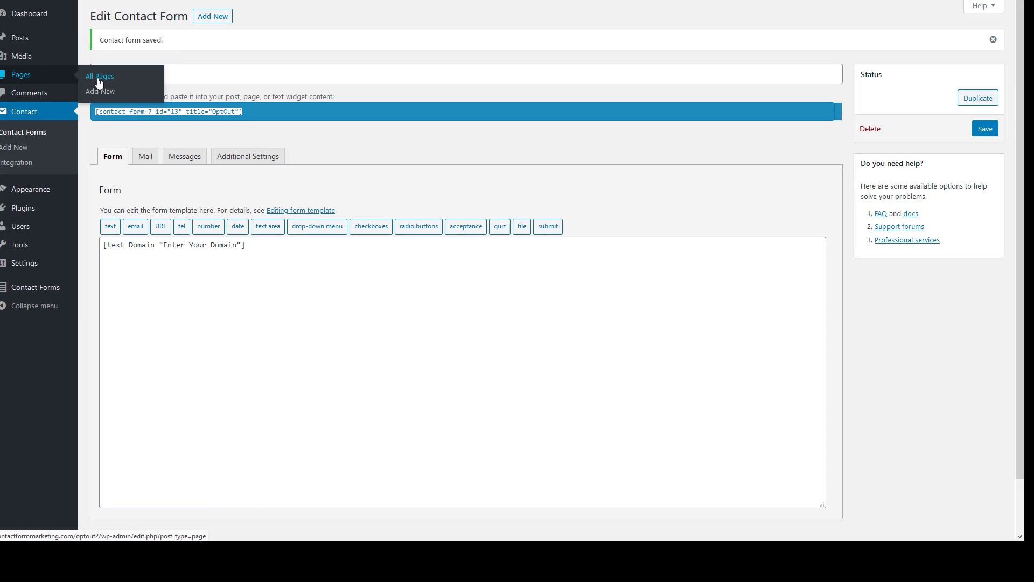
left_click(99, 79)
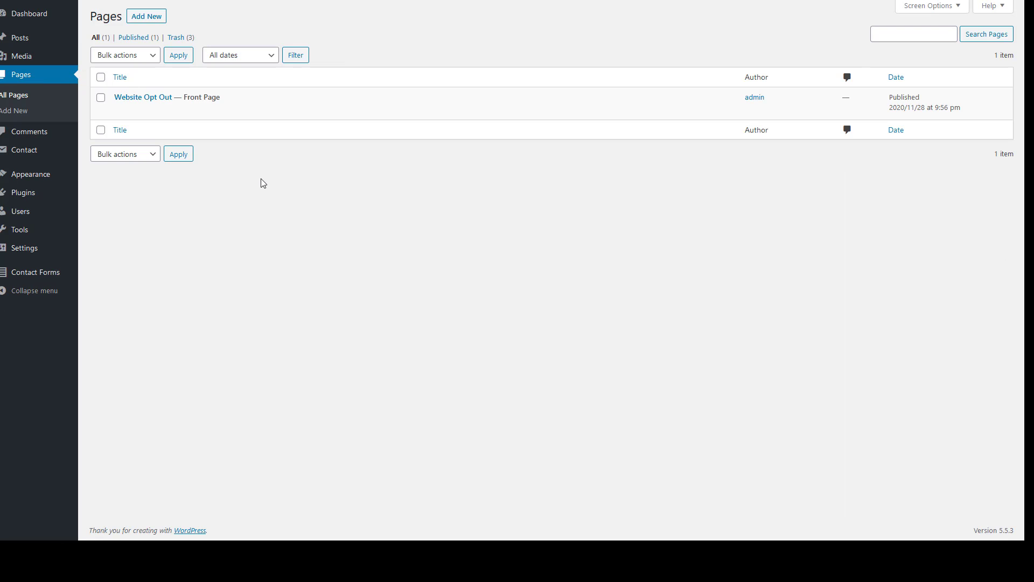
left_click(119, 113)
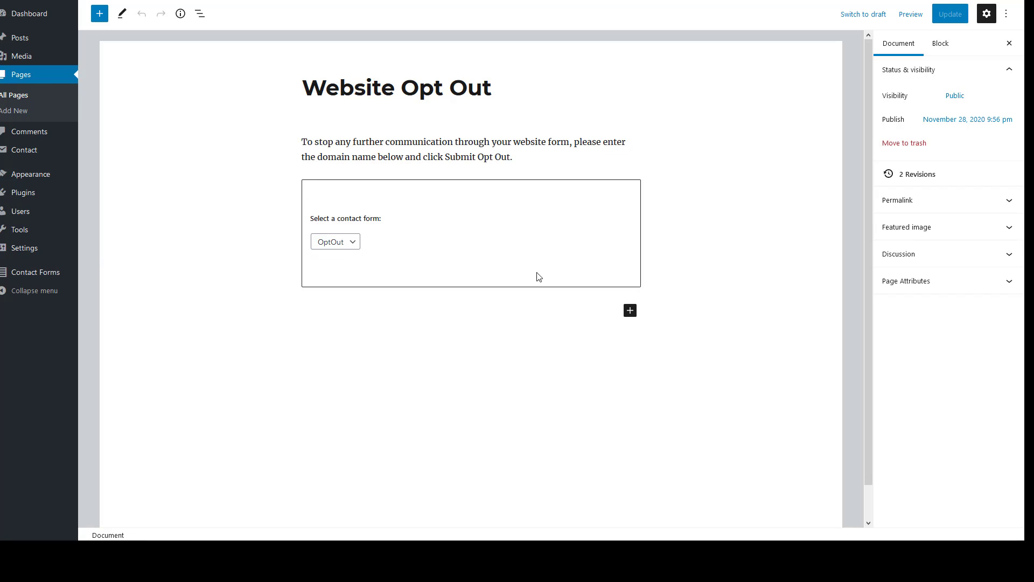
left_click(461, 213)
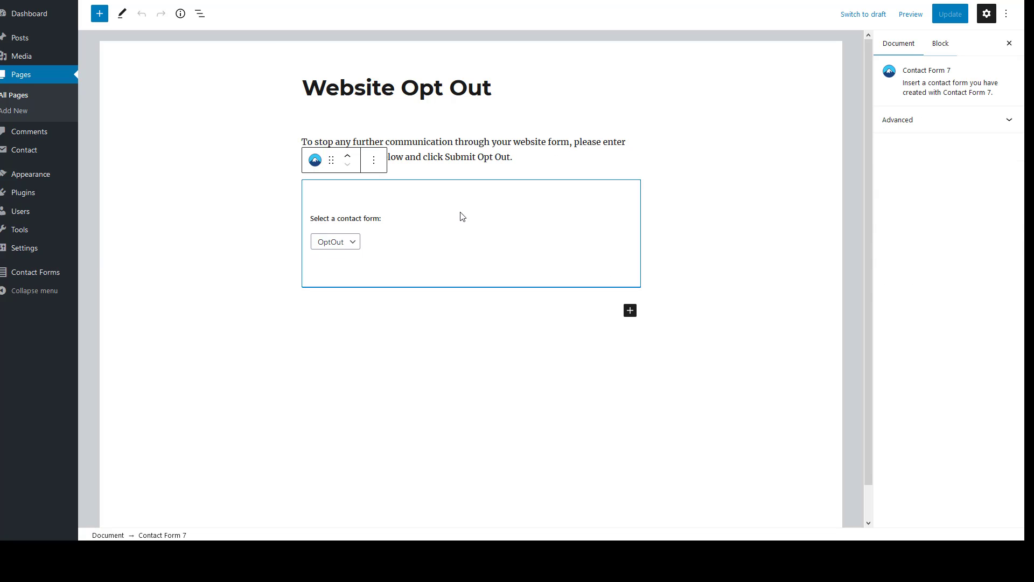
left_click(375, 162)
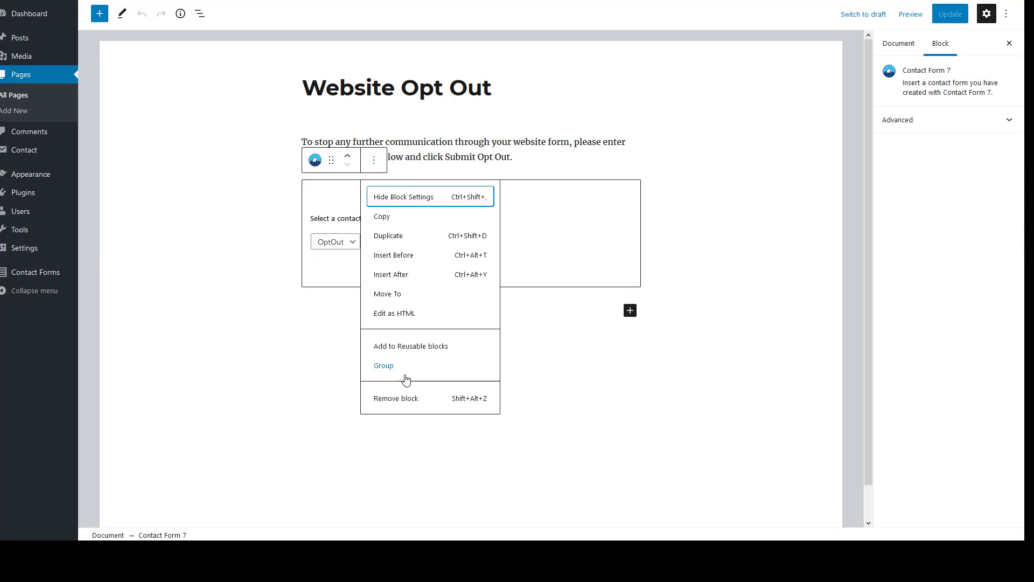
left_click(402, 399)
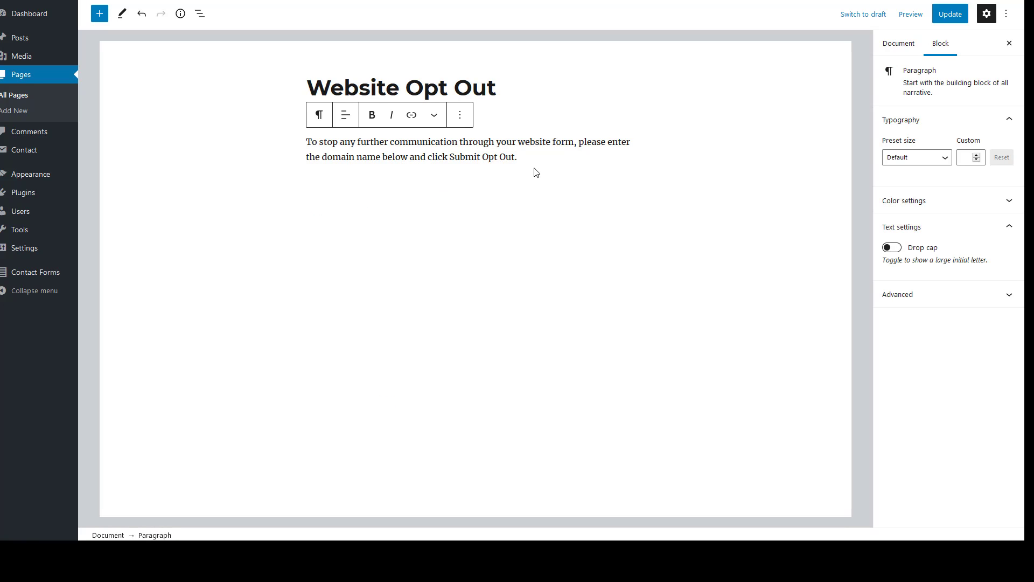
Add an empty paragraph, save the page, and view the live site in a new tab
key("Return")
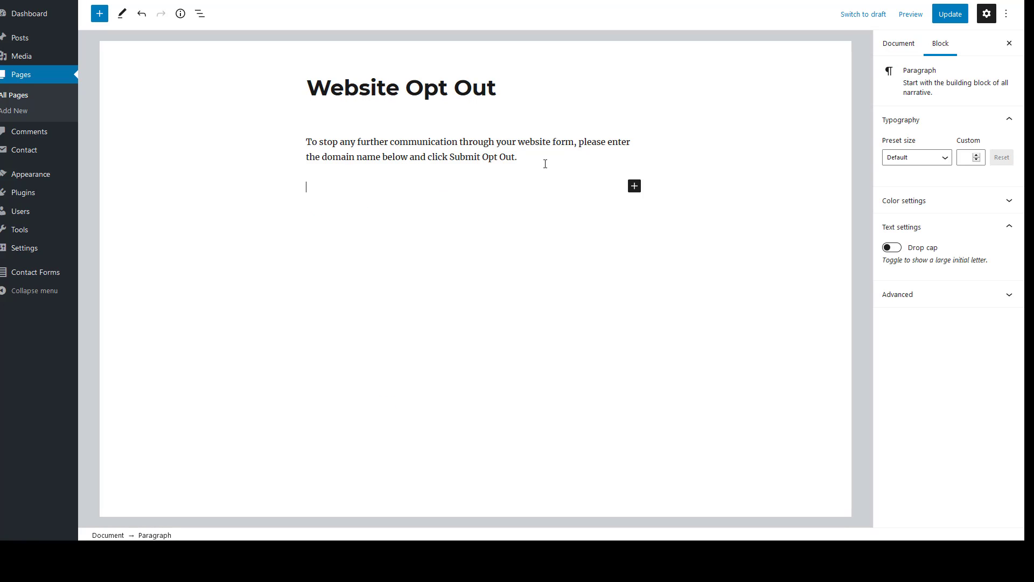
key("ctrl+s")
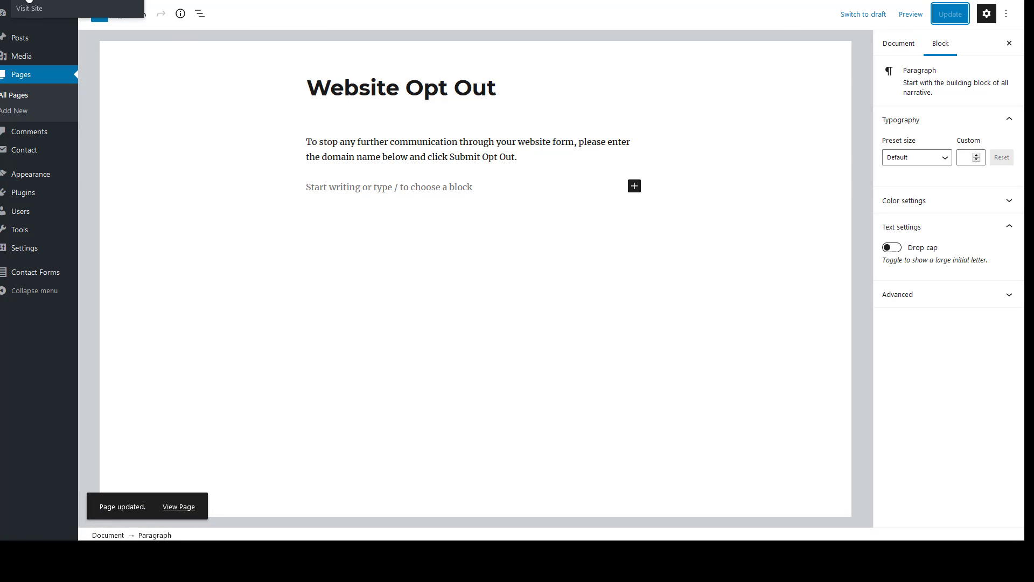
right_click(29, 13)
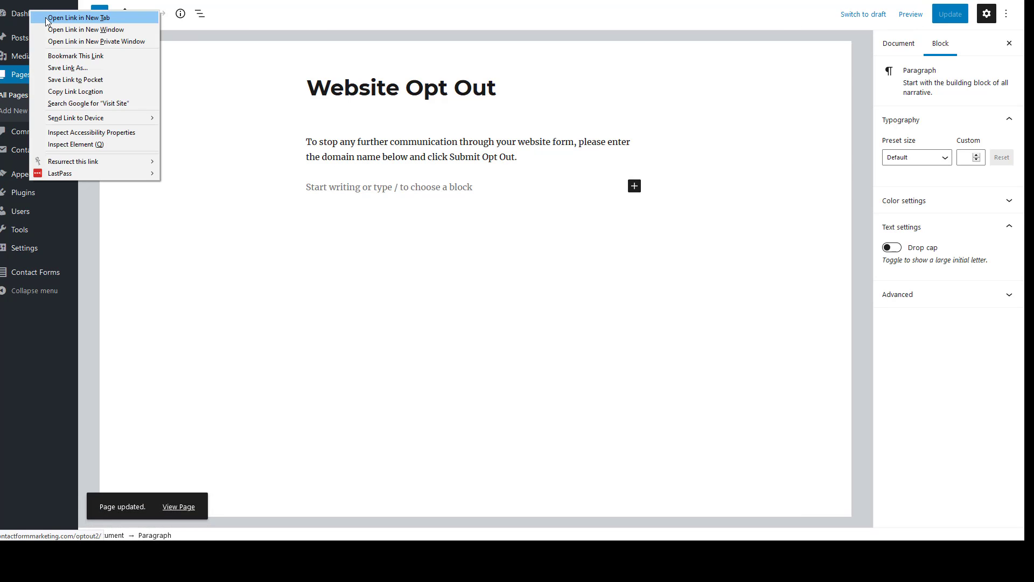
left_click(46, 18)
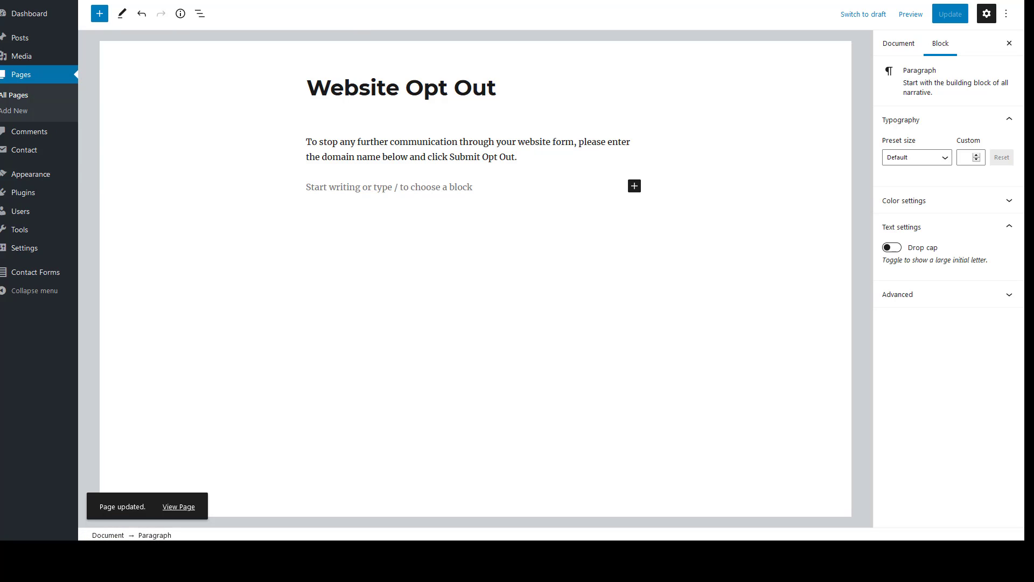
left_click(216, 0)
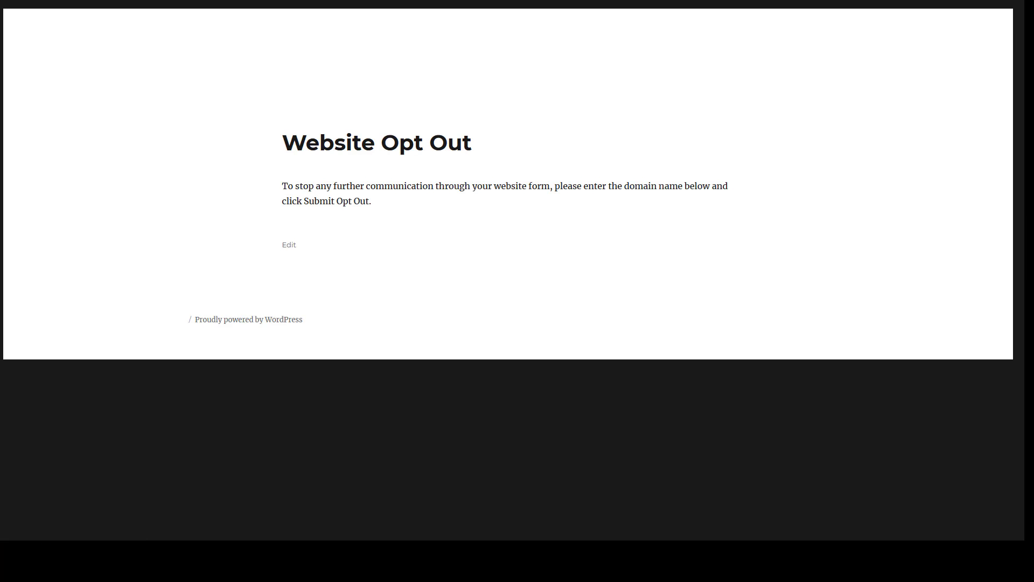
left_click(107, 0)
Paste the shortcode into the empty paragraph, choose the OptOut form, and update the page
left_click(493, 200)
left_click(459, 187)
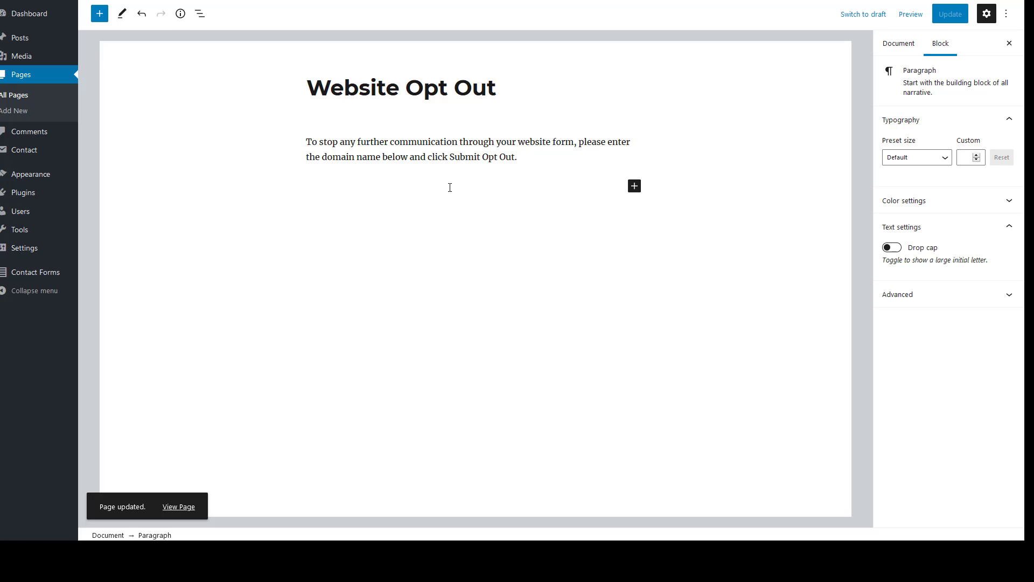
key("ctrl+v")
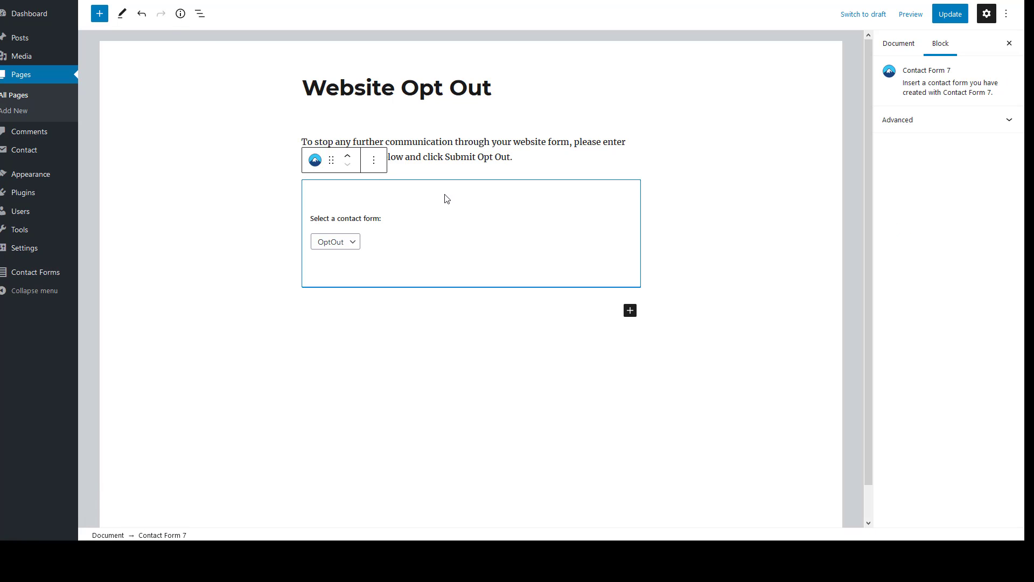
left_click(342, 245)
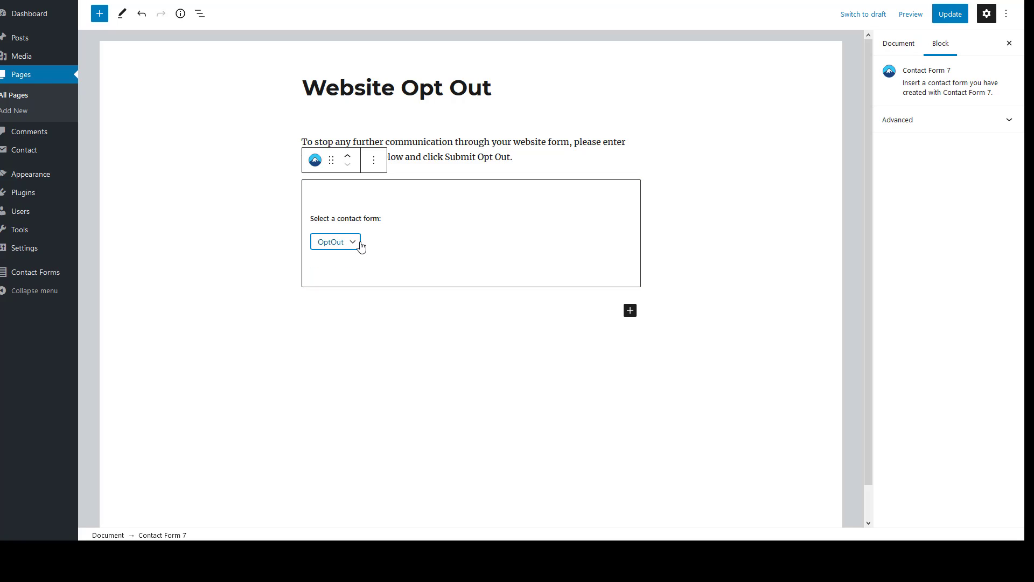
left_click(950, 15)
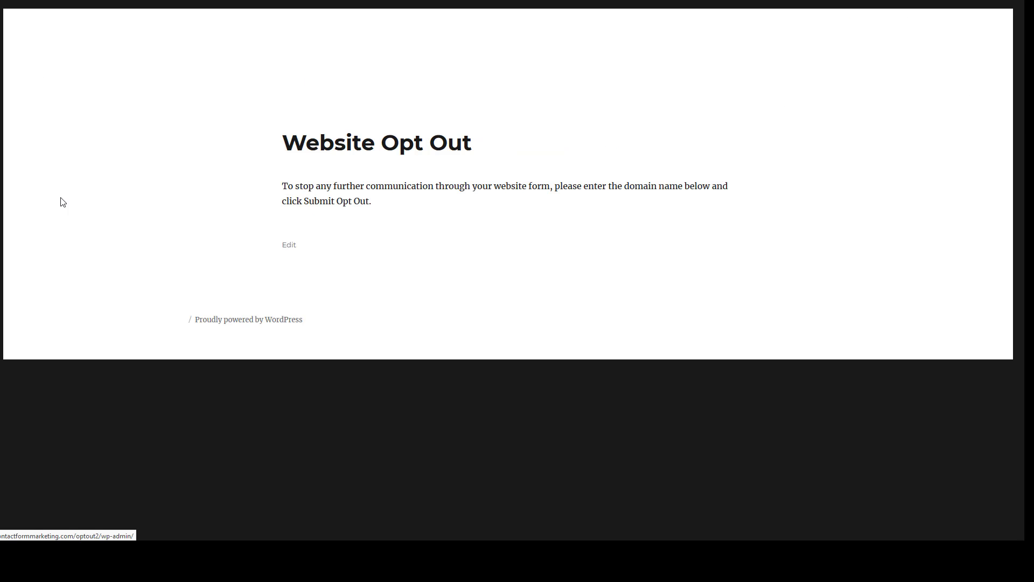
left_click(385, 235)
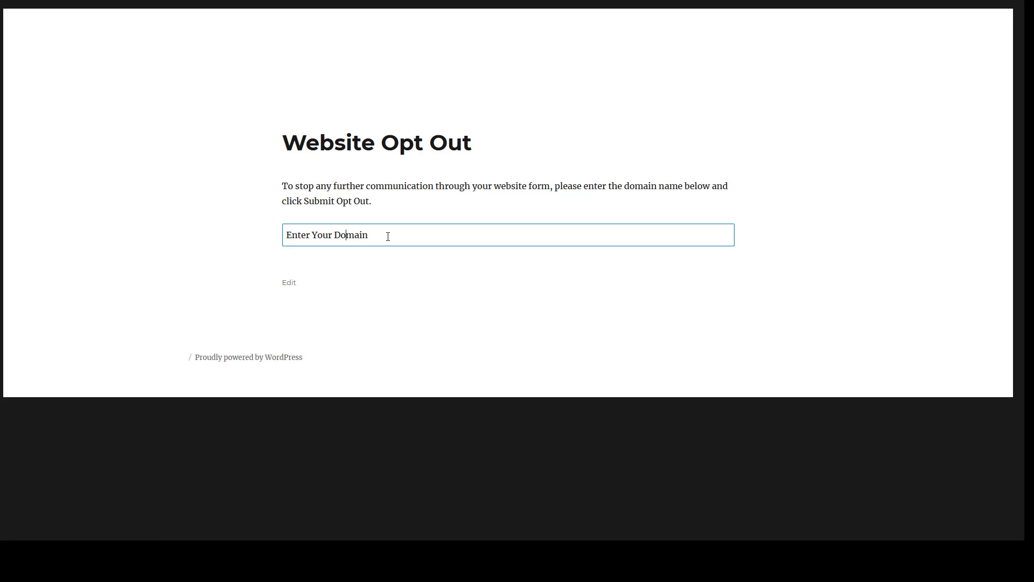
left_click_drag(385, 235, 236, 235)
left_click(419, 241)
type("cvdfddfdfd")
key("Left")
key("Left")
key("Left")
key("Left")
key("Left")
key("Left")
type("dfdf")
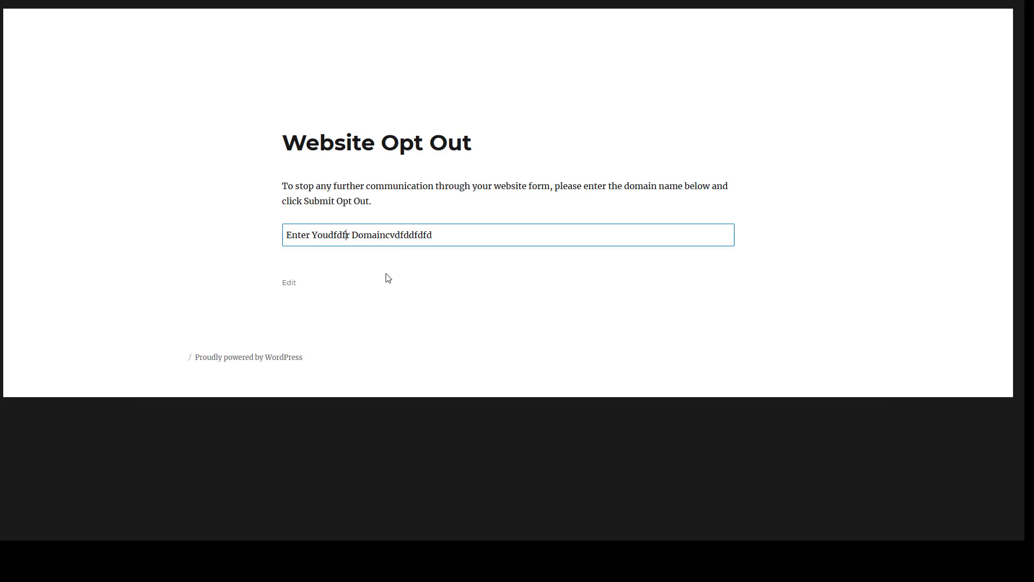
type("bobscars.co")
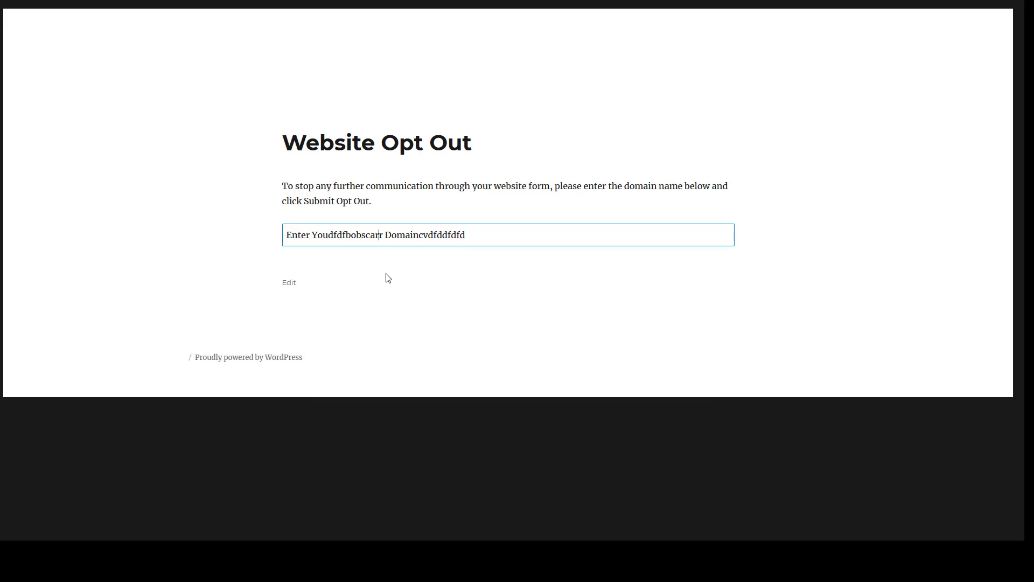
type("m")
key("ctrl+a")
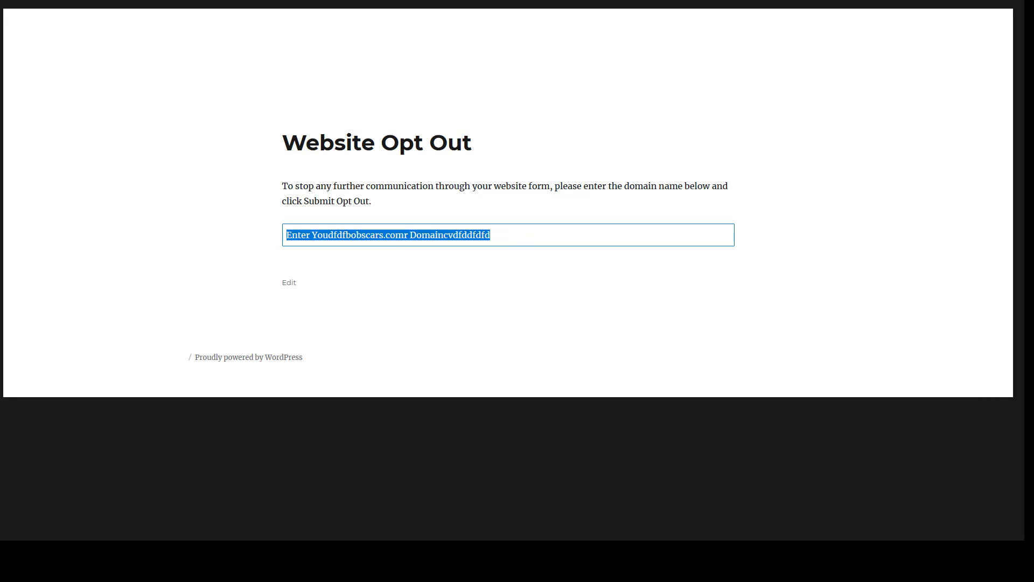
key("BackSpace")
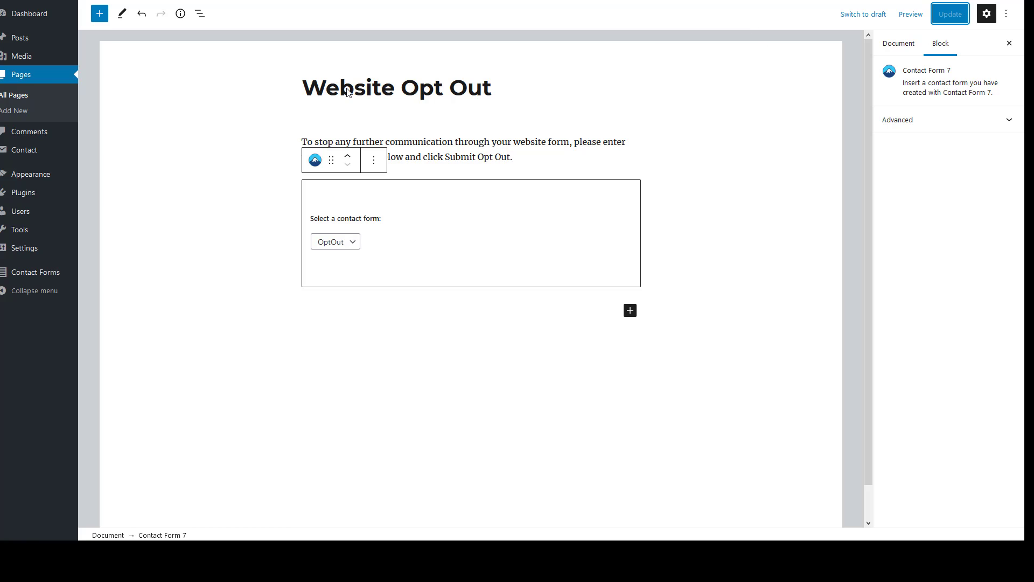
Open the OptOut contact form for editing from the Contact Forms list
mouse_move(23, 155)
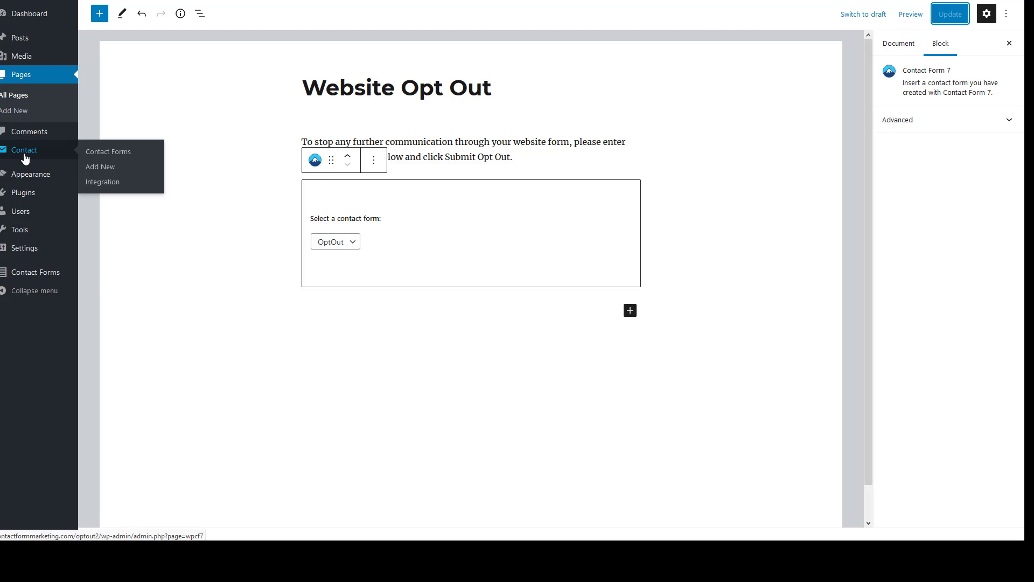
left_click(106, 152)
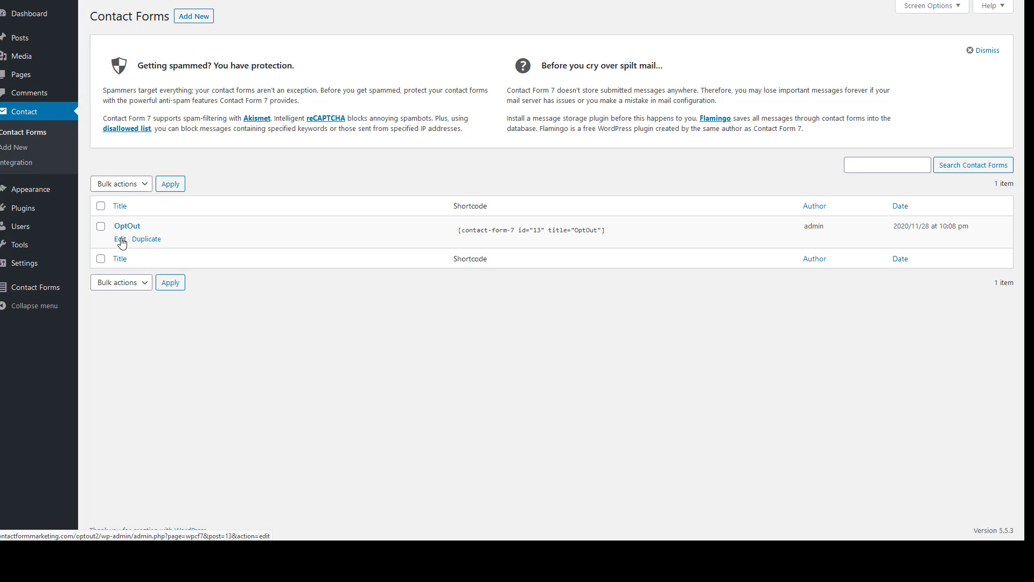
left_click(120, 240)
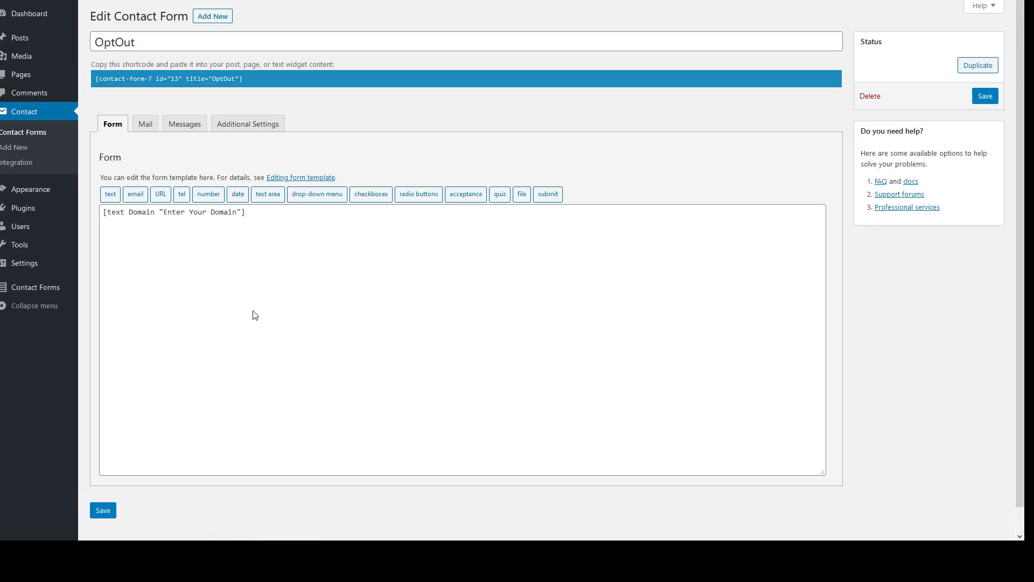
Delete the Domain default text and type 'Enter your domain that you want to opt out:' above it
left_click(239, 212)
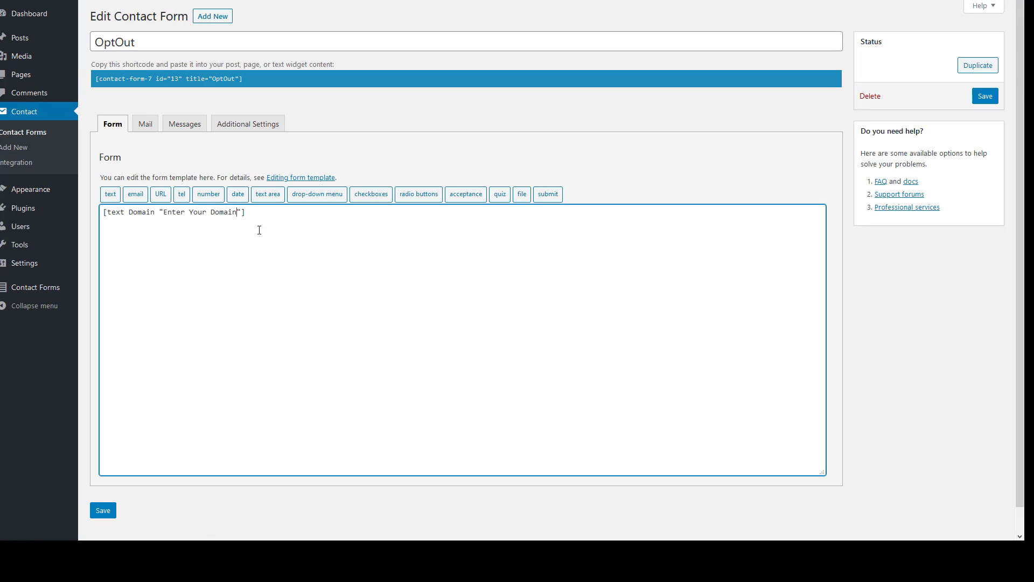
key("BackSpace")
key("BackSpace")
key("BackSpace")
key("BackSpace")
key("BackSpace")
key("BackSpace")
key("BackSpace")
key("BackSpace")
key("BackSpace")
key("BackSpace")
key("BackSpace")
key("BackSpace")
key("BackSpace")
key("BackSpace")
key("BackSpace")
key("BackSpace")
key("BackSpace")
key("BackSpace")
key("Return")
key("Up")
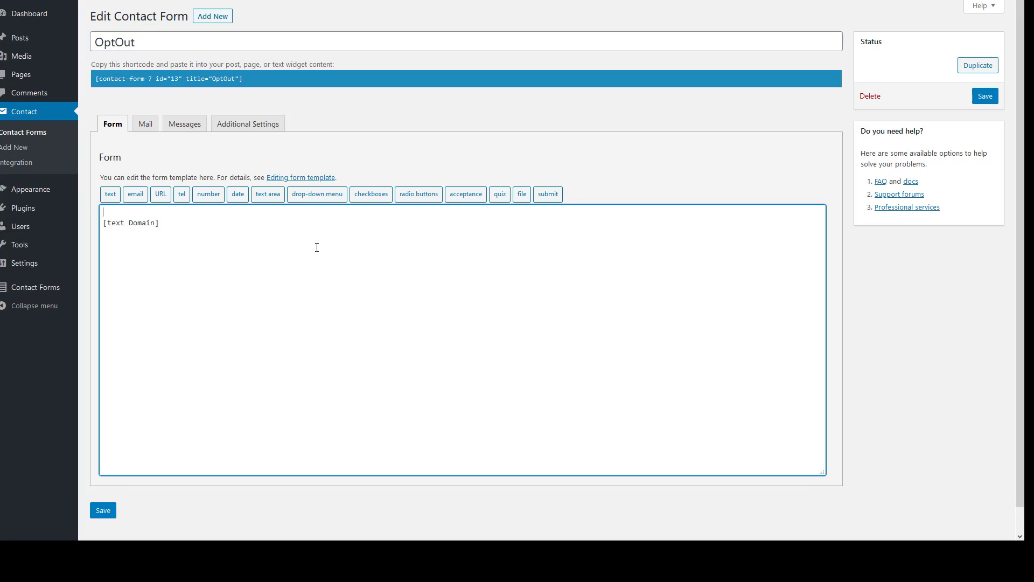
type("Enter your domain that you want to ")
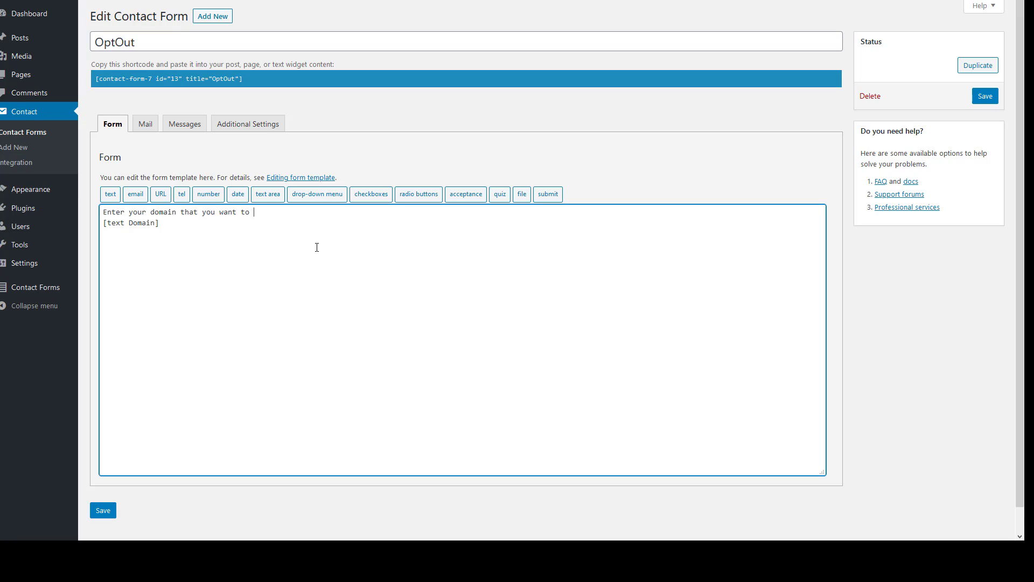
type("opt out\":")
Save the OptOut form and check the new domain label on the live page
left_click(109, 511)
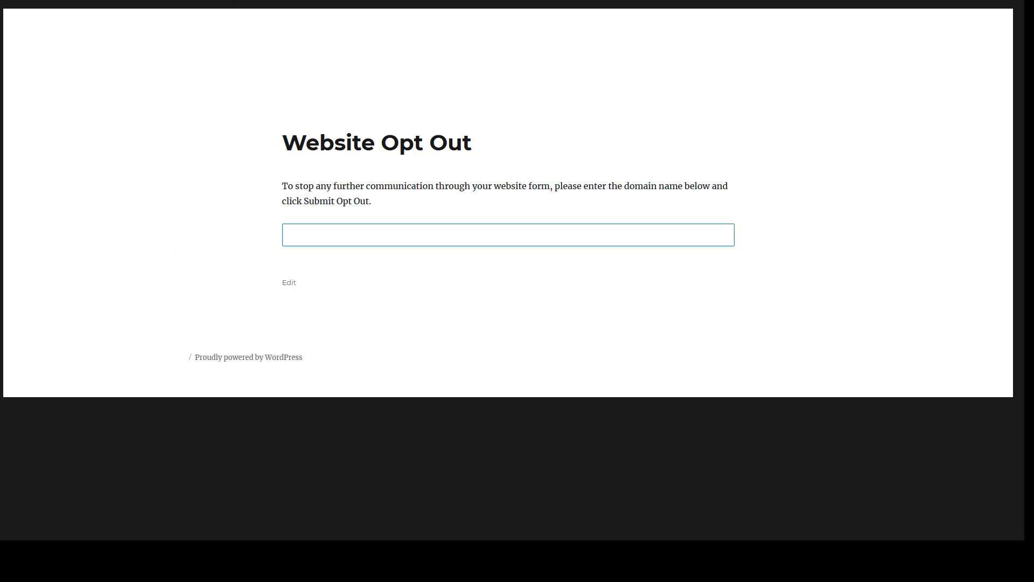
left_click_drag(287, 233, 468, 233)
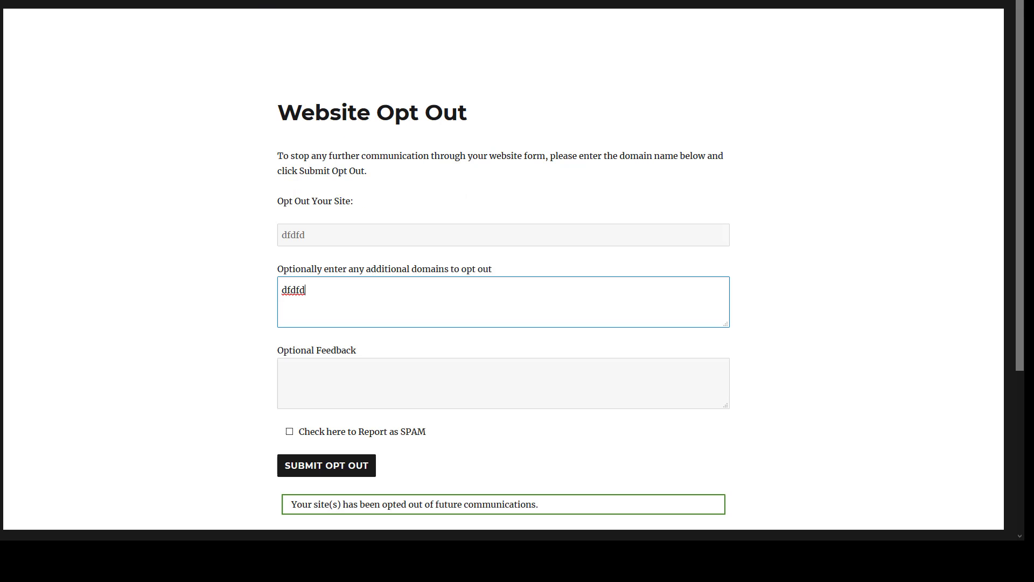
left_click_drag(281, 198, 366, 203)
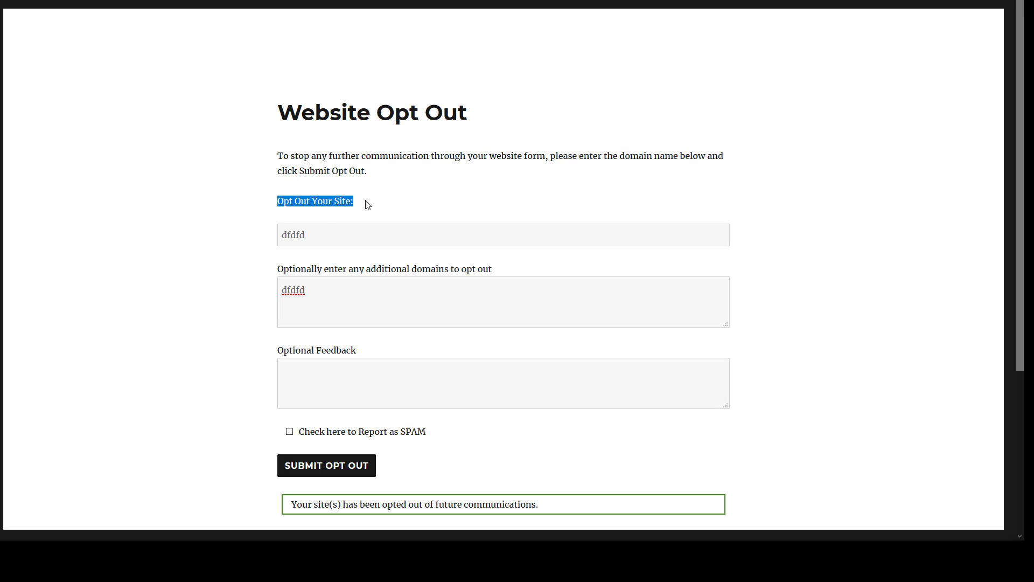
left_click(347, 233)
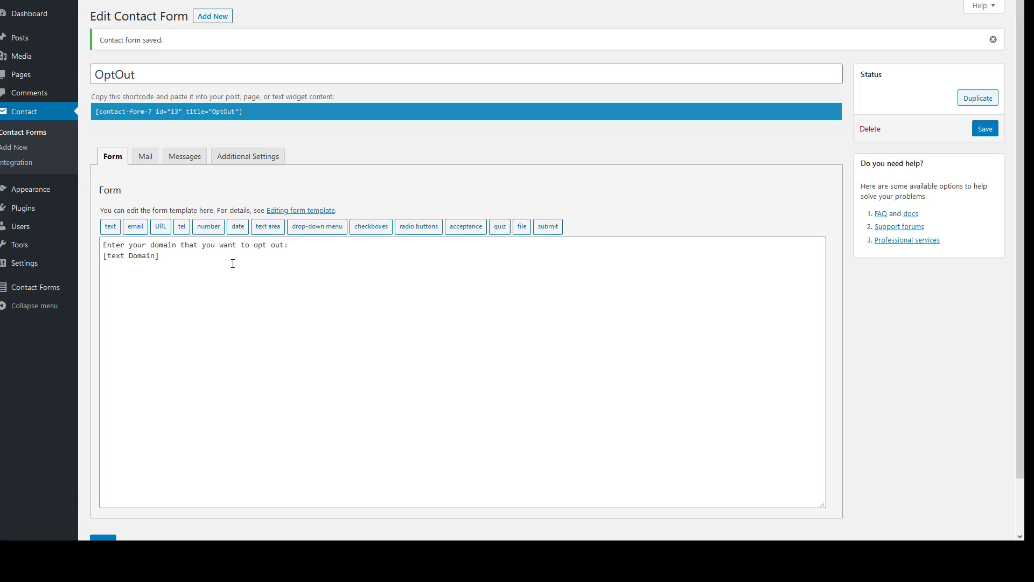
left_click(252, 256)
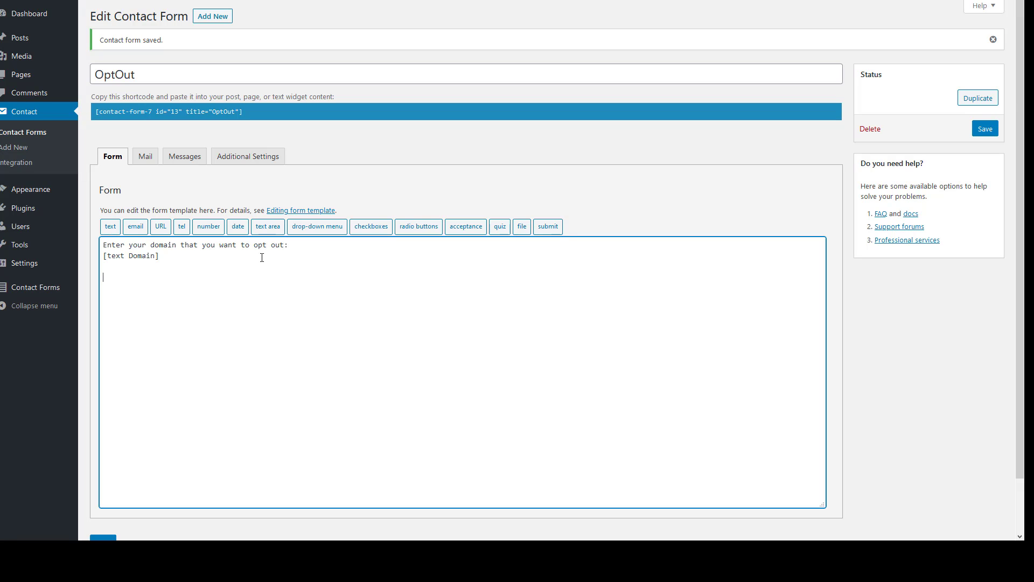
Insert a submit button tag labelled 'Submit Opt Out' into the form template
left_click(548, 227)
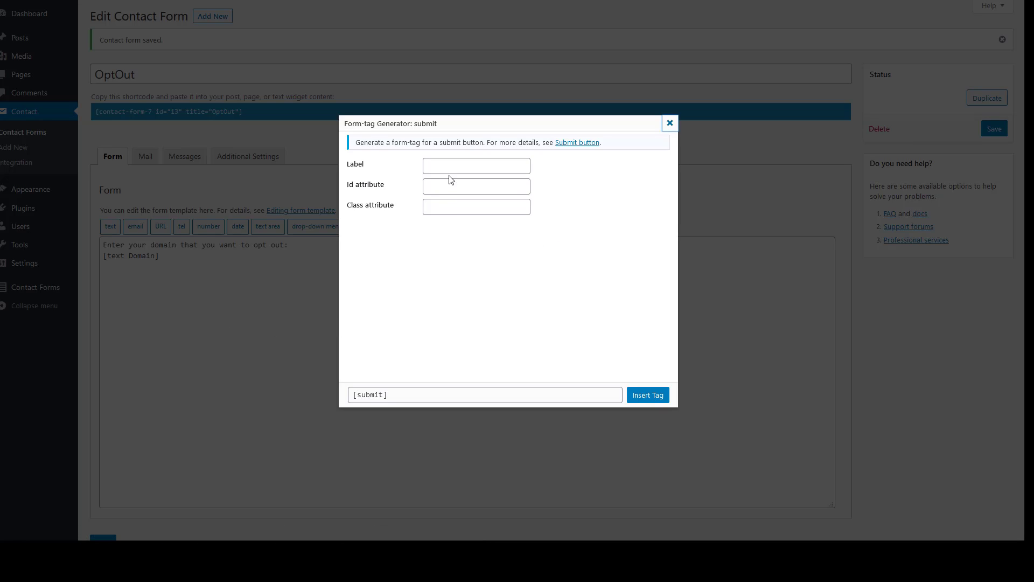
left_click(461, 168)
type("Submit your O")
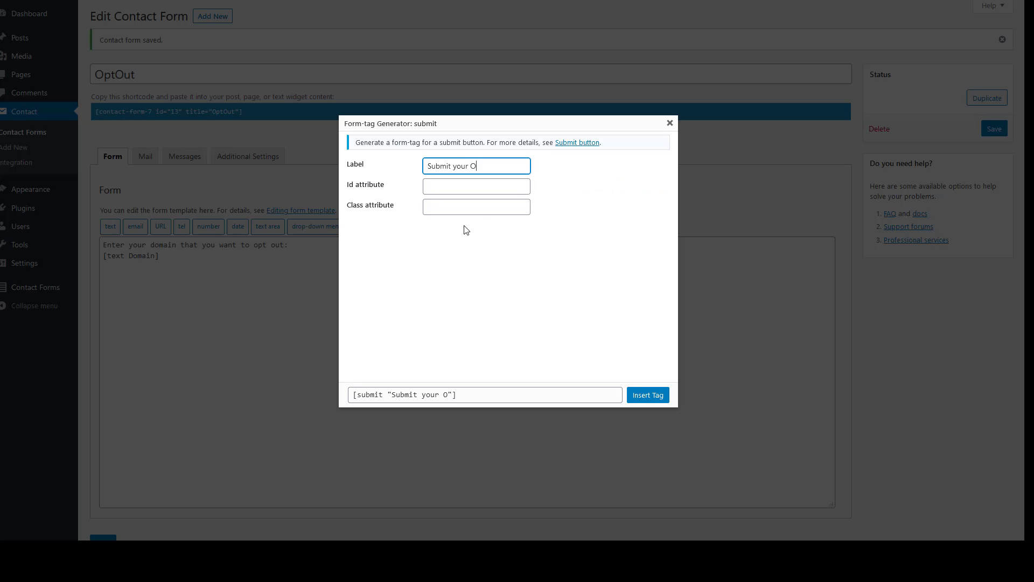
left_click_drag(483, 170, 238, 143)
key("BackSpace")
type("Submit Opt T")
key("BackSpace")
type("Out")
left_click(648, 395)
Save the OptOut form and reload the live opt-out page to see the button
scroll(211, 473, "down", 1)
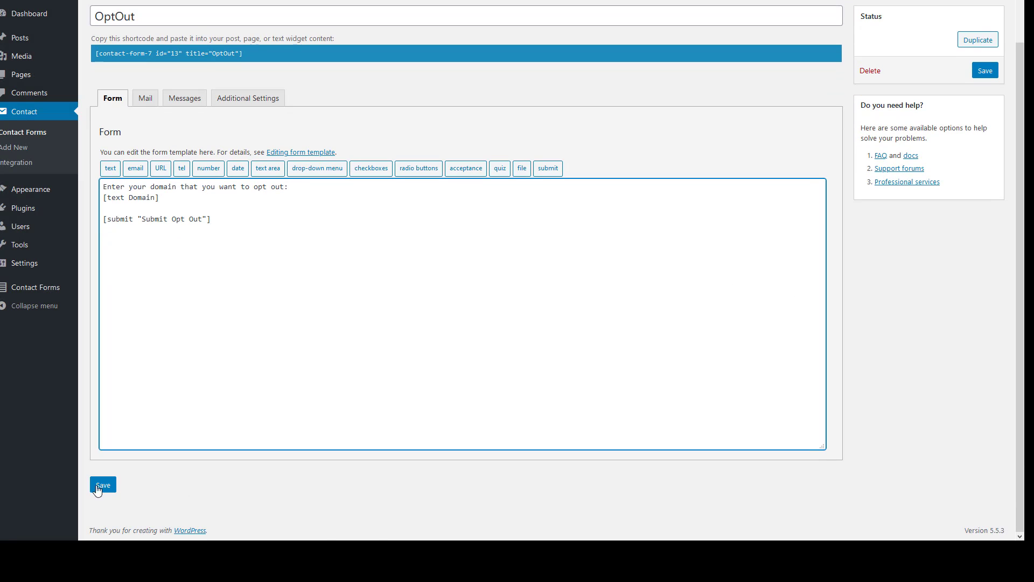
left_click(101, 485)
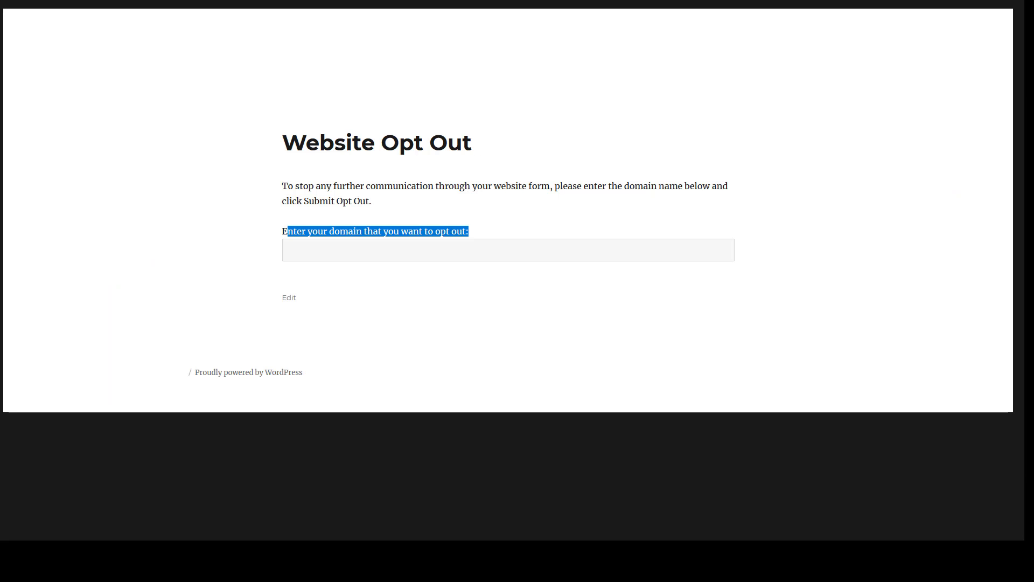
key("F5")
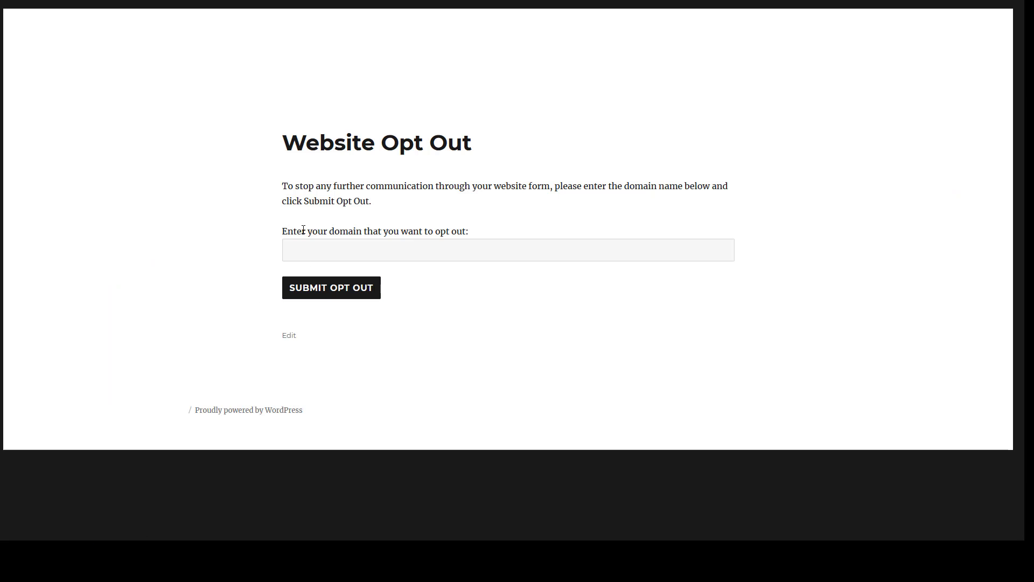
left_click_drag(303, 230, 457, 246)
Submit cars.com through the live form and view the opted-out confirmation message
left_click(457, 248)
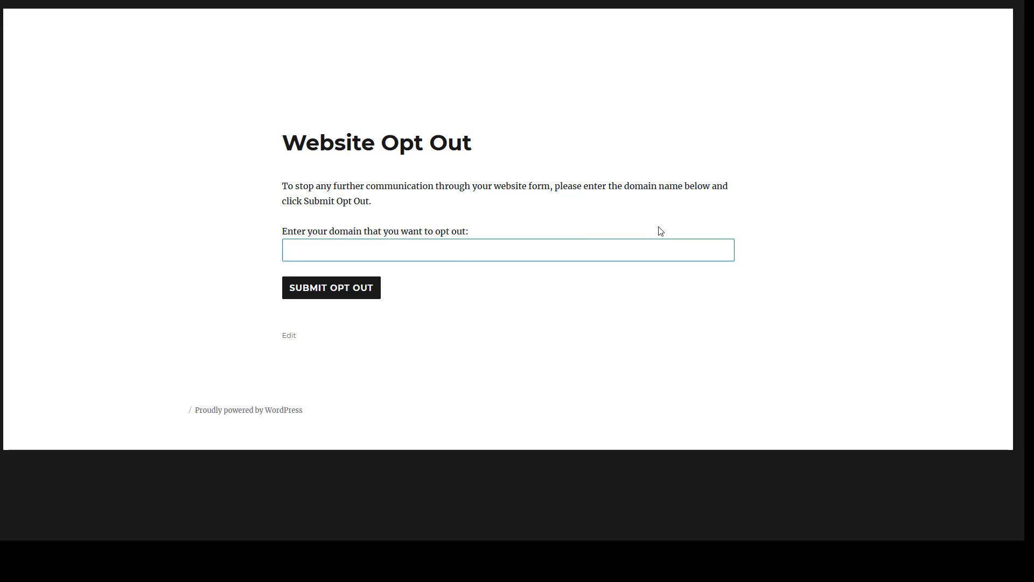
type("cars.com")
left_click(338, 291)
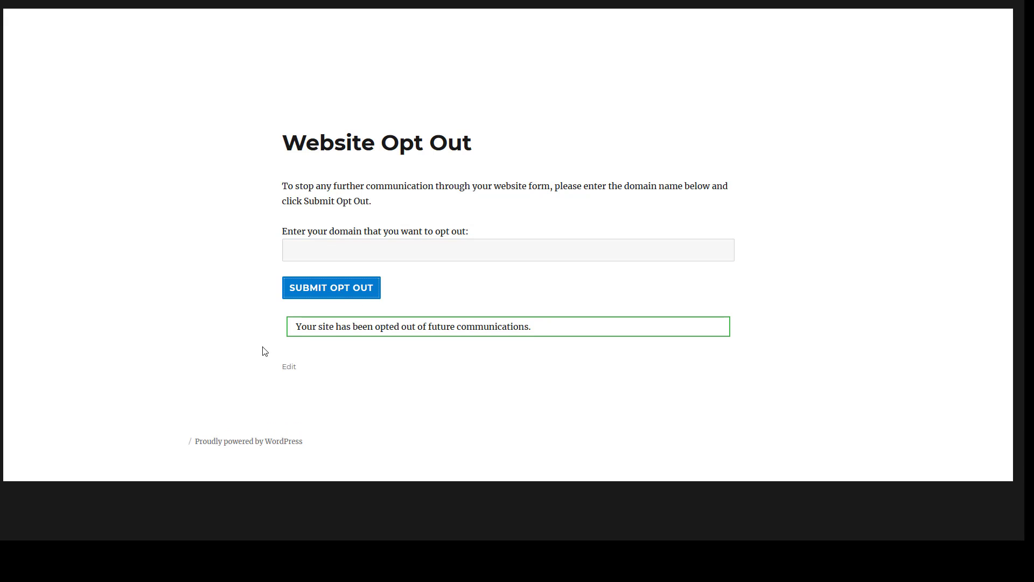
left_click_drag(300, 334, 545, 332)
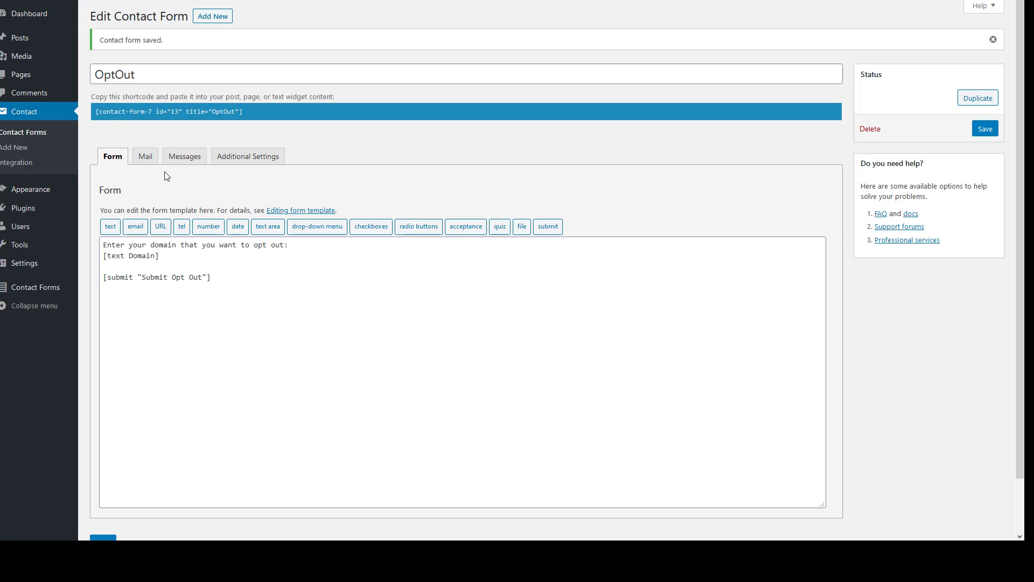
Review the OptOut form's Mail settings, including the additional headers field
left_click(146, 158)
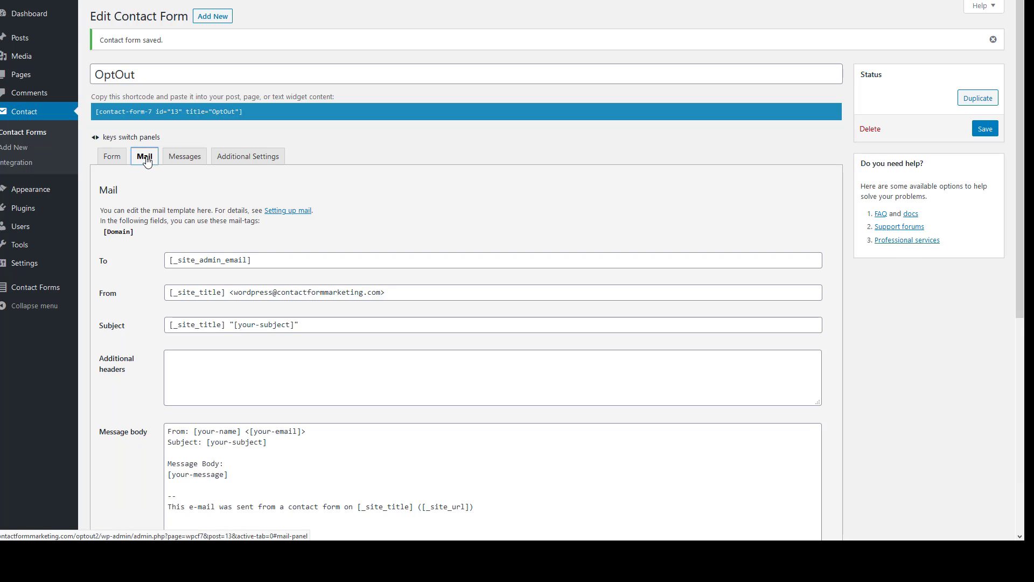
left_click(224, 384)
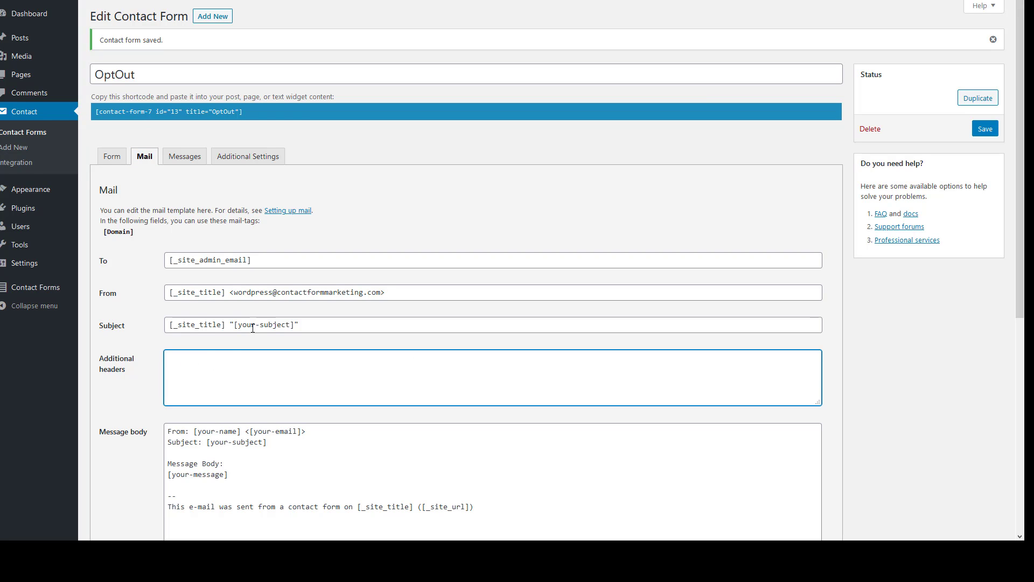
scroll(196, 344, "down", 6)
scroll(210, 350, "up", 6)
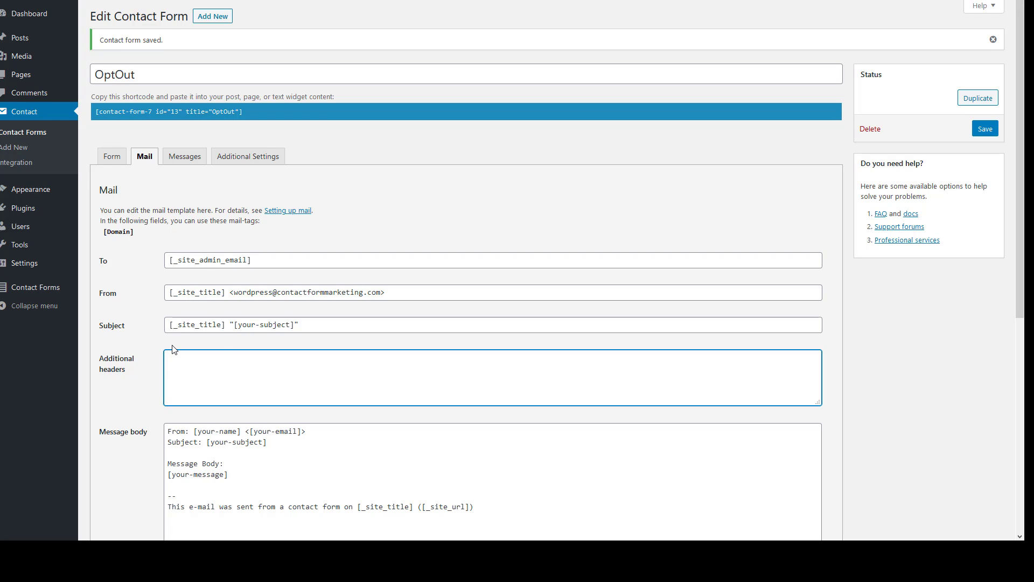
scroll(215, 268, "down", 5)
scroll(215, 268, "up", 5)
Select the 'sent successfully' message text in Messages, then return to the Form template
left_click(202, 156)
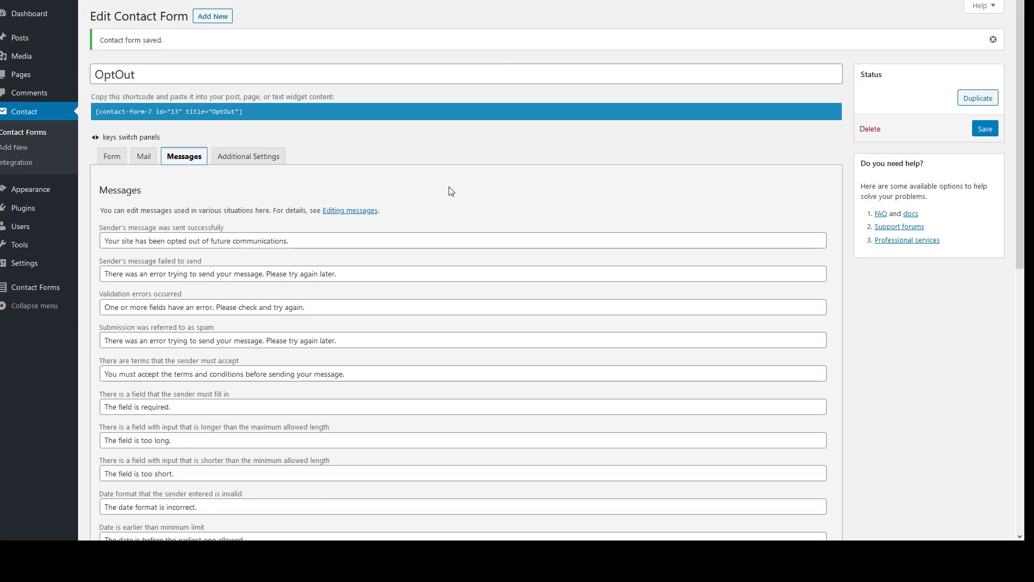
left_click_drag(315, 239, 103, 241)
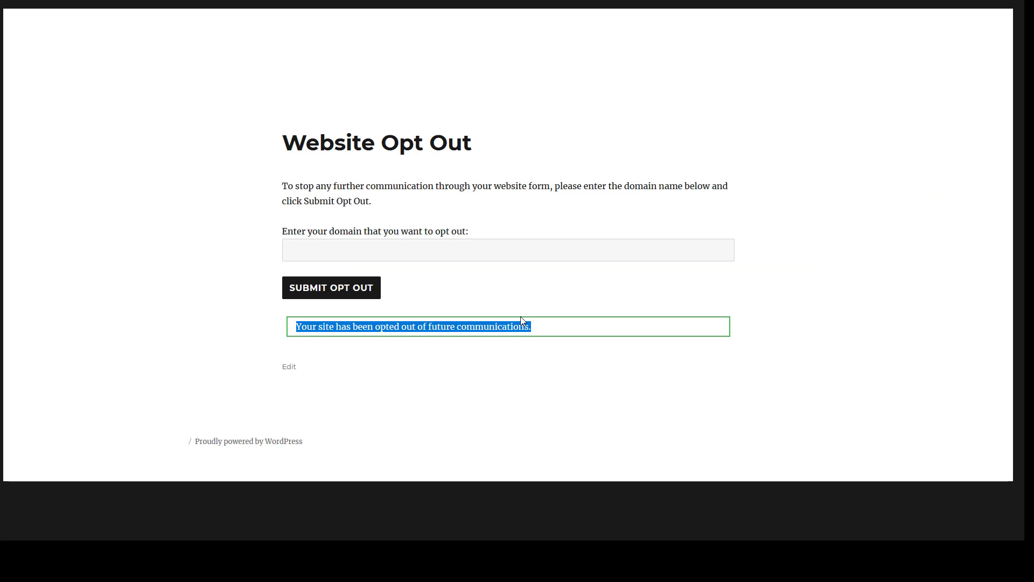
left_click(523, 325)
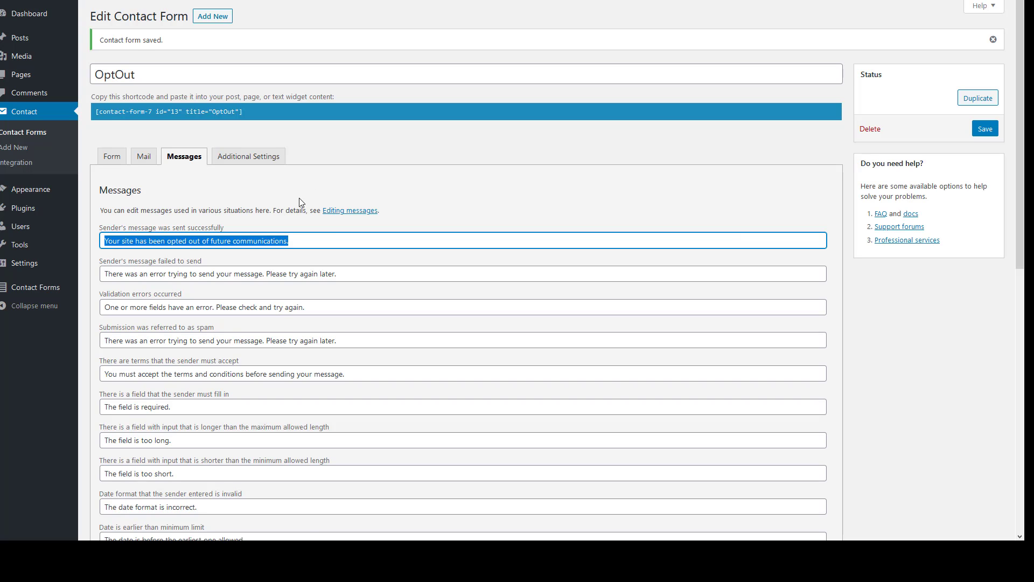
left_click(111, 158)
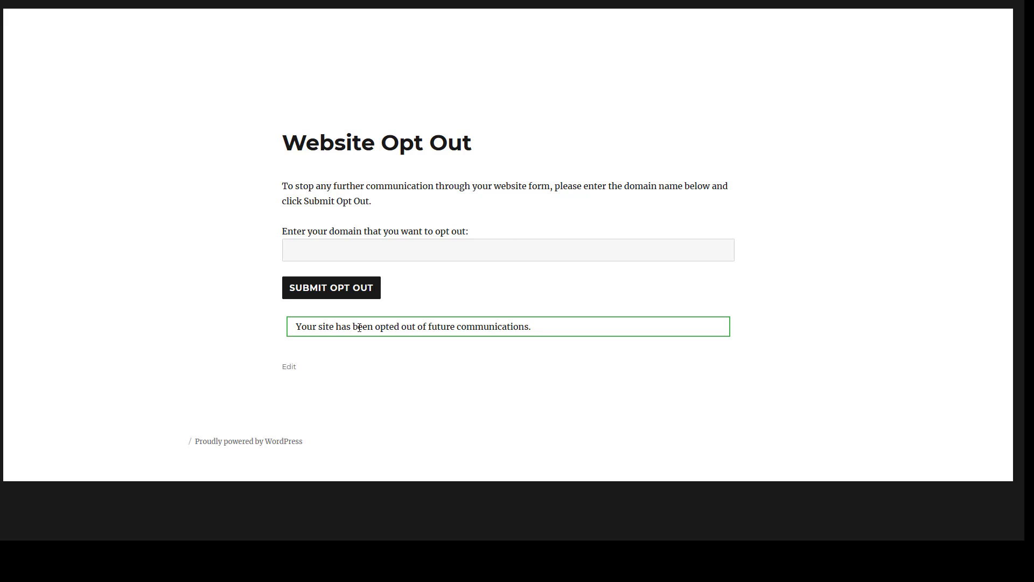
Open the OptOut submissions list, then submit the live form three times with an empty domain
left_click(423, 246)
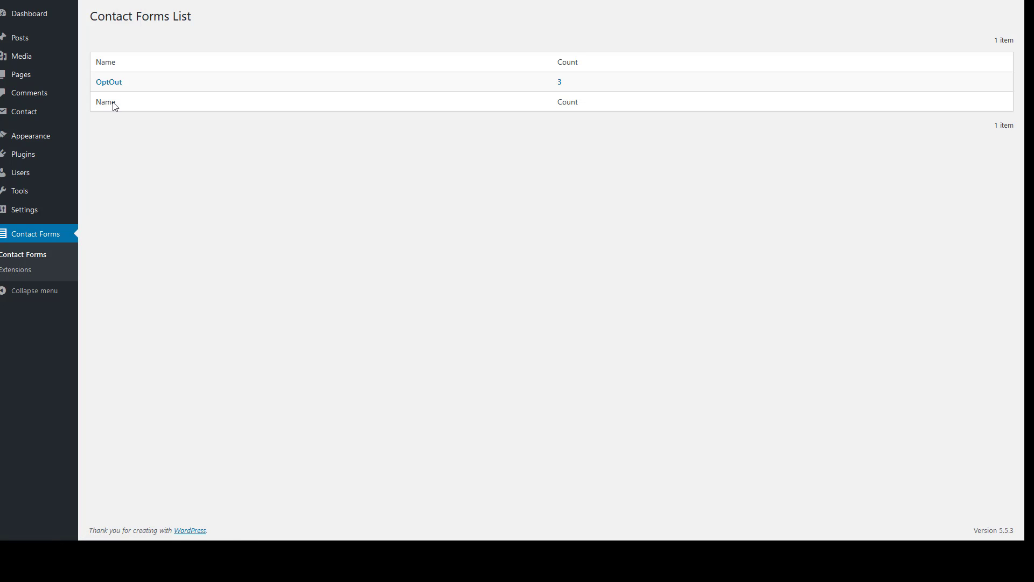
left_click(560, 84)
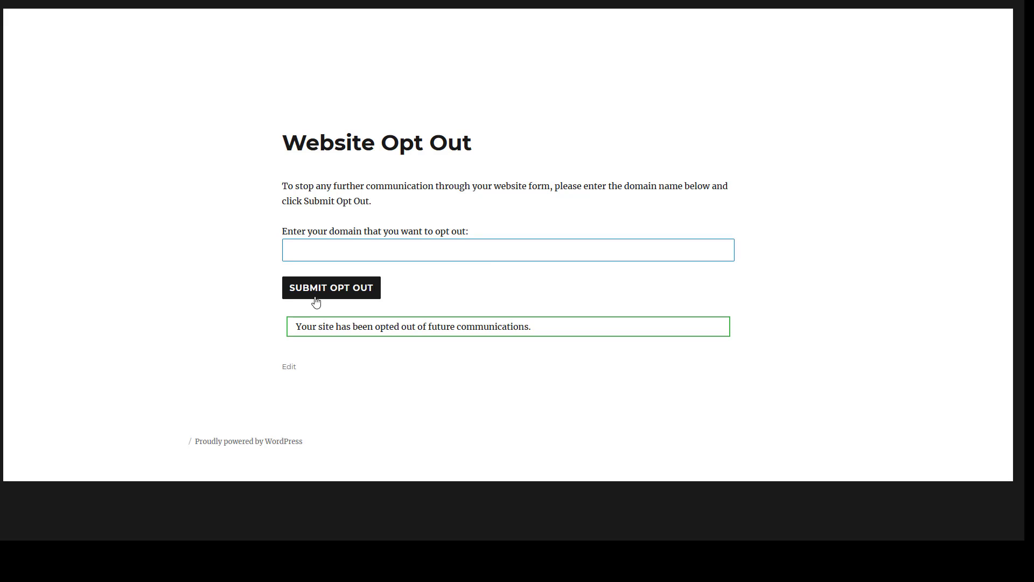
left_click(318, 299)
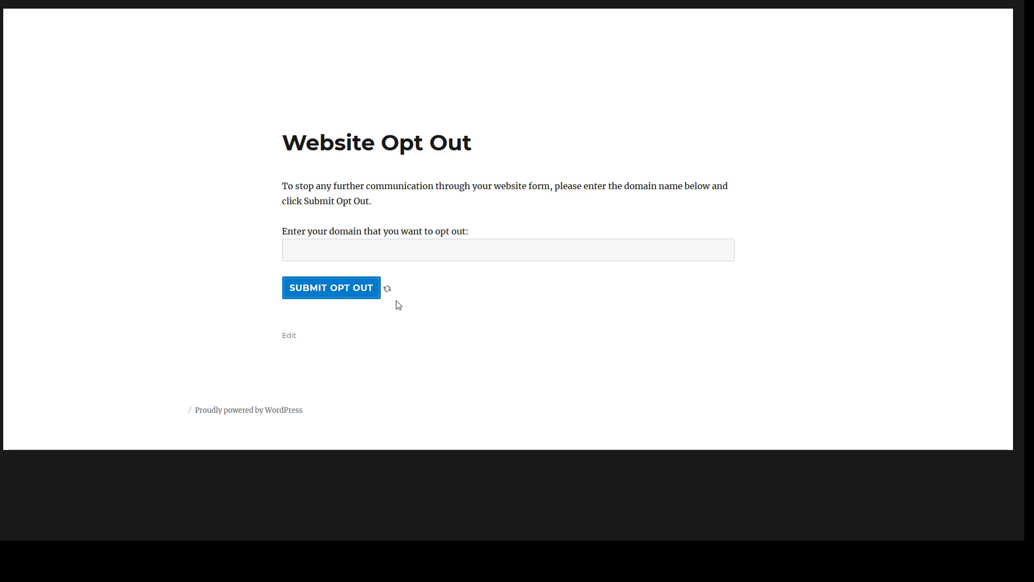
left_click(345, 294)
left_click(352, 294)
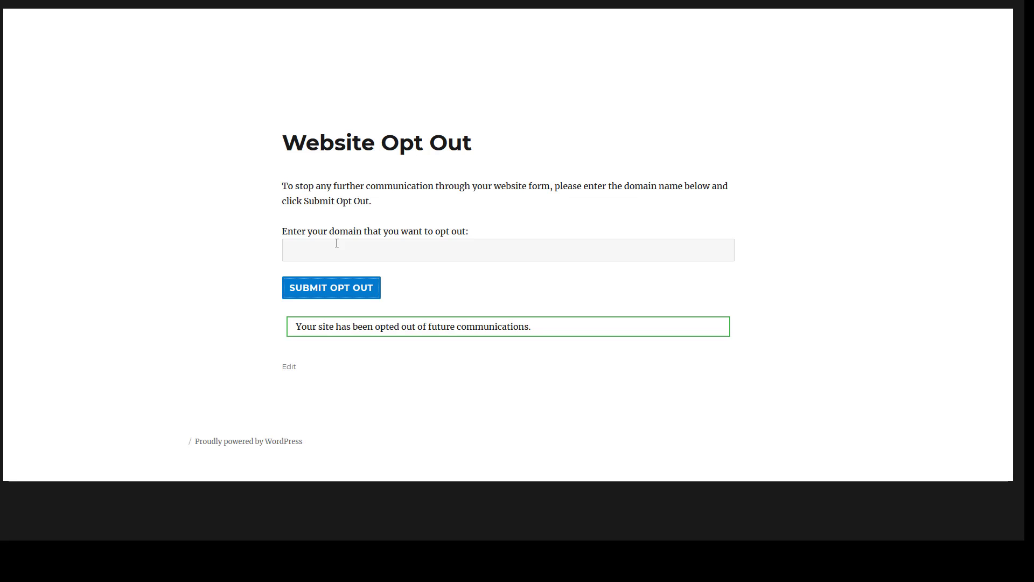
left_click(379, 242)
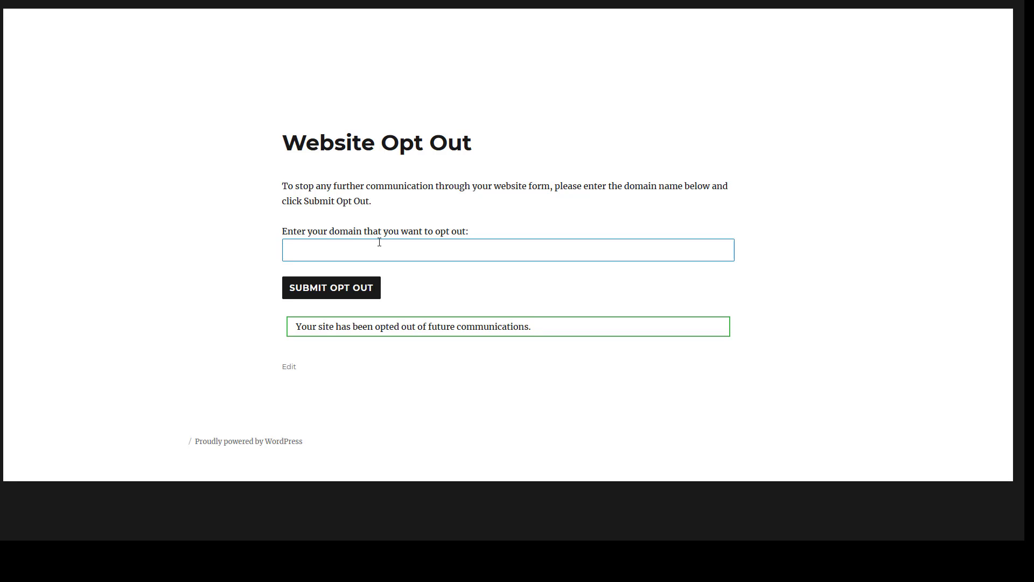
Submit a test e-mail address through the opt-out form's domain field
left_click(343, 290)
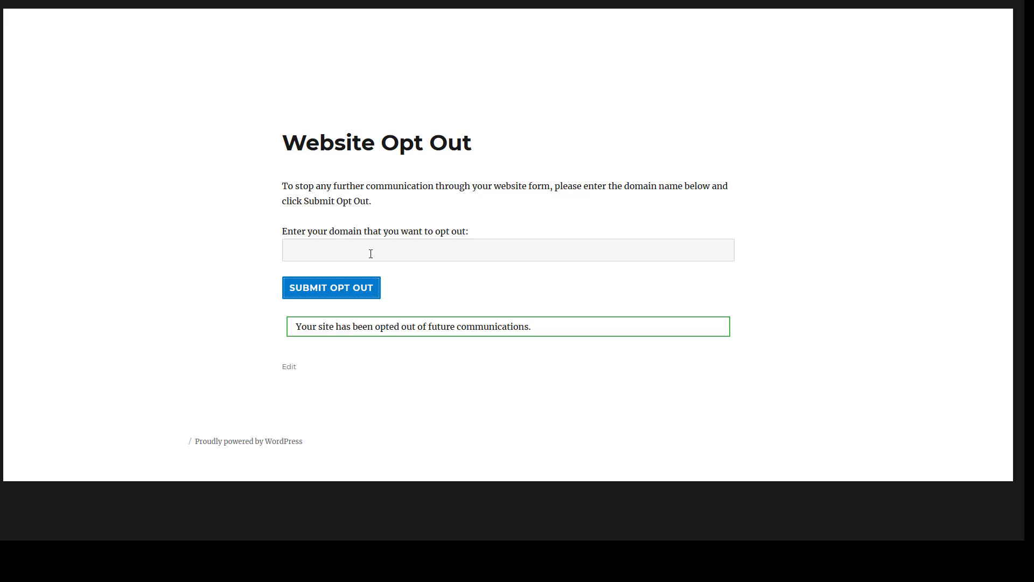
Submit .com and *.* as opt-out domains, then refresh the OptOut list to nine entries
left_click(356, 256)
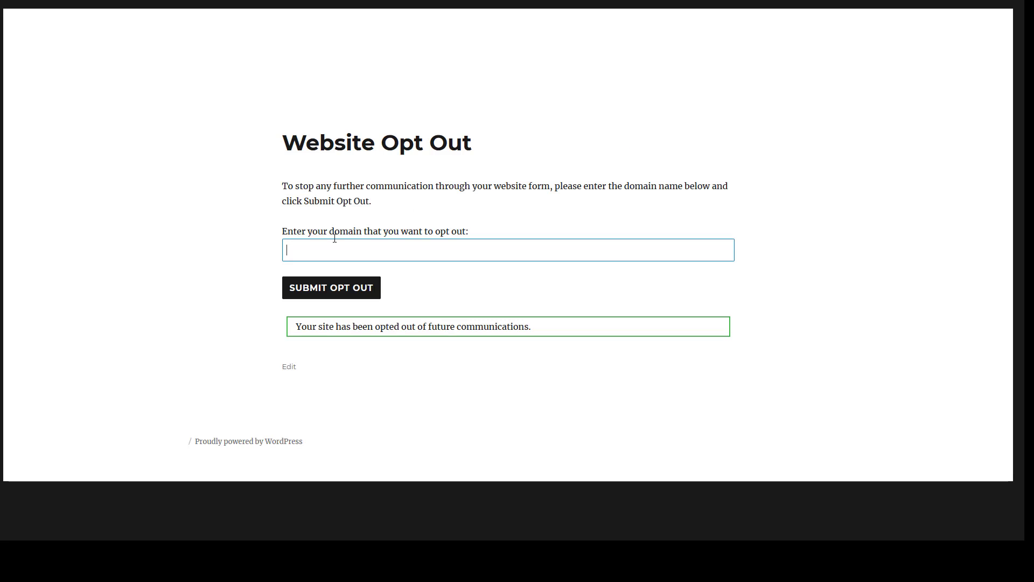
type("m")
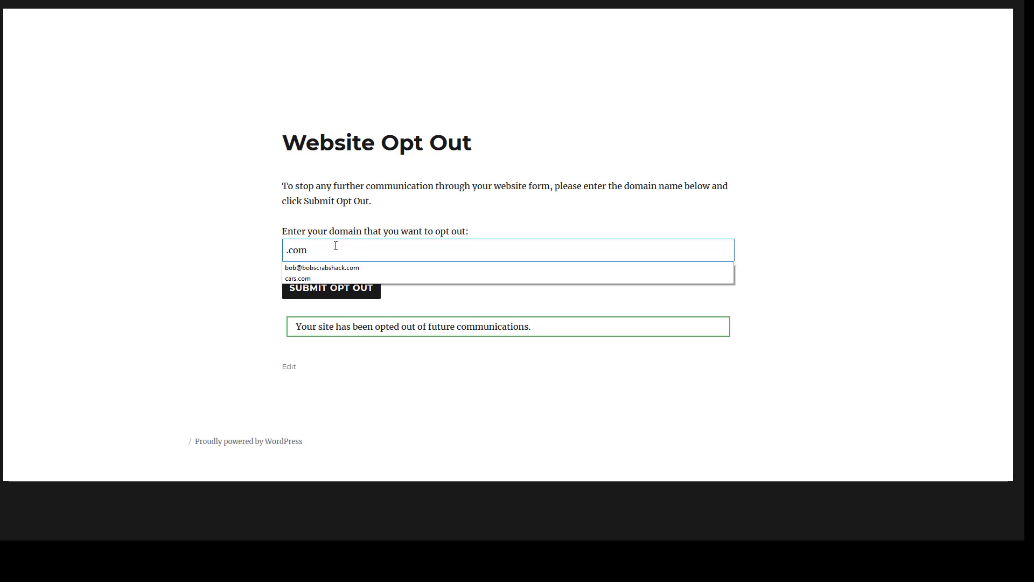
left_click(319, 291)
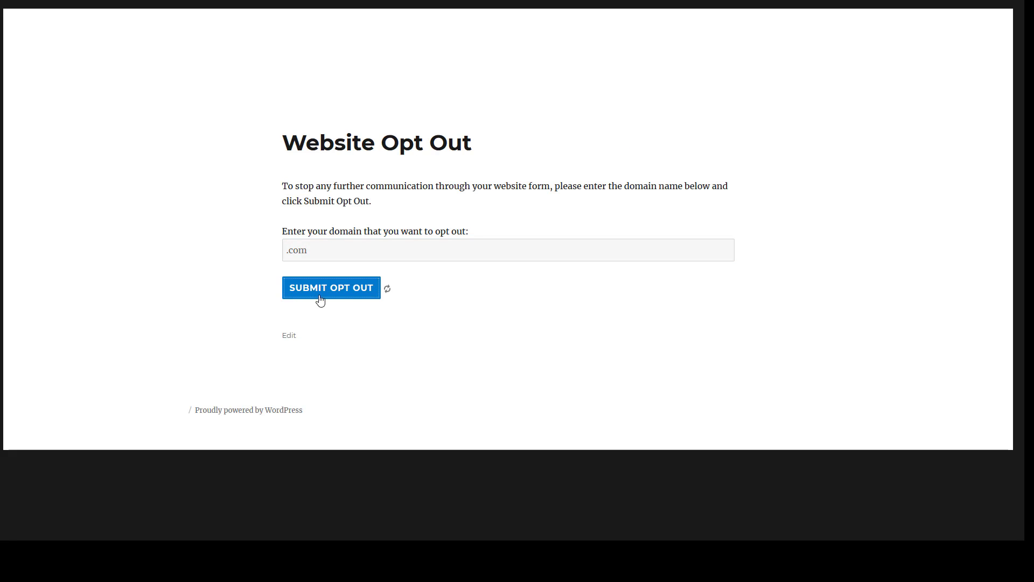
left_click(318, 250)
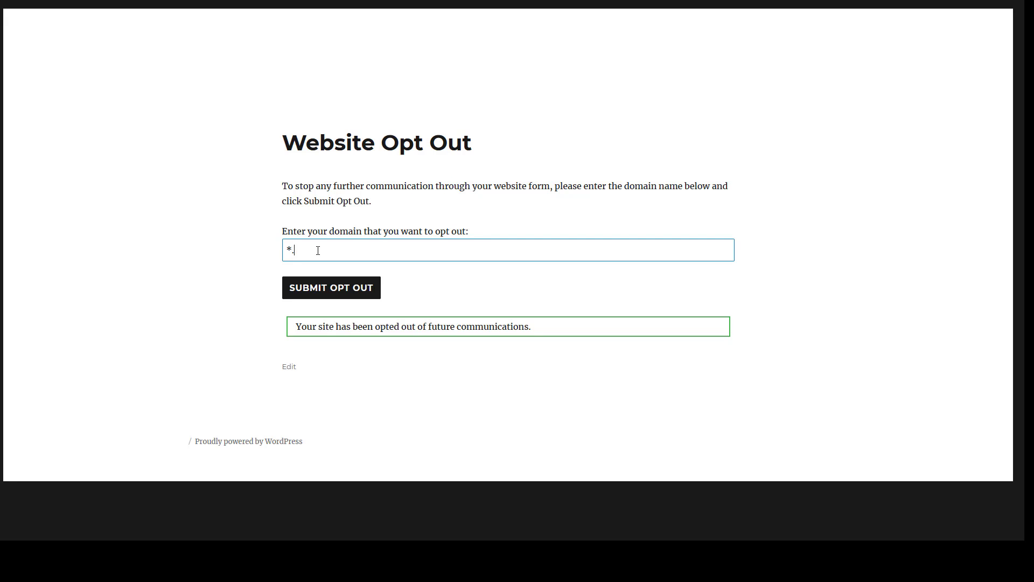
left_click(321, 293)
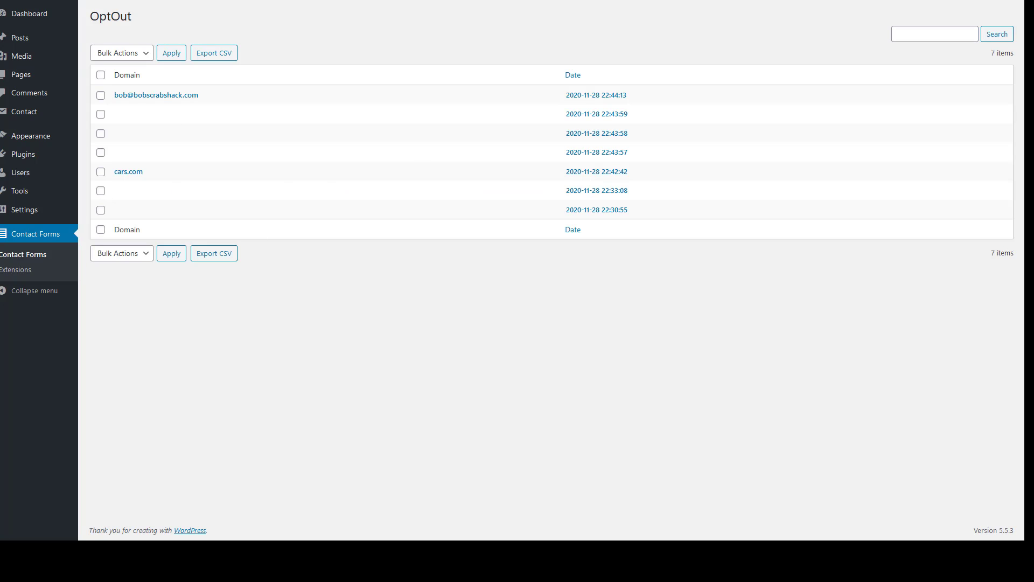
key("F5")
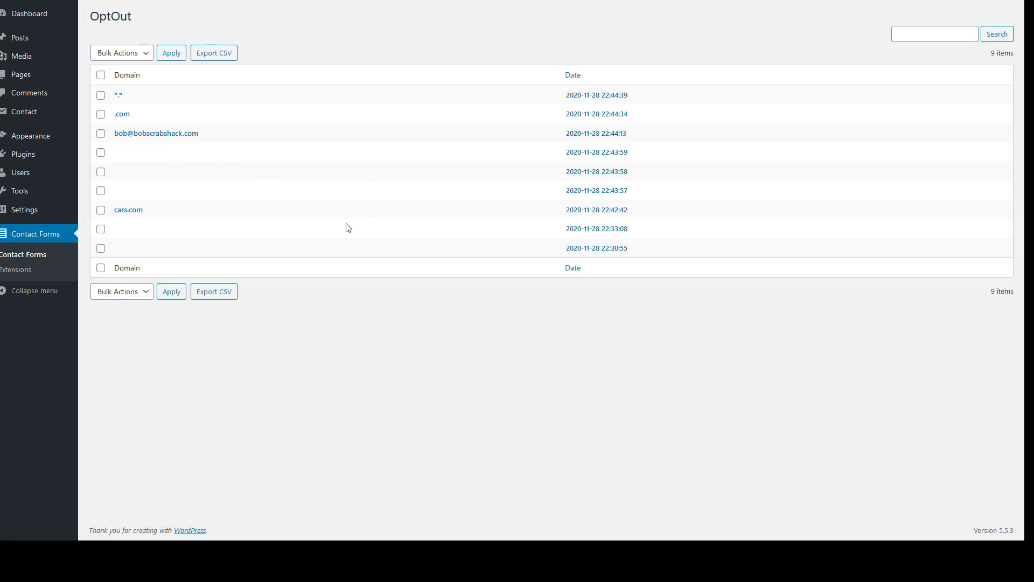
Export the OptOut submissions to CSV and autofit the Date column B in Excel
left_click(210, 58)
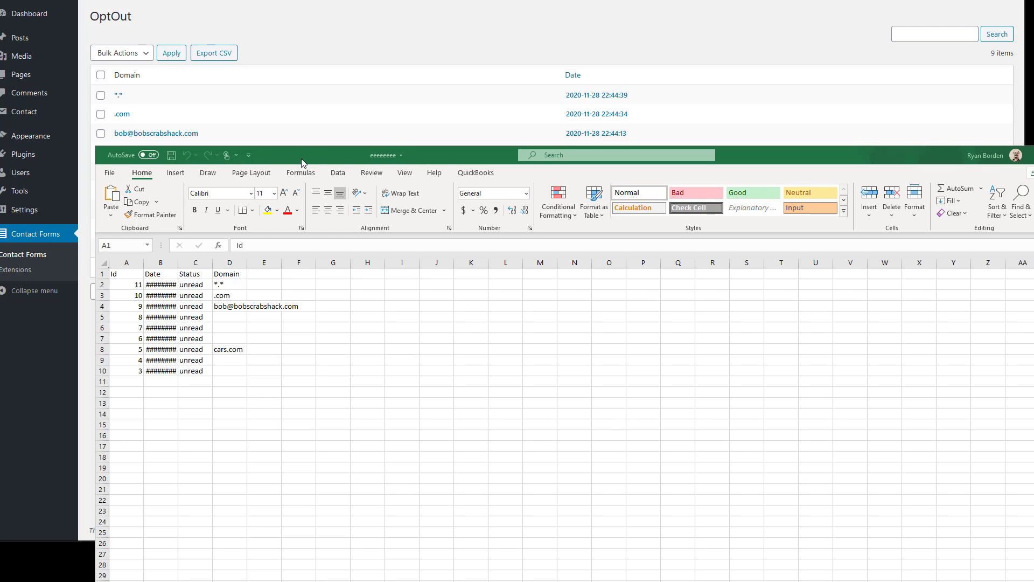
left_click_drag(301, 161, 309, 125)
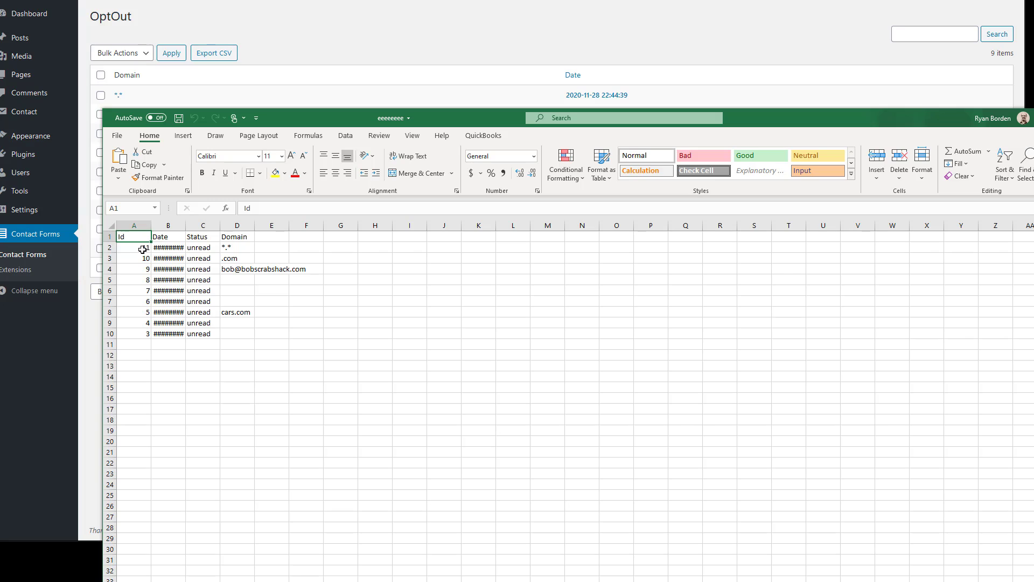
left_click_drag(143, 250, 144, 335)
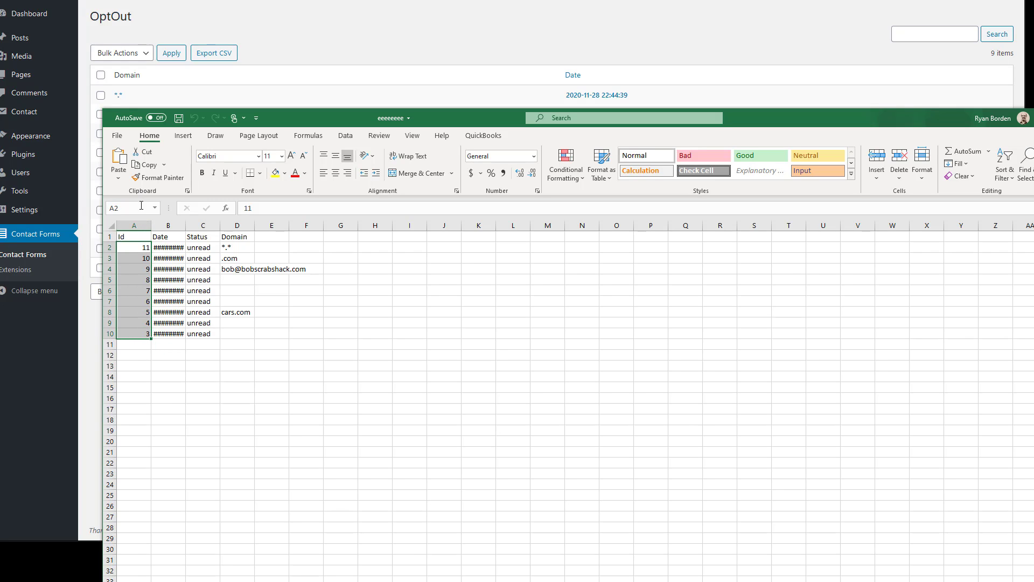
double_click(186, 225)
left_click_drag(164, 248, 224, 246)
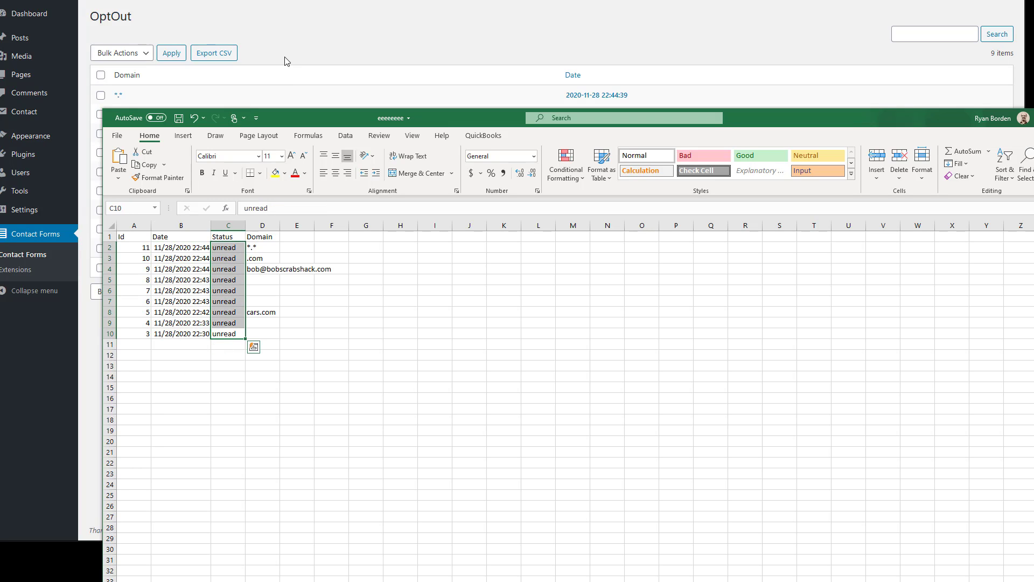
left_click(267, 237)
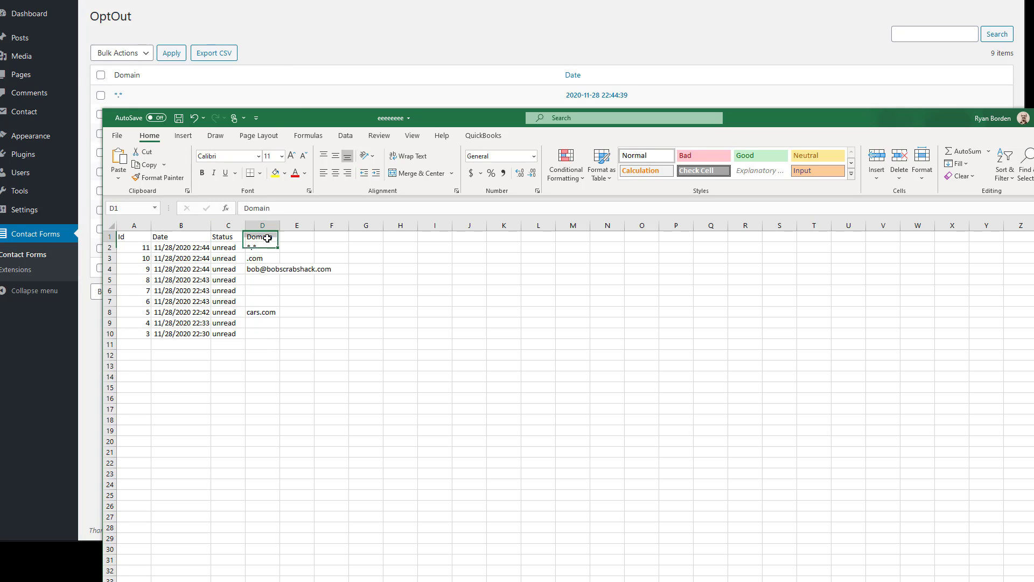
left_click(283, 98)
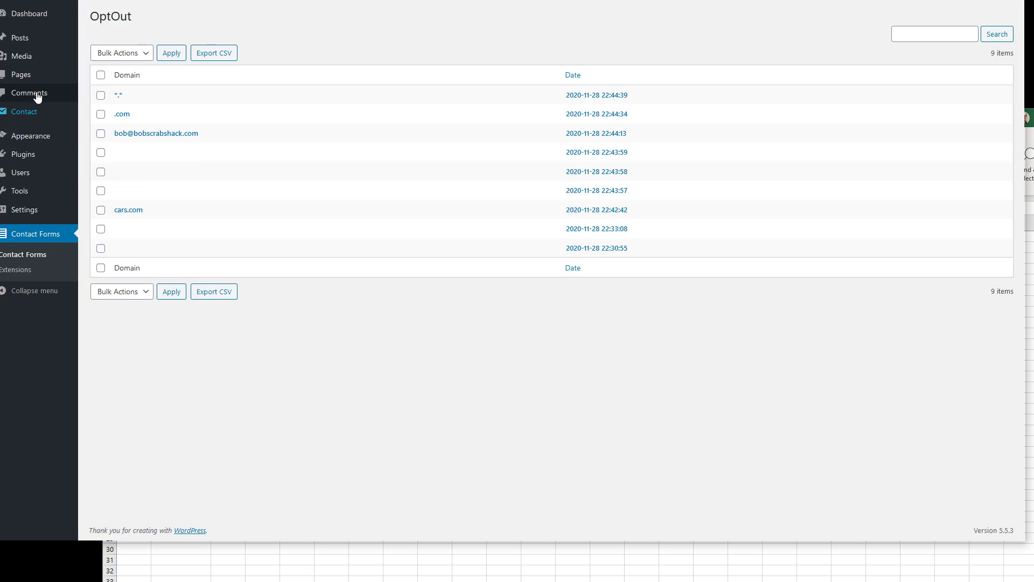
Open the OptOut form editor, then return to the spreadsheet and select column D's domains
mouse_move(34, 116)
left_click(115, 116)
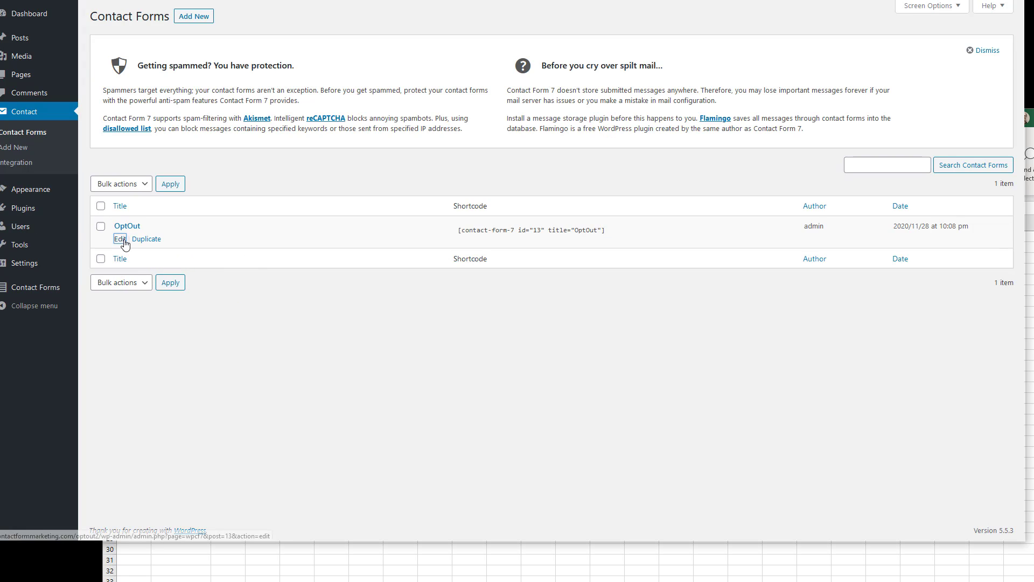
left_click(120, 238)
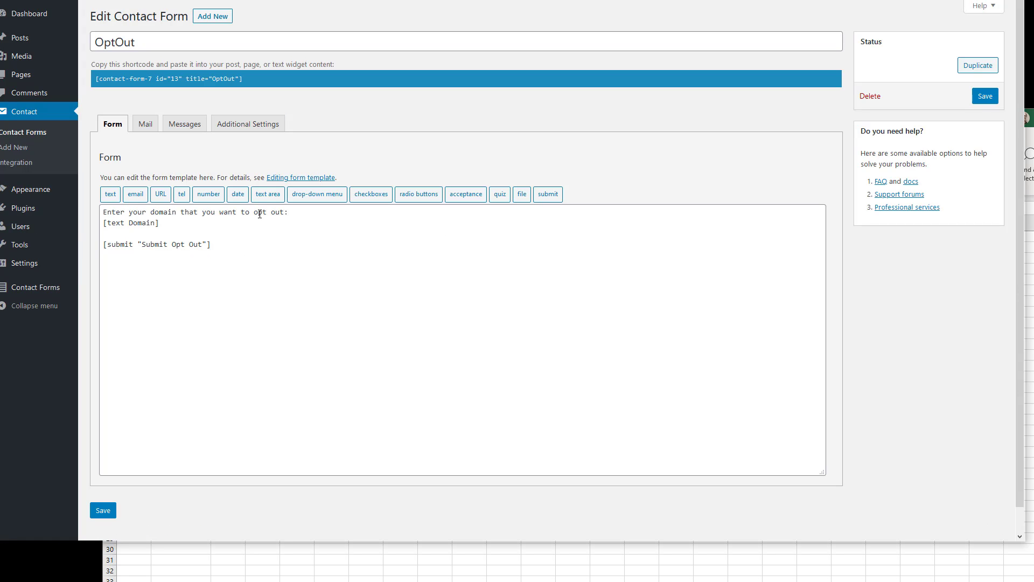
left_click(111, 195)
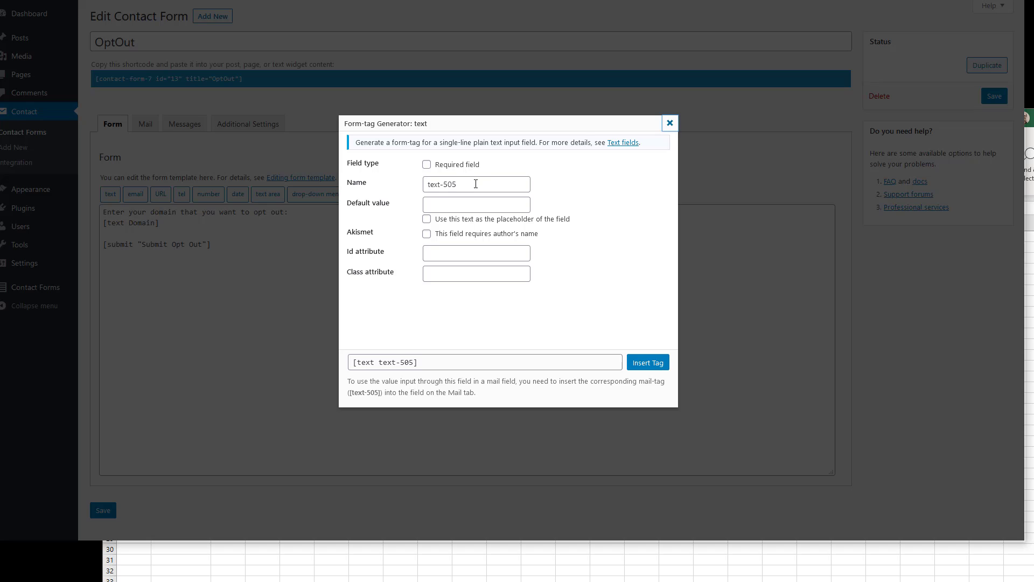
left_click(669, 124)
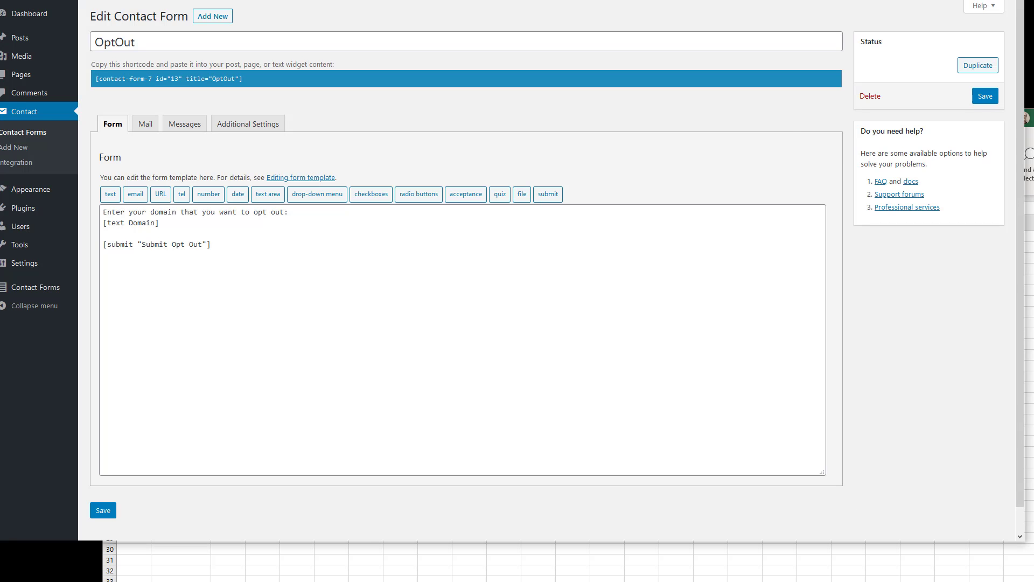
key("alt+Tab")
left_click_drag(264, 247, 266, 337)
Clear the test entries from cells D2 to D5 of the Domain column
left_click(267, 325)
left_click(267, 333)
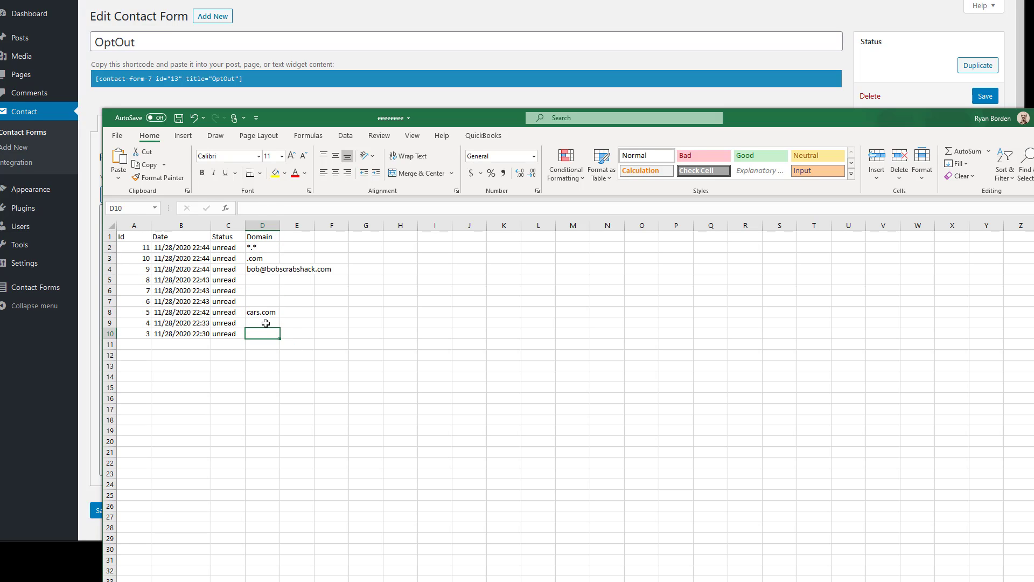
left_click(266, 323)
left_click(270, 311)
left_click(267, 272)
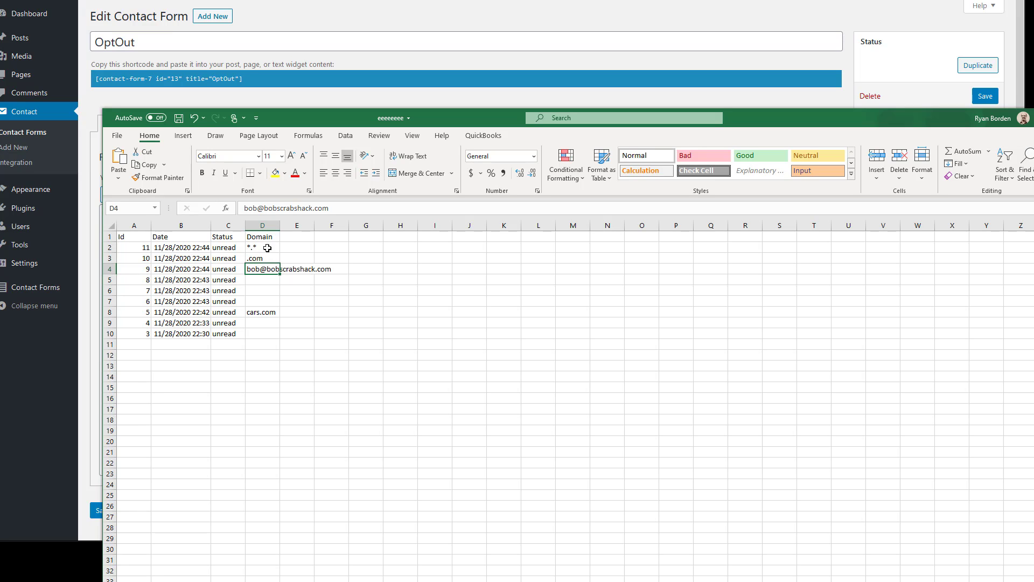
left_click(266, 312)
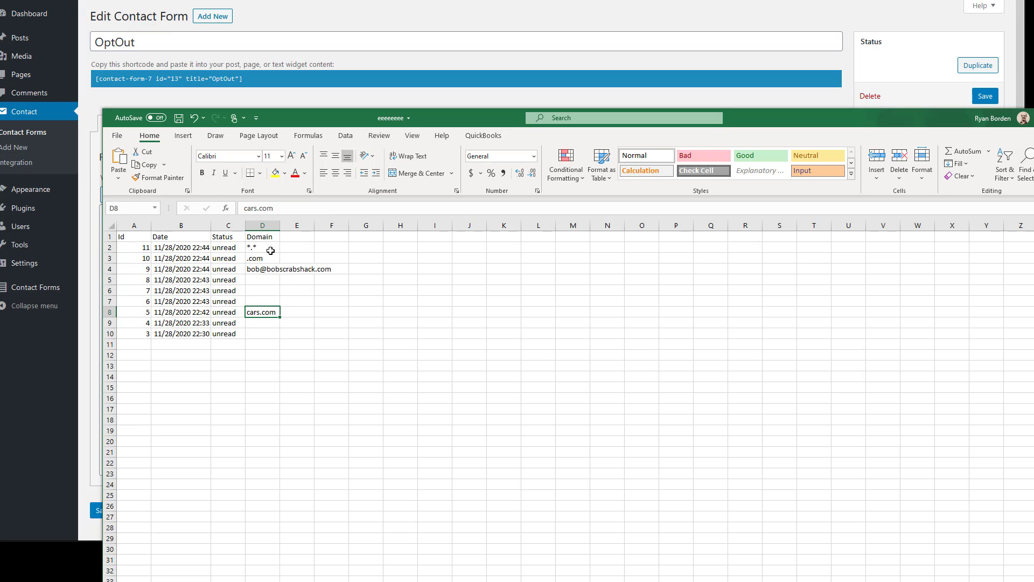
left_click_drag(269, 249, 269, 279)
key("Delete")
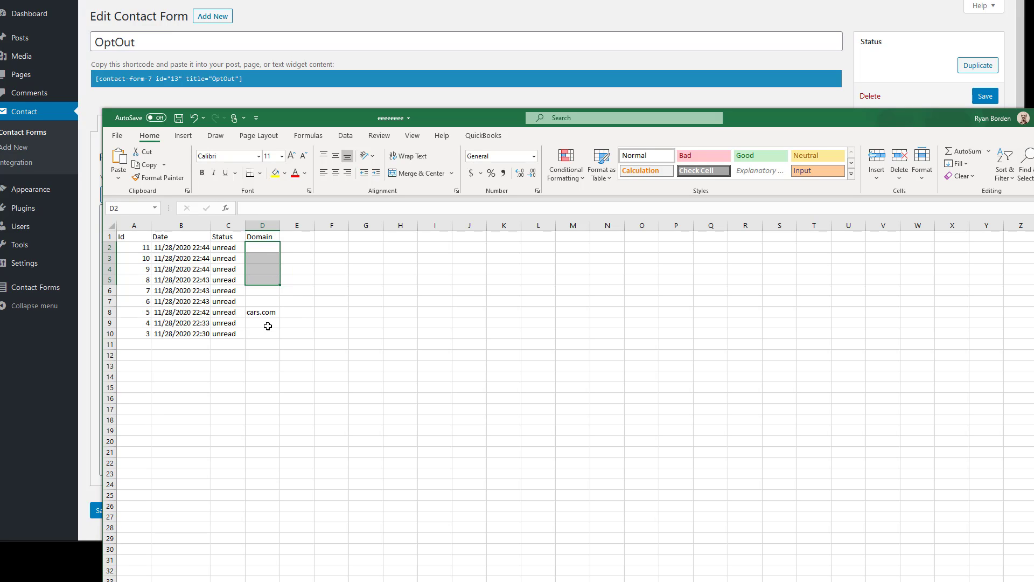
Copy the cars.com cell and then the Domain cells D4 to D15
left_click(280, 333)
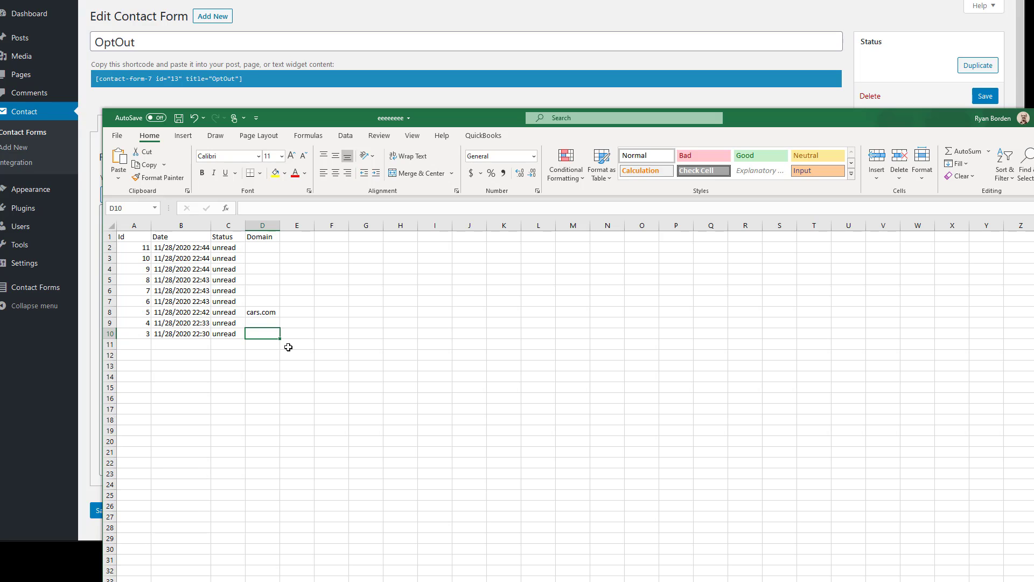
left_click(259, 312)
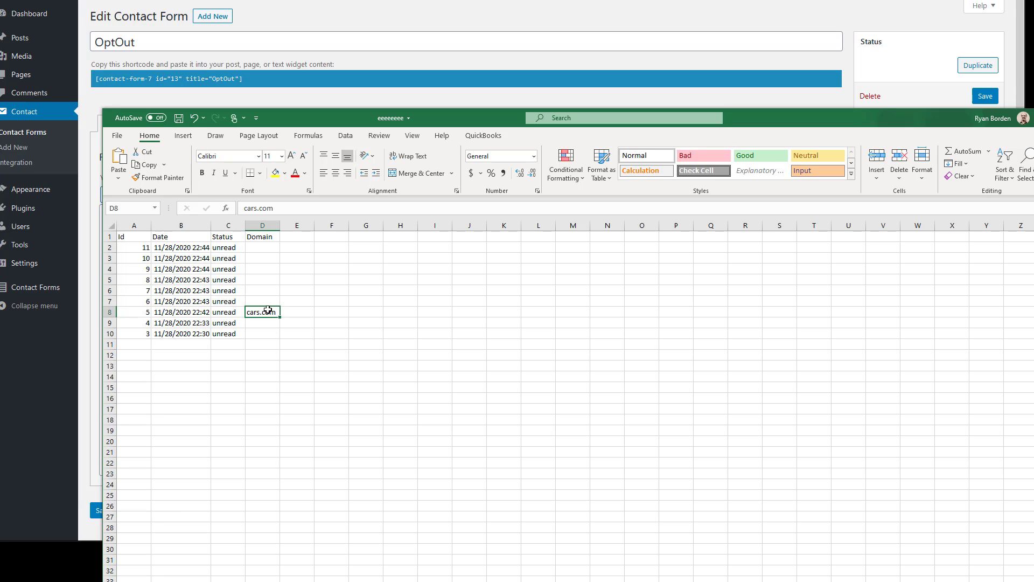
right_click(262, 312)
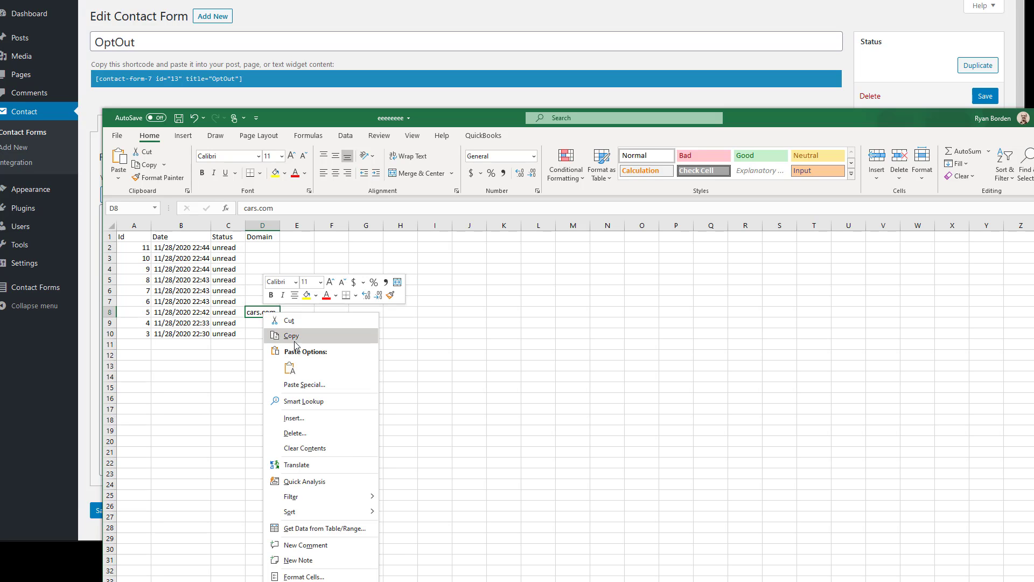
left_click(286, 335)
left_click_drag(259, 272, 264, 386)
right_click(262, 356)
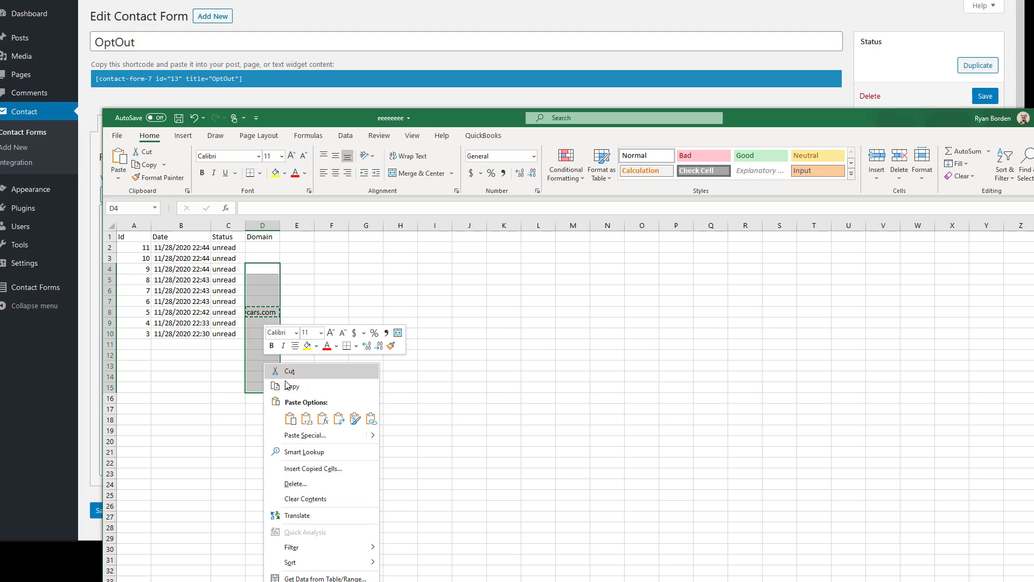
left_click(287, 378)
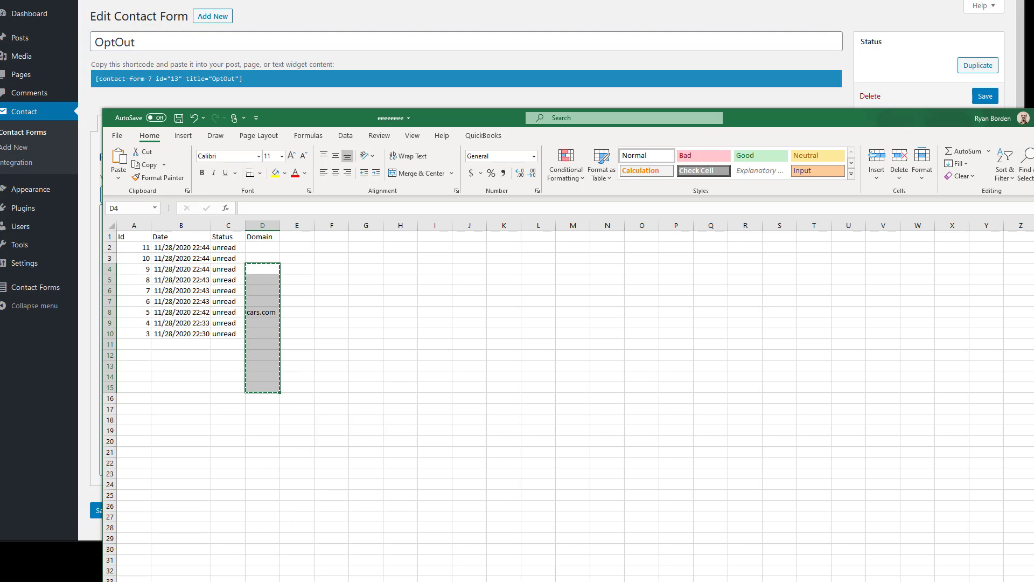
left_click(215, 581)
Paste the copied domains into Notepad and delete the blank lines so cars.com is first
key("ctrl+v")
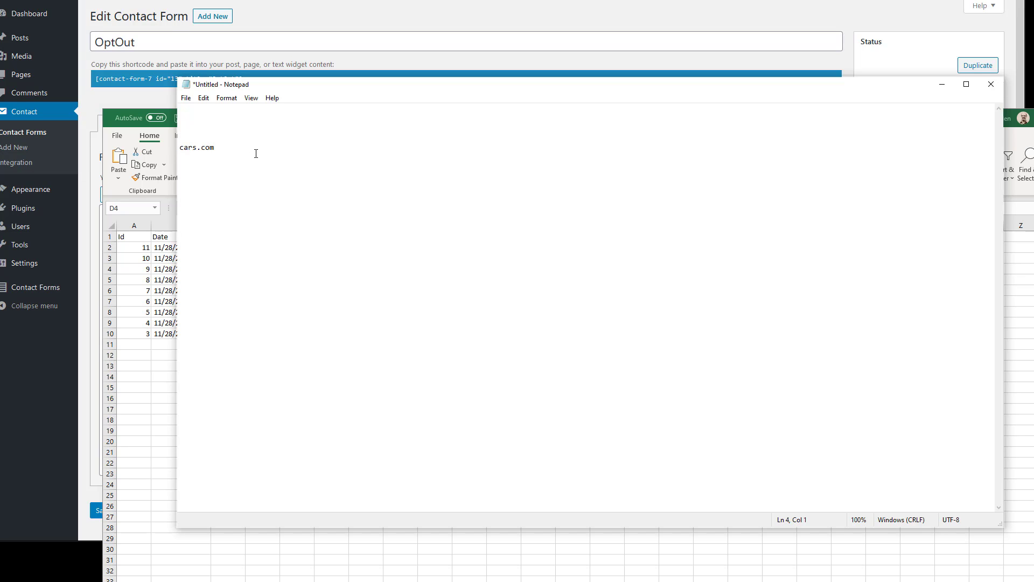
key("BackSpace")
key("BackSpace")
key("Up")
left_click(180, 123)
key("BackSpace")
left_click(185, 98)
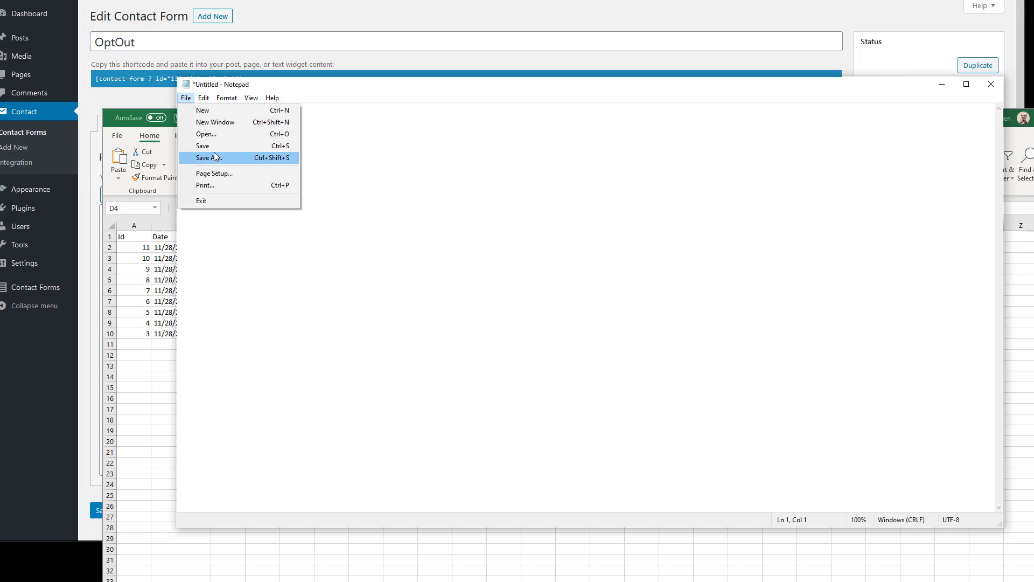
left_click(546, 53)
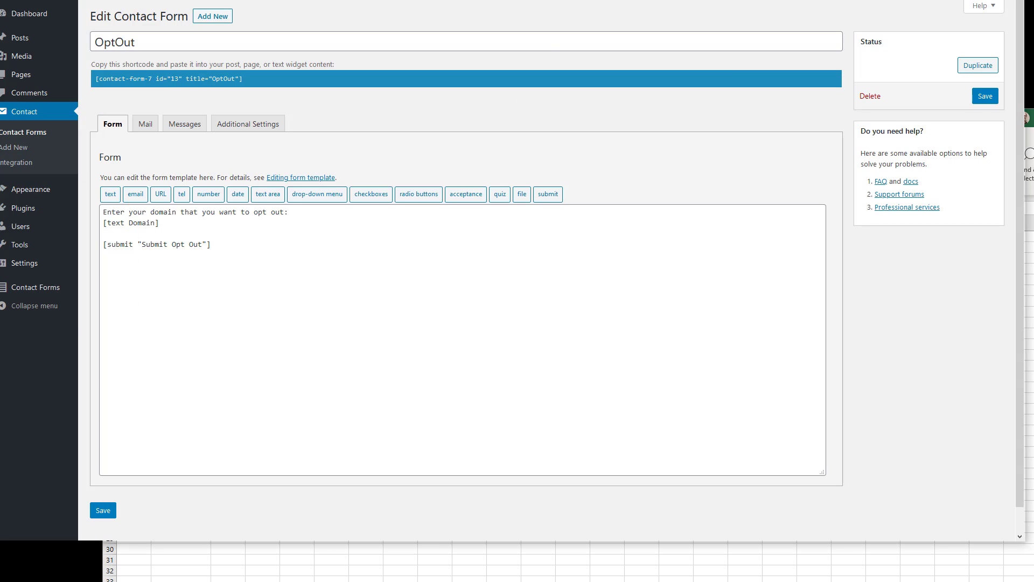
key("alt+Tab")
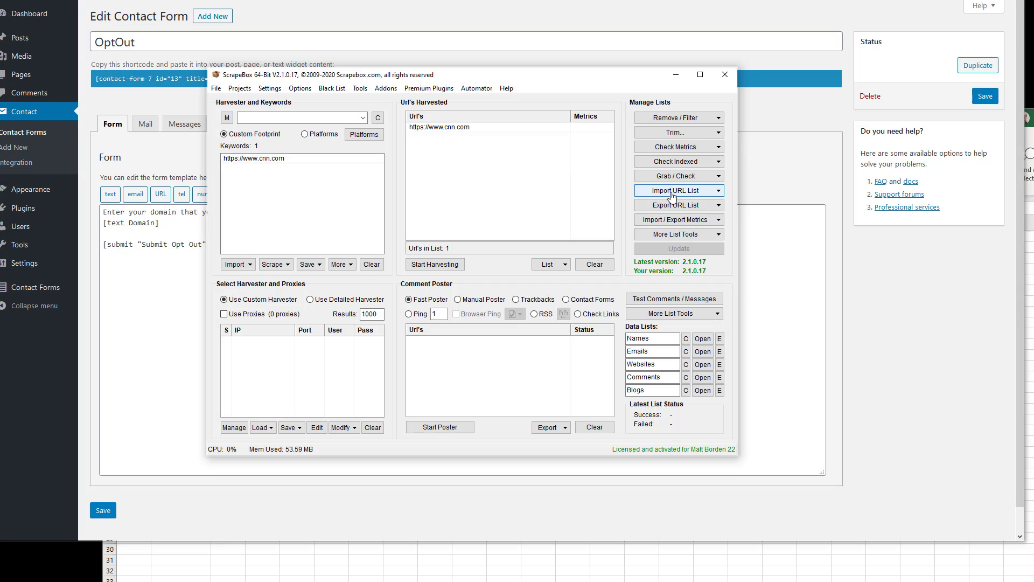
left_click(696, 191)
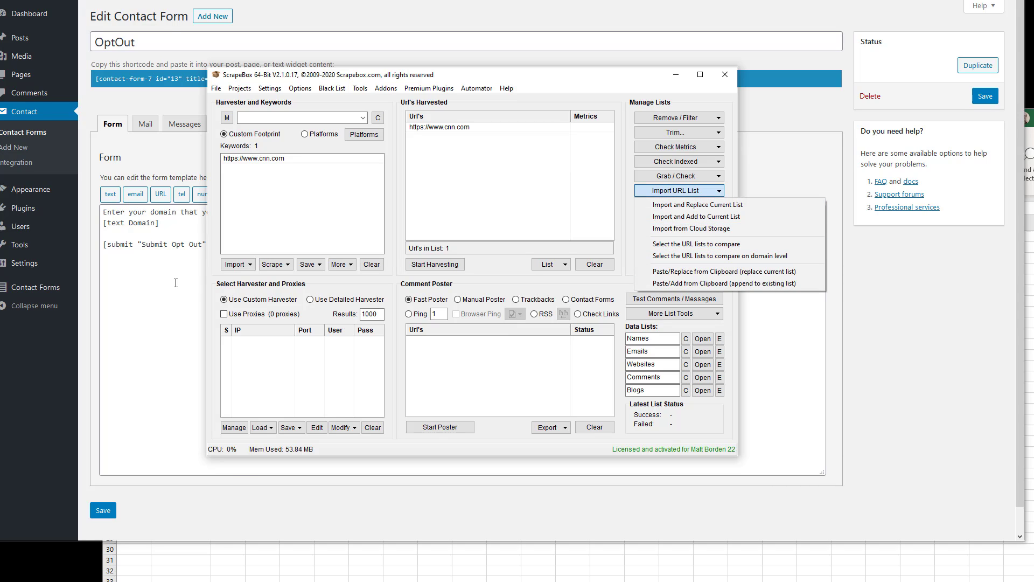
key("Escape")
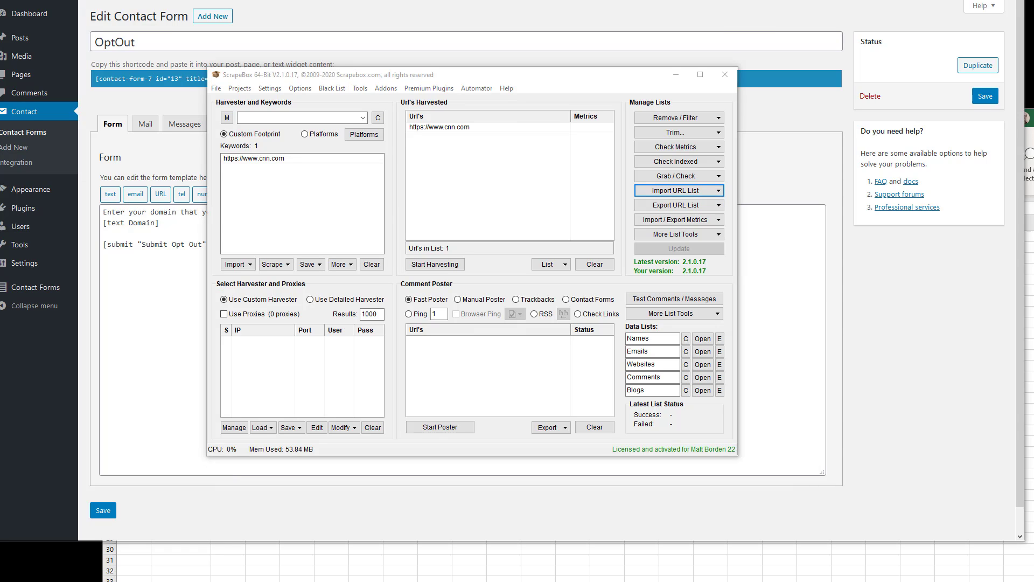
key("alt+Tab")
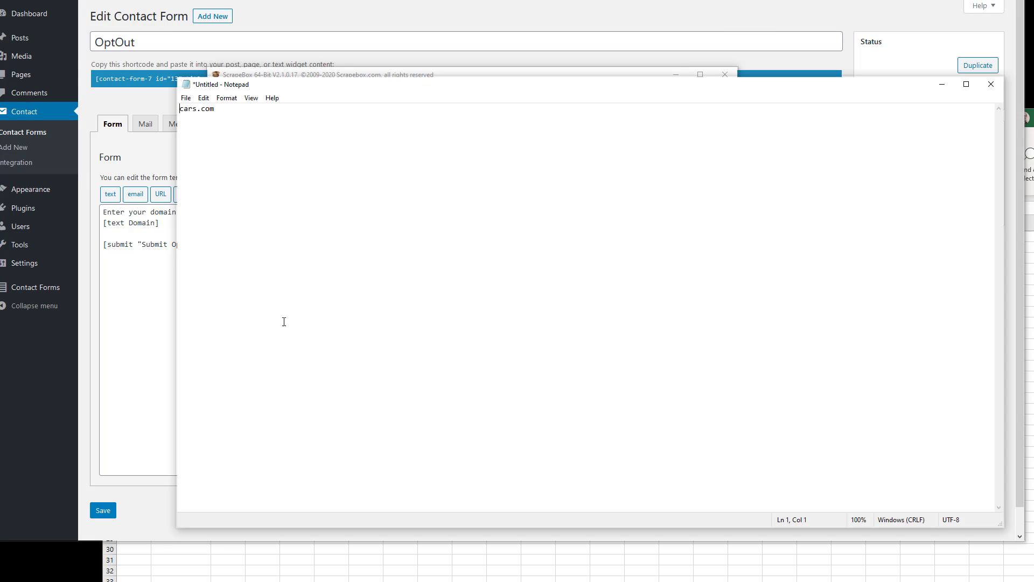
left_click(942, 84)
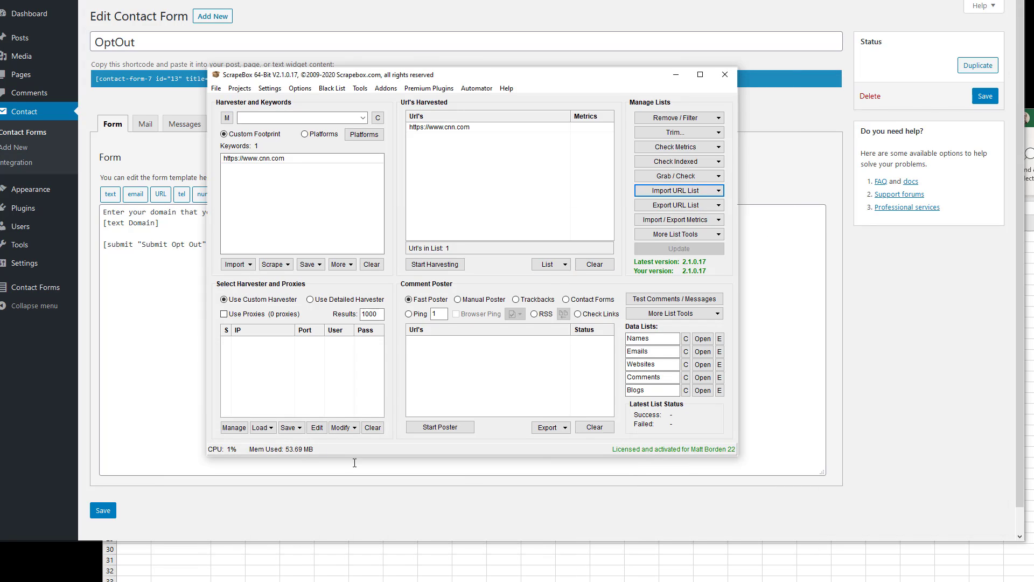
left_click(483, 148)
left_click_drag(326, 162, 261, 157)
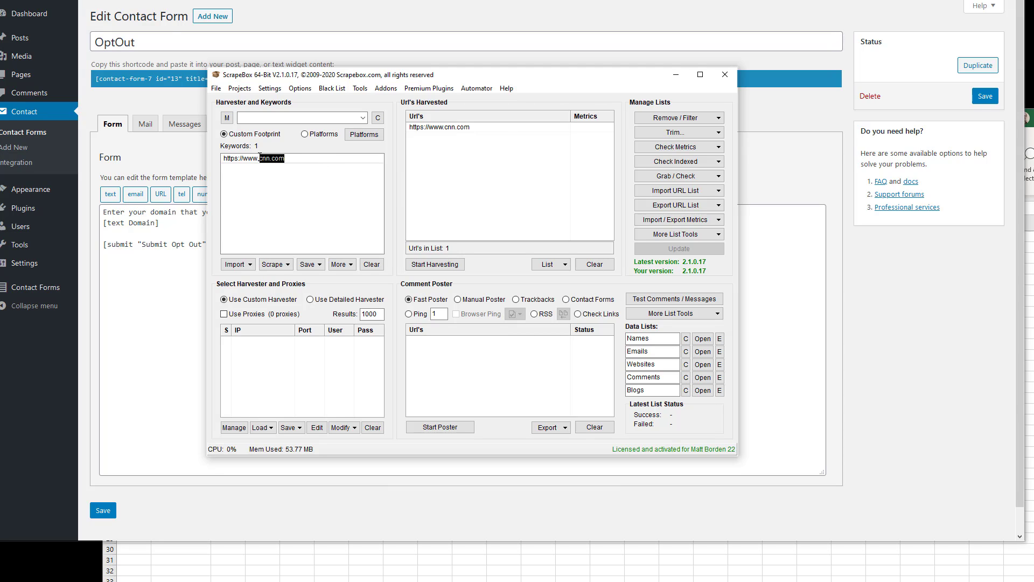
type("cars.com")
key("ctrl+a")
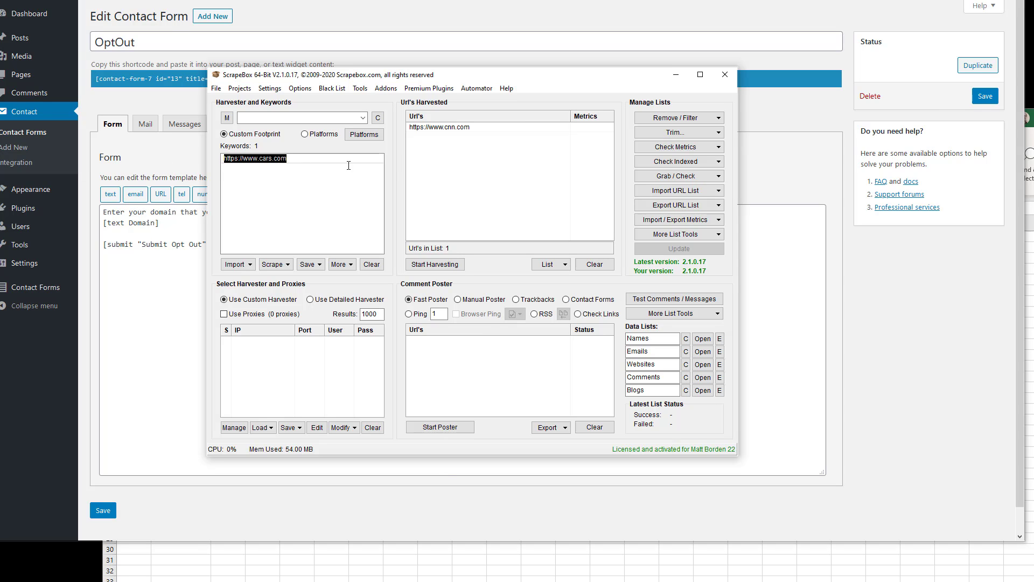
right_click(441, 156)
left_click(474, 175)
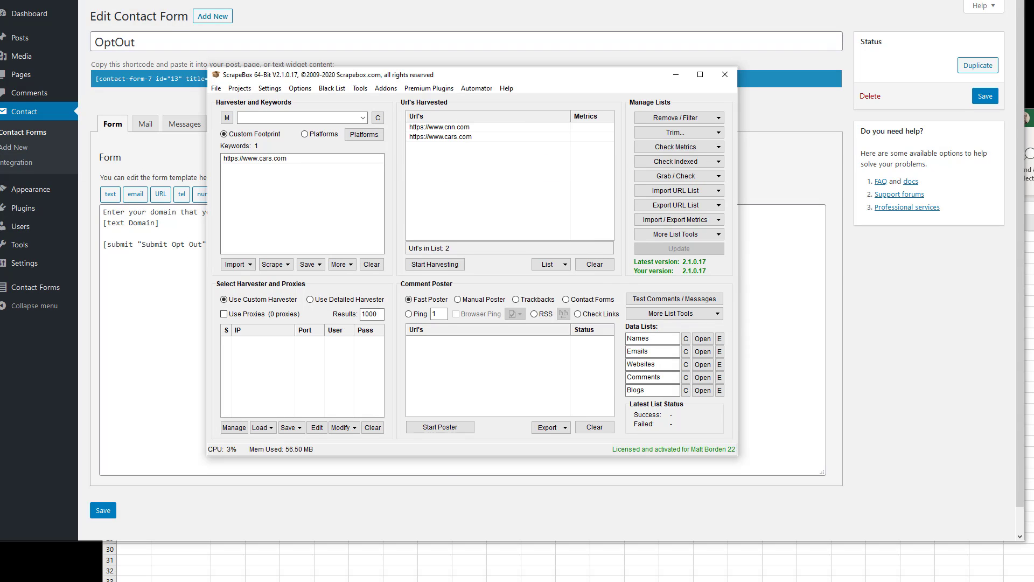
Start comparing URL lists at domain level from the Import URL List options
key("alt+Tab")
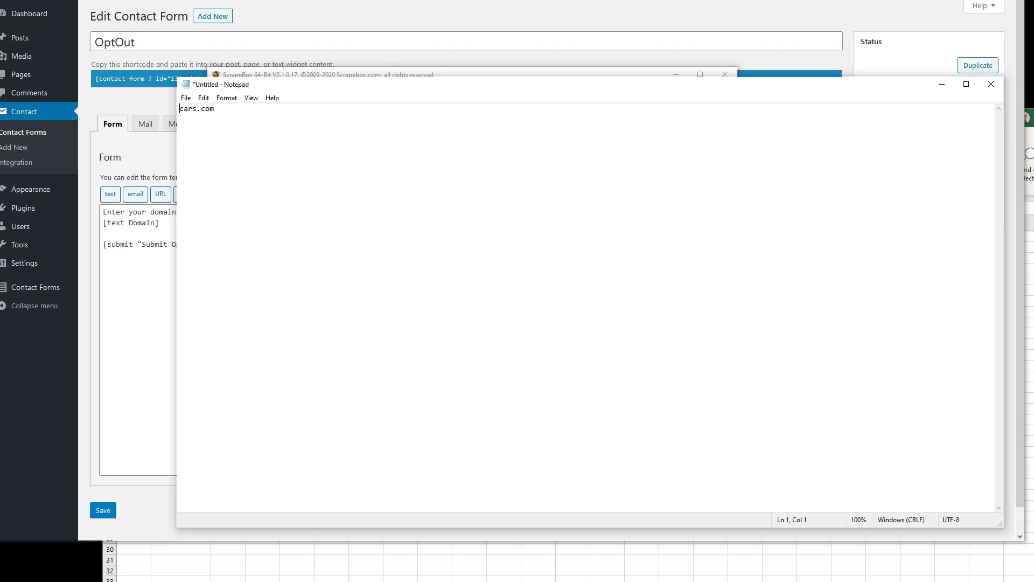
key("alt+Tab")
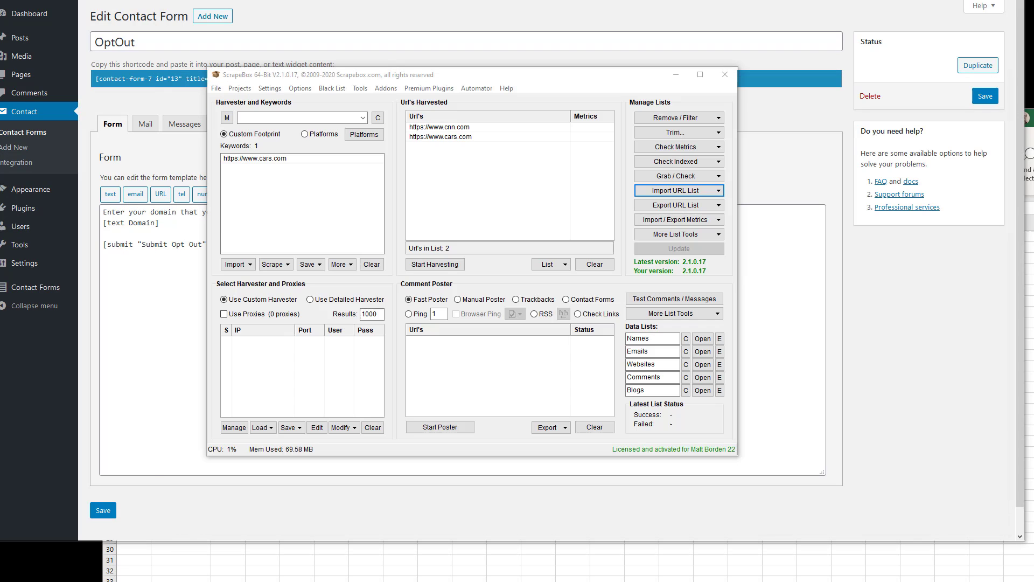
left_click(703, 198)
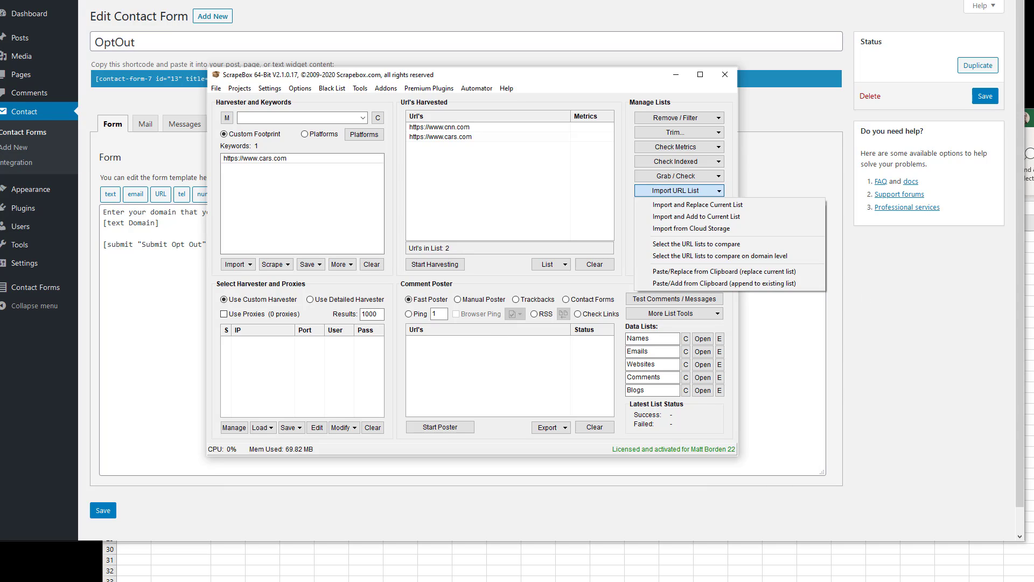
left_click(720, 256)
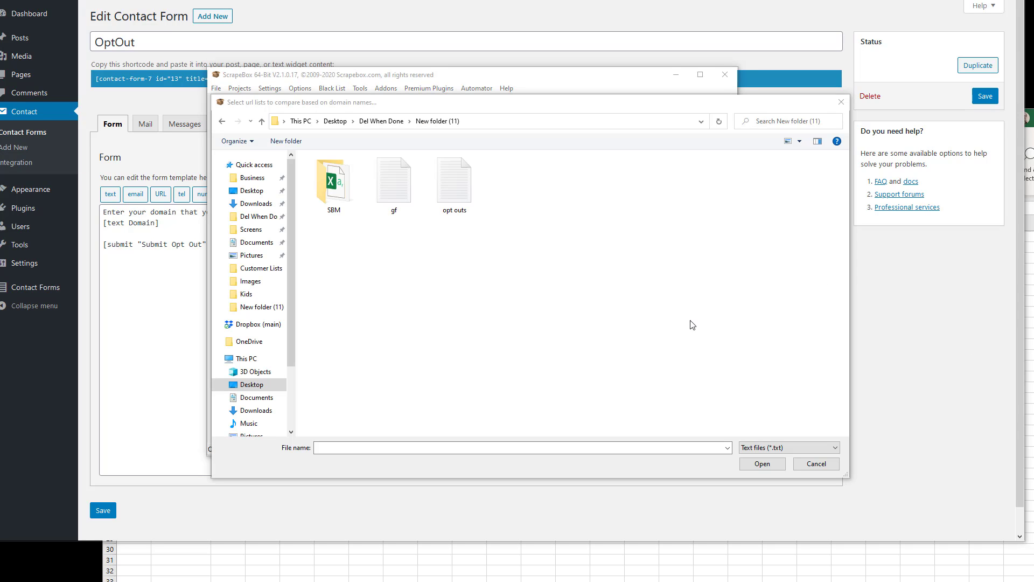
Re-add cars.com and compare the harvested URLs against the 'opt outs' file by domain
left_click(454, 183)
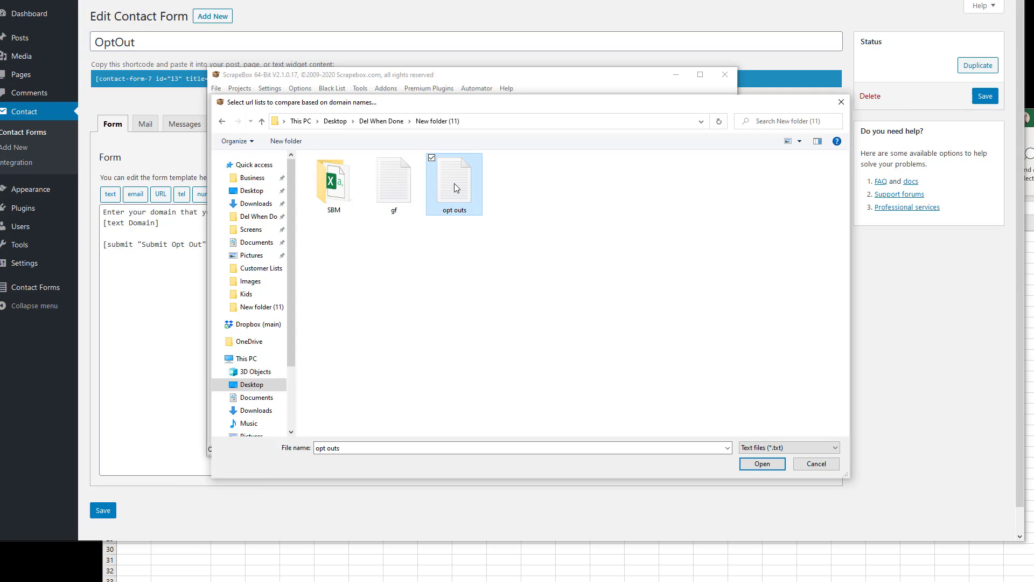
double_click(454, 183)
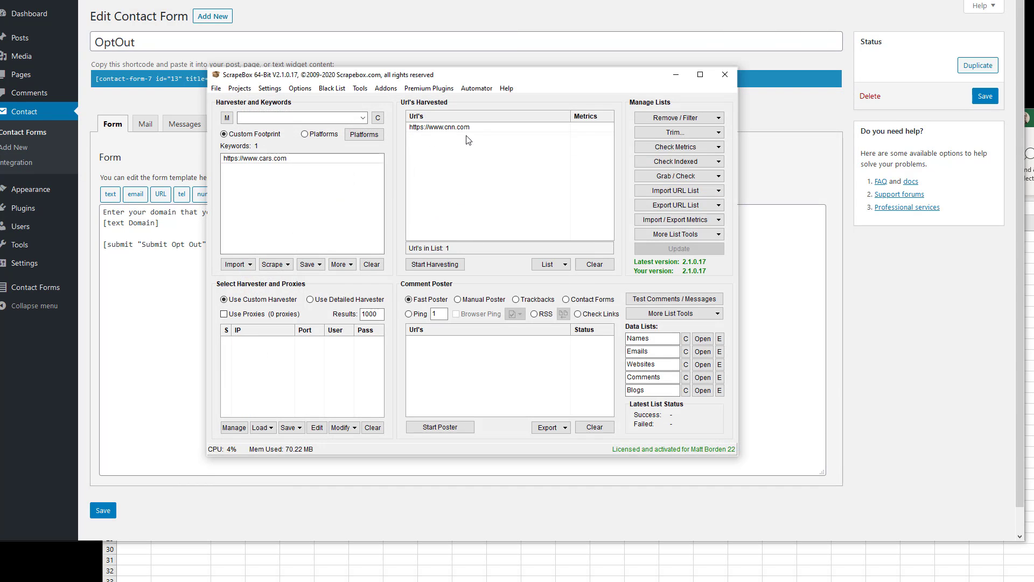
right_click(439, 143)
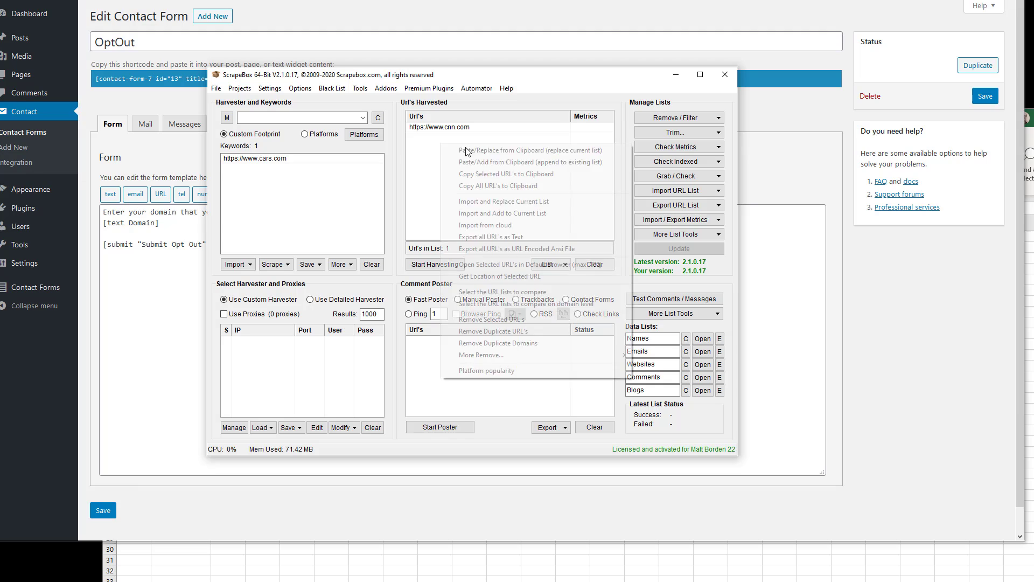
left_click(482, 162)
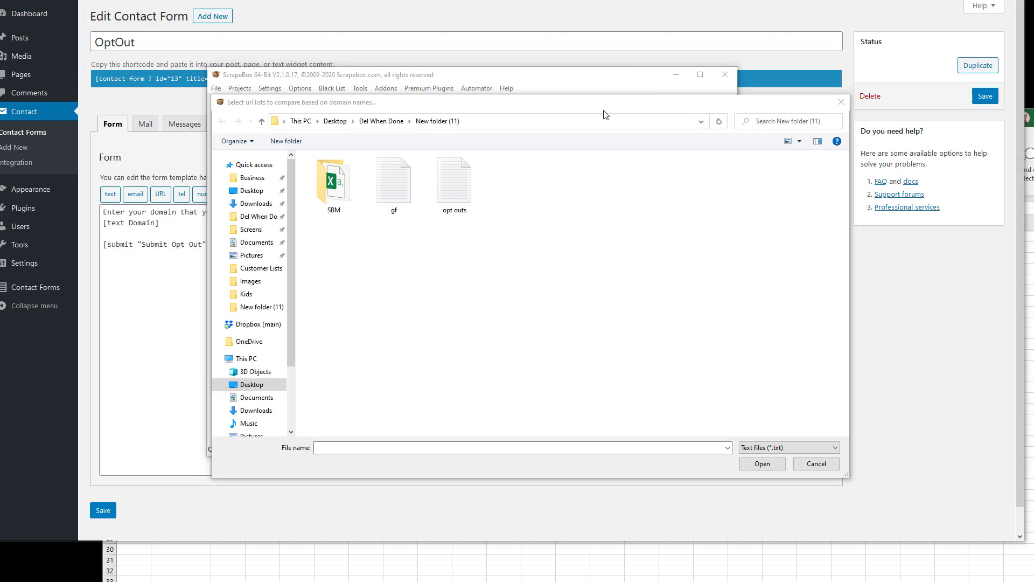
left_click_drag(599, 106, 589, 157)
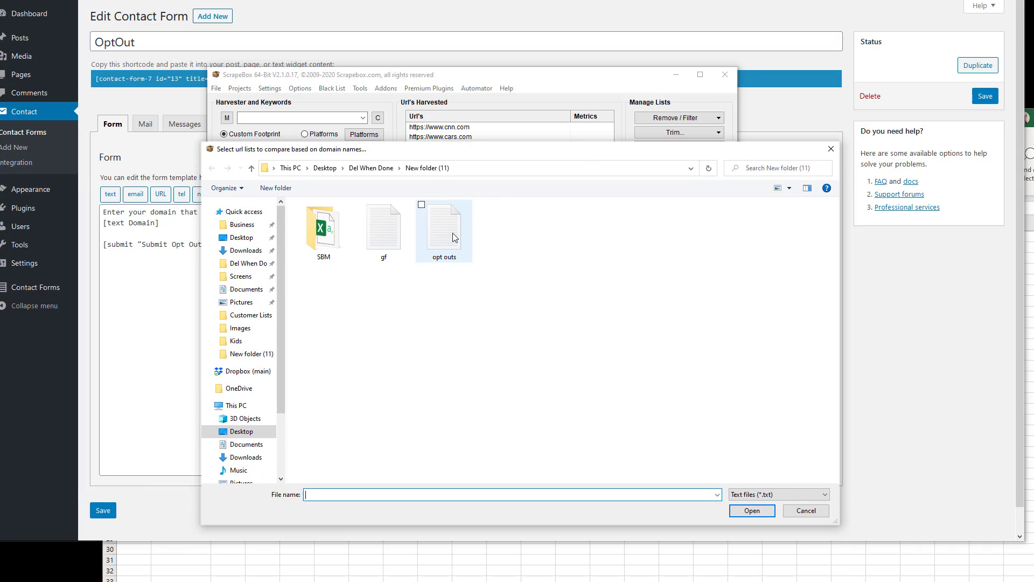
double_click(453, 237)
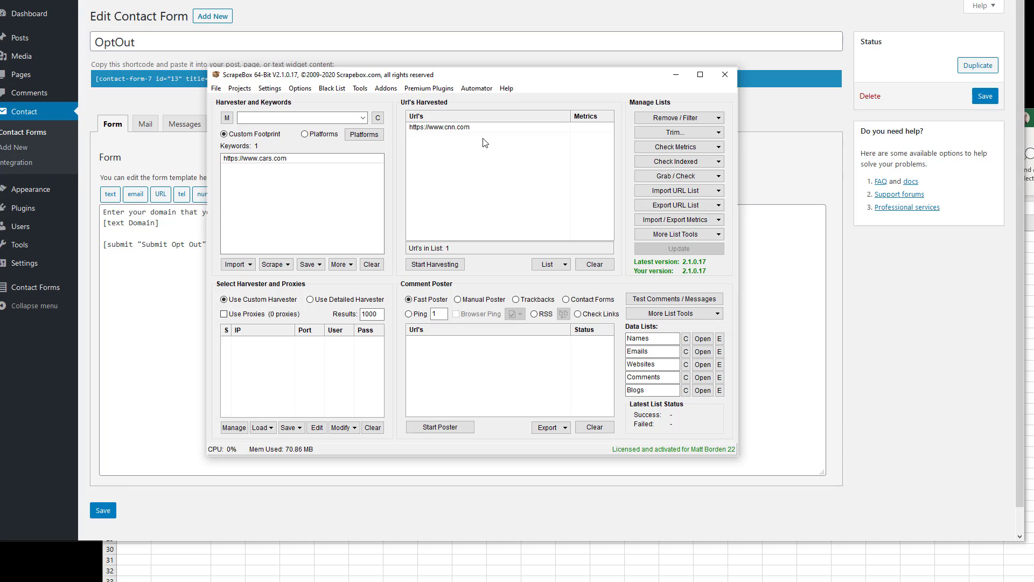
left_click(646, 121)
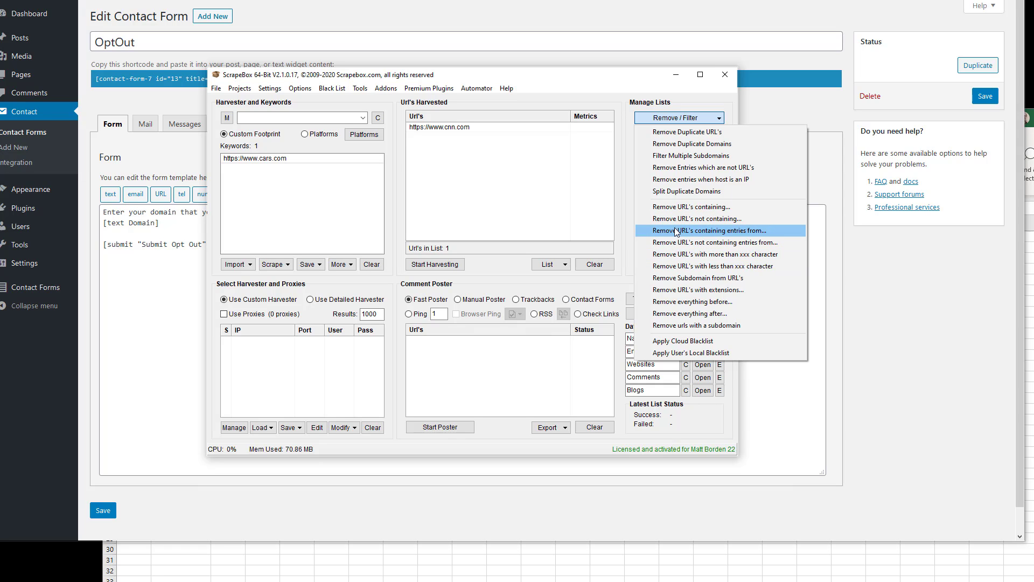
Close the ScrapeBox list menus and minimize ScrapeBox to reveal WordPress
left_click(630, 190)
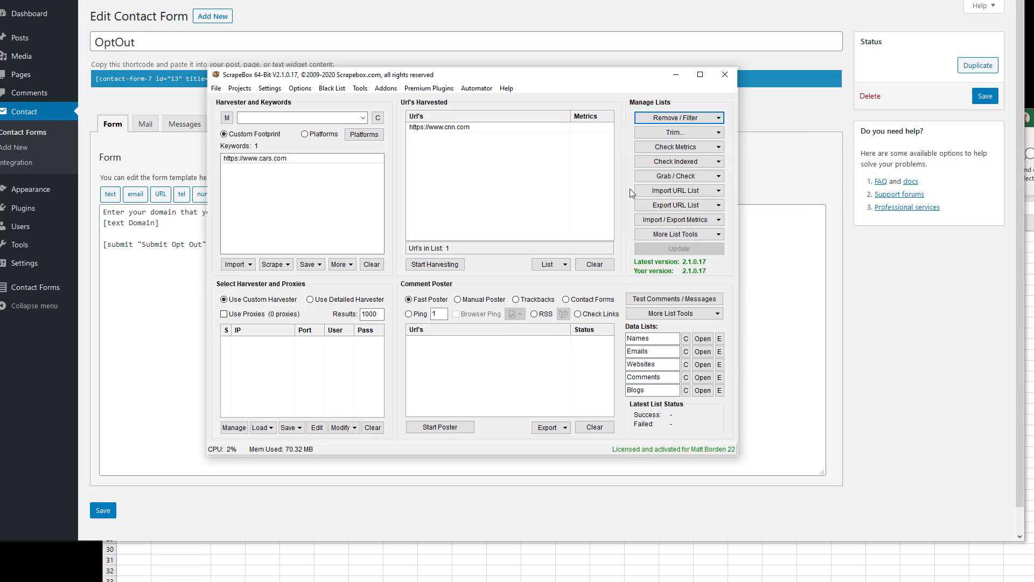
left_click(652, 190)
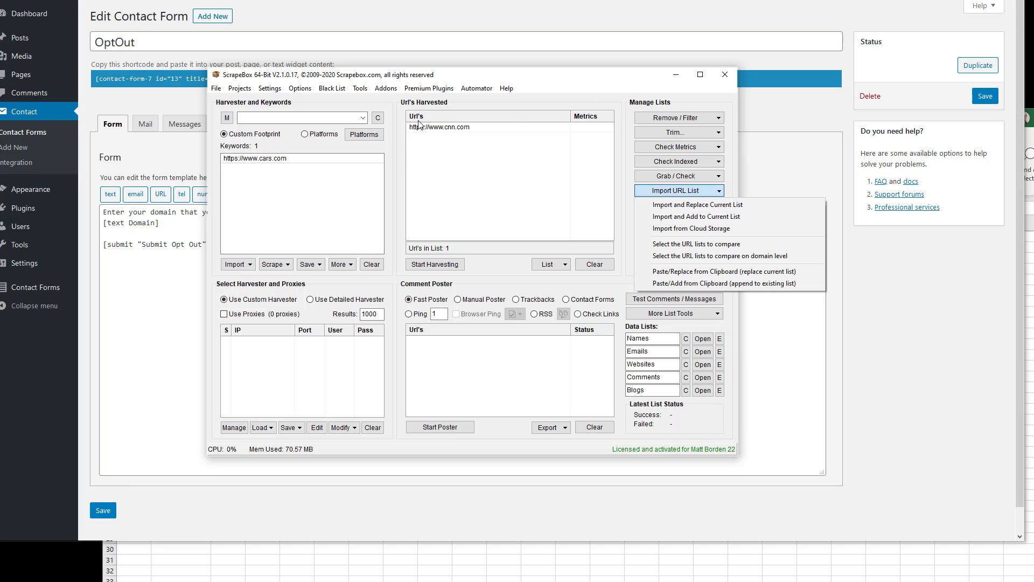
left_click(677, 75)
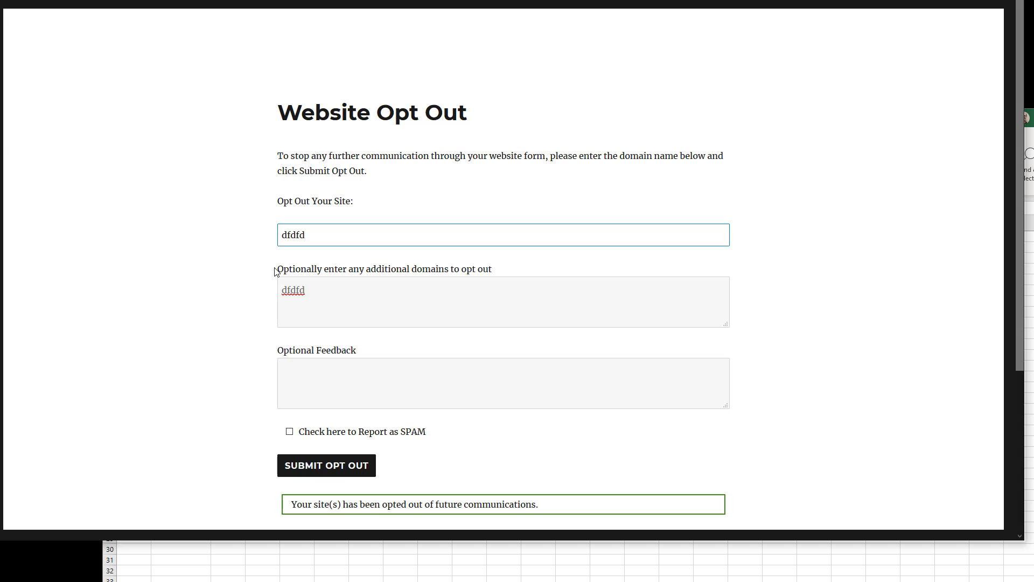
Type and erase 'dfdfd' test lines in the Additional Domains box, then return to the form editor
left_click_drag(275, 269, 499, 275)
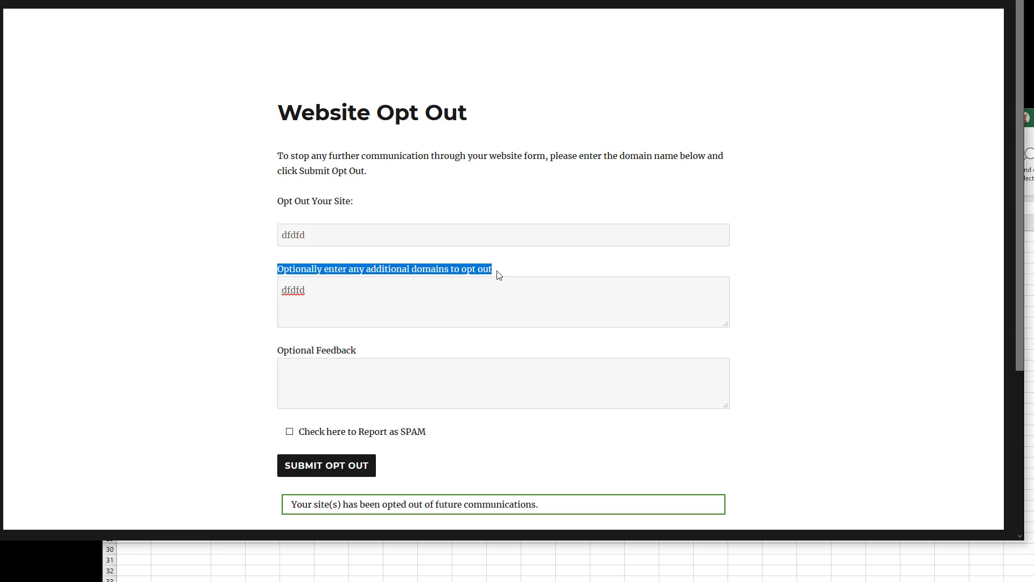
double_click(528, 235)
double_click(434, 298)
left_click(330, 311)
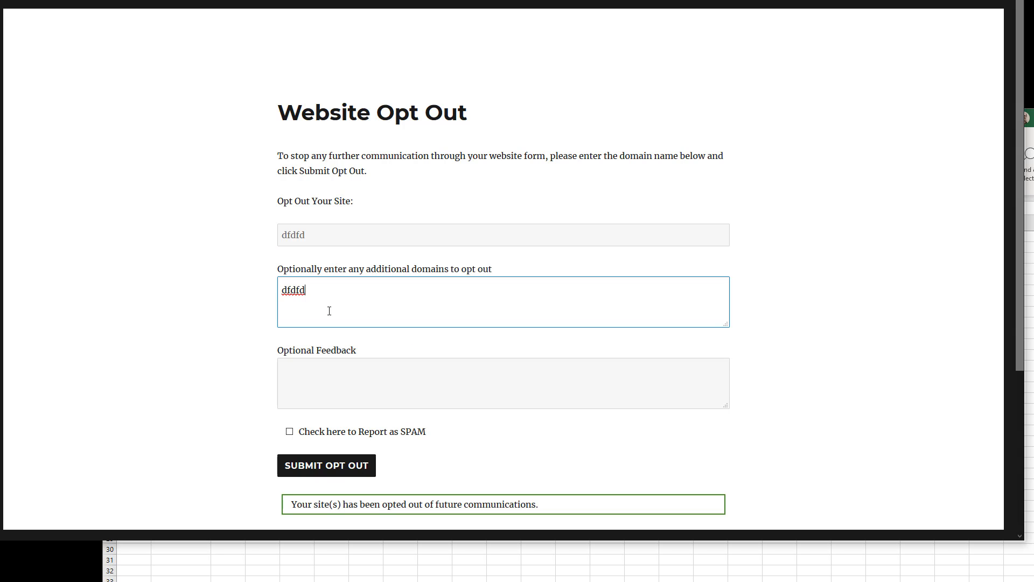
key("Return")
type("dfdfd")
key("Return")
type("dfdfd")
key("BackSpace")
key("BackSpace")
key("BackSpace")
key("BackSpace")
key("BackSpace")
key("BackSpace")
key("BackSpace")
key("BackSpace")
key("BackSpace")
key("BackSpace")
key("BackSpace")
key("BackSpace")
key("BackSpace")
key("BackSpace")
key("BackSpace")
key("BackSpace")
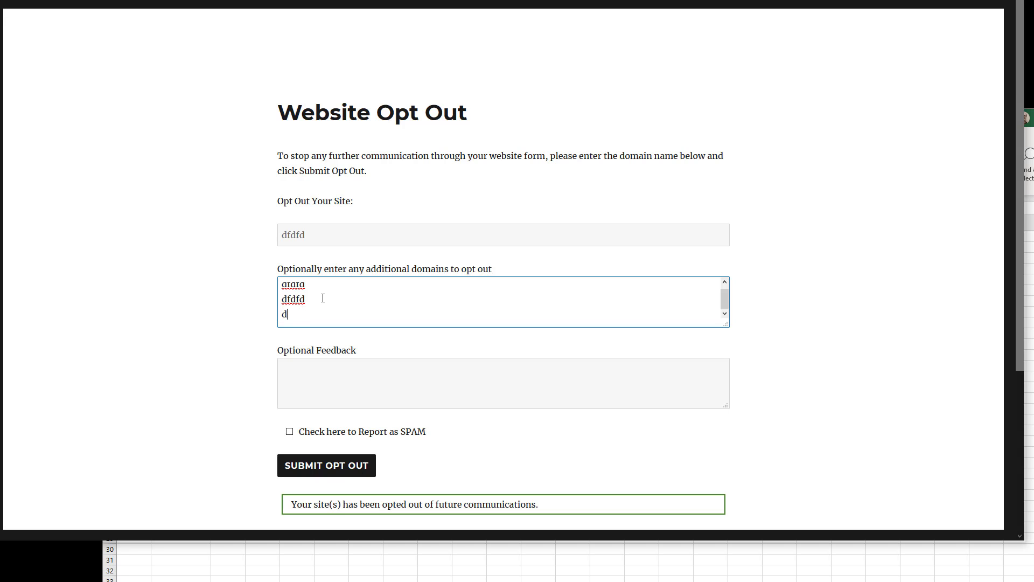
key("BackSpace")
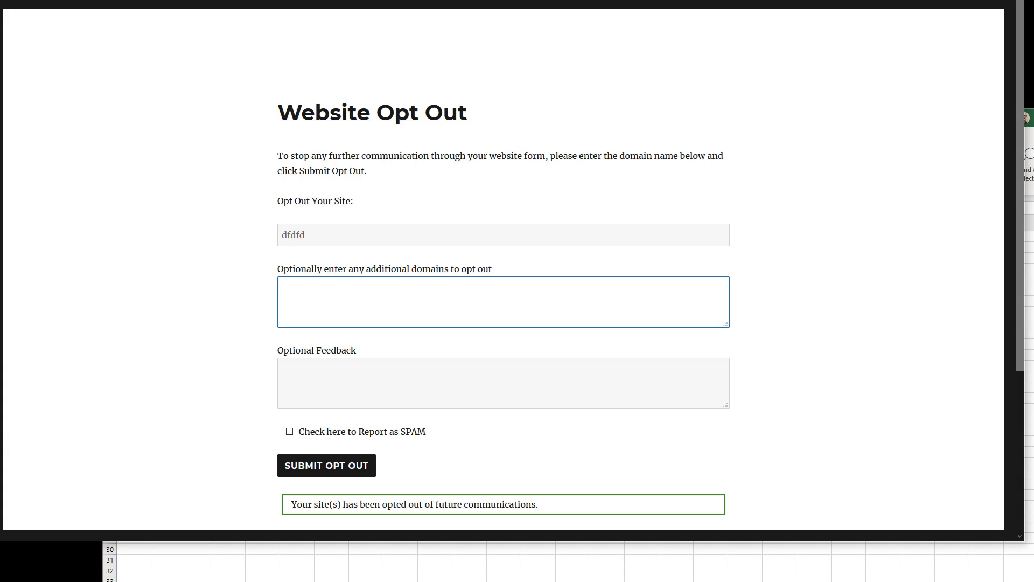
left_click(437, 1)
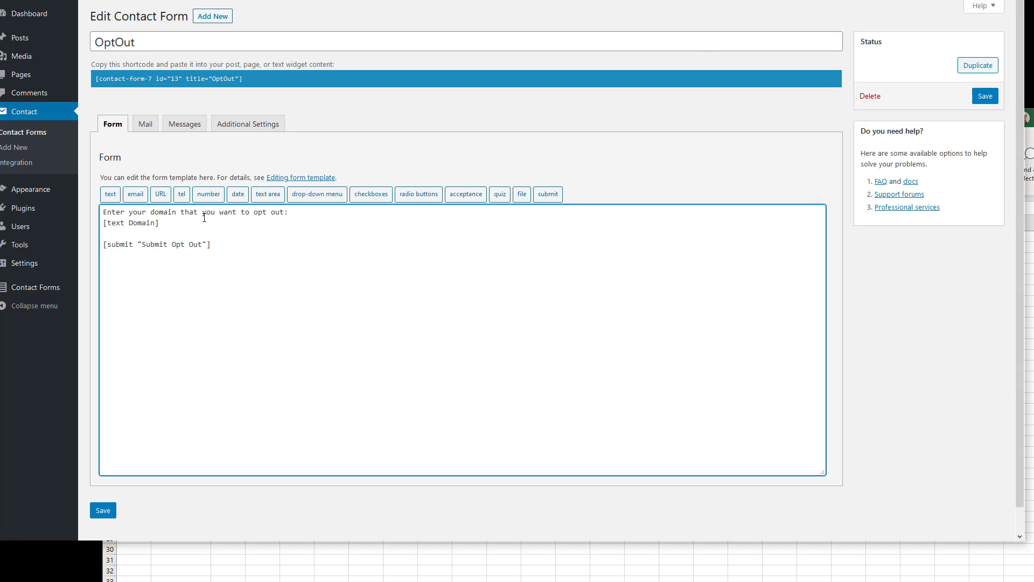
Insert a [textarea AdditionalDomains] tag labelled 'Enter Additional Domains to opt out:' and save
key("Return")
key("Return")
left_click(267, 193)
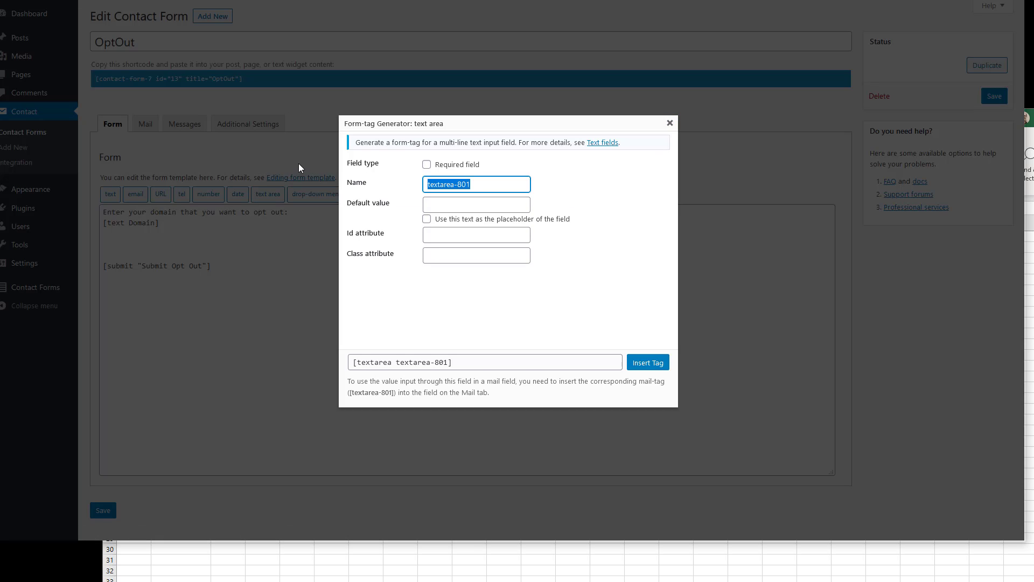
type("Additional Domains")
left_click(641, 362)
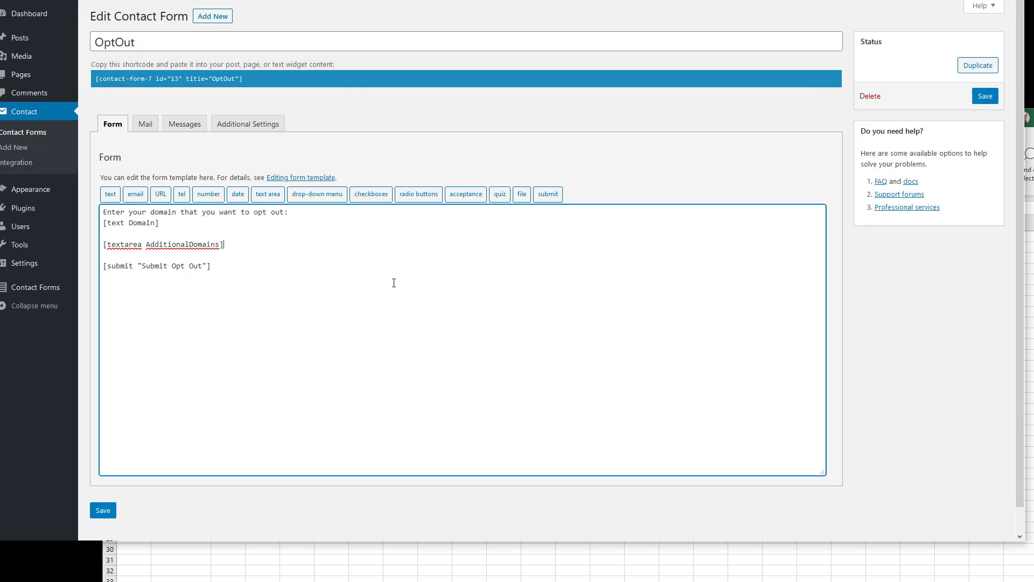
left_click(180, 231)
key("Return")
type("En")
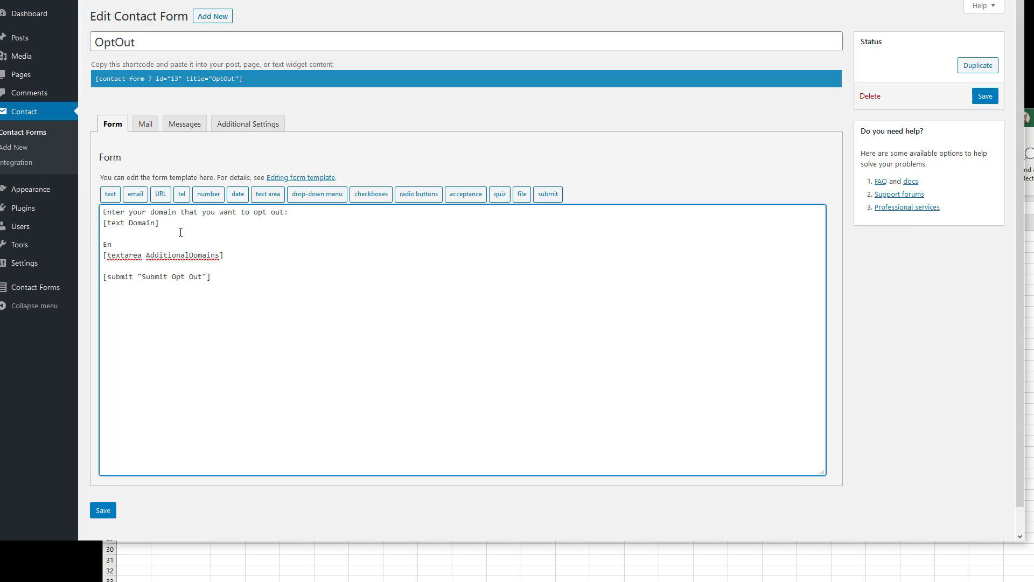
type("ter Additional Domains to opt out:")
left_click(103, 511)
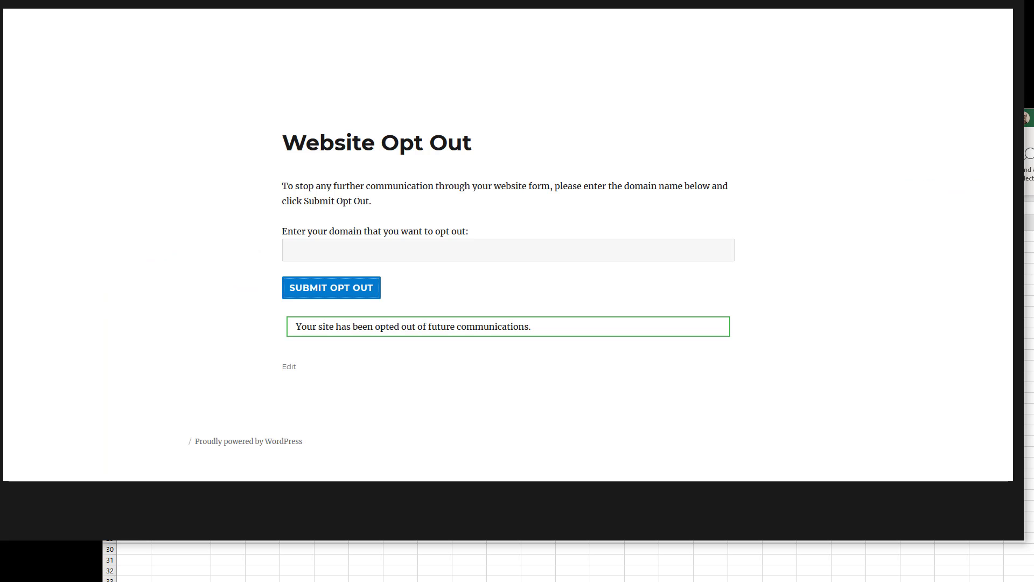
Reload the opt-out page and submit cars.com with trucks.com and vans.com as additional domains
key("F5")
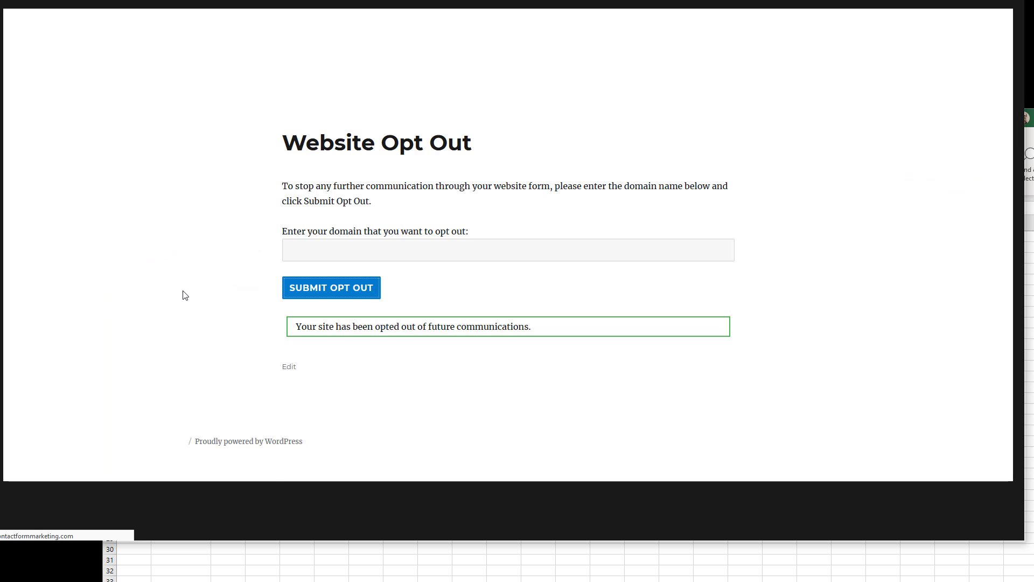
left_click(335, 341)
left_click(352, 250)
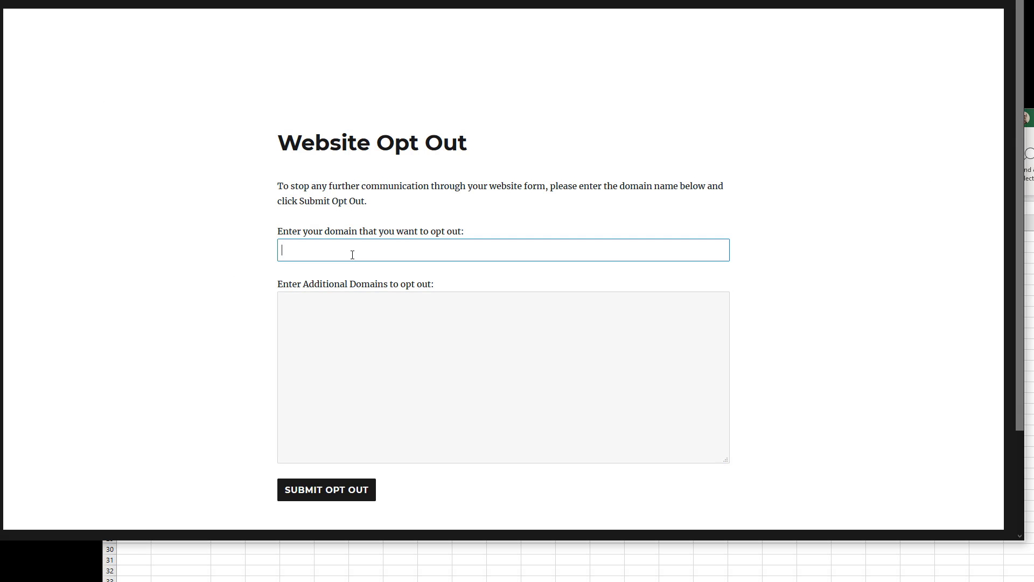
type("cars.com")
key("Tab")
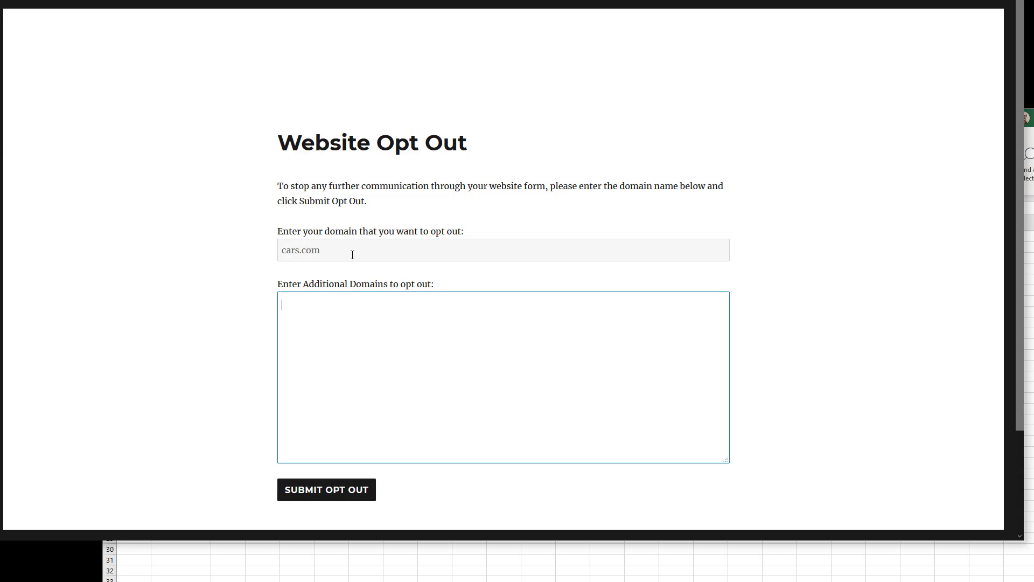
type("trucks.com")
key("Return")
type("vans.com")
scroll(317, 399, "down", 2)
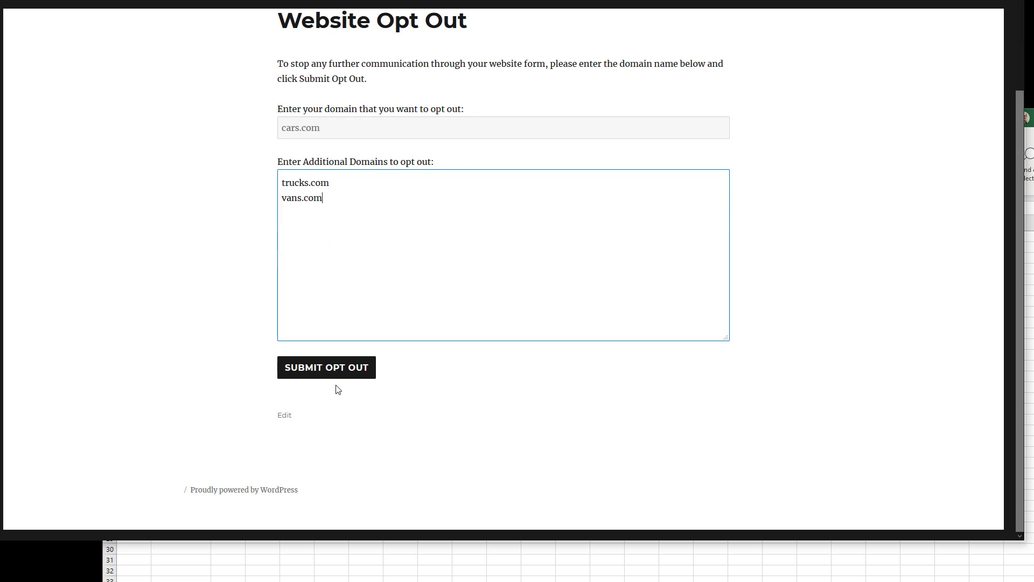
left_click(338, 371)
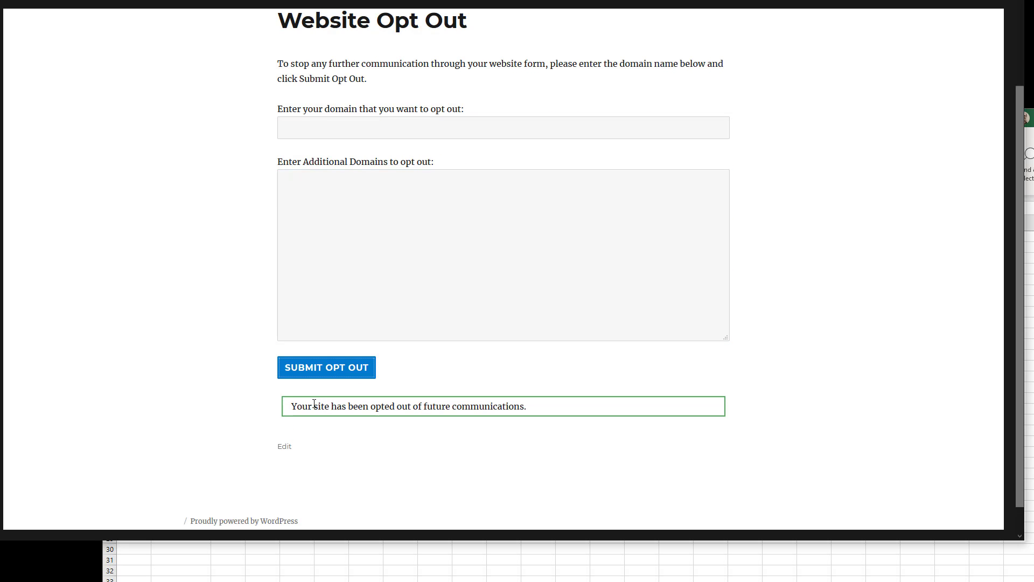
scroll(521, 362, "up", 2)
left_click(555, 1)
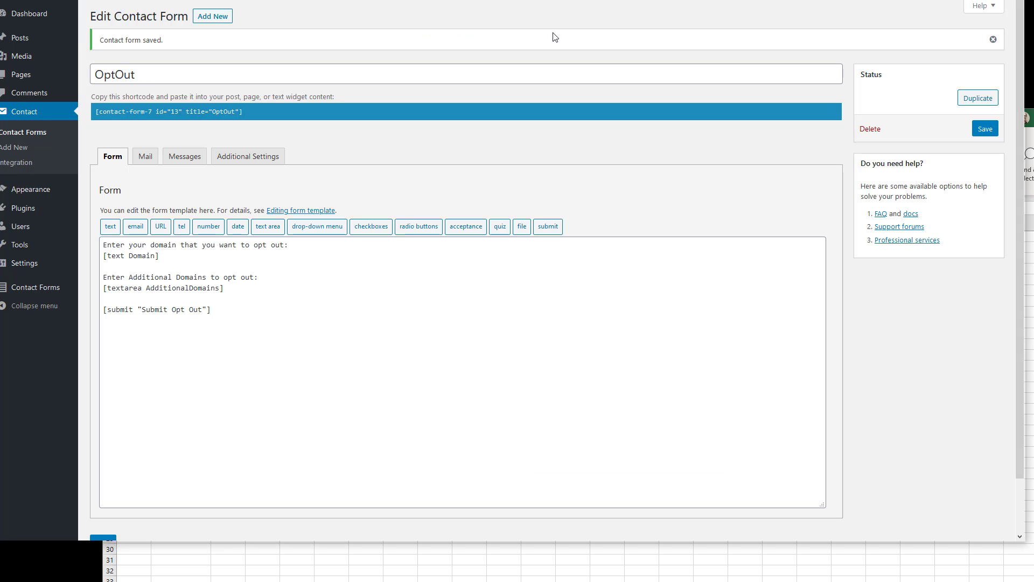
Open OptOut's 10 saved entries and select the trucks.com vans.com AdditionalDomains text
mouse_move(38, 289)
left_click(108, 290)
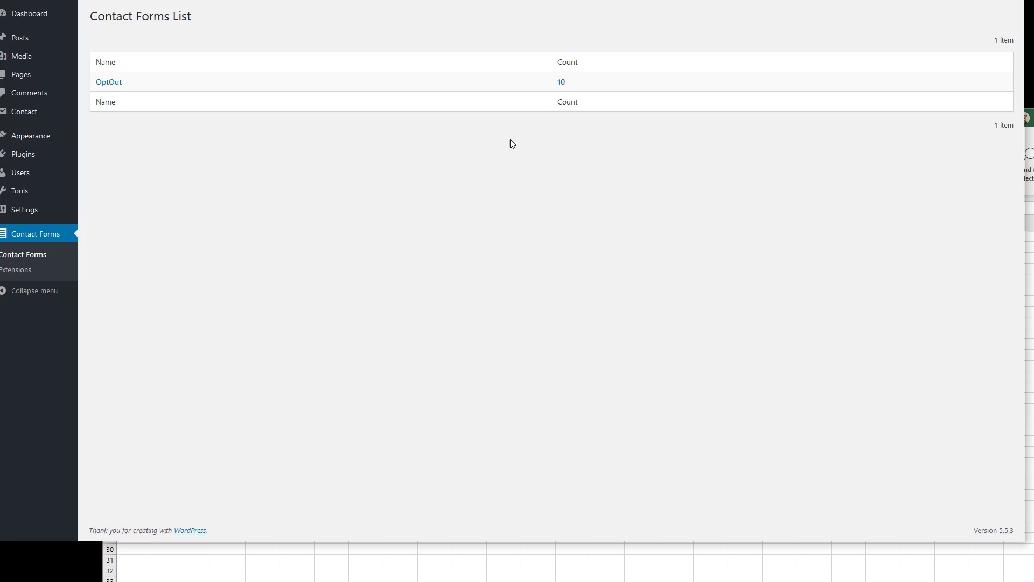
left_click(561, 82)
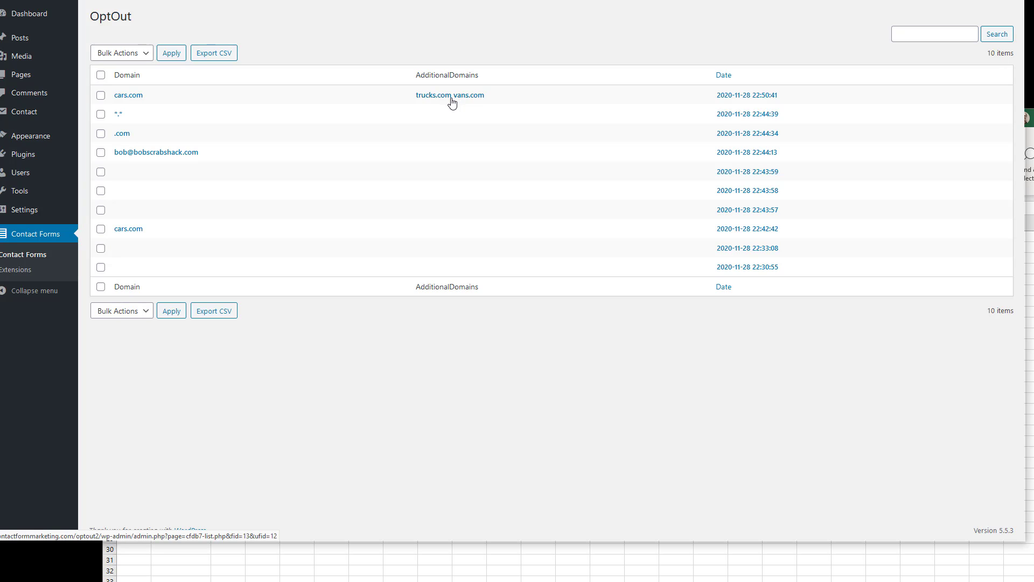
left_click_drag(407, 96, 502, 100)
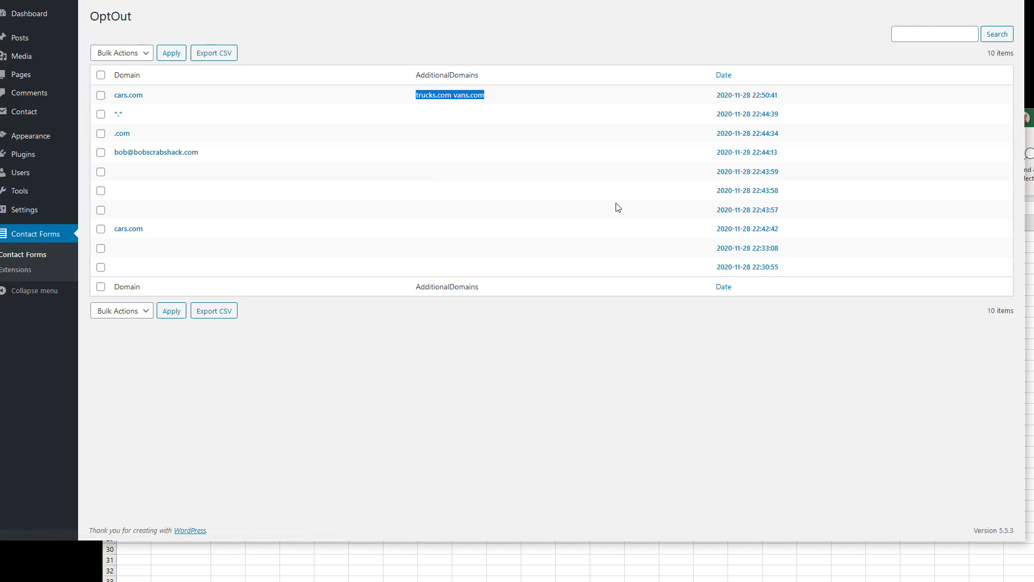
On the OptOut submissions list, select all ten entries and bulk-delete them
key("alt+Tab")
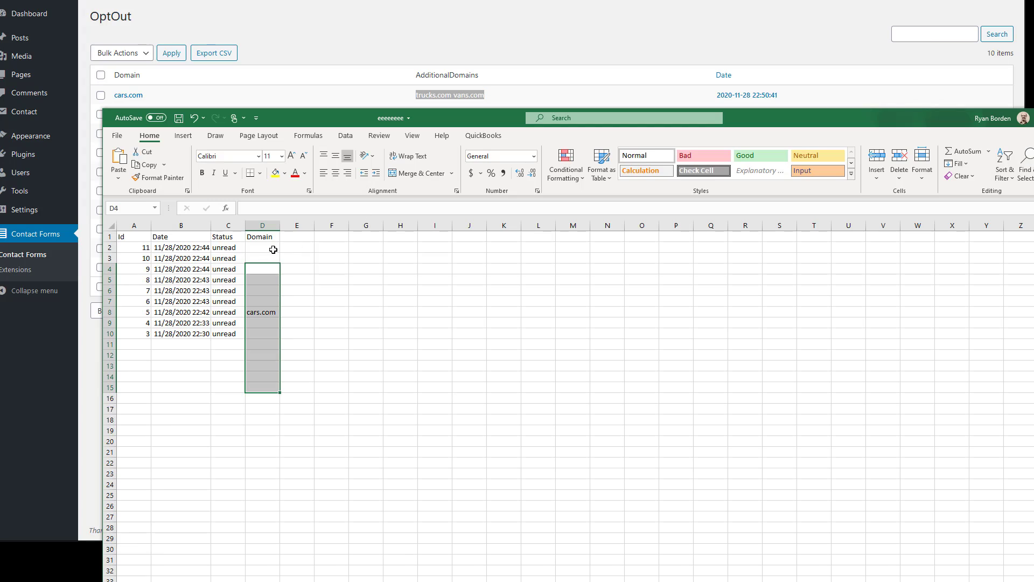
left_click(513, 56)
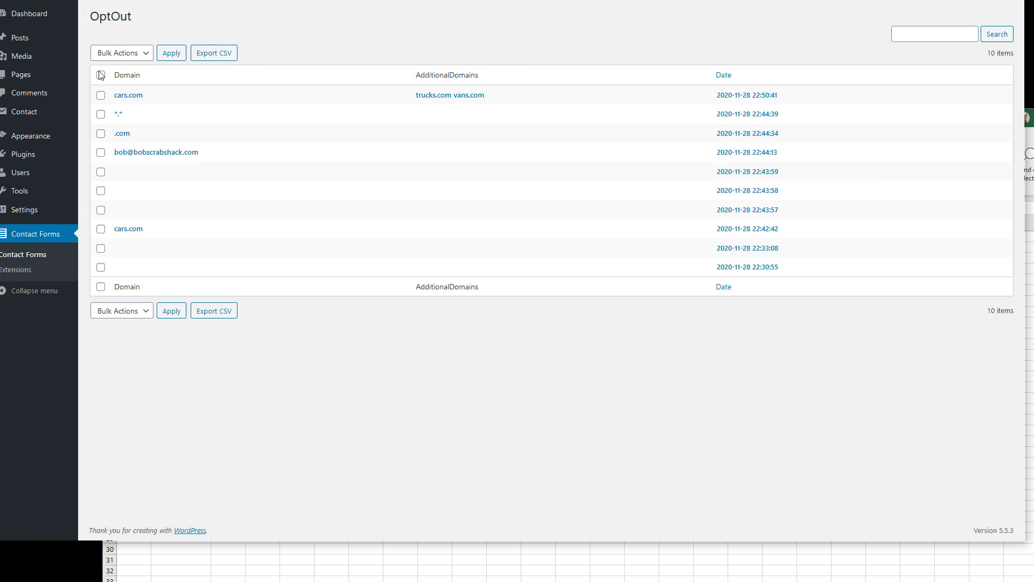
left_click(100, 75)
left_click(121, 54)
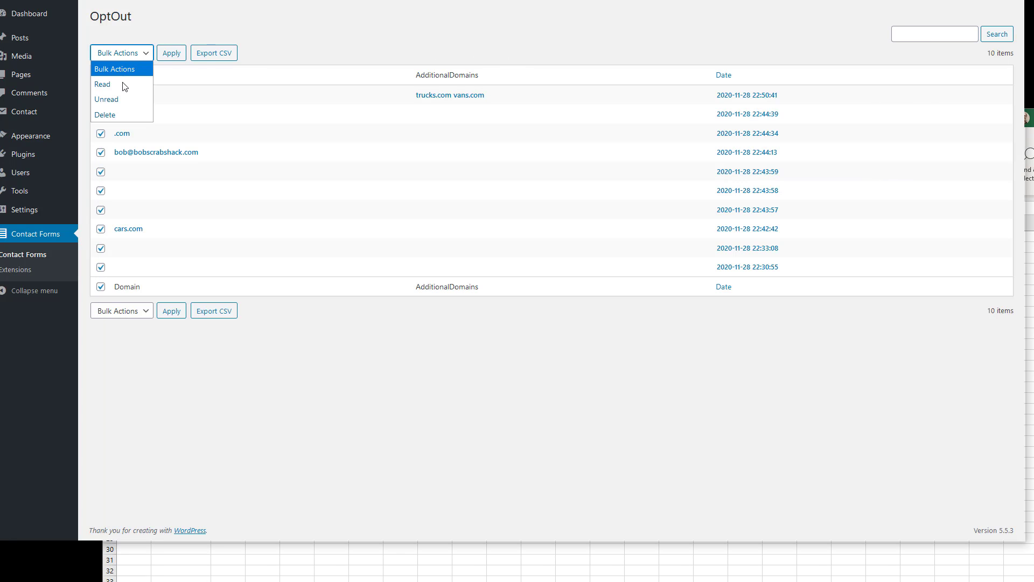
left_click(111, 111)
left_click(172, 55)
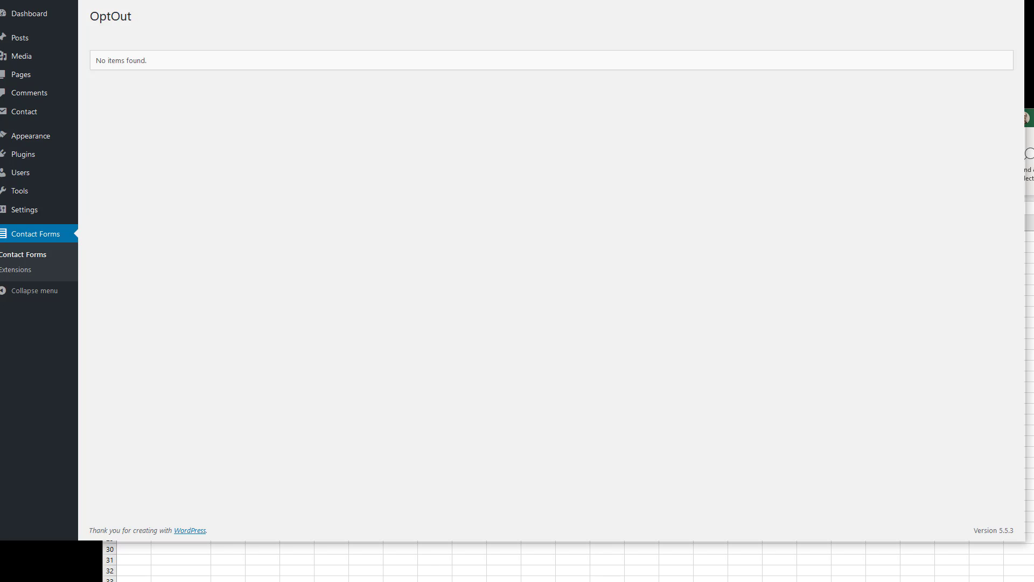
Close the exported OptOut CSV workbook in Excel with Don't Save, returning to the Website Opt Out page
key("alt+Tab")
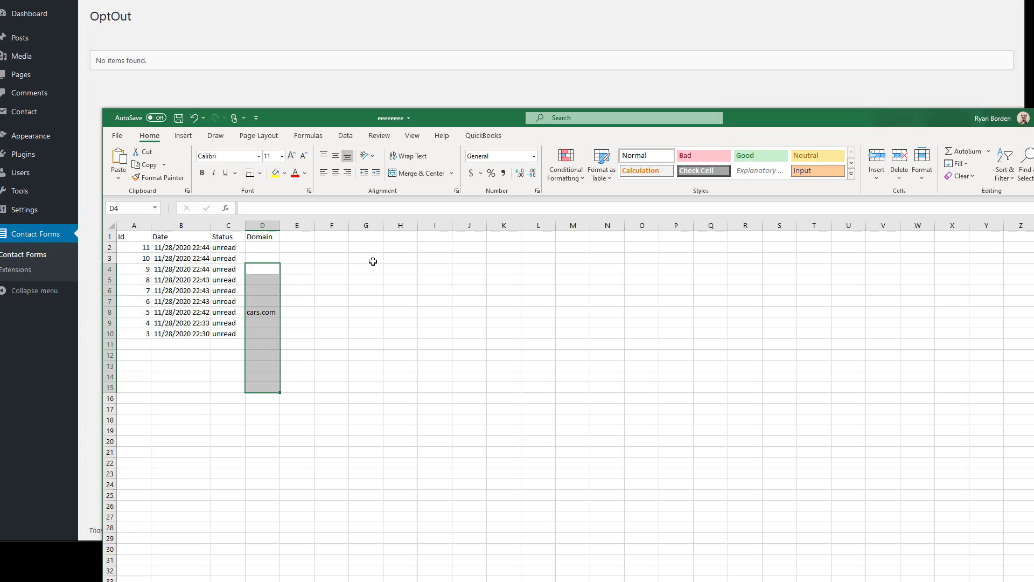
left_click(429, 89)
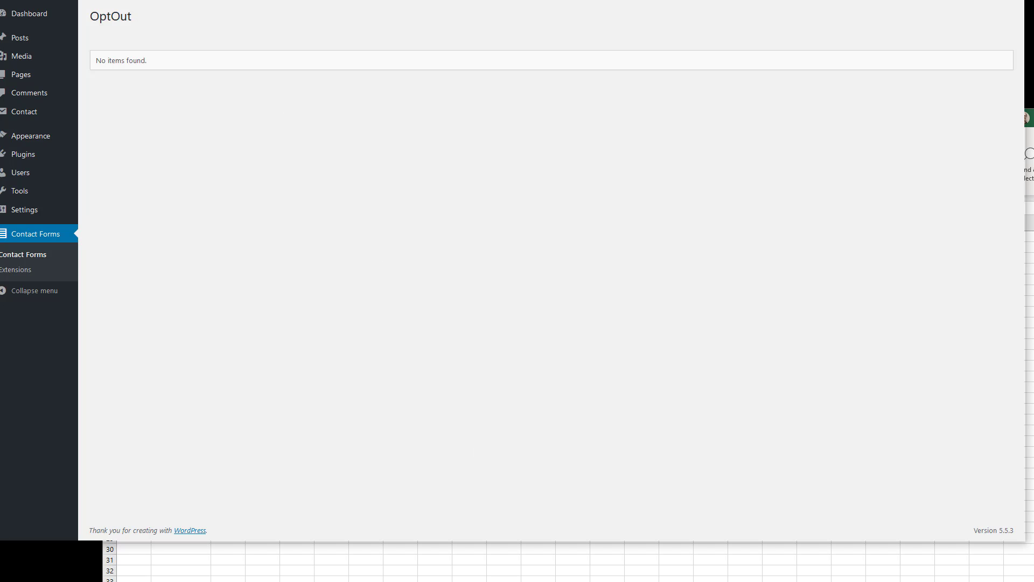
left_click(634, 555)
left_click(324, 66)
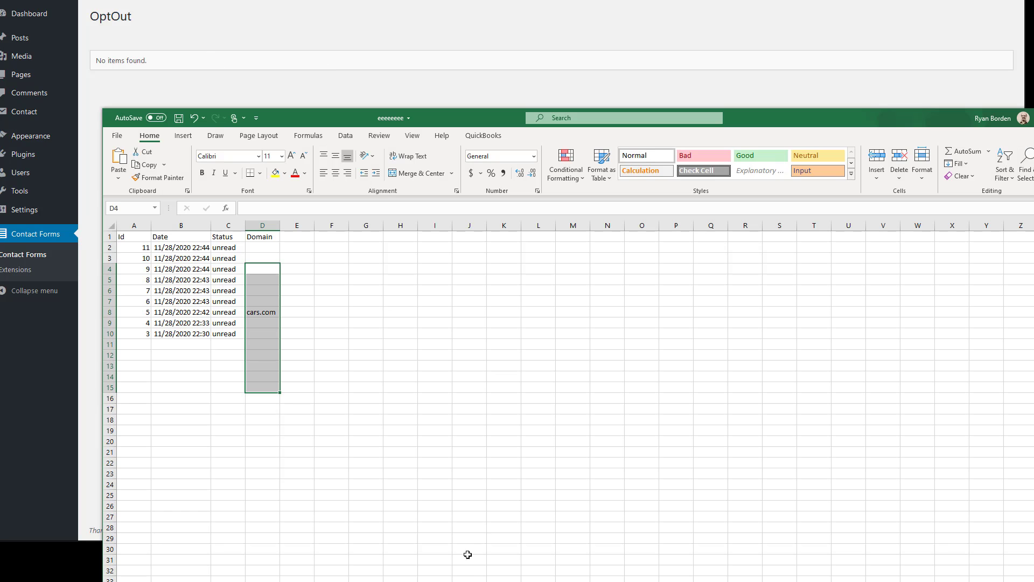
left_click(465, 560)
left_click(532, 67)
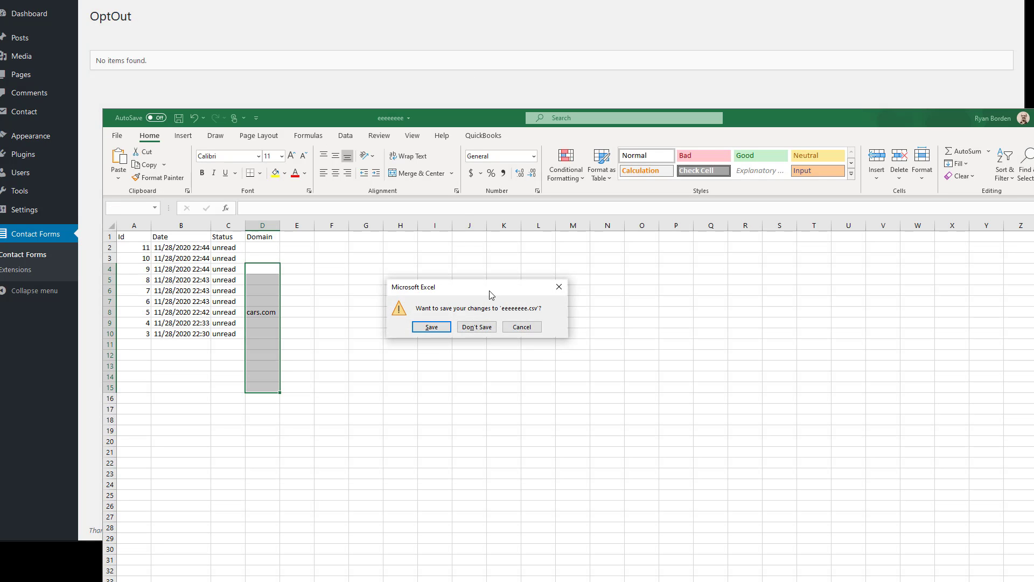
left_click(489, 325)
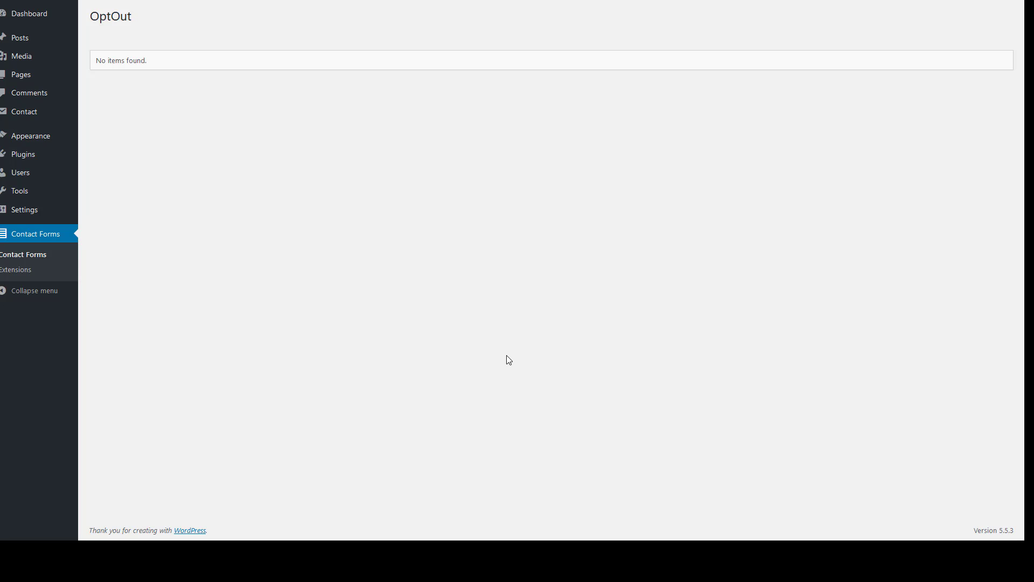
left_click(856, 1)
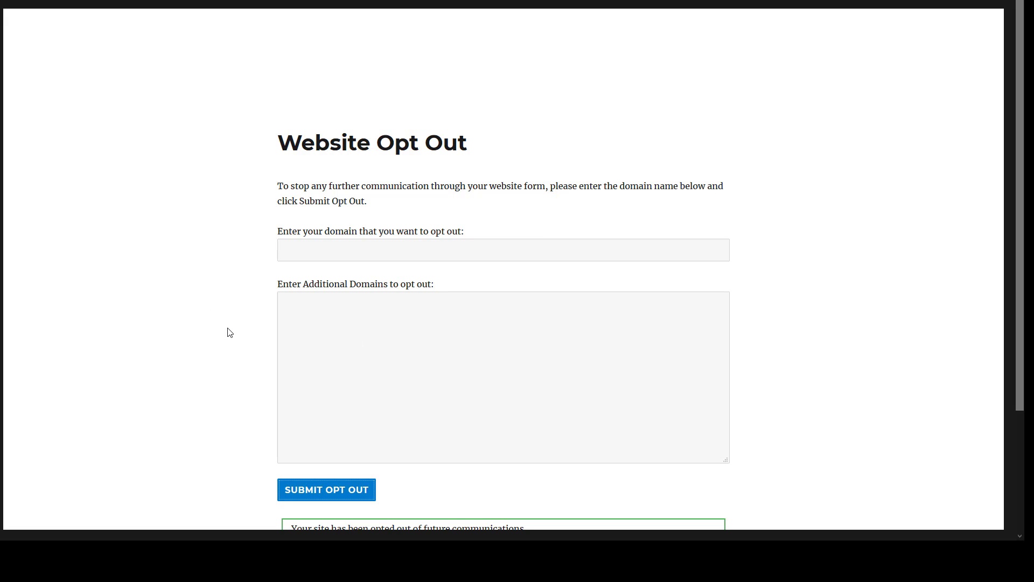
From Contact > Contact Forms, open the OptOut form in the editor
scroll(291, 398, "down", 2)
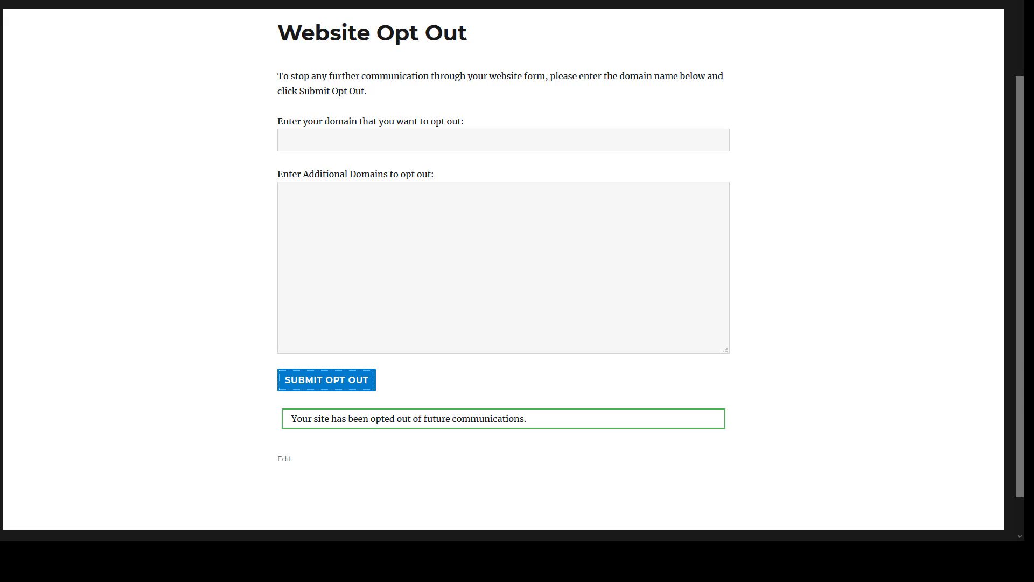
key("ctrl+shift+Tab")
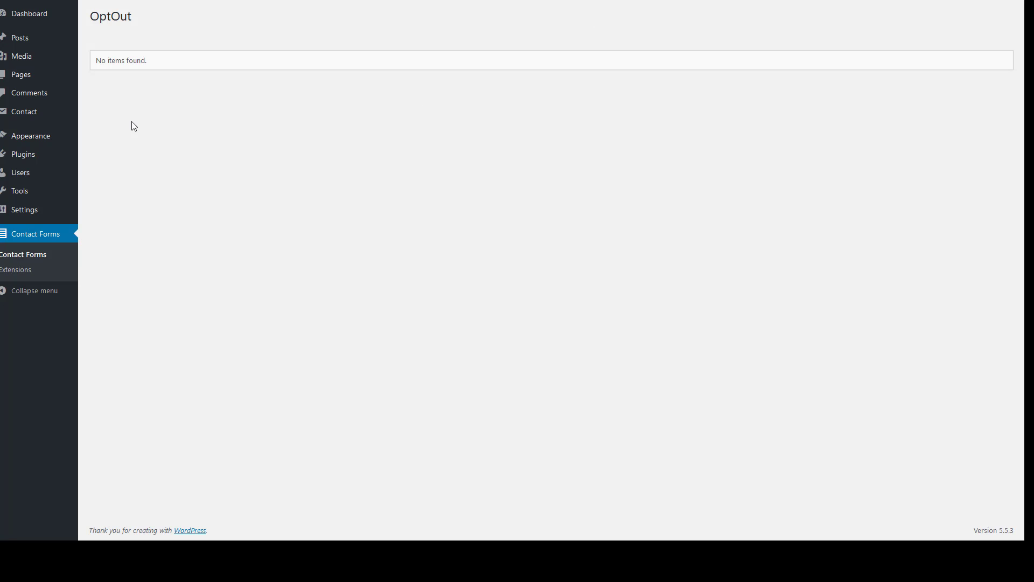
mouse_move(60, 111)
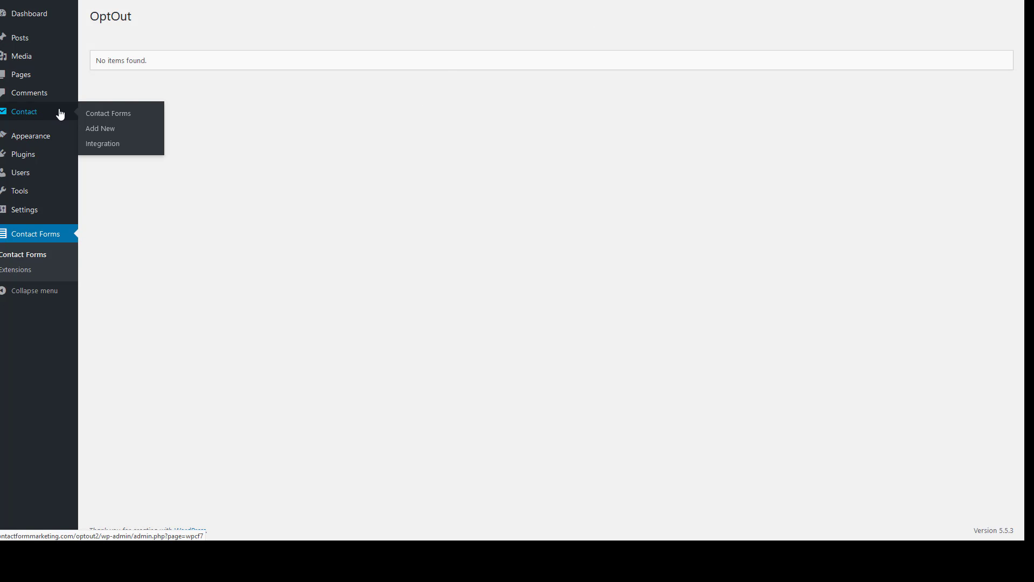
left_click(104, 119)
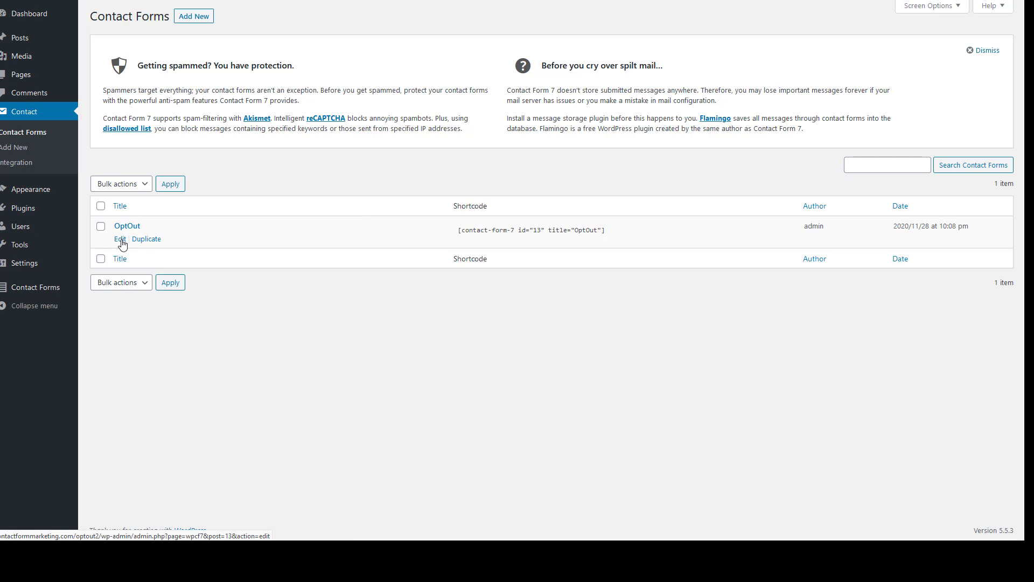
left_click(122, 244)
Check the Optional Feedback label wording on the live form, then return to the template editor
key("ctrl+Tab")
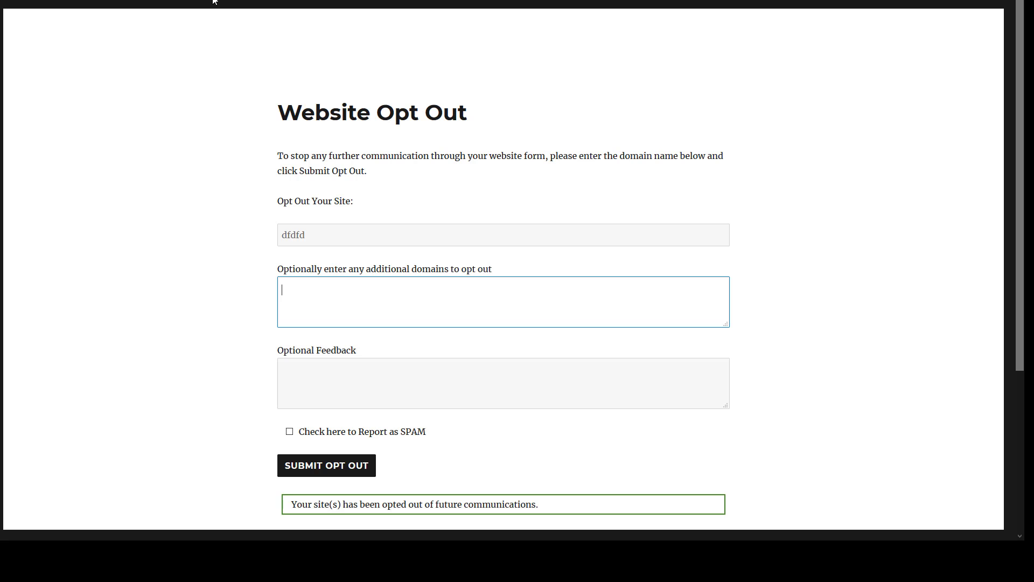
left_click_drag(366, 353, 255, 359)
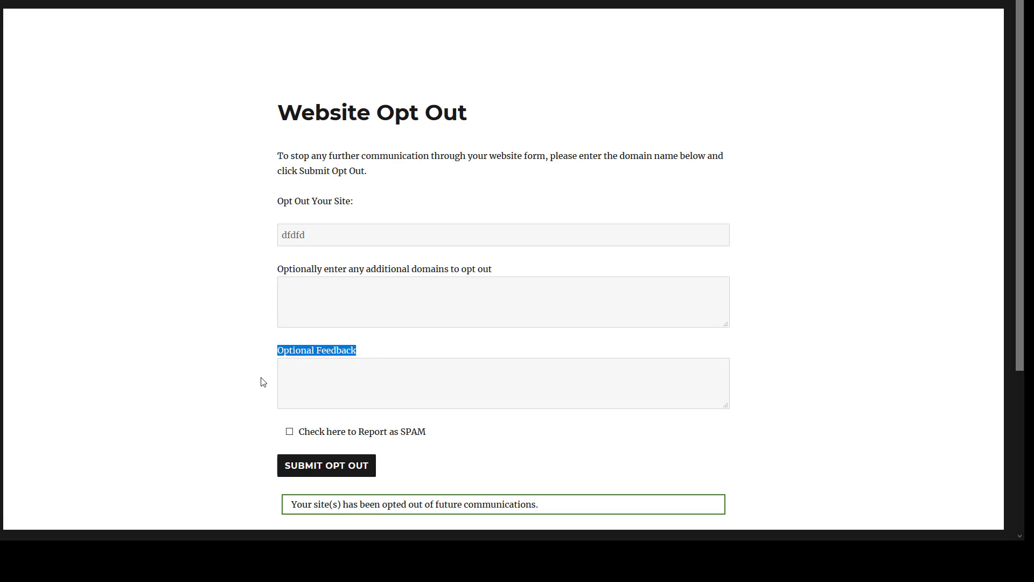
key("ctrl+Tab")
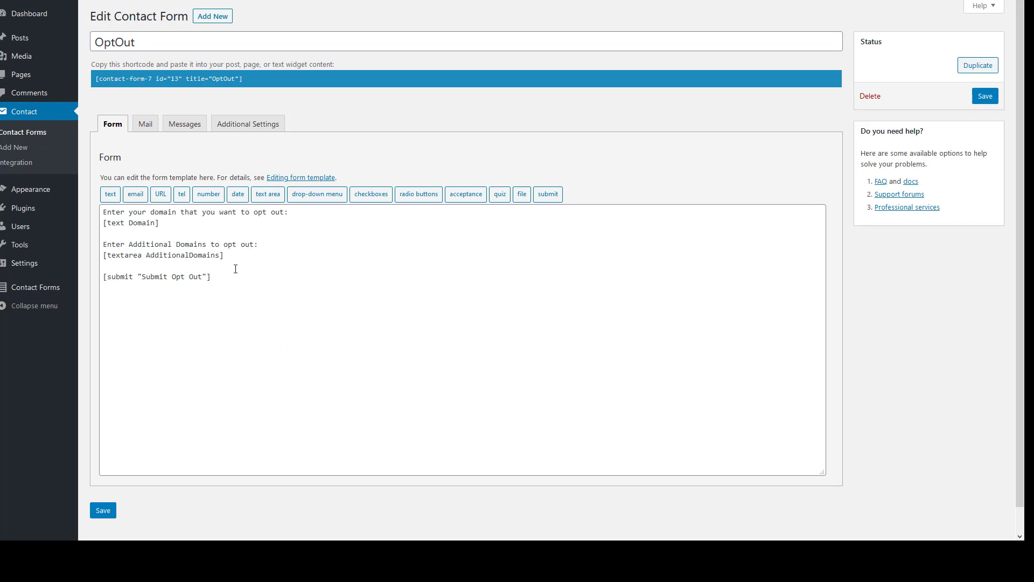
Insert a [textarea Comments] field labelled 'Optional Feedback' below the additional domains field
left_click(232, 255)
key("Return")
key("Return")
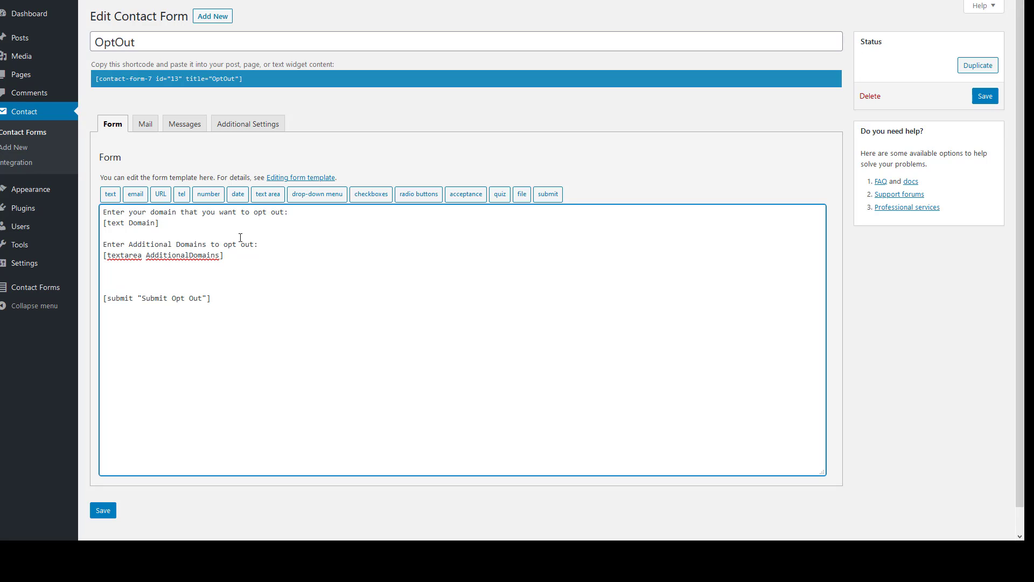
left_click(271, 196)
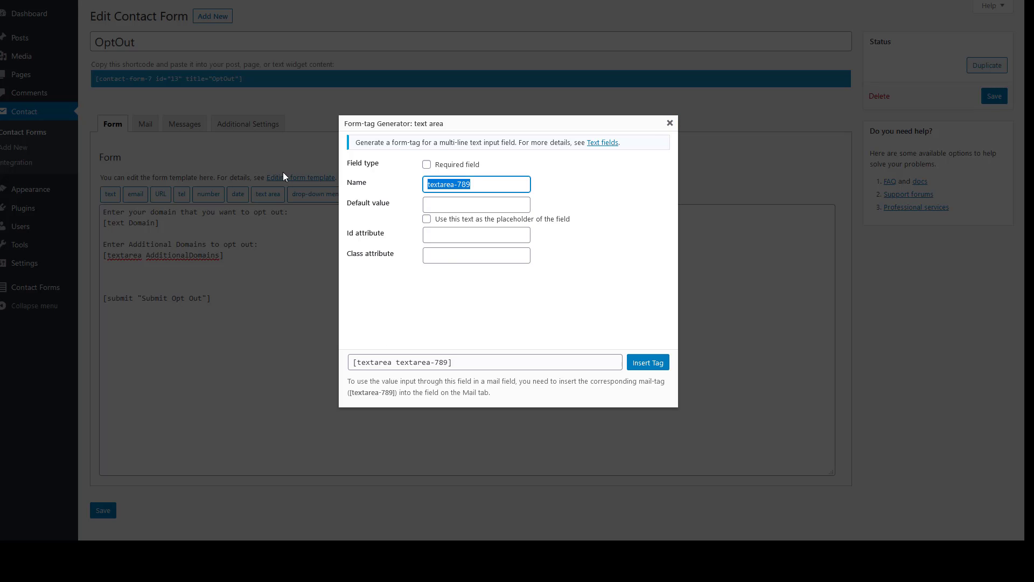
type("Comments")
left_click(657, 361)
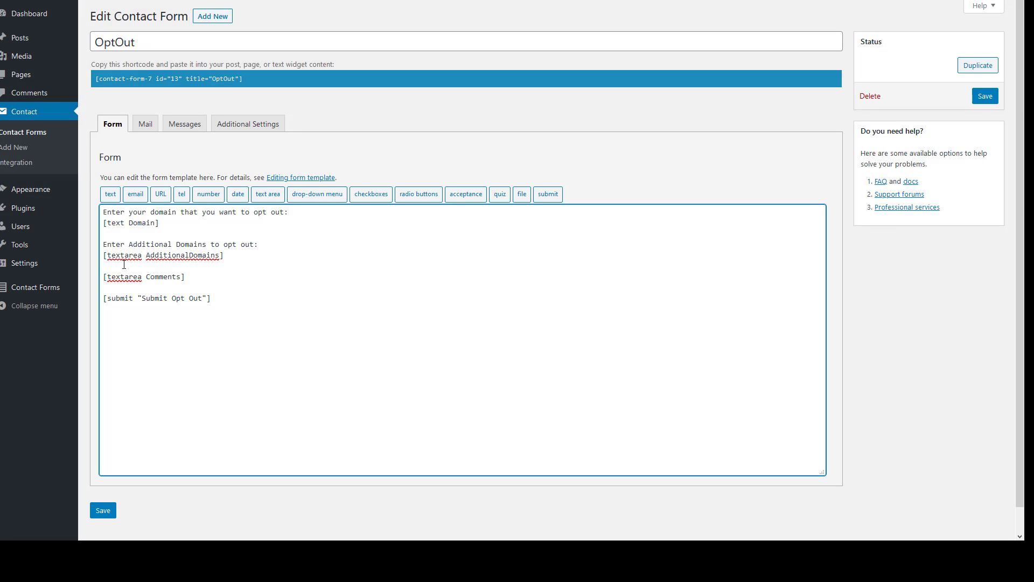
left_click(189, 266)
key("Return")
type("Optional Feedback:")
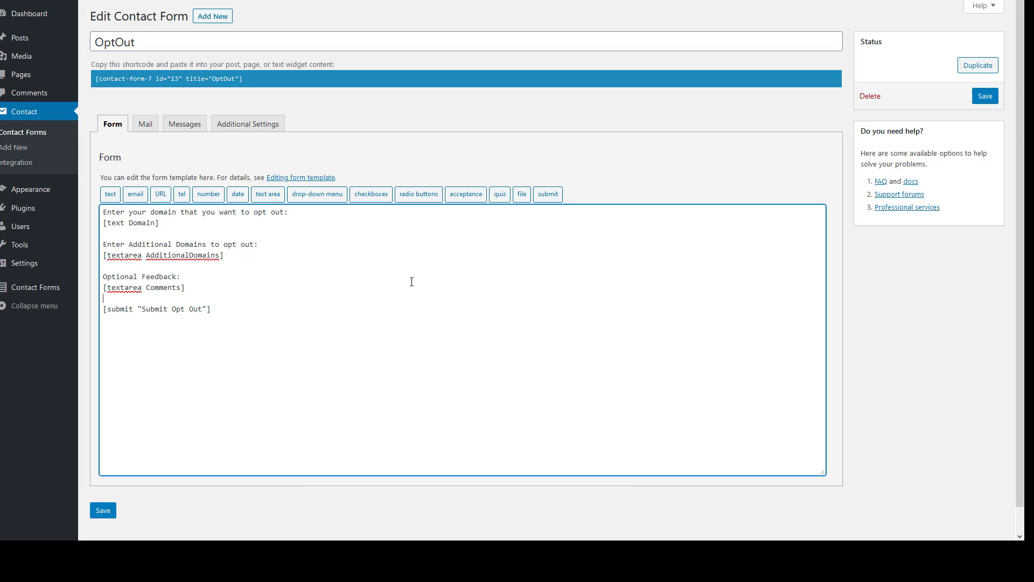
key("Return")
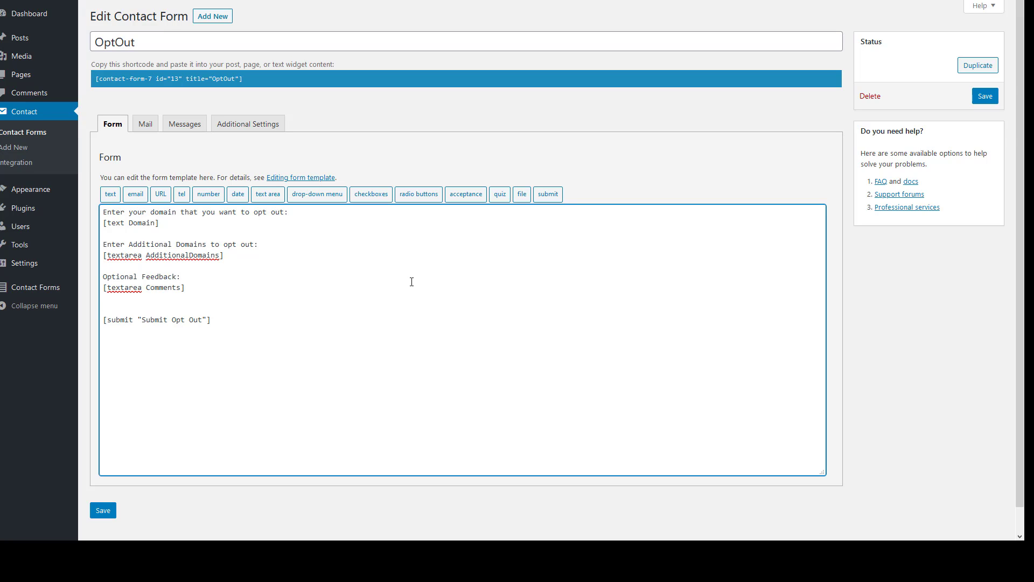
key("Return")
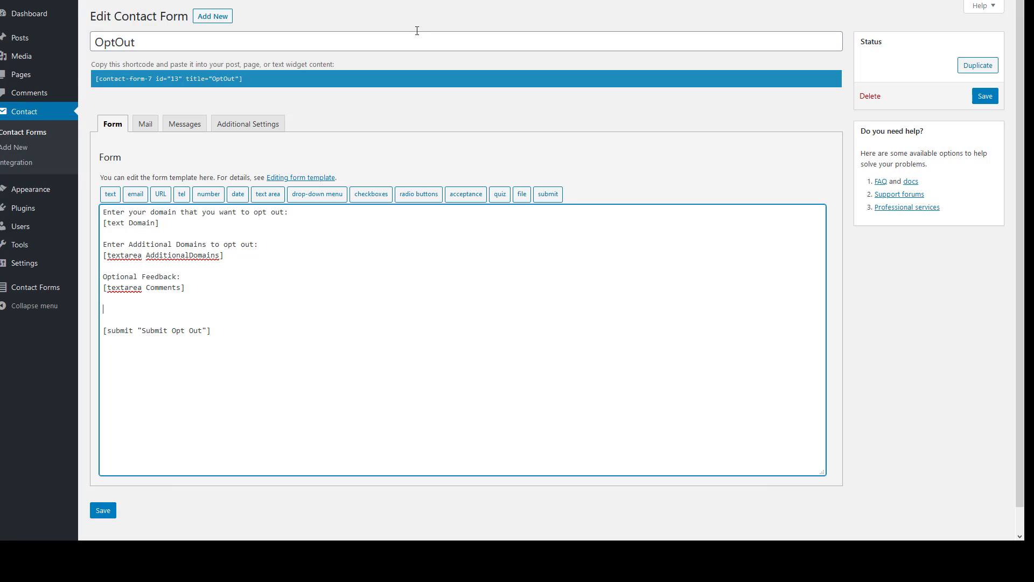
Add a checkboxes tag named spam with the option 'Was this message Spam?'
left_click(376, 195)
double_click(468, 195)
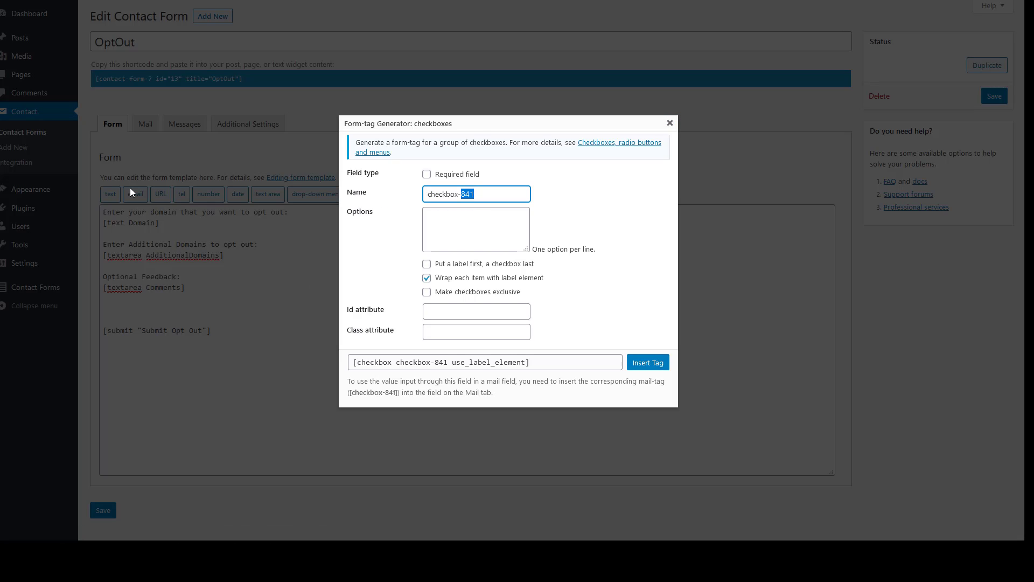
key("BackSpace")
key("BackSpace")
key("BackSpace")
key("BackSpace")
key("BackSpace")
key("BackSpace")
key("BackSpace")
key("BackSpace")
key("BackSpace")
key("BackSpace")
type("soam")
key("BackSpace")
key("BackSpace")
key("BackSpace")
type("pam")
left_click(441, 212)
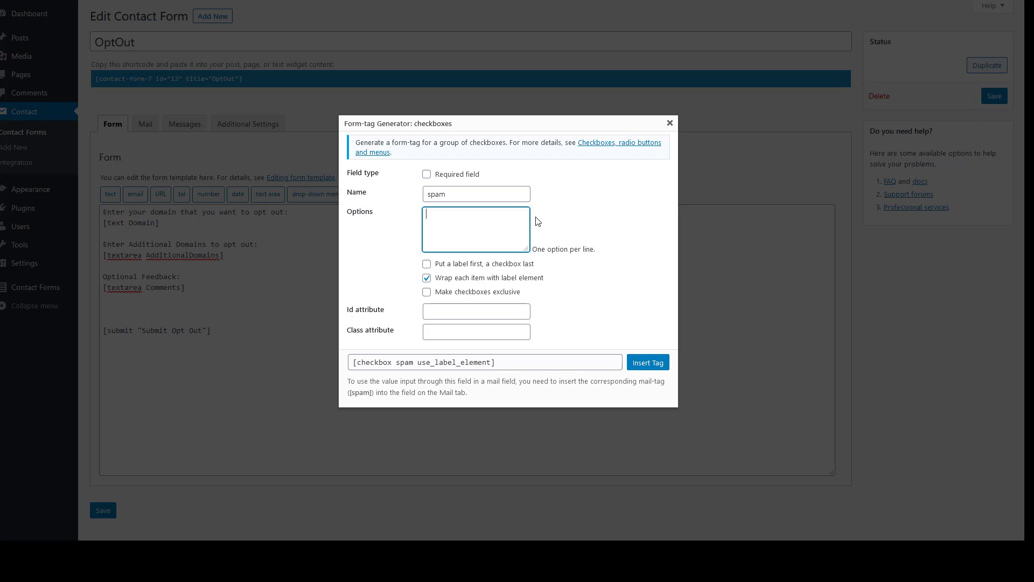
type("Was this message Spam?")
left_click(652, 365)
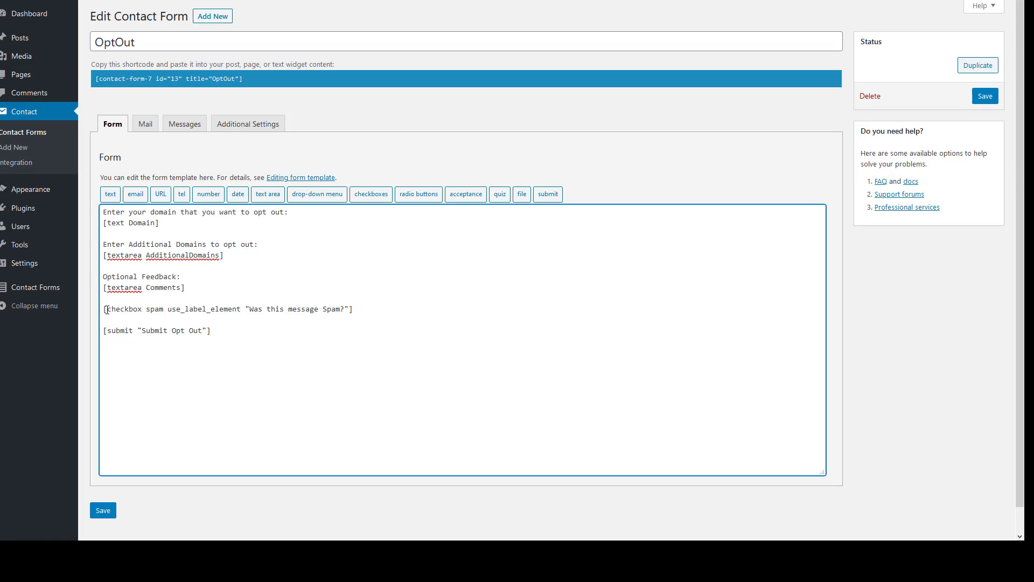
Review the spam checkbox tag and Optional Feedback label in the template, then save the form
left_click_drag(108, 310, 155, 310)
left_click_drag(103, 276, 176, 277)
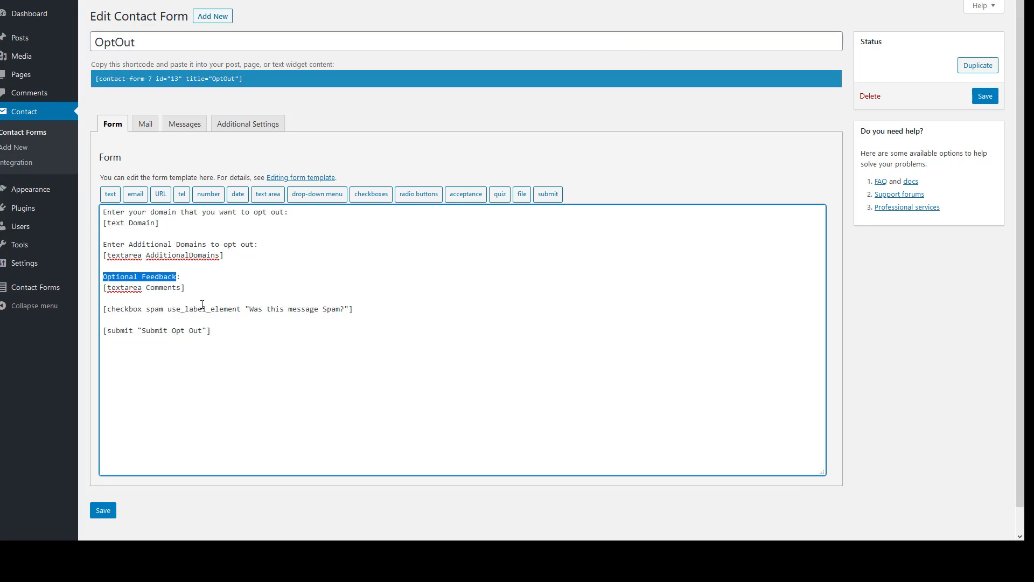
left_click_drag(107, 309, 241, 309)
left_click(146, 309)
left_click_drag(246, 309, 347, 310)
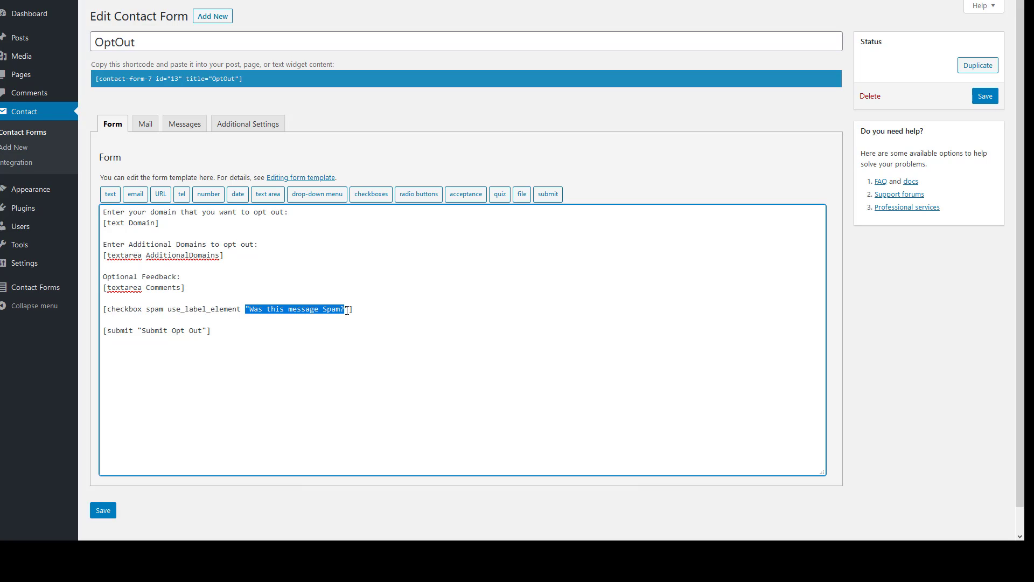
left_click(103, 511)
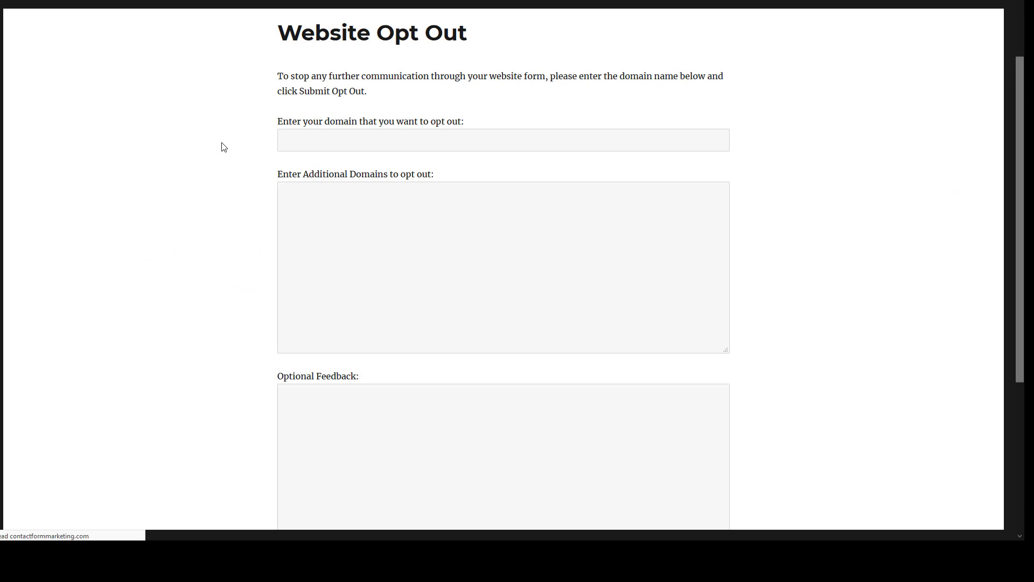
Submit a test opt-out on the live form with feedback and the spam checkbox ticked
scroll(386, 205, "down", 2)
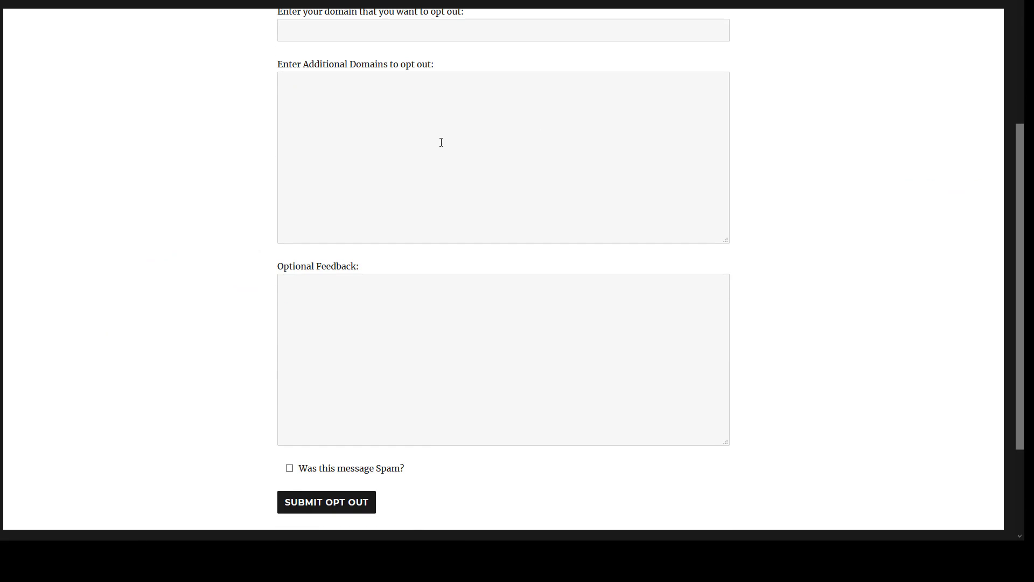
left_click(375, 164)
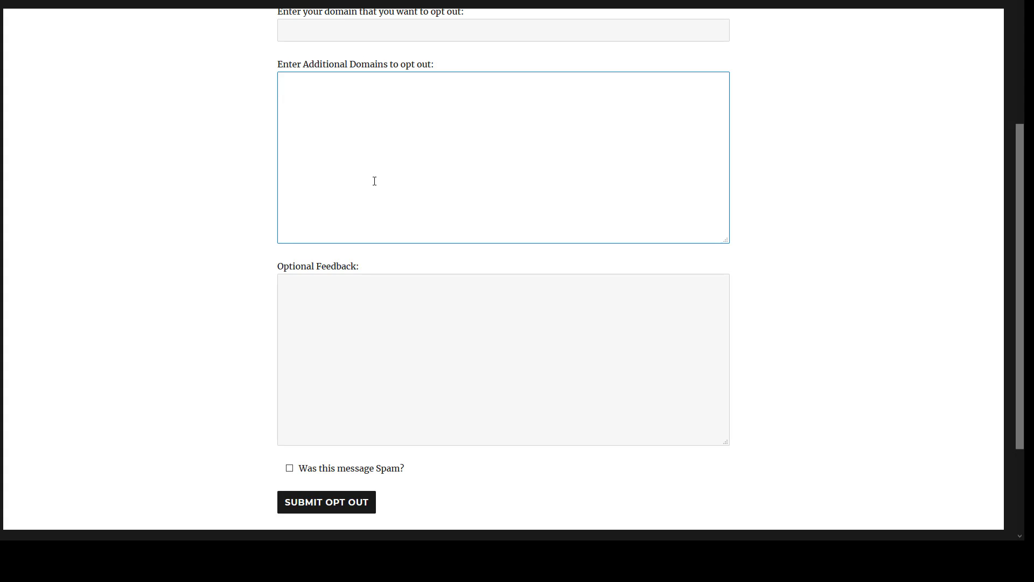
left_click(374, 348)
scroll(373, 348, "down", 3)
key("Tab")
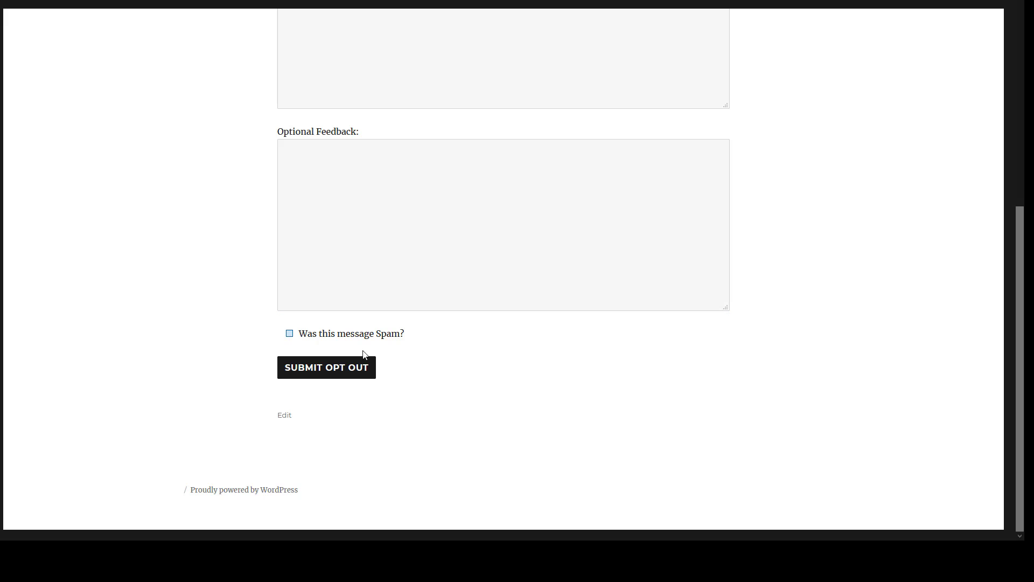
left_click(362, 373)
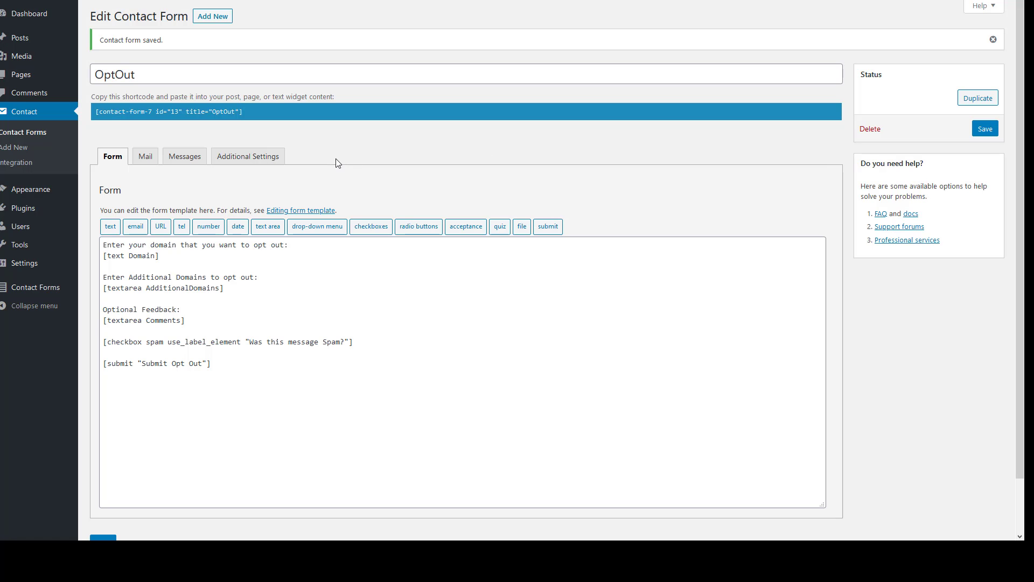
View the OptOut entries showing the new Comments and Spam columns, then return to the live form
mouse_move(30, 287)
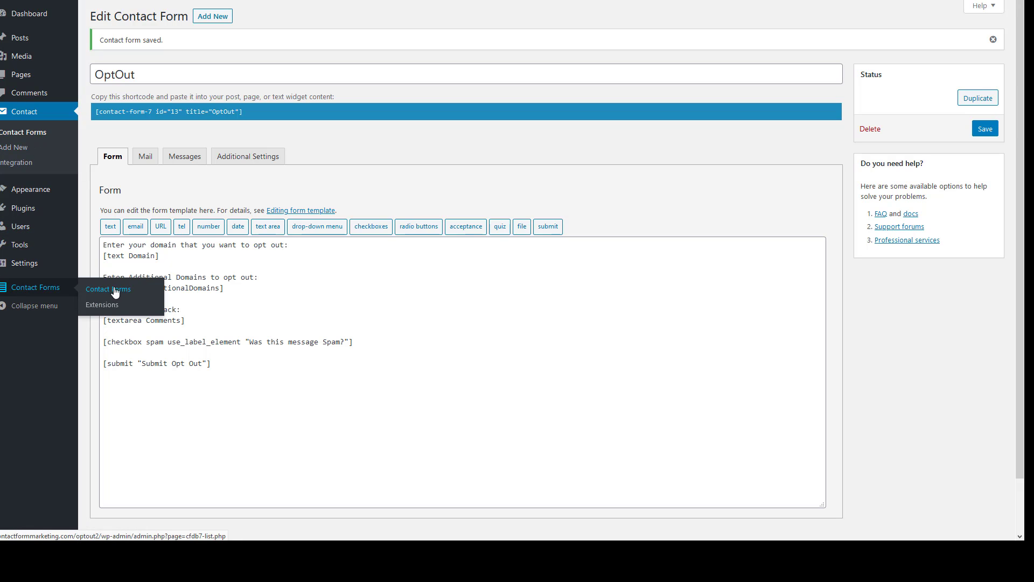
left_click(114, 292)
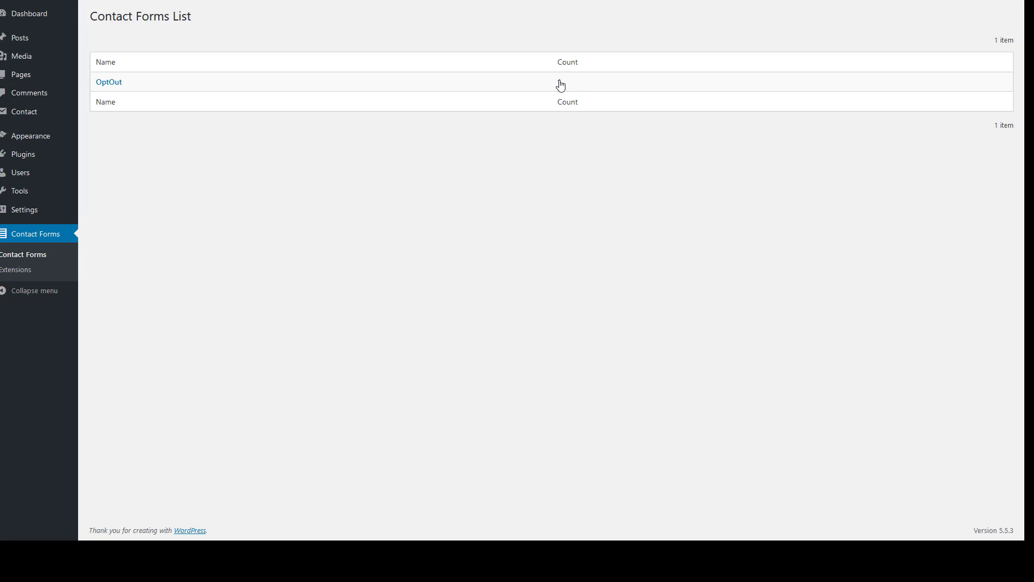
left_click(561, 84)
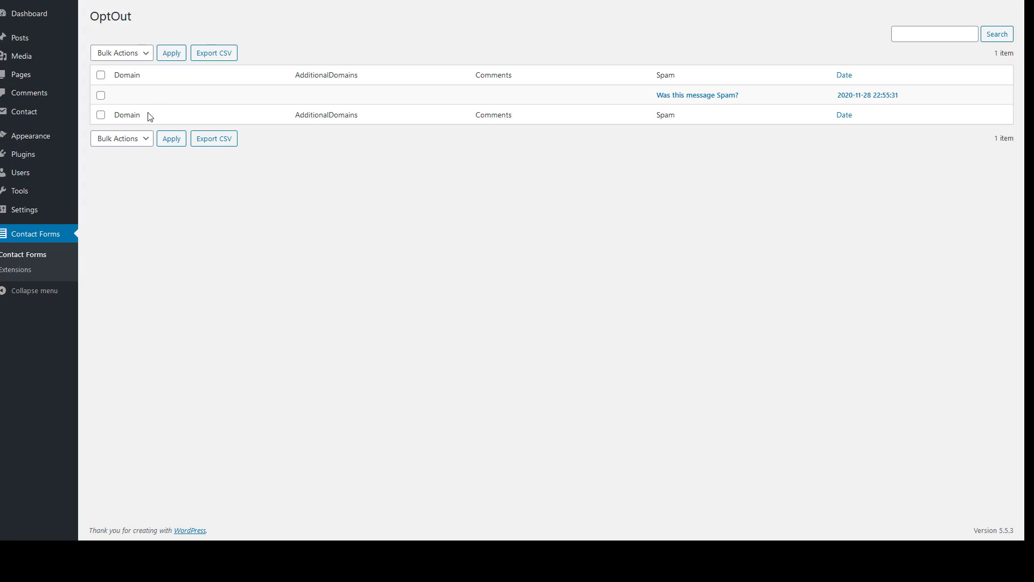
left_click(901, 1)
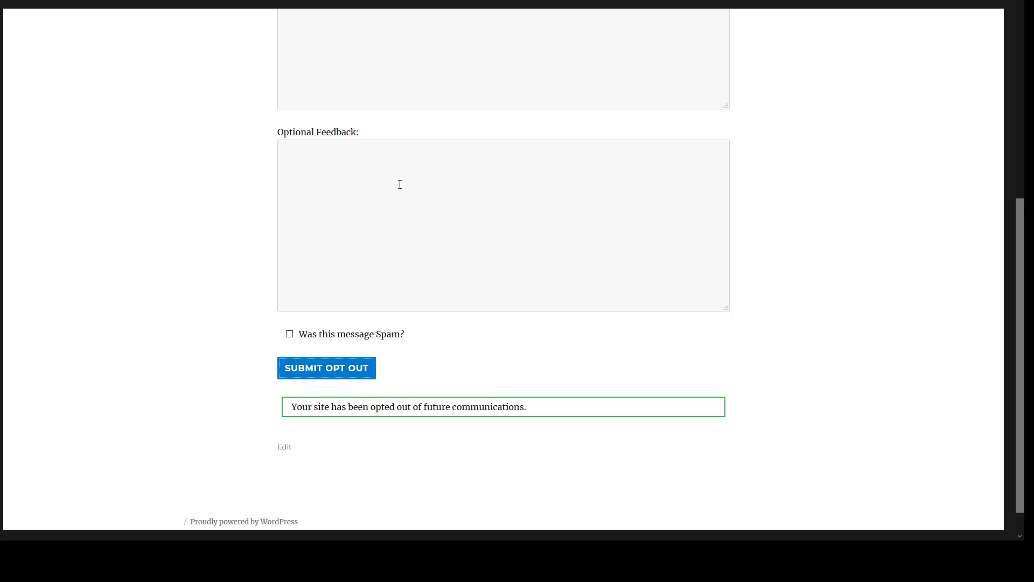
scroll(399, 185, "up", 6)
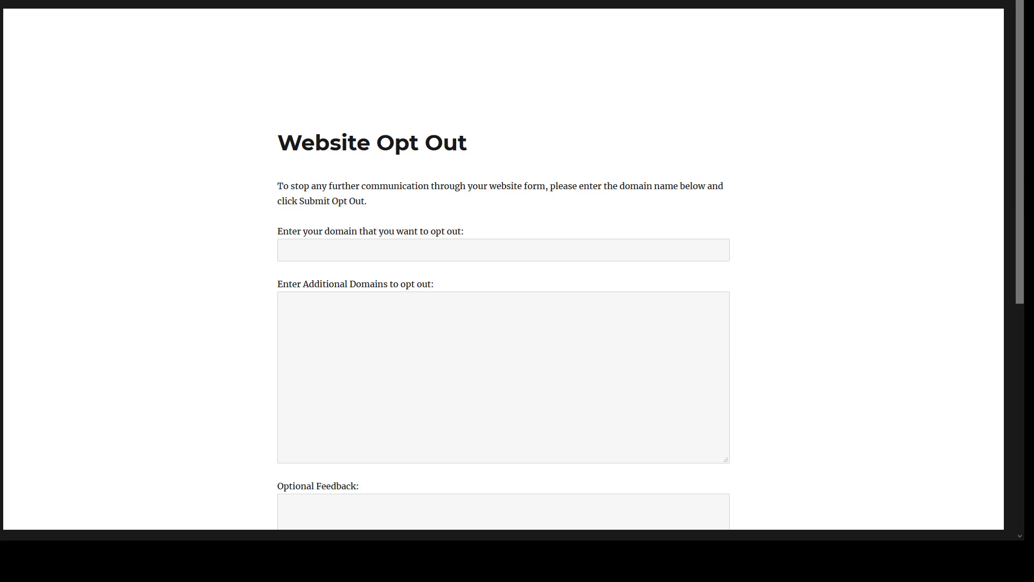
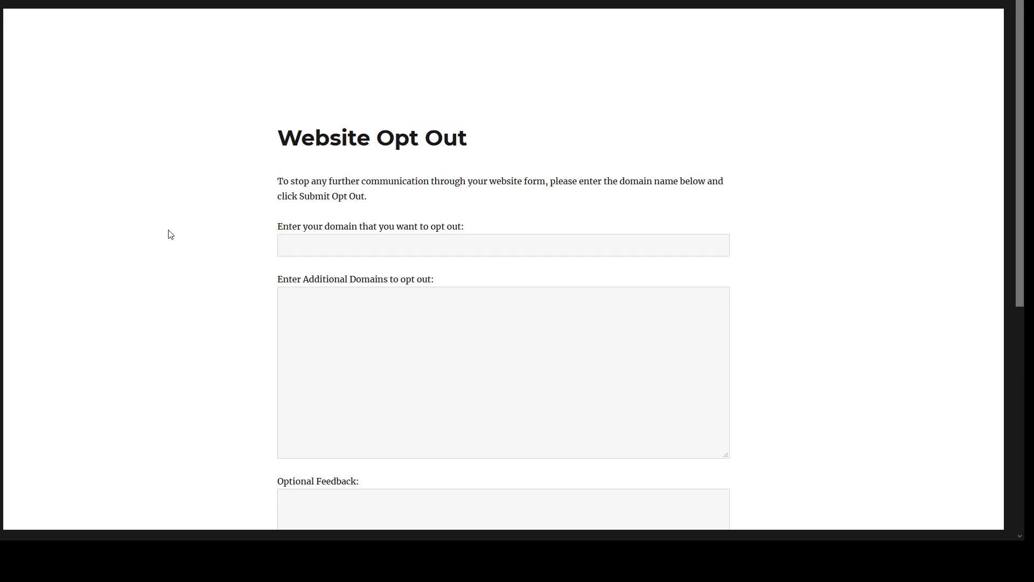
Scroll down the Website Opt Out page and back up to the top
scroll(169, 237, "down", 7)
scroll(200, 252, "up", 7)
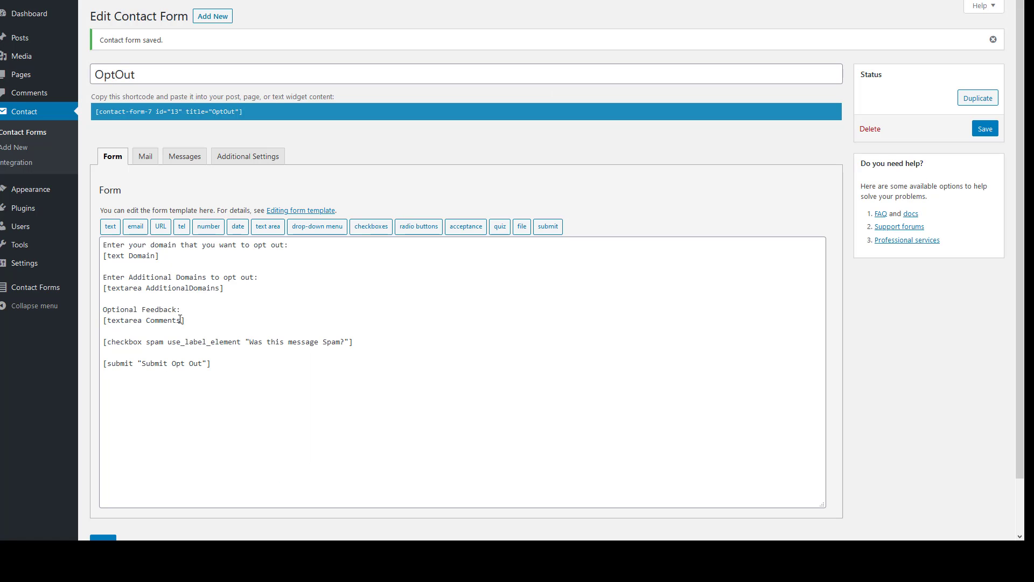
Add x2 to the Comments textarea tag and x4 near the checkbox line, then save
left_click(183, 321)
type("x2")
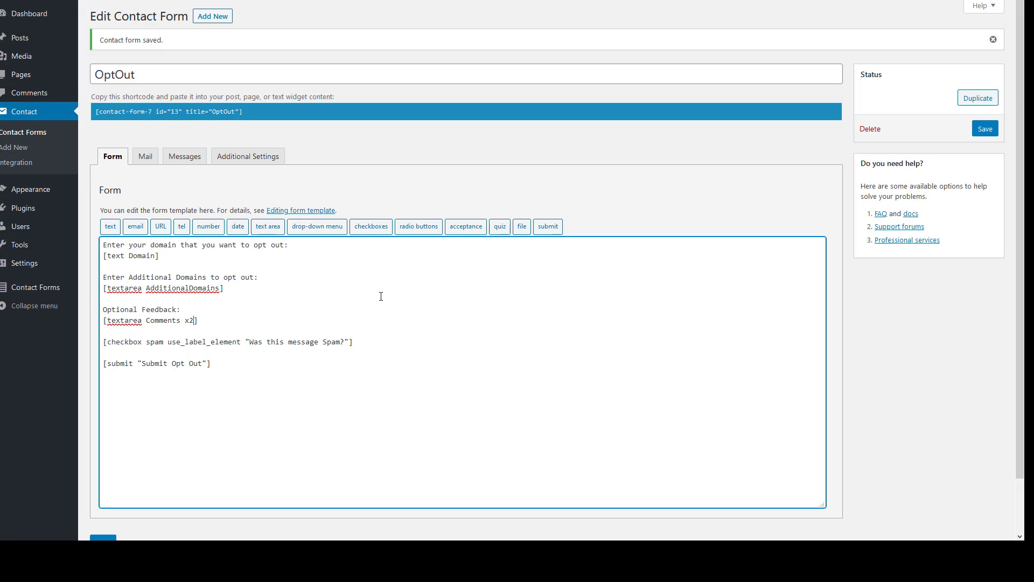
left_click(350, 341)
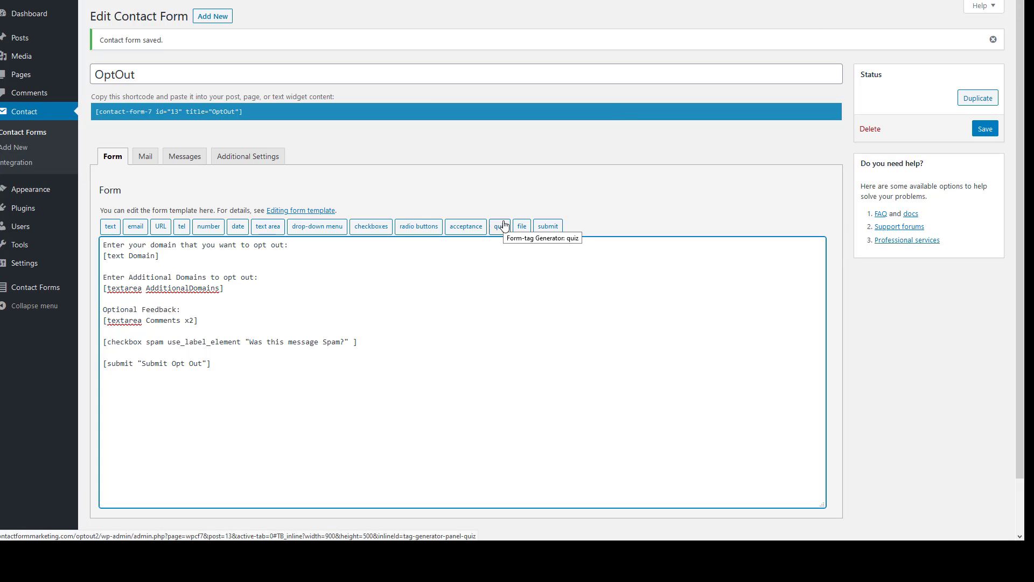
type("x4")
scroll(307, 395, "down", 1)
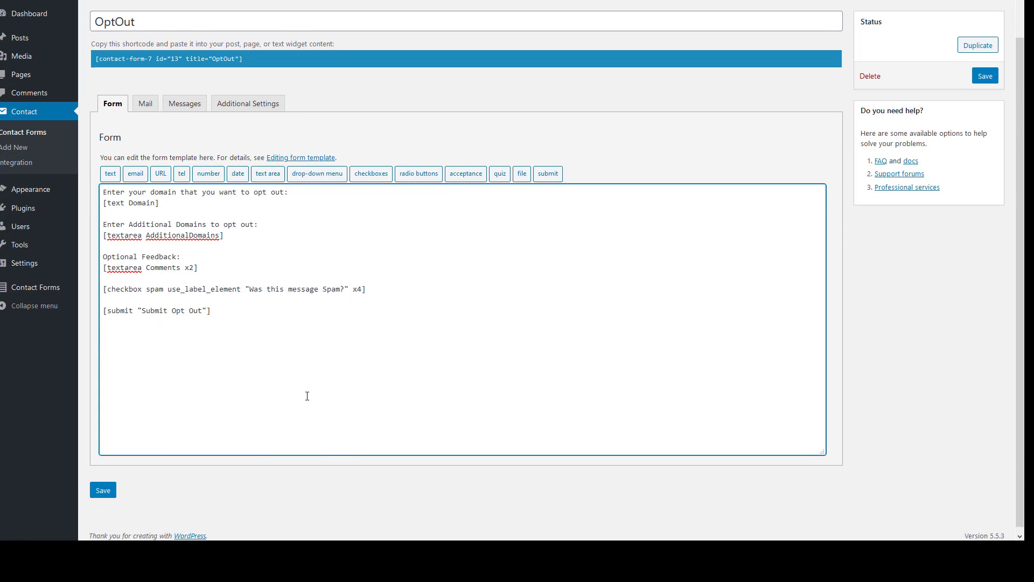
left_click(102, 488)
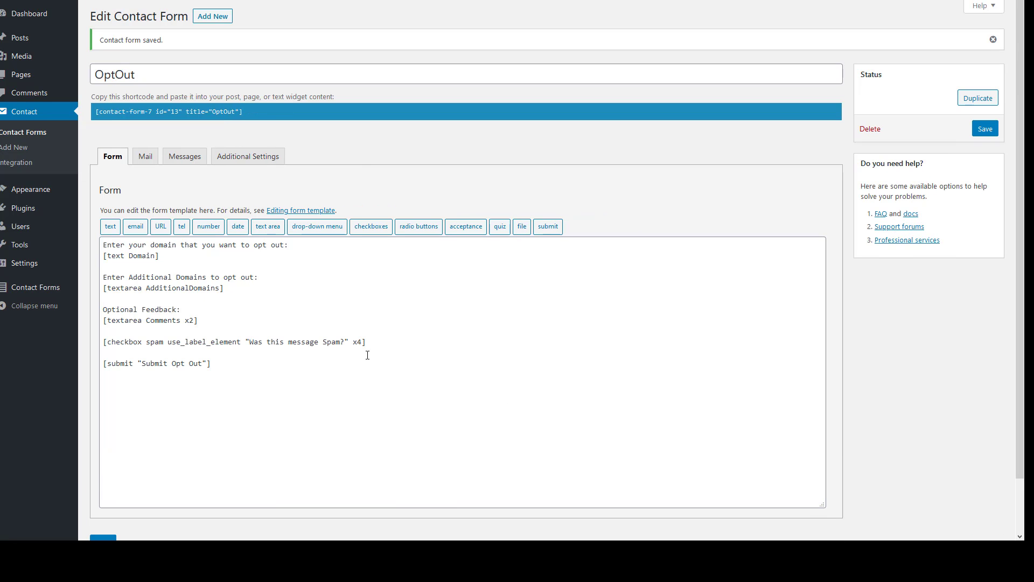
Move the misplaced x4 from the spam checkbox to the AdditionalDomains textarea and save again
left_click(362, 342)
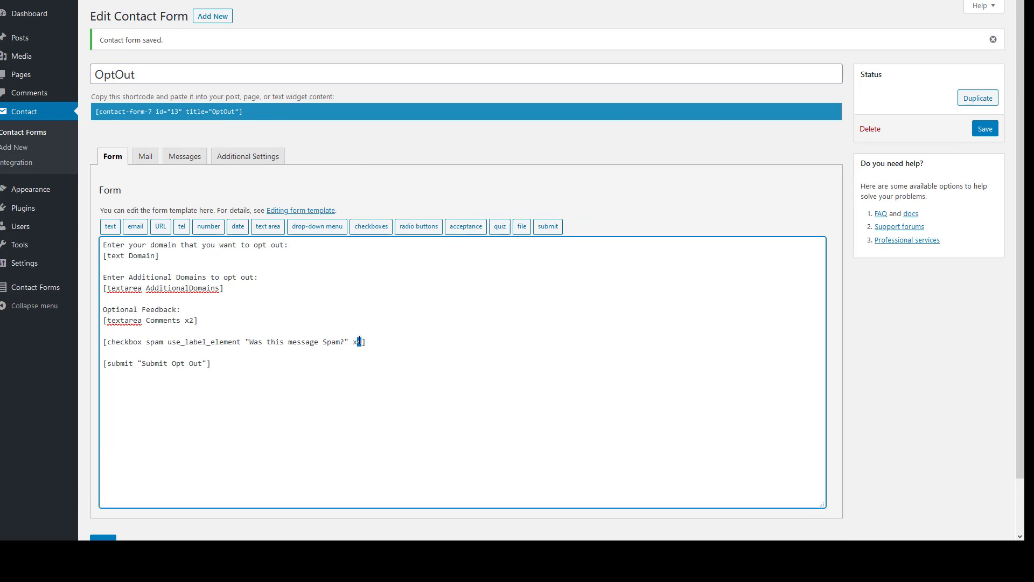
left_click_drag(362, 341, 353, 342)
key("BackSpace")
type("x4")
left_click(96, 536)
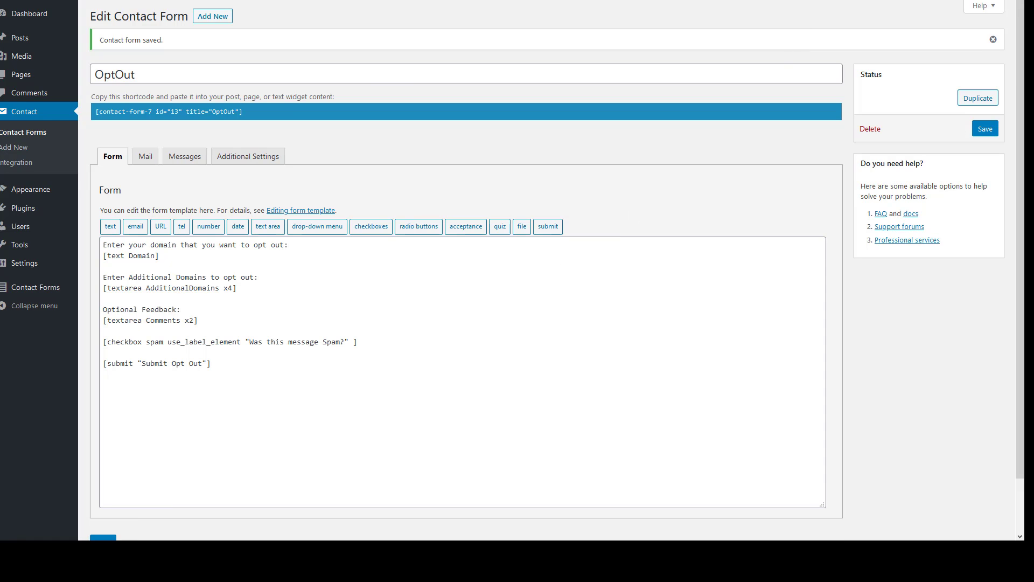
left_click(825, 1)
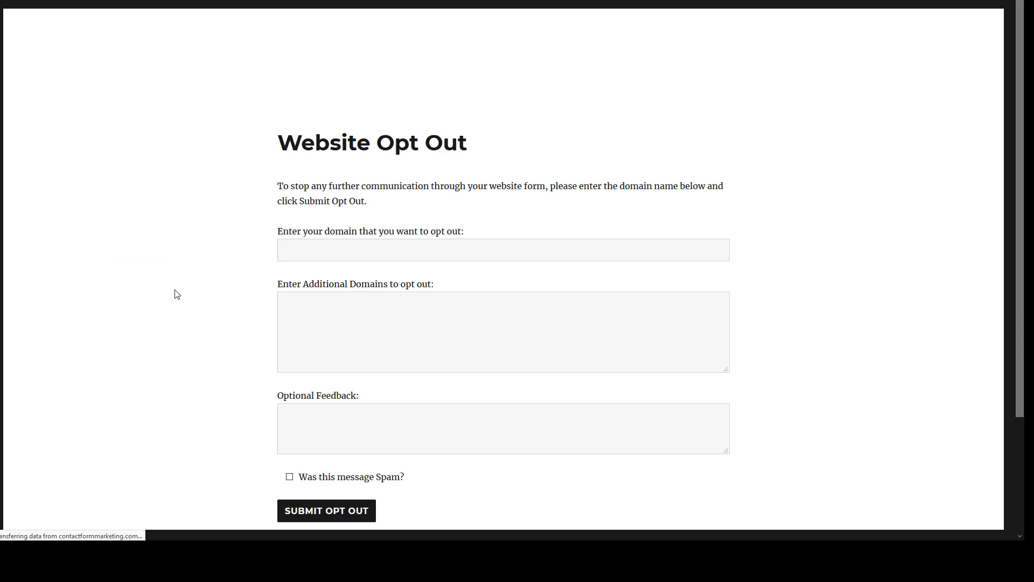
Enter cars.com as the domain, plus trucks.com, boats.com, mor.com and blahblah.net on separate lines
scroll(272, 291, "down", 2)
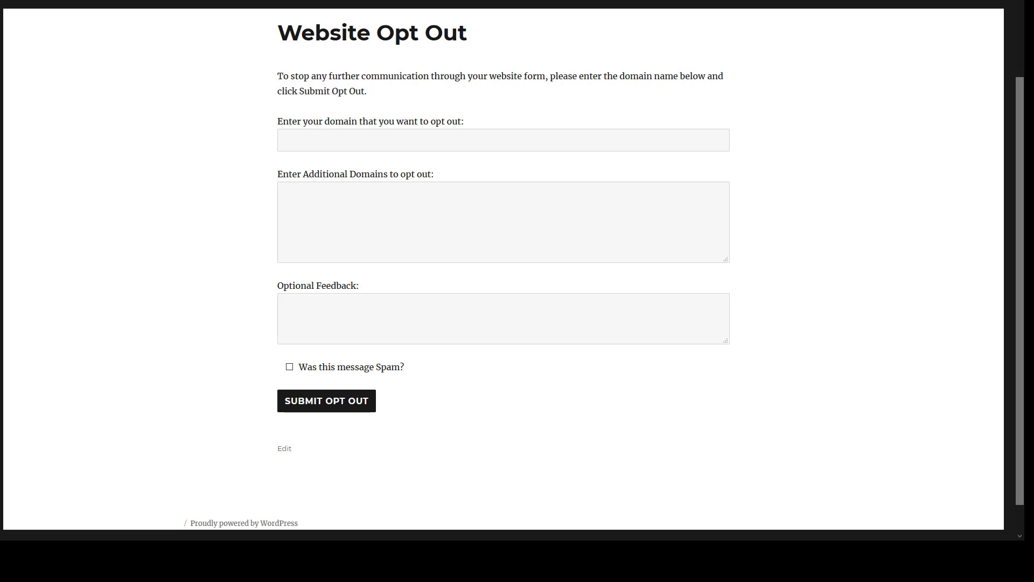
left_click(492, 136)
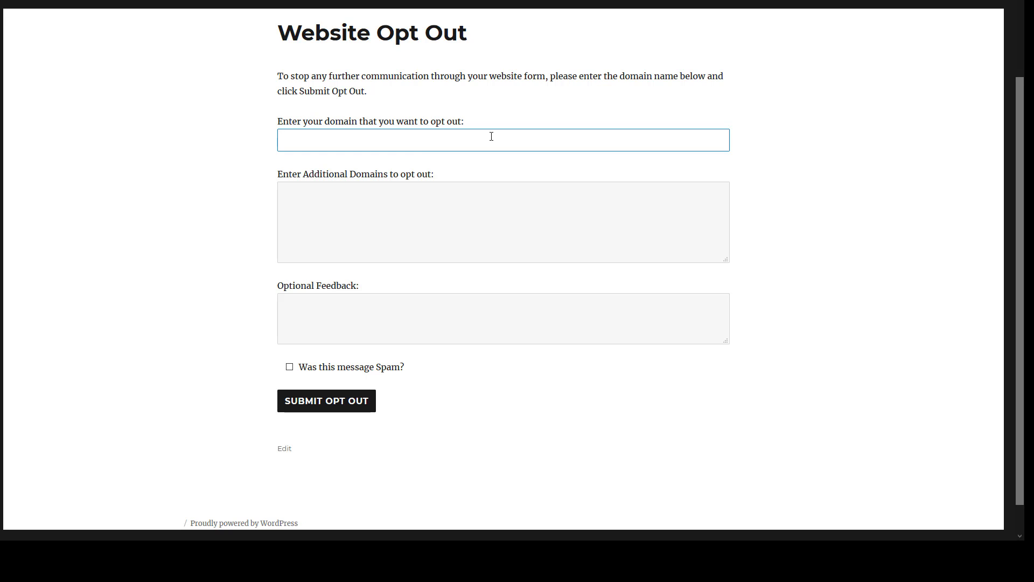
type("cars.com")
key("Tab")
type("ta")
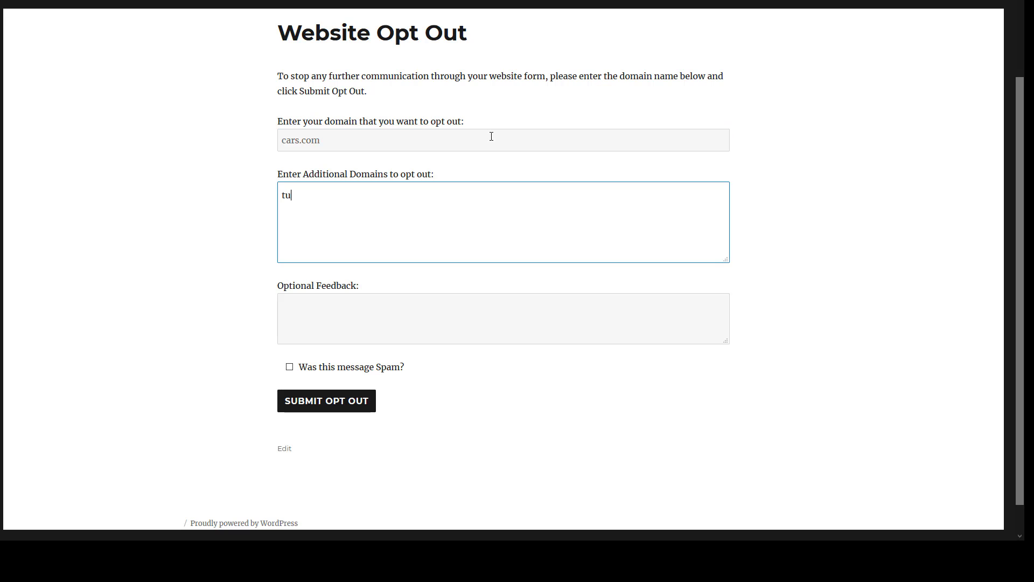
key("BackSpace")
type("rucks.com")
key("Return")
type("boats.com")
key("Return")
type("mor.com")
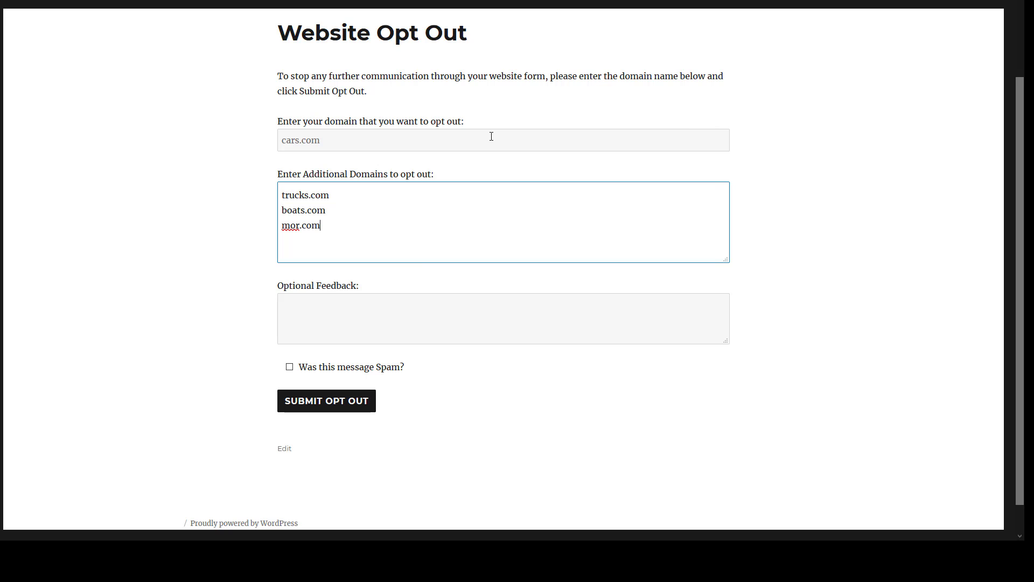
key("Return")
type("blahblah.net")
Add the feedback 'I did not opt into this' and tick the Spam checkbox
key("Tab")
type("I")
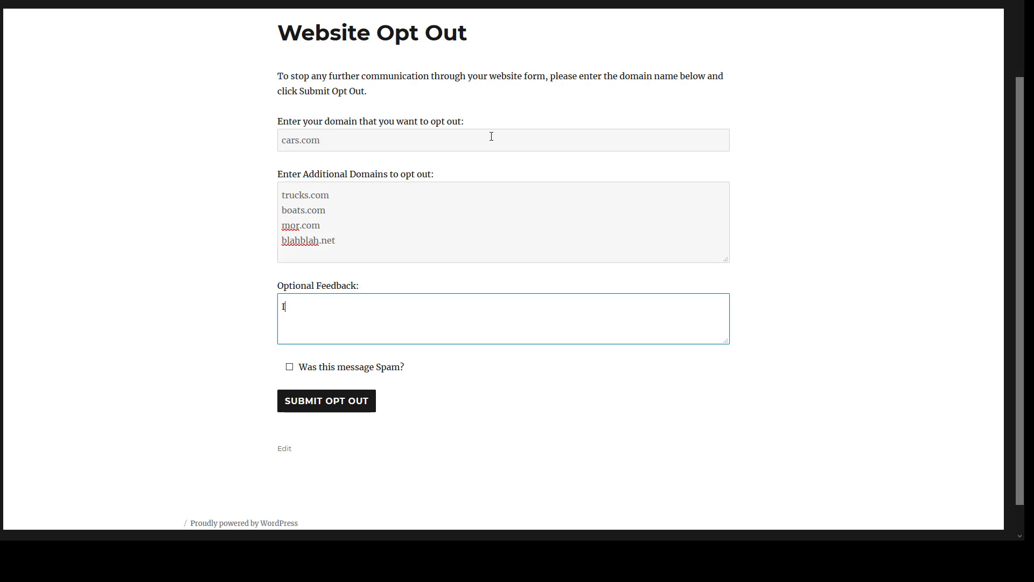
type(" did not opt into this.")
left_click(289, 367)
Submit the opt-out and check the cars.com entry in the OptOut submissions
left_click(325, 401)
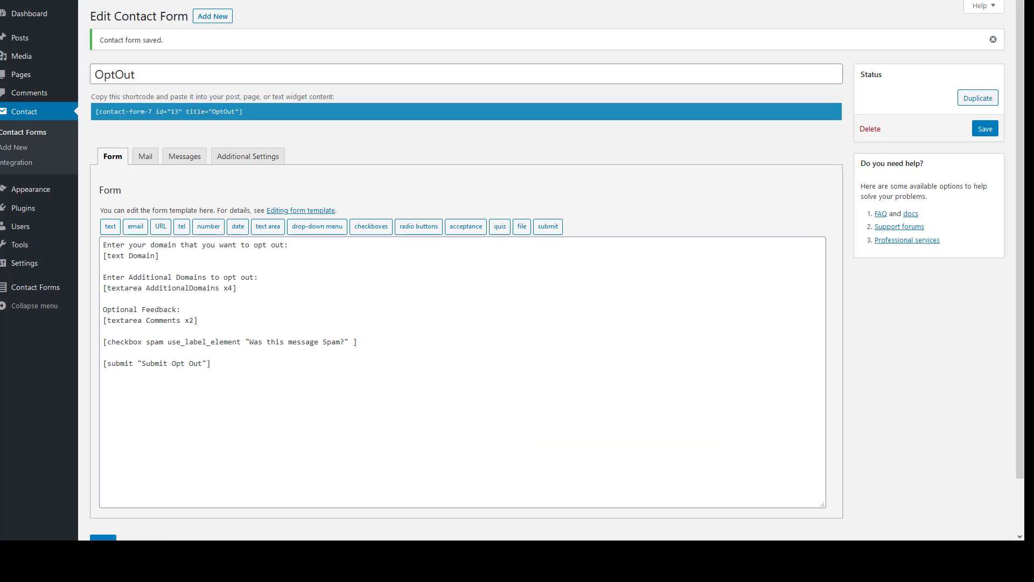
mouse_move(11, 218)
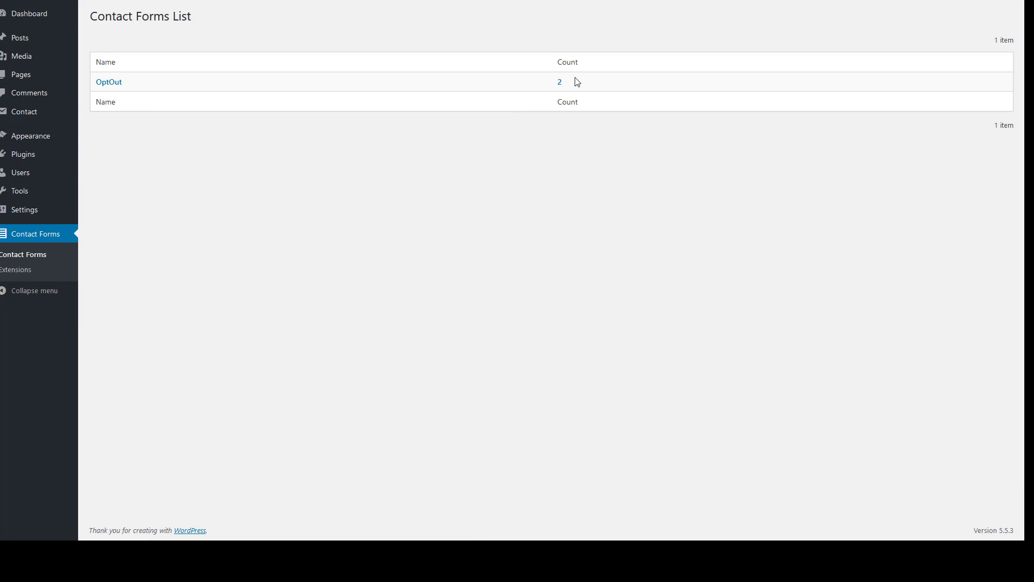
left_click(119, 83)
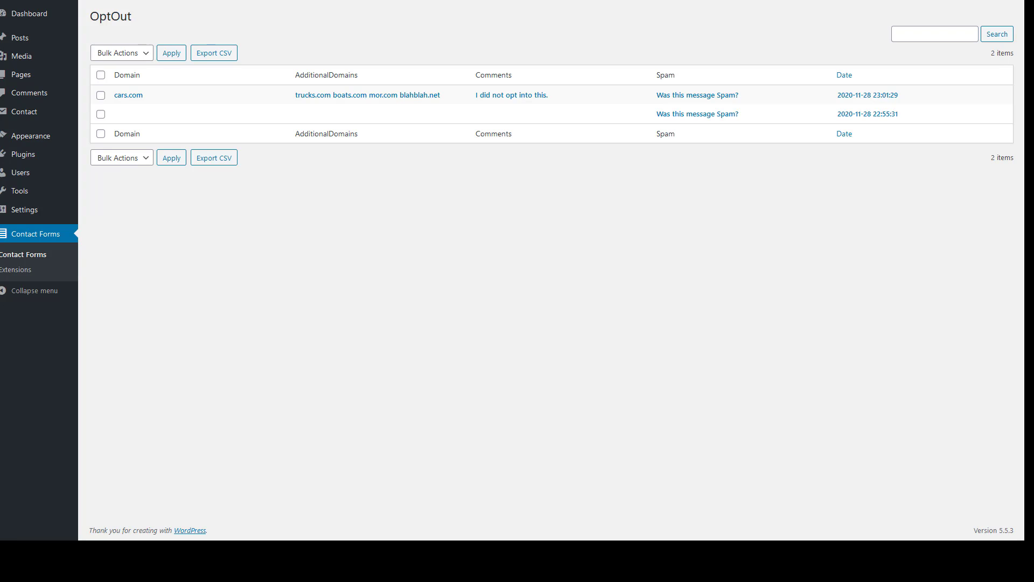
Return to the opt-out page's domain field before heading to Installed Plugins
key("ctrl+Tab")
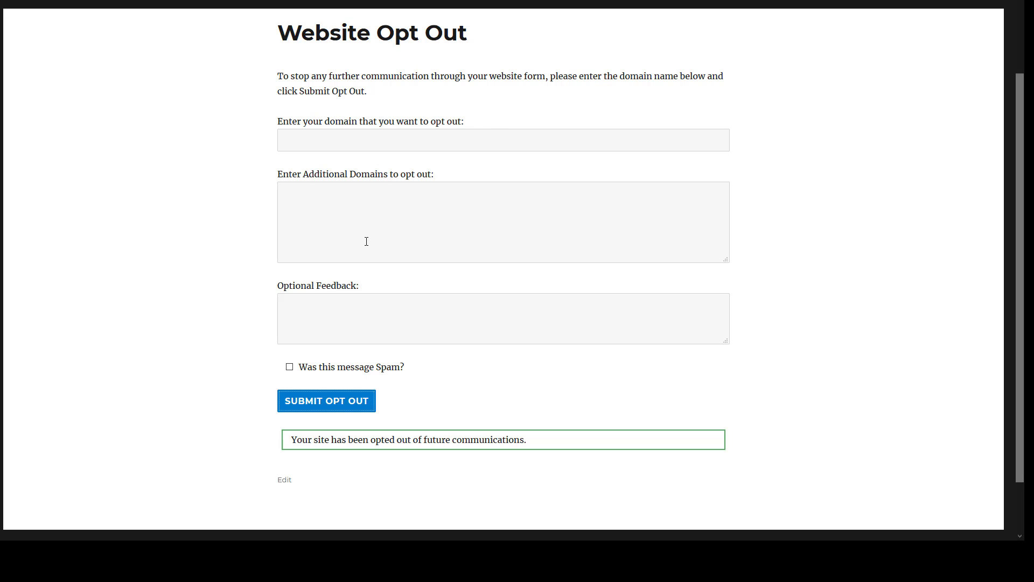
left_click(427, 136)
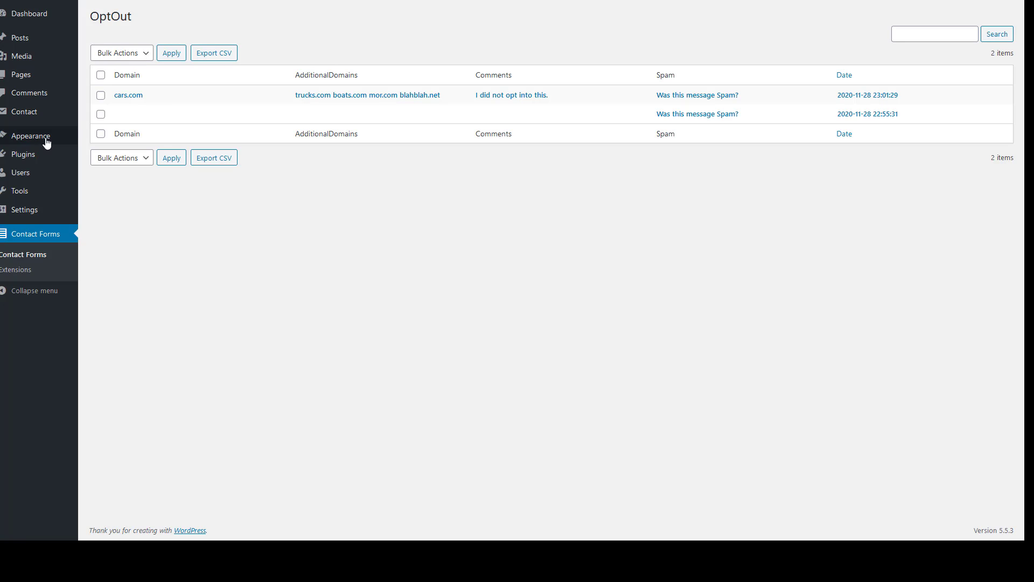
mouse_move(23, 156)
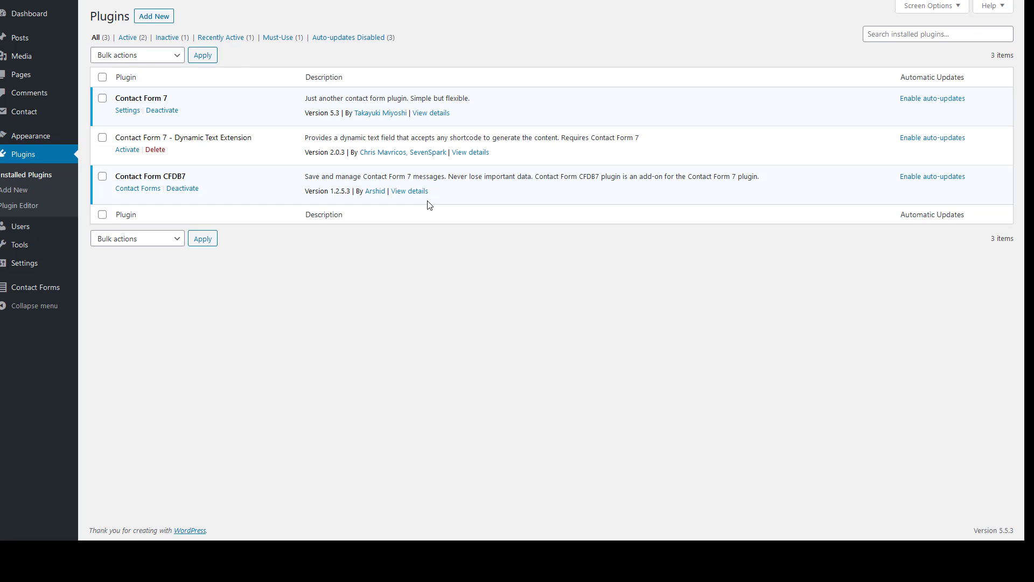
Activate Contact Form 7 - Dynamic Text Extension and highlight the dynamictext-site tag in the example form
left_click(135, 150)
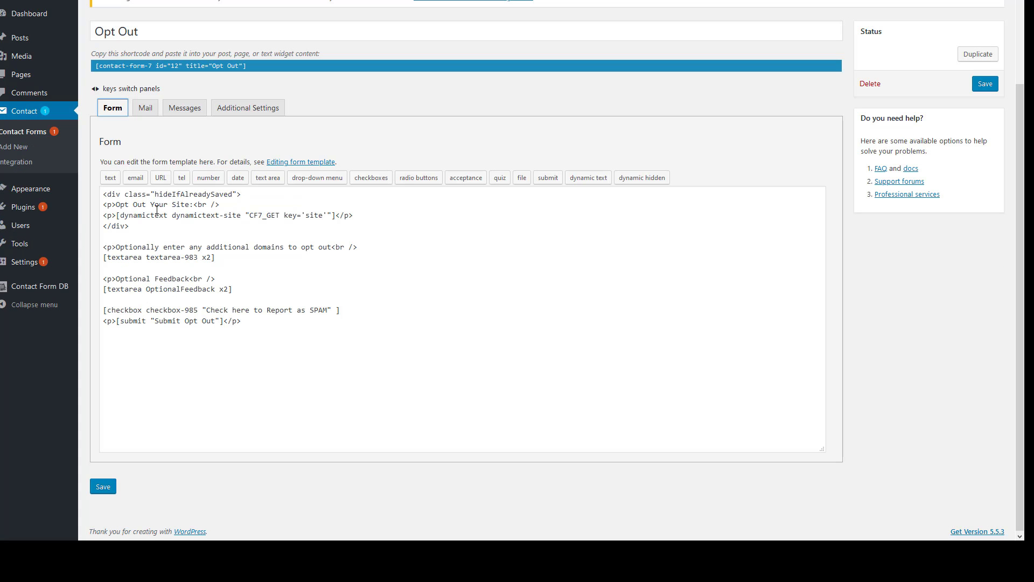
left_click(123, 216)
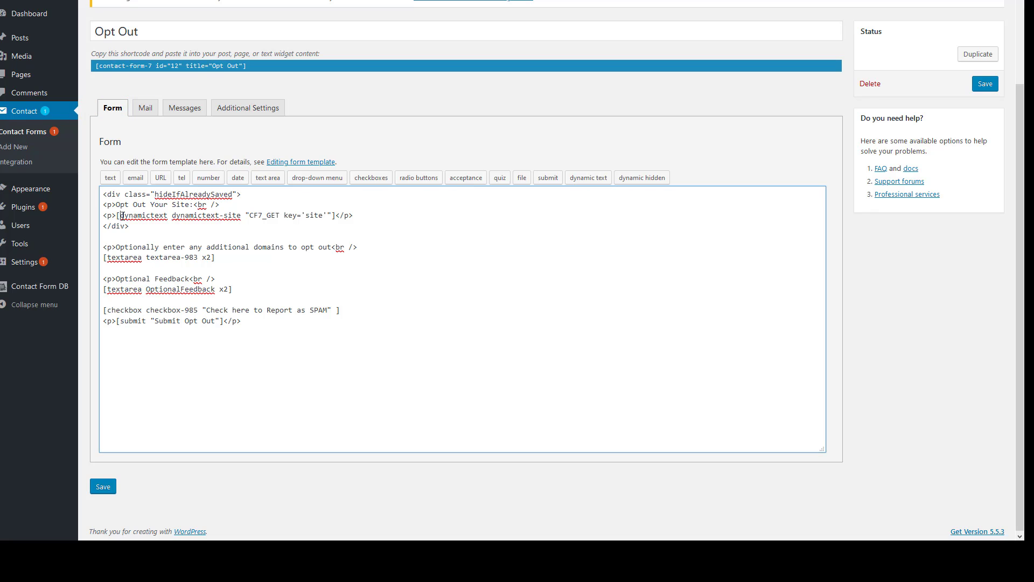
left_click_drag(166, 216, 121, 216)
left_click(242, 216)
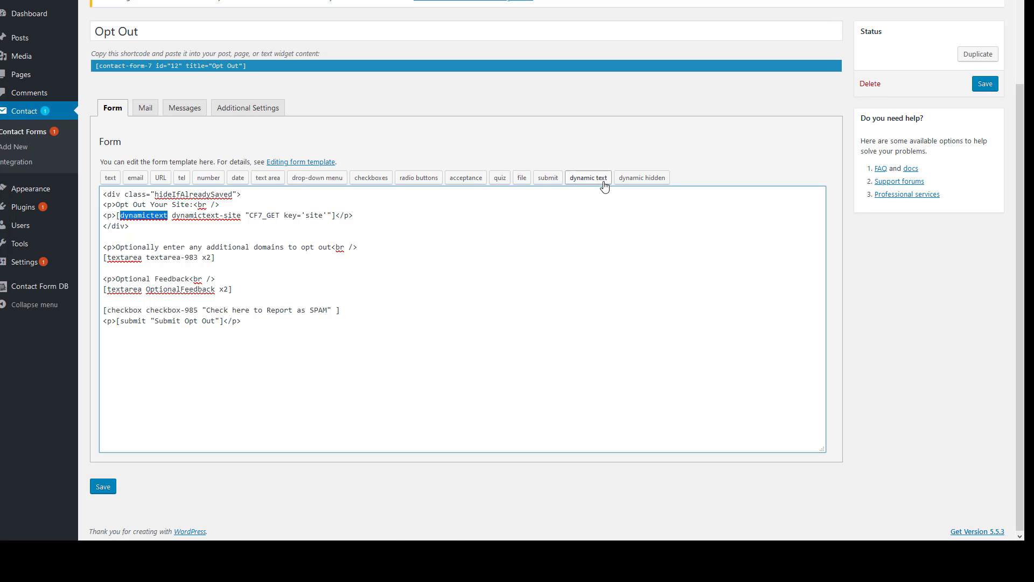
left_click_drag(171, 216, 237, 217)
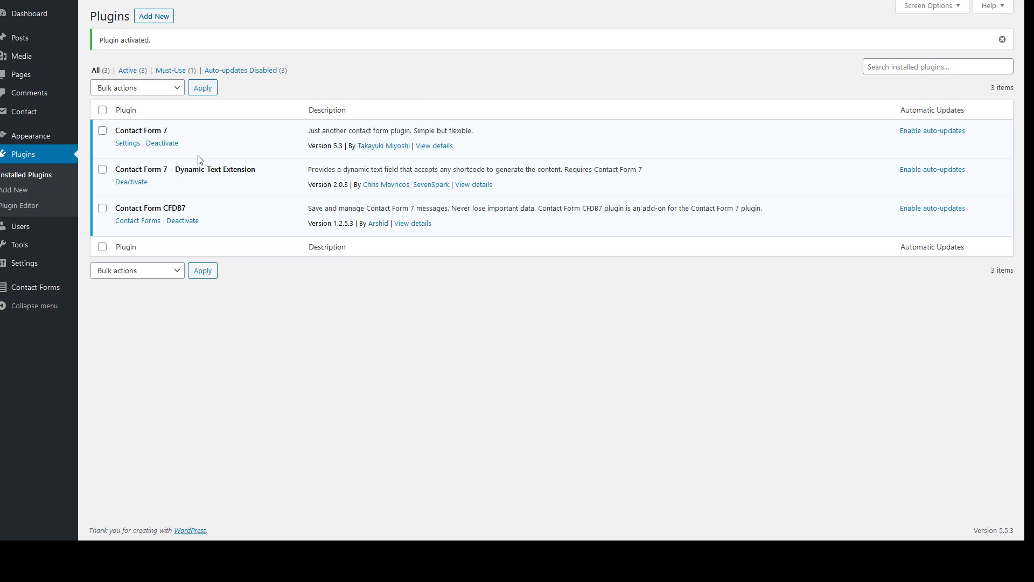
left_click(134, 183)
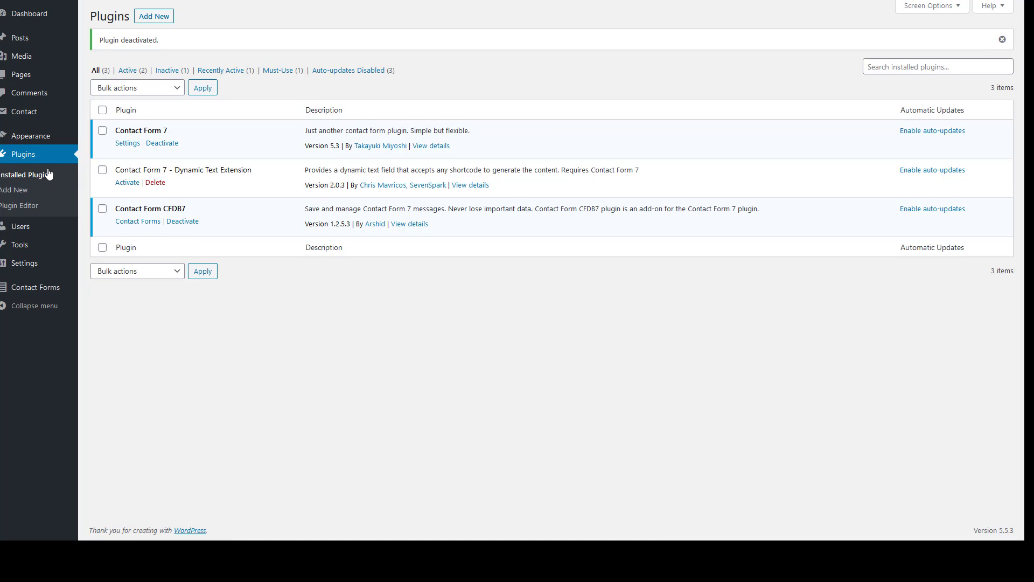
mouse_move(28, 112)
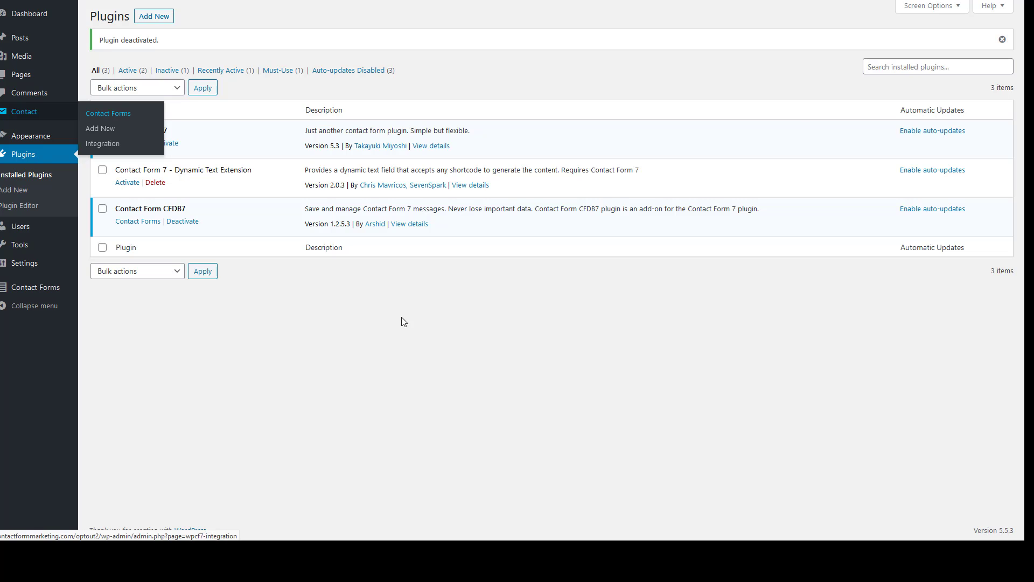
left_click(124, 238)
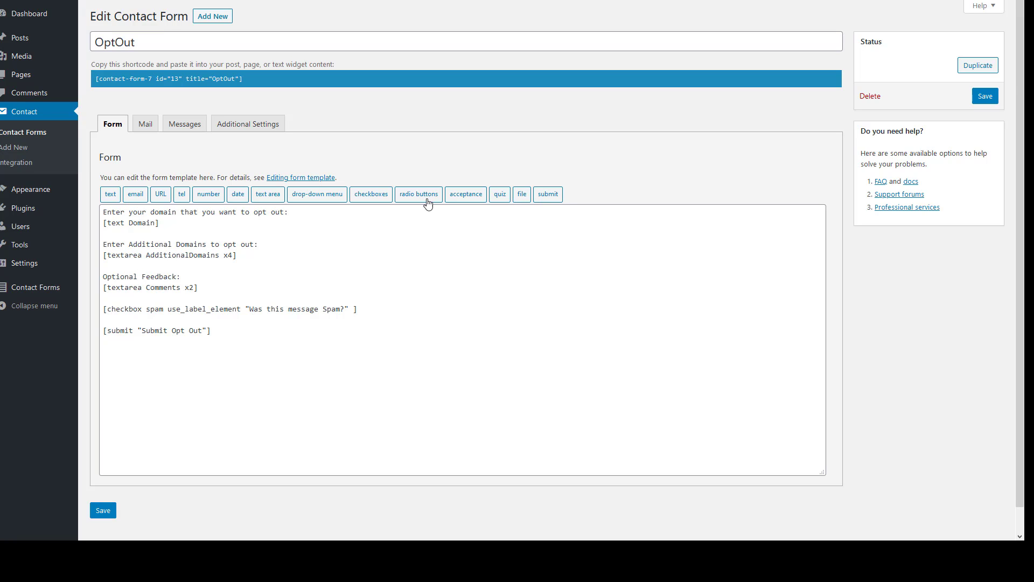
left_click(22, 213)
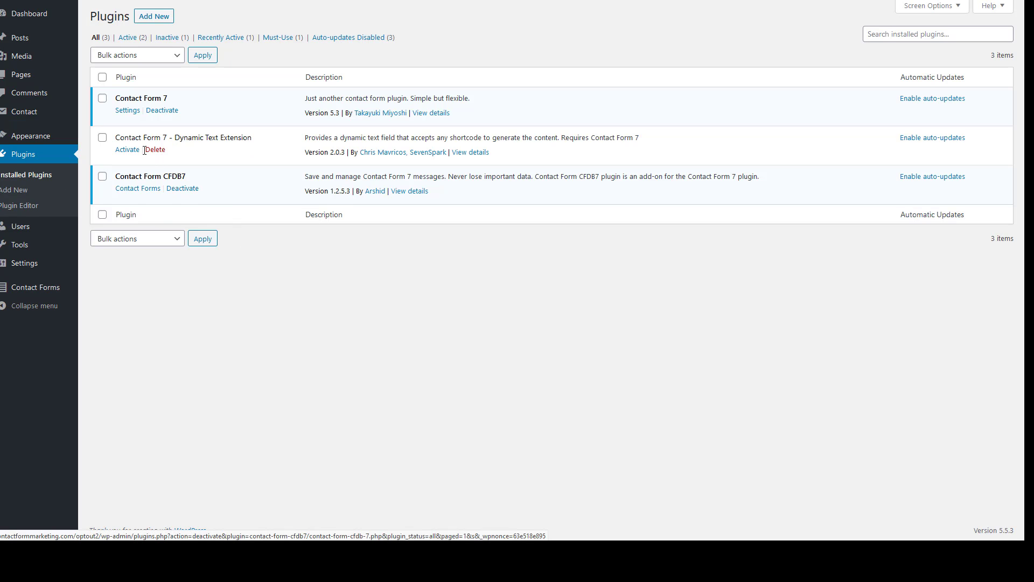
left_click(127, 149)
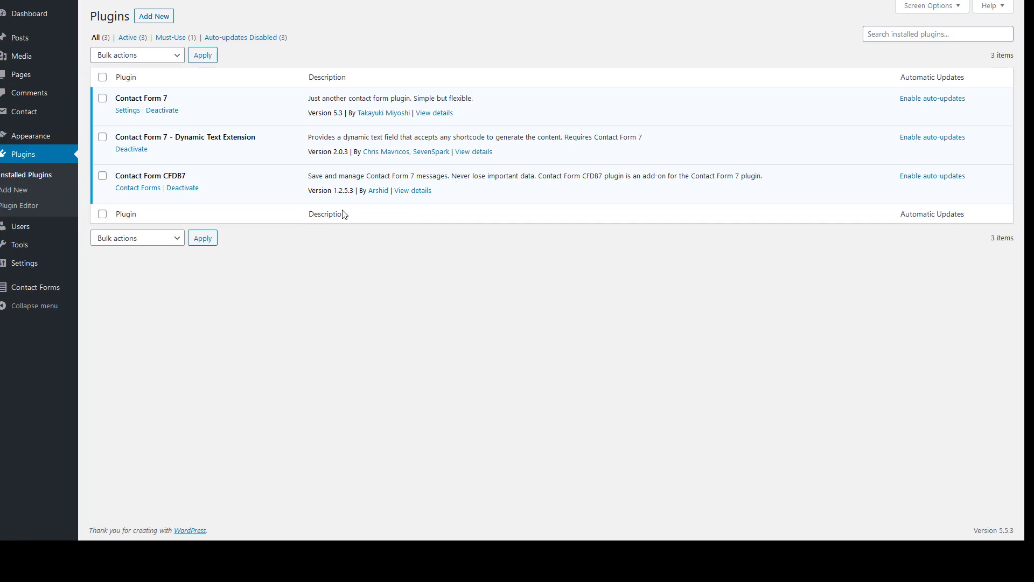
Open the OptOut contact form's template for editing
mouse_move(27, 112)
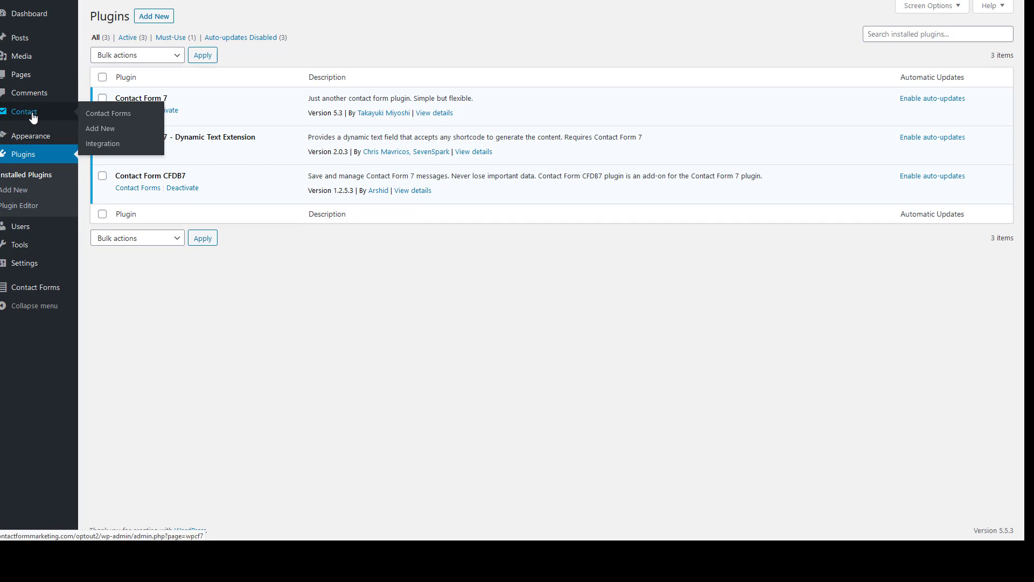
left_click(113, 118)
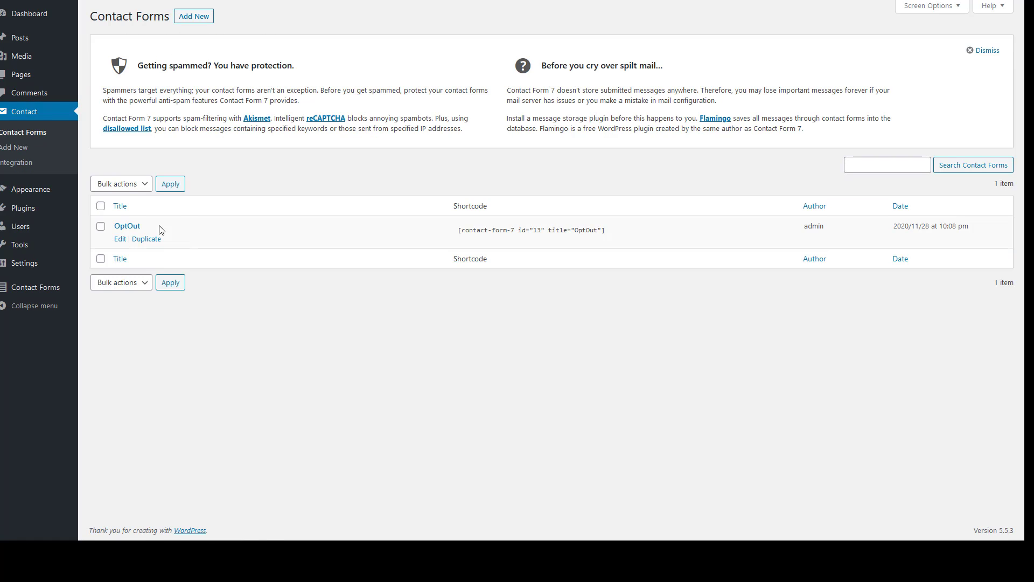
left_click(120, 239)
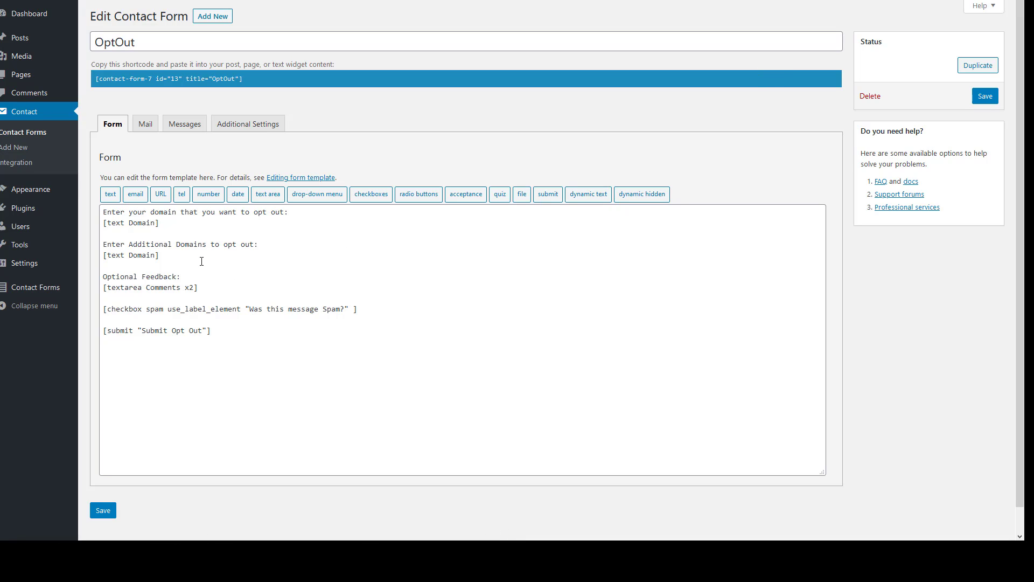
left_click(202, 261)
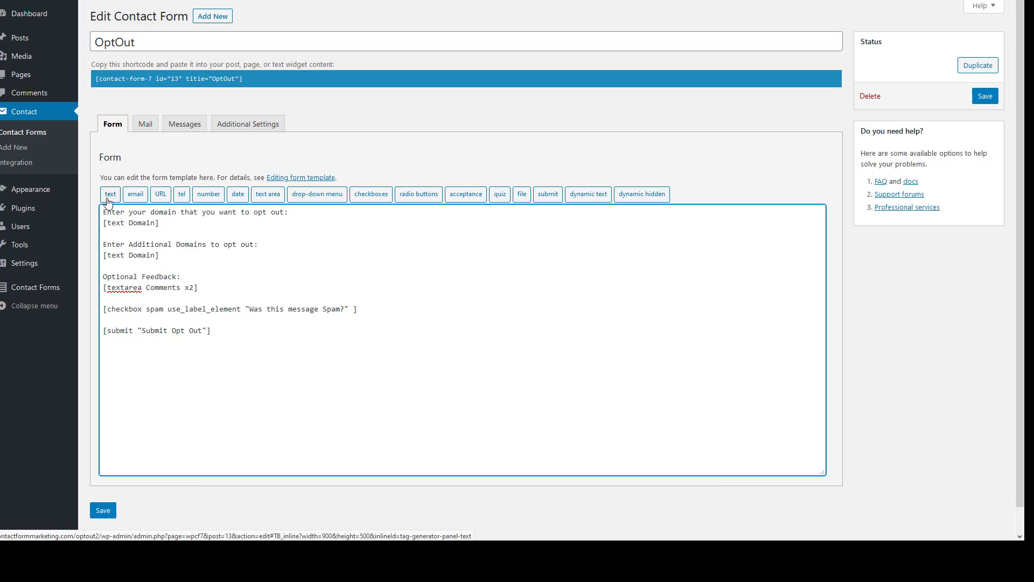
Replace the second [text Domain] tag with a dynamic text field named Domain
left_click_drag(160, 255, 103, 255)
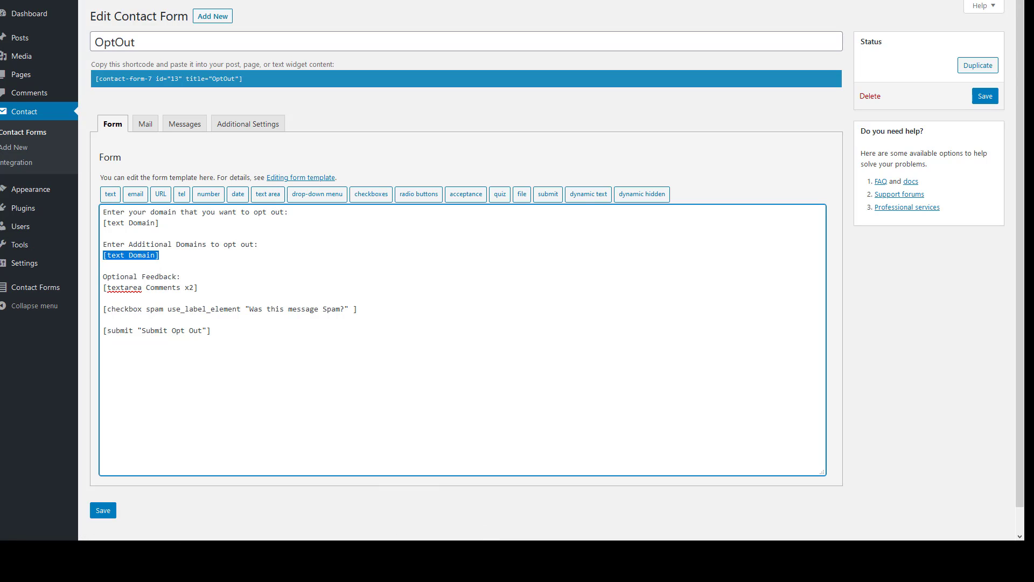
key("BackSpace")
left_click(142, 249)
left_click(582, 196)
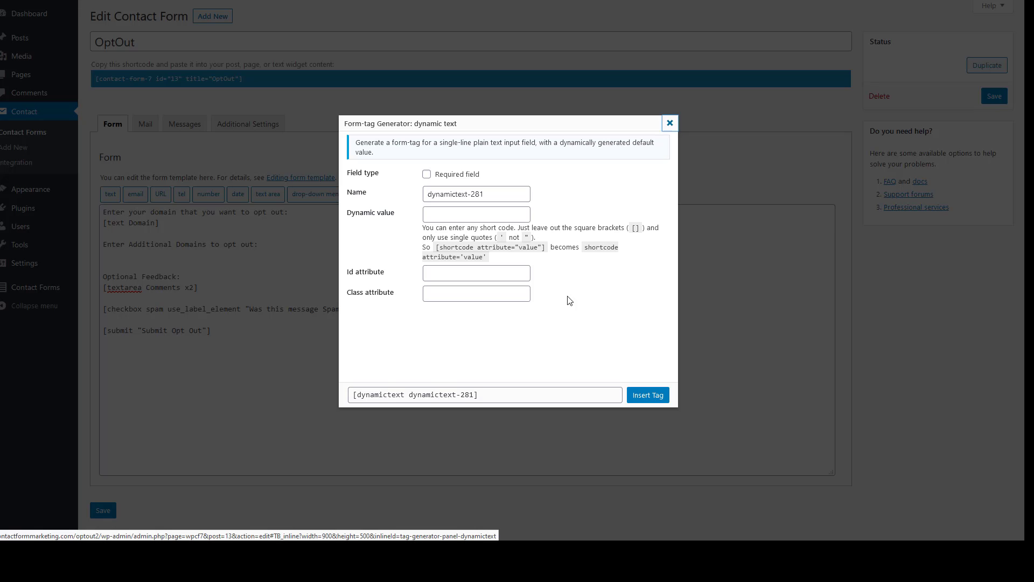
type("Domain")
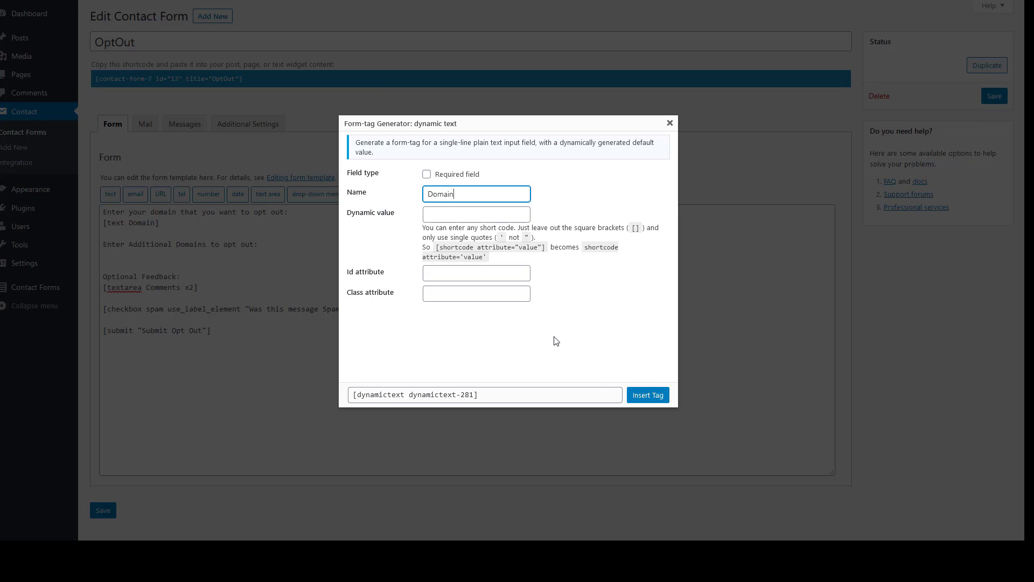
left_click(647, 401)
left_click(647, 396)
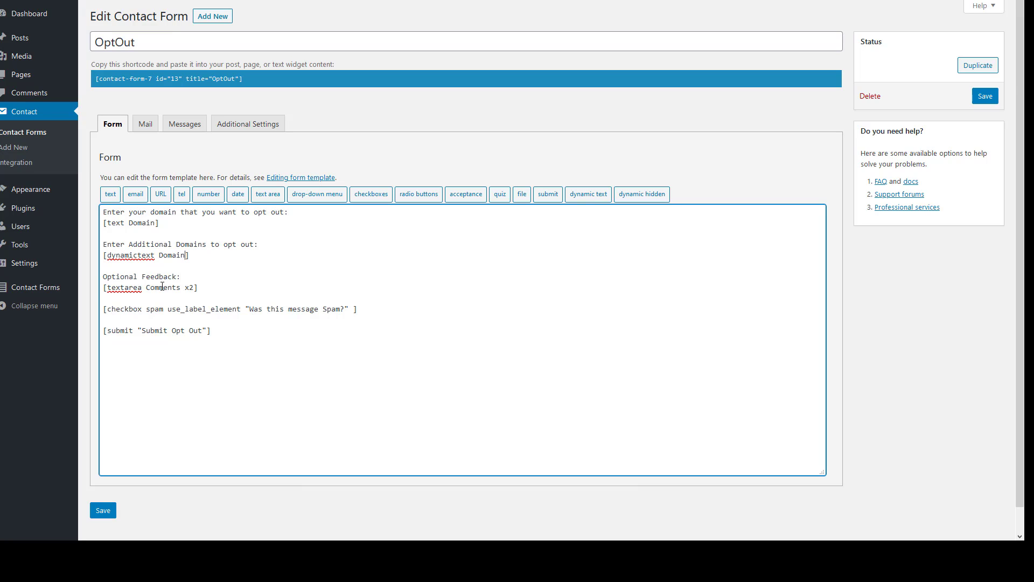
Copy CF7_GET key='site' from the older form and paste it after the new Domain tag
double_click(152, 256)
left_click_drag(163, 256, 199, 257)
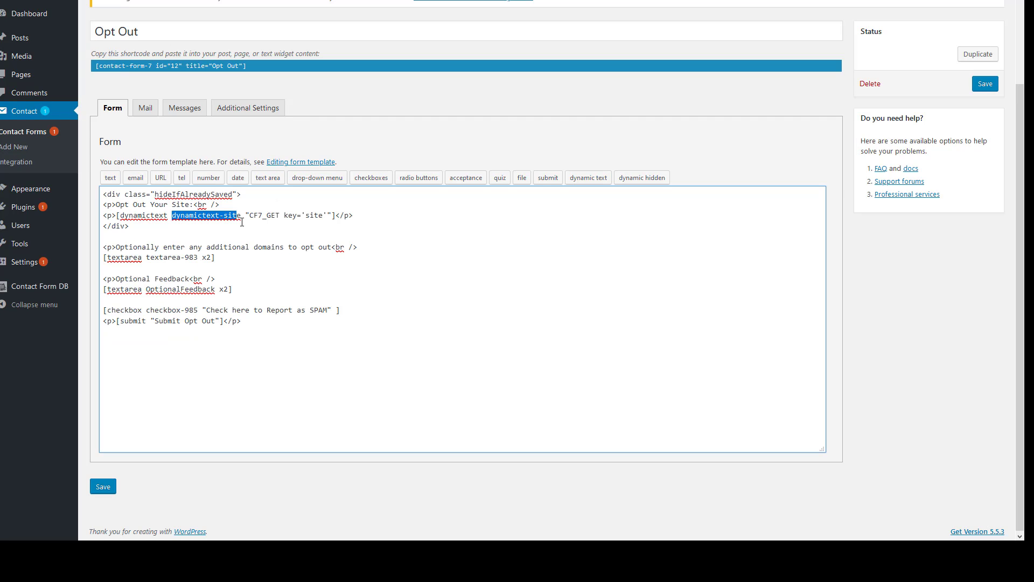
left_click(246, 235)
left_click_drag(120, 216, 242, 214)
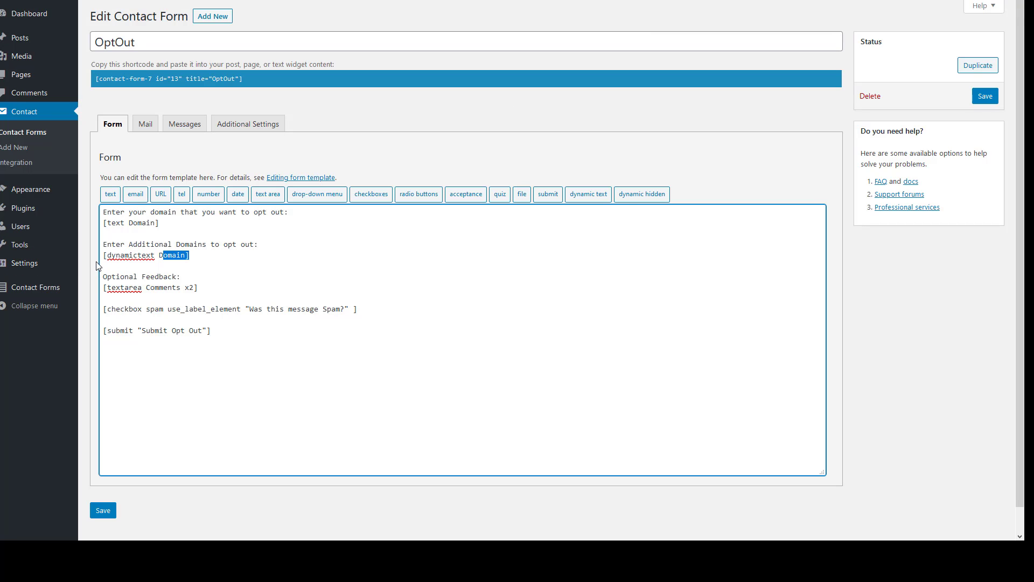
left_click_drag(107, 255, 185, 255)
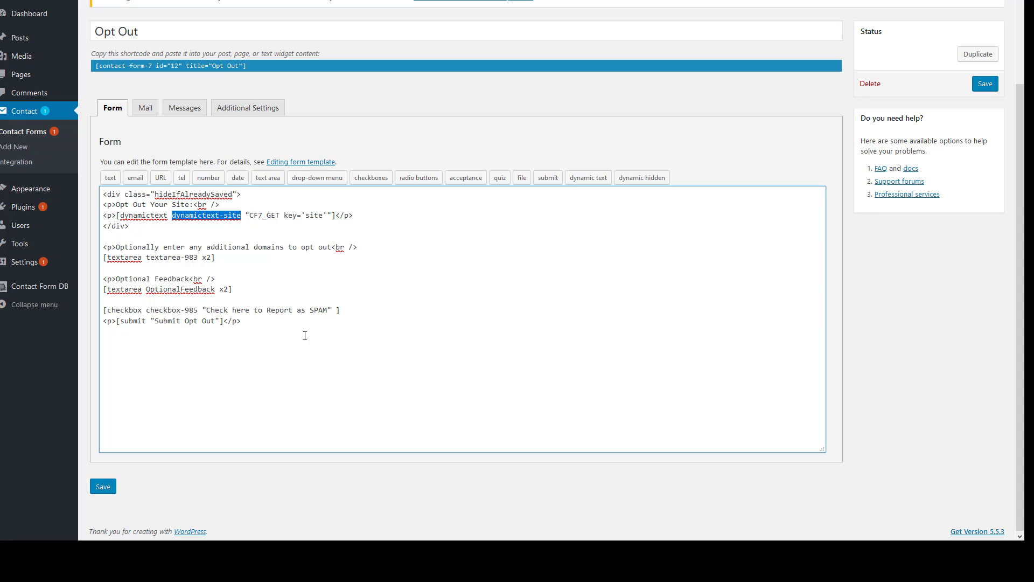
left_click_drag(245, 216, 330, 210)
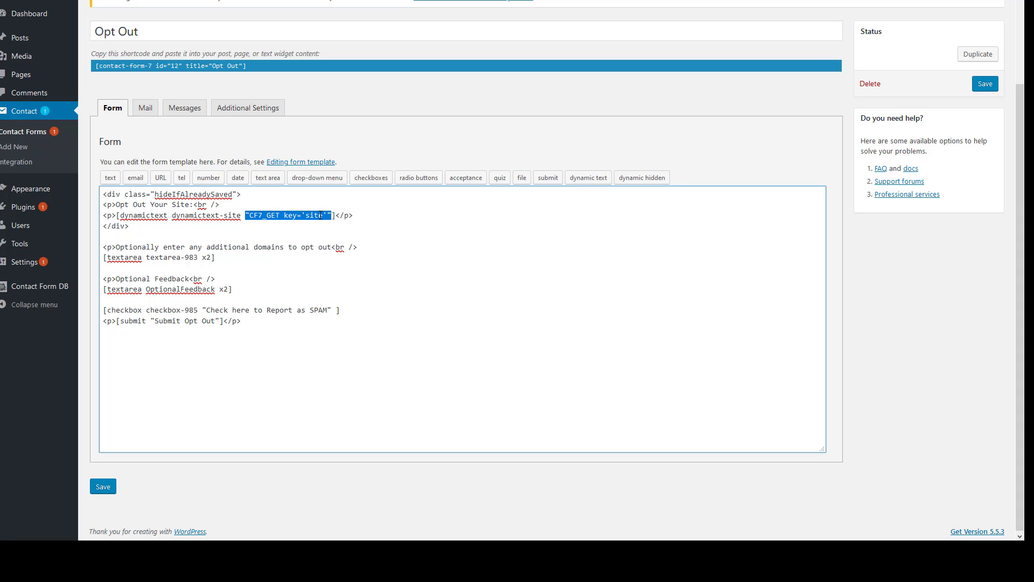
right_click(322, 216)
left_click(345, 251)
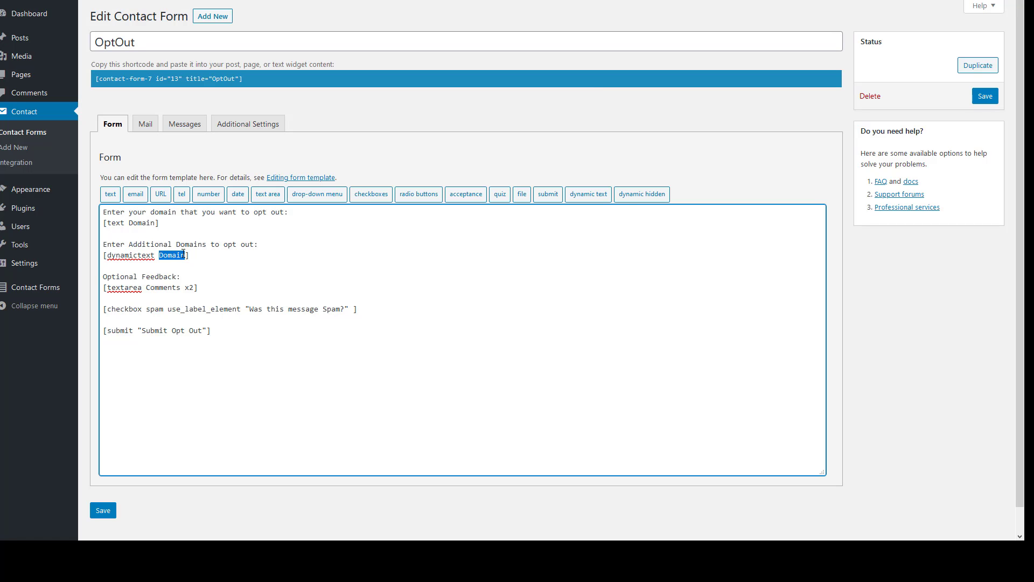
key("Right")
type("\"")
key("ctrl+v")
type("\"")
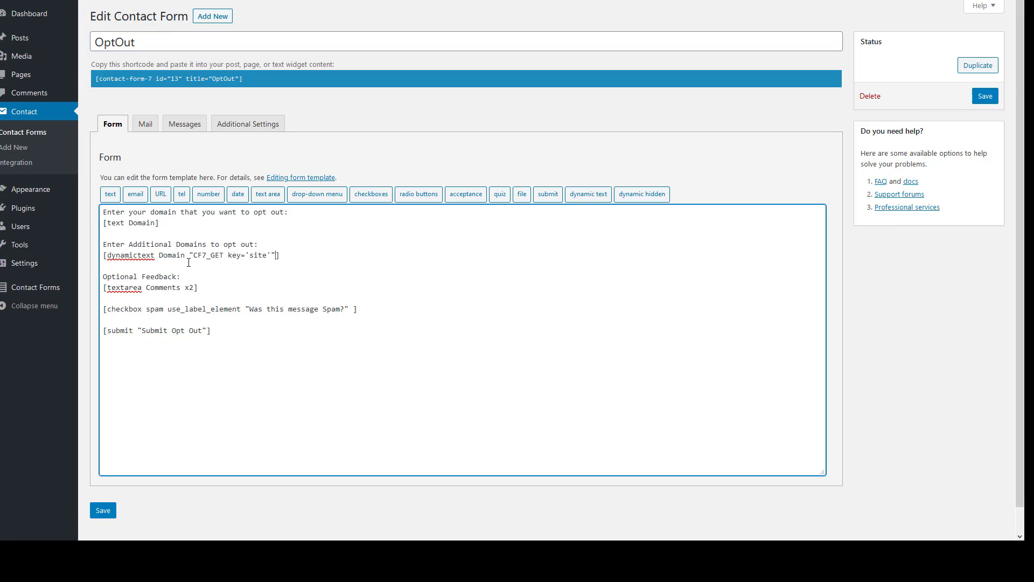
Change the key from site to customer_domain and save the OptOut form
left_click_drag(193, 254, 223, 254)
left_click_drag(209, 256, 248, 257)
left_click(249, 256)
key("BackSpace")
key("BackSpace")
key("BackSpace")
key("BackSpace")
type("domain")
key("BackSpace")
key("BackSpace")
key("BackSpace")
key("BackSpace")
key("BackSpace")
key("BackSpace")
type("customer_domain")
left_click(103, 511)
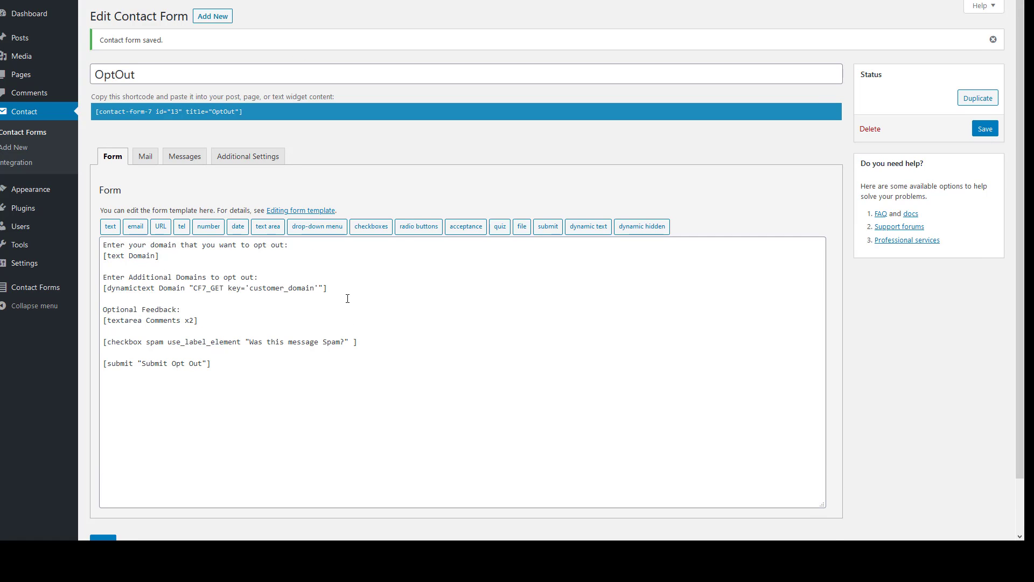
scroll(348, 298, "down", 1)
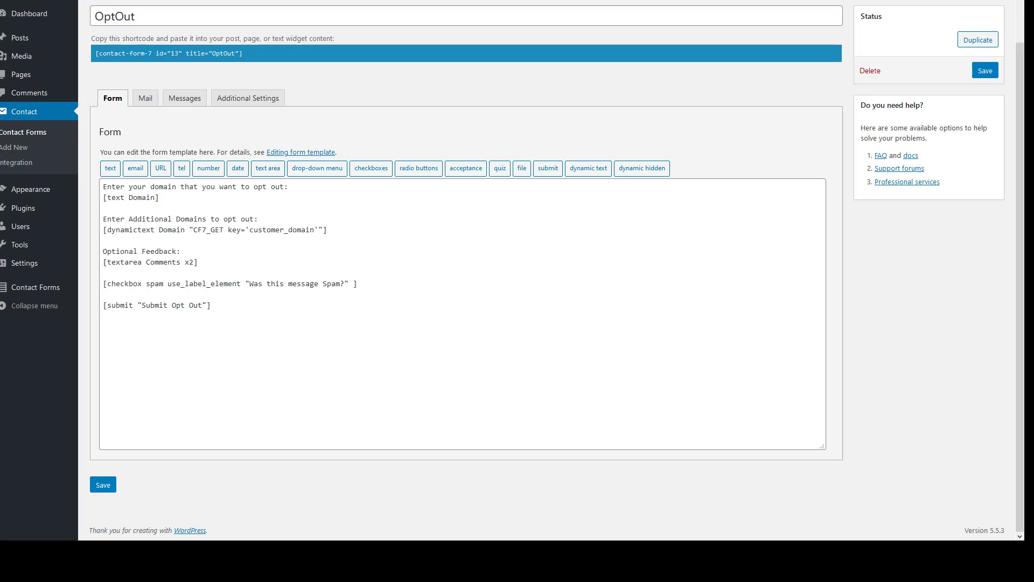
left_click_drag(327, 90, 412, 92)
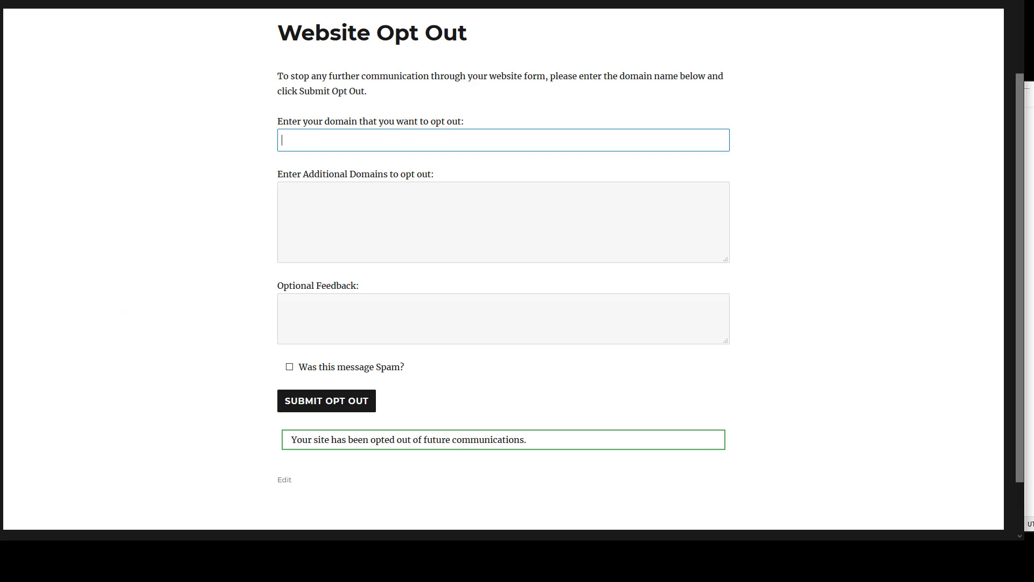
key("ctrl+l")
key("ctrl+c")
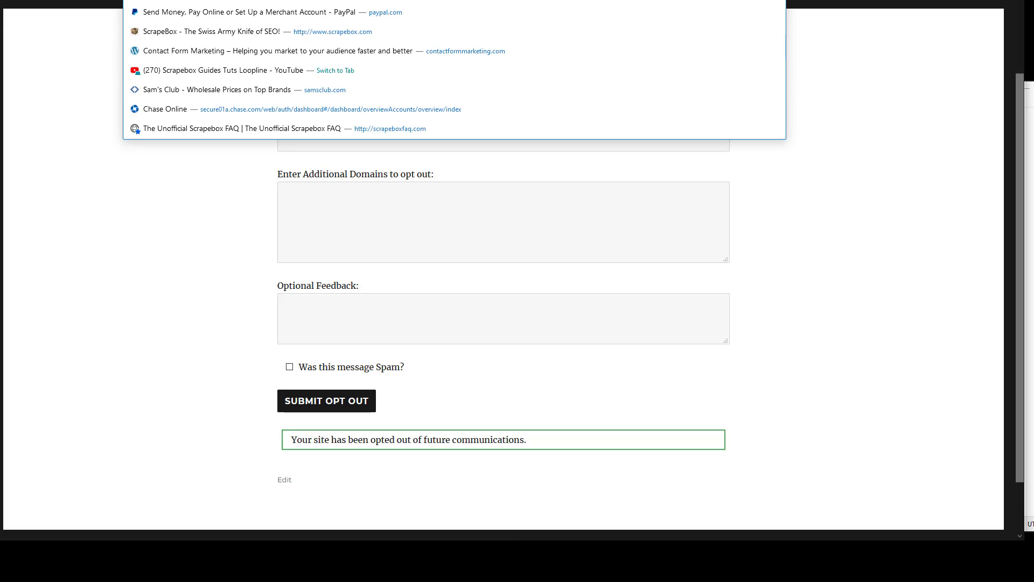
left_click(1030, 232)
key("ctrl+v")
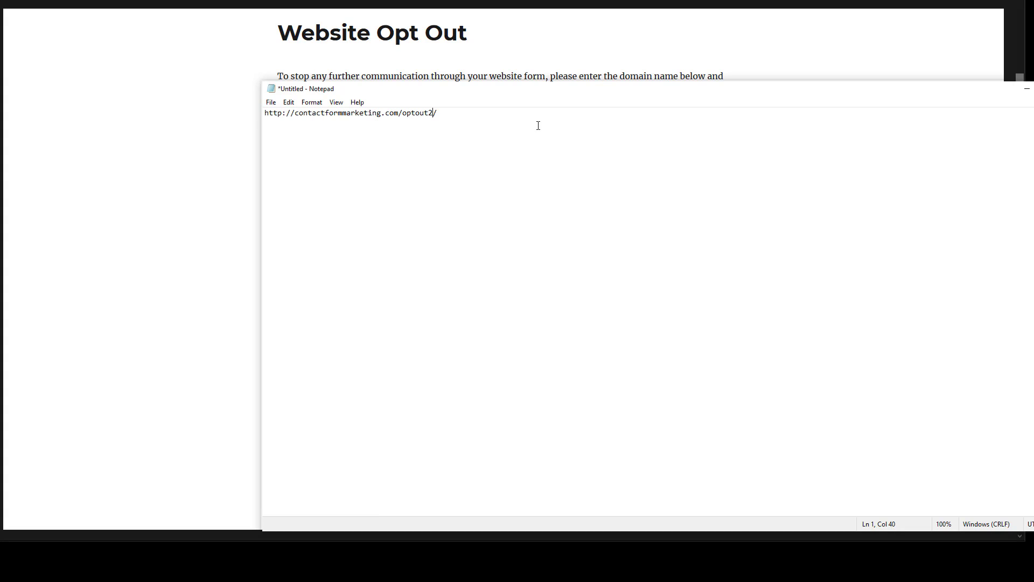
Write 'Hey,', 'Buy my product' and 'Don't want to buy? Opt out here:' above the link
key("Return")
key("Return")
key("Return")
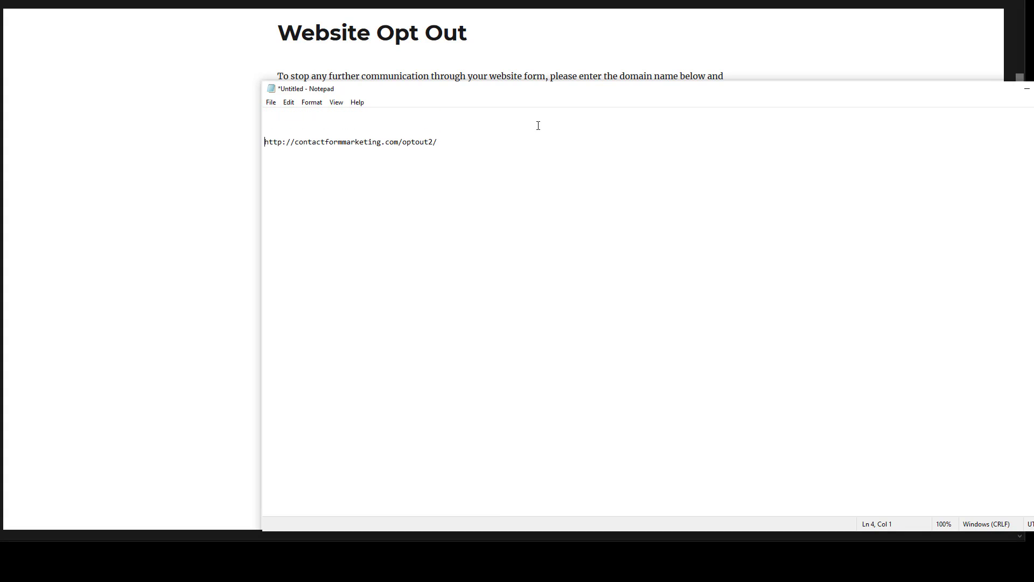
type("Hey,")
key("Return")
type("Buy m")
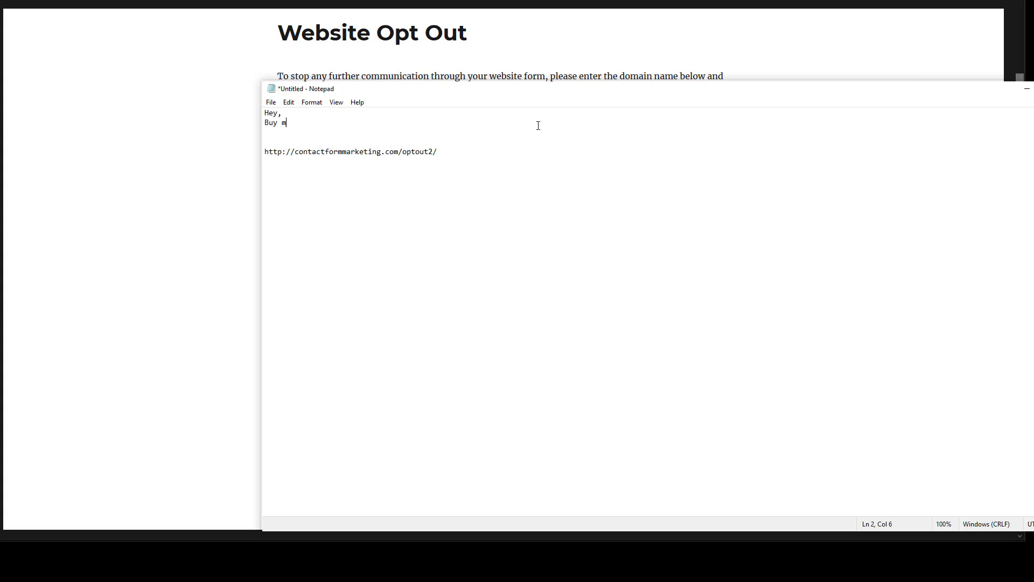
type("y produ")
key("Return")
key("Return")
key("Return")
key("Return")
key("Return")
key("Return")
key("Return")
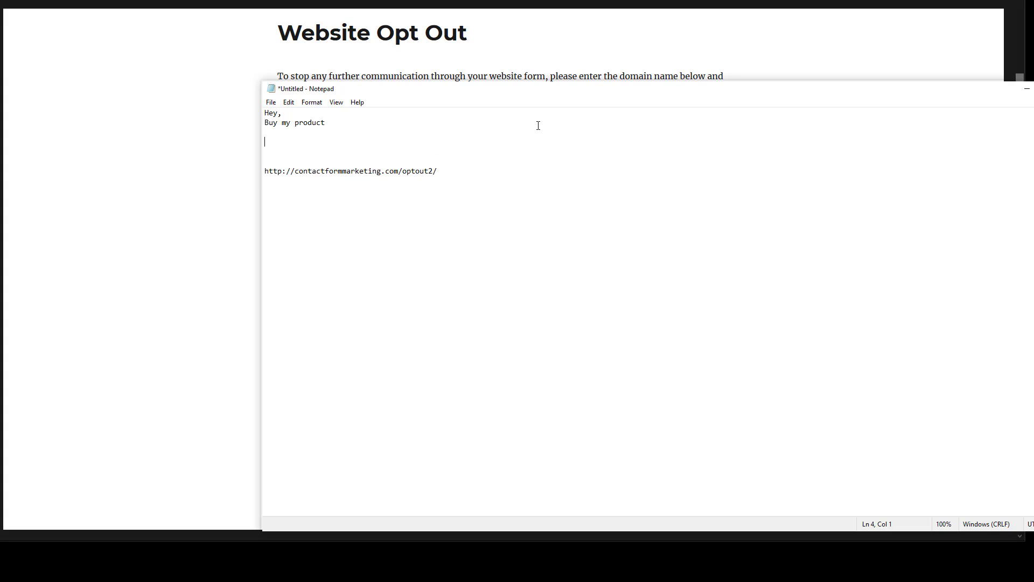
type("Don't w")
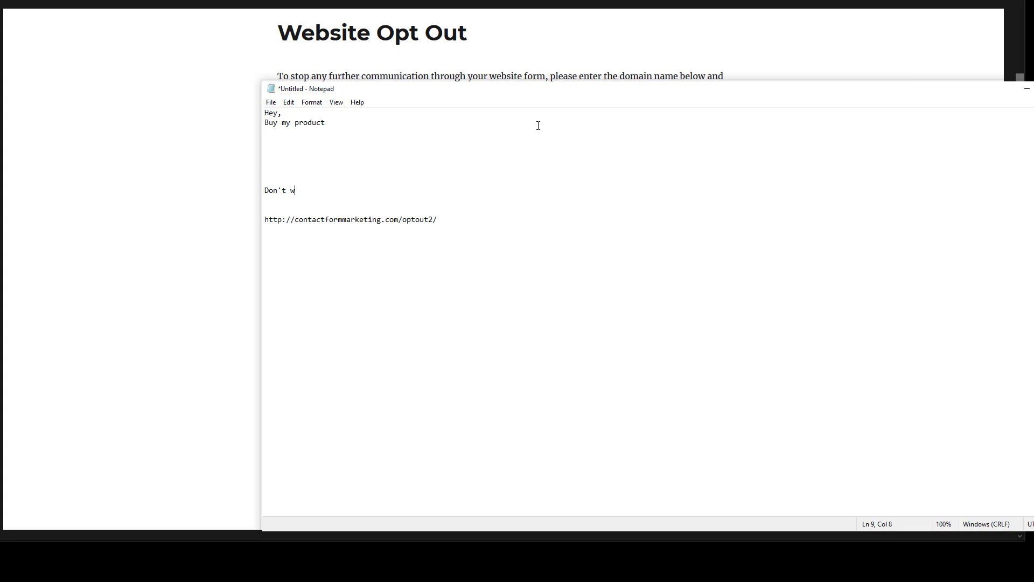
type("ant to  buy? Opt out here:")
key("Down")
key("Down")
key("Down")
key("BackSpace")
key("BackSpace")
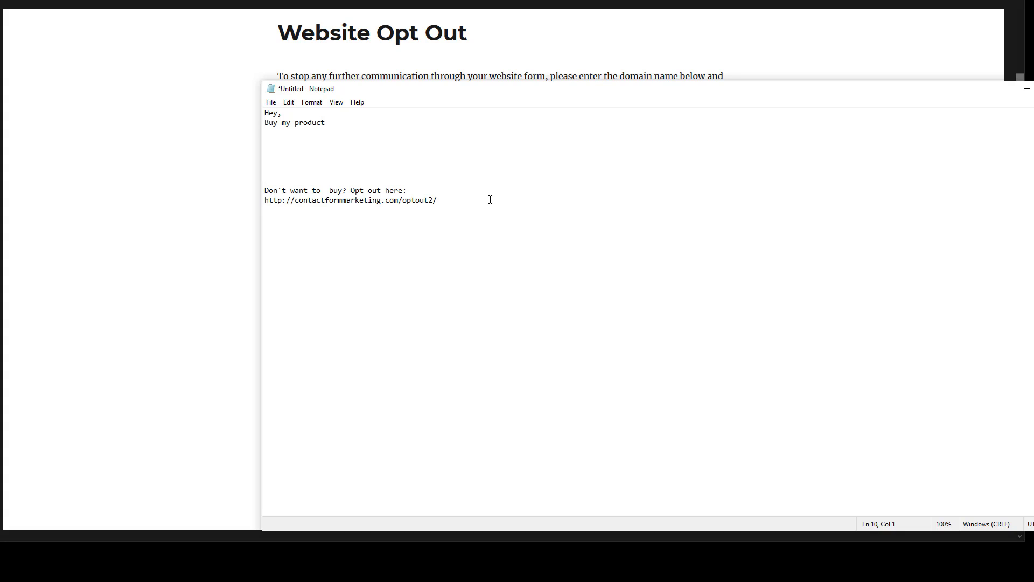
Append ?customer_domain=whiteboard.com to the end of the opt-out link
left_click(283, 79)
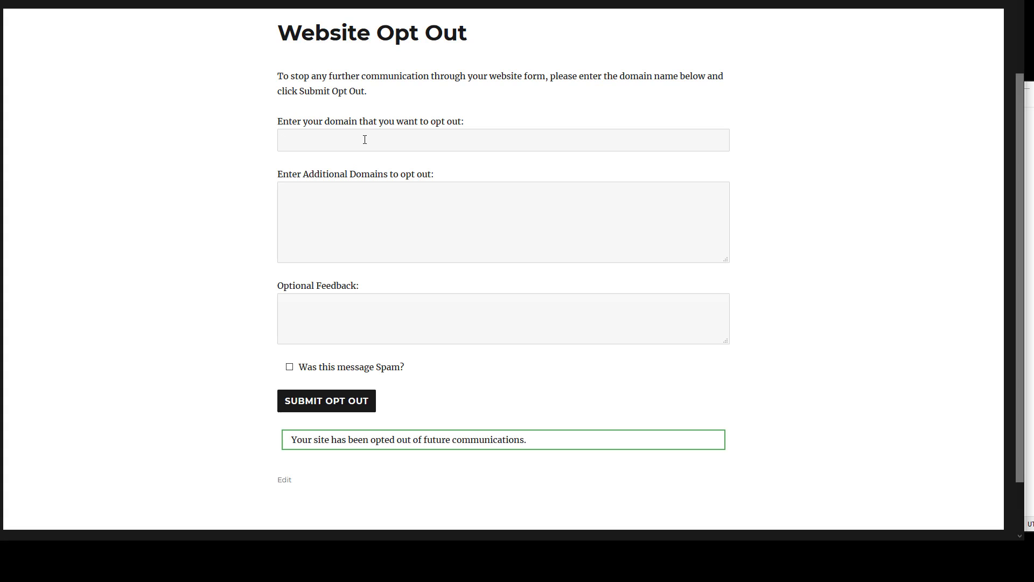
left_click(1029, 229)
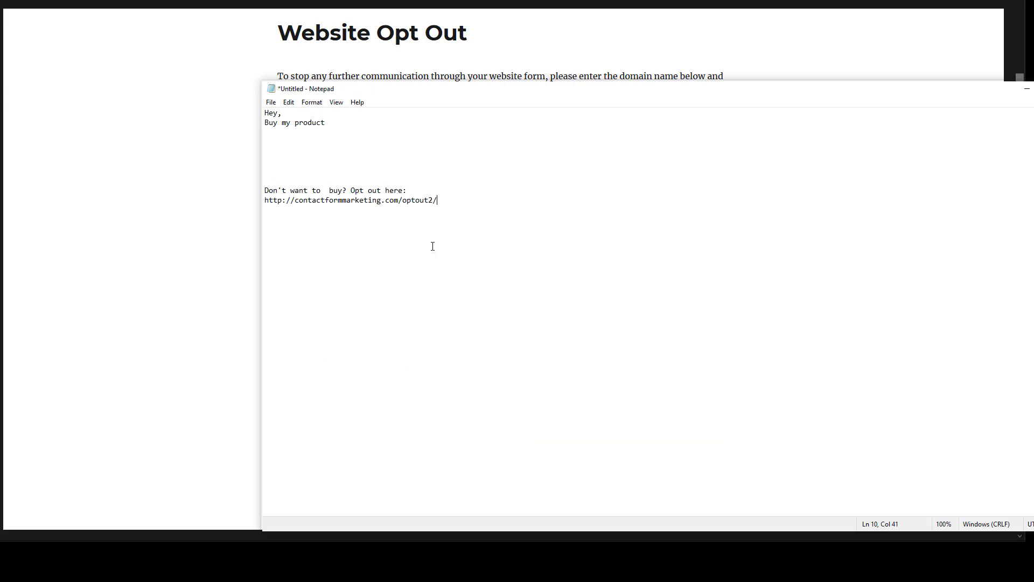
left_click_drag(448, 201, 227, 206)
left_click(470, 203)
type("?")
type("=")
type("c")
type("ustomer_domain")
type("=cars.")
key("BackSpace")
key("BackSpace")
key("BackSpace")
key("BackSpace")
key("BackSpace")
type("whiteboard.com")
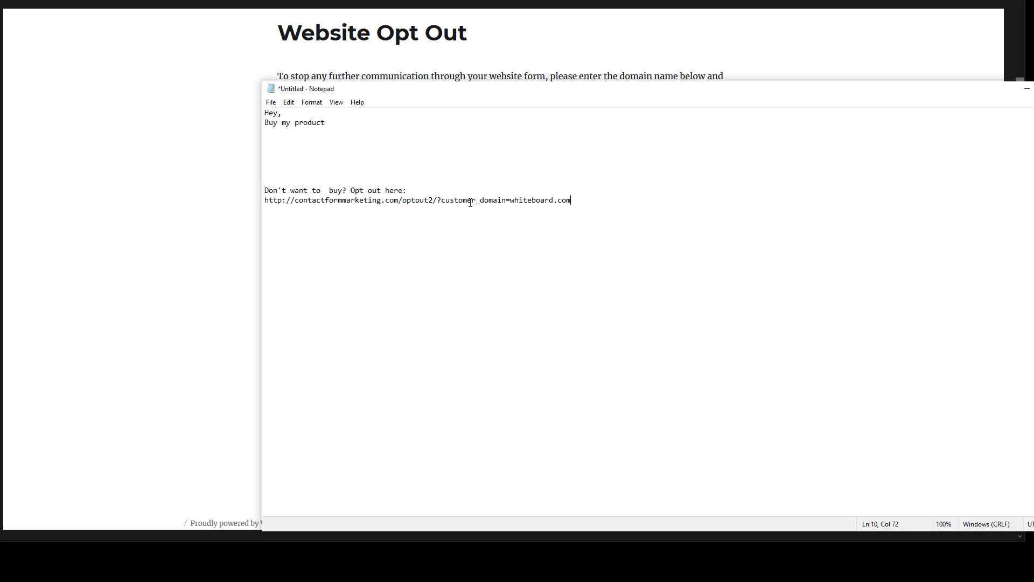
Load the composed link in the browser and select the prefilled whiteboard.com in Additional Domains
left_click(291, 0)
right_click(291, 0)
left_click(323, 23)
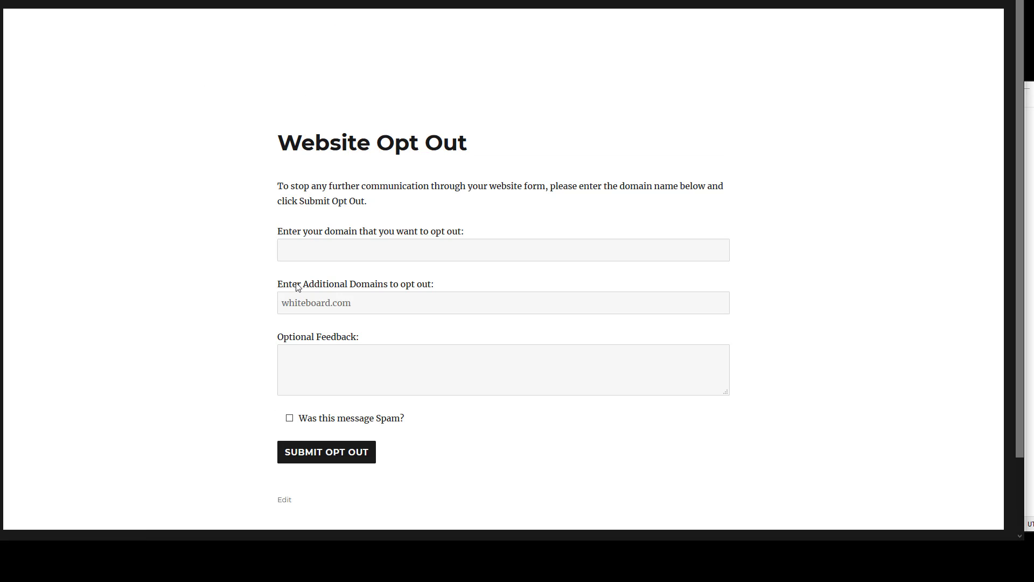
left_click(319, 301)
key("ctrl+a")
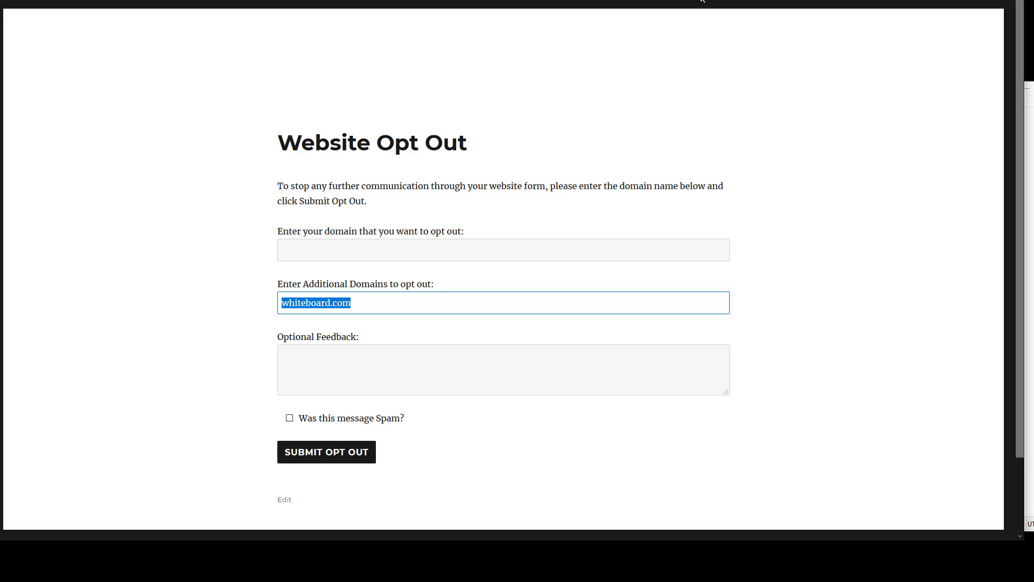
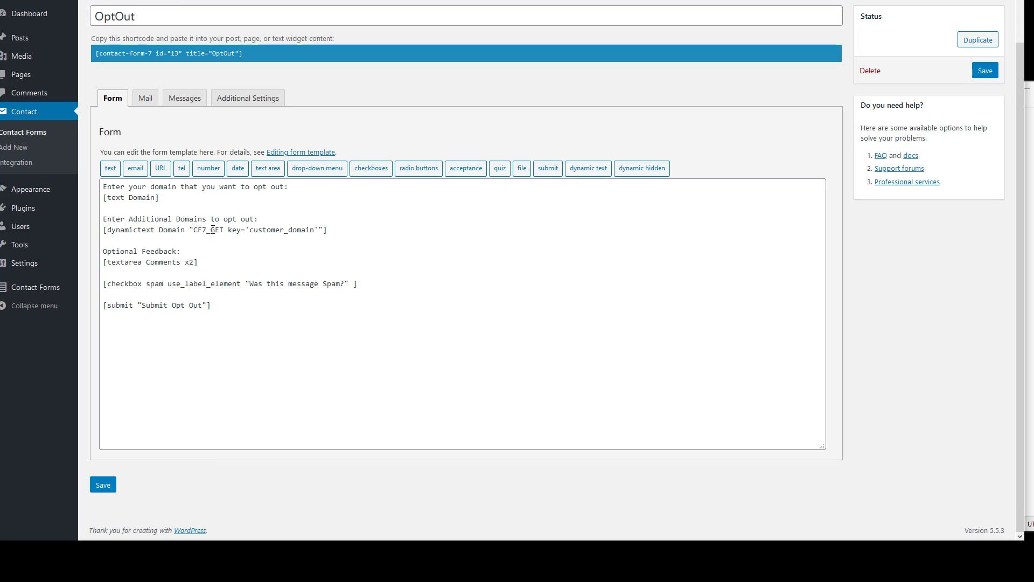
Mark the customer_domain= part of the opt-out URL in the Notepad draft
left_click(1032, 180)
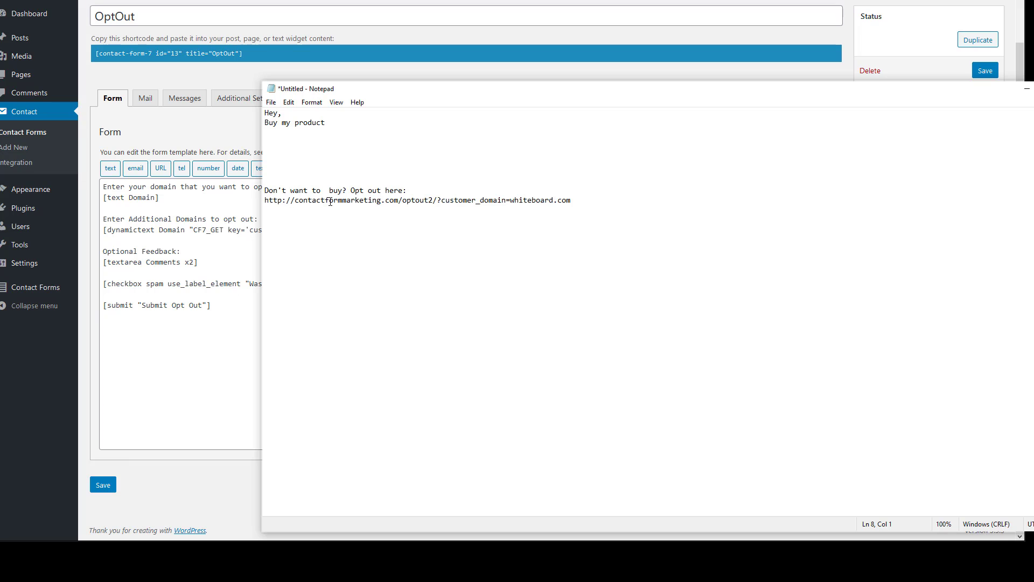
left_click(445, 199)
left_click_drag(441, 200, 571, 200)
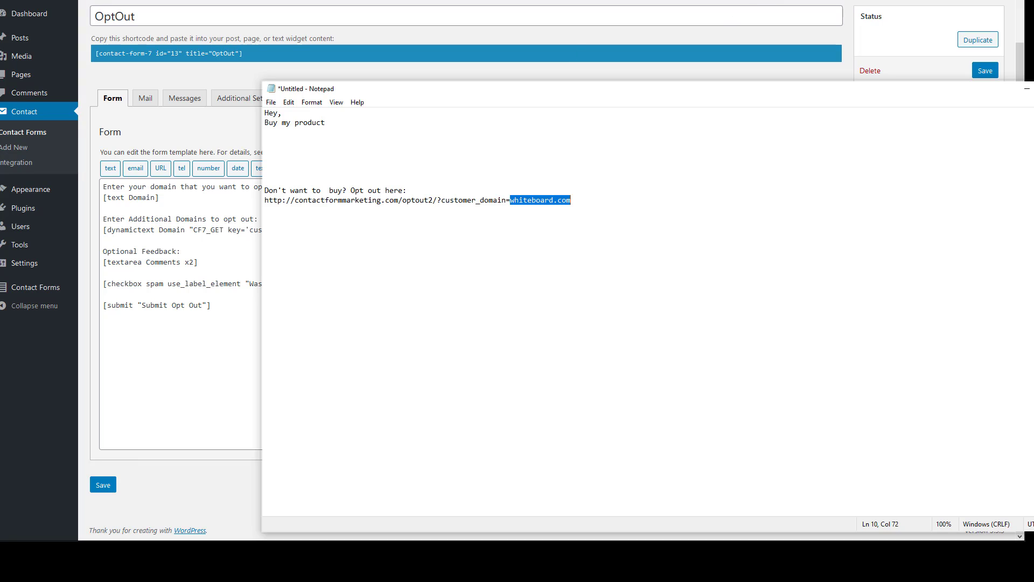
left_click(227, 238)
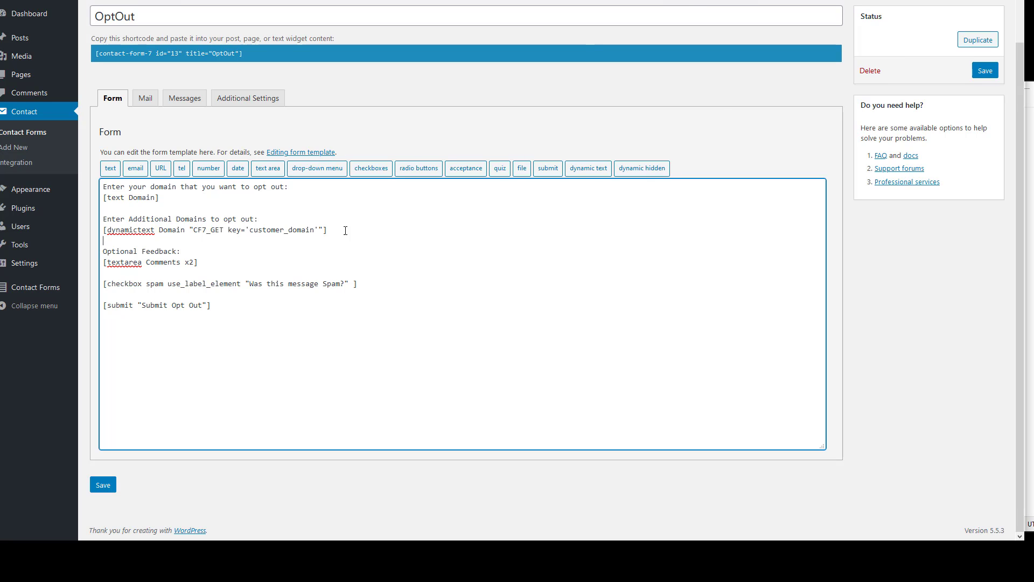
Cut the dynamictext line and paste it over the [text Domain] tag
left_click_drag(346, 231, 103, 230)
right_click(143, 230)
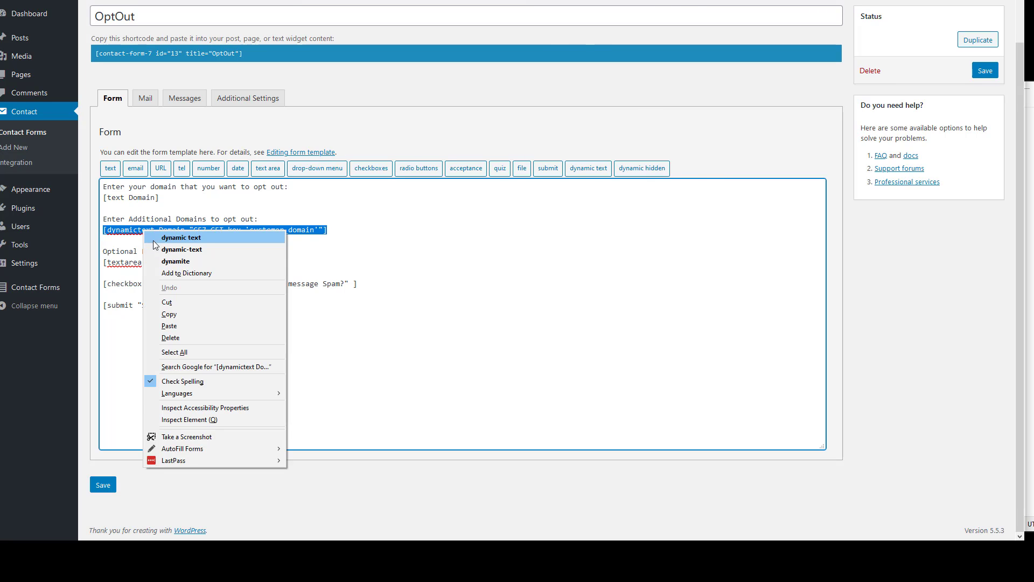
left_click(168, 303)
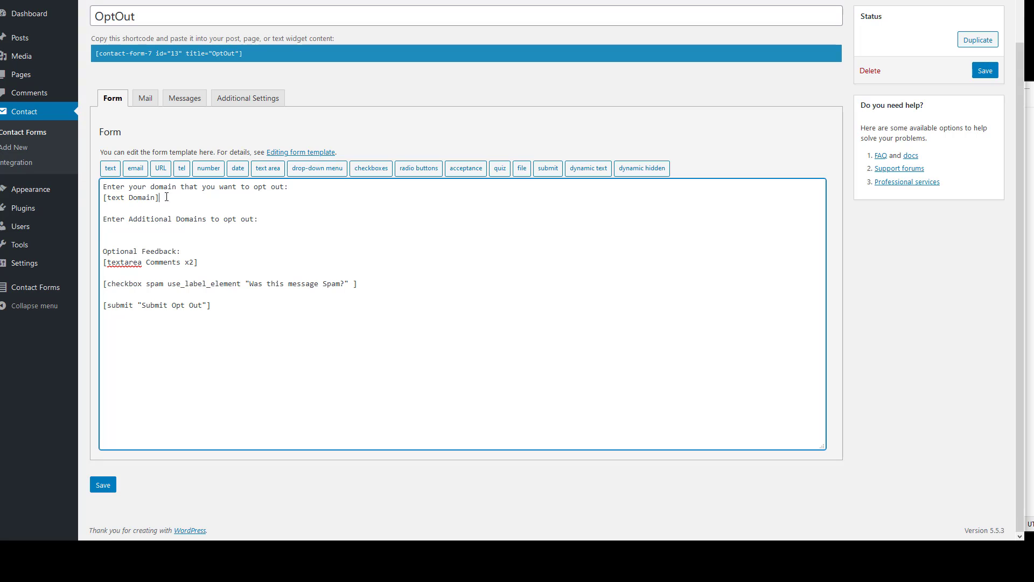
left_click_drag(159, 198, 102, 198)
key("ctrl+v")
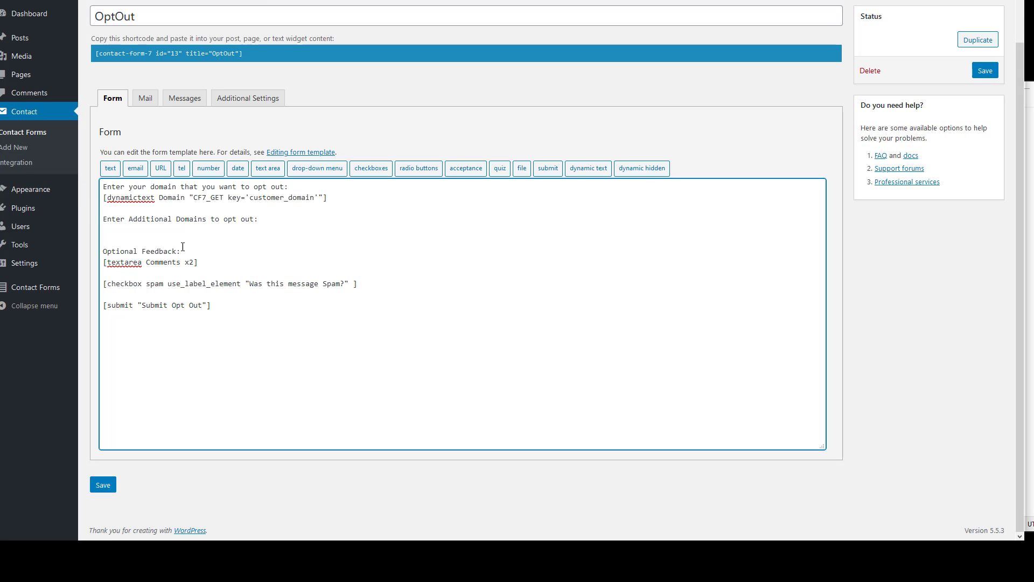
Insert an AdditionaDomains text area tag under Enter Additional Domains and save the form
left_click(141, 236)
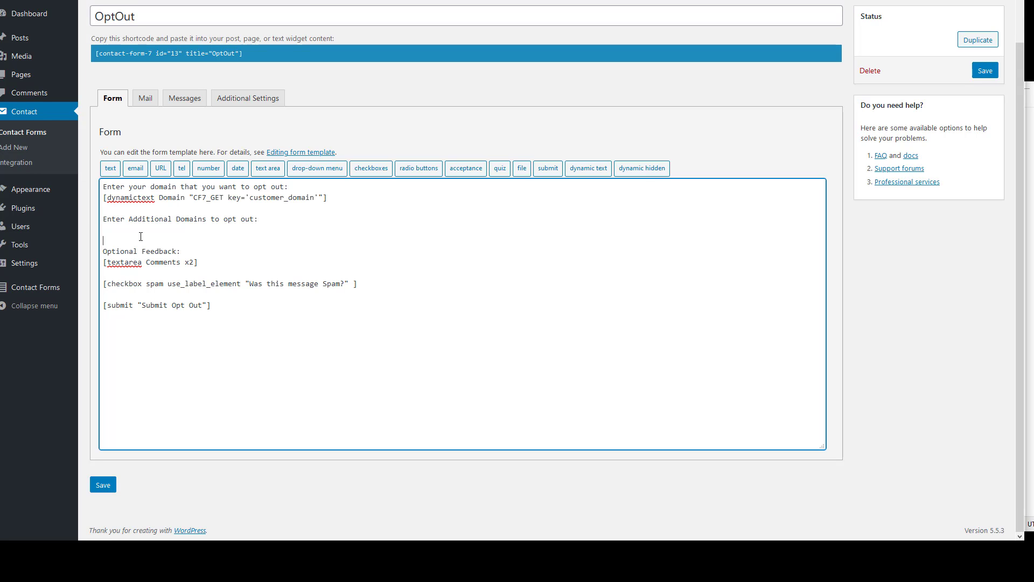
left_click(268, 168)
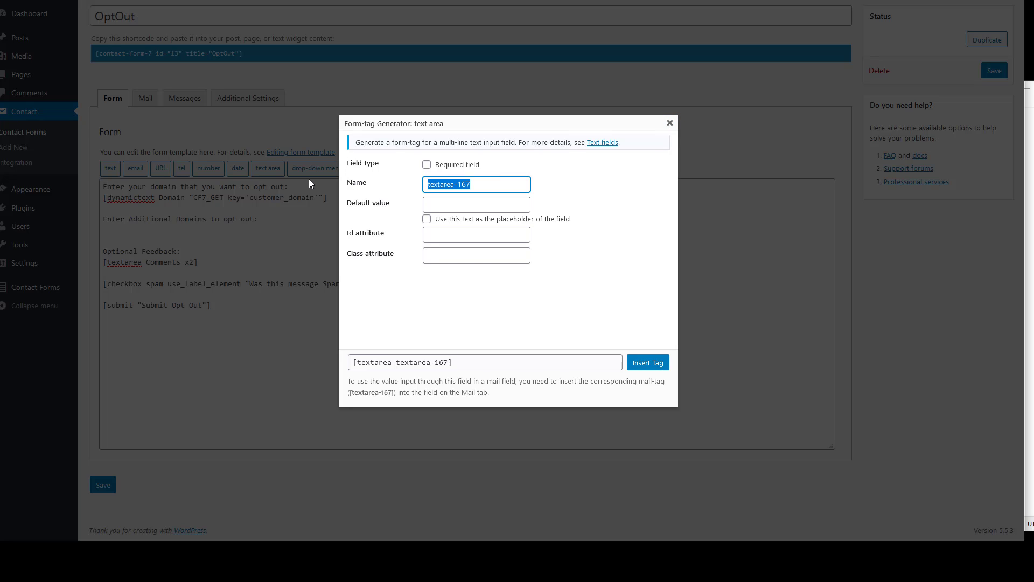
type("Additiona Domains")
left_click(654, 362)
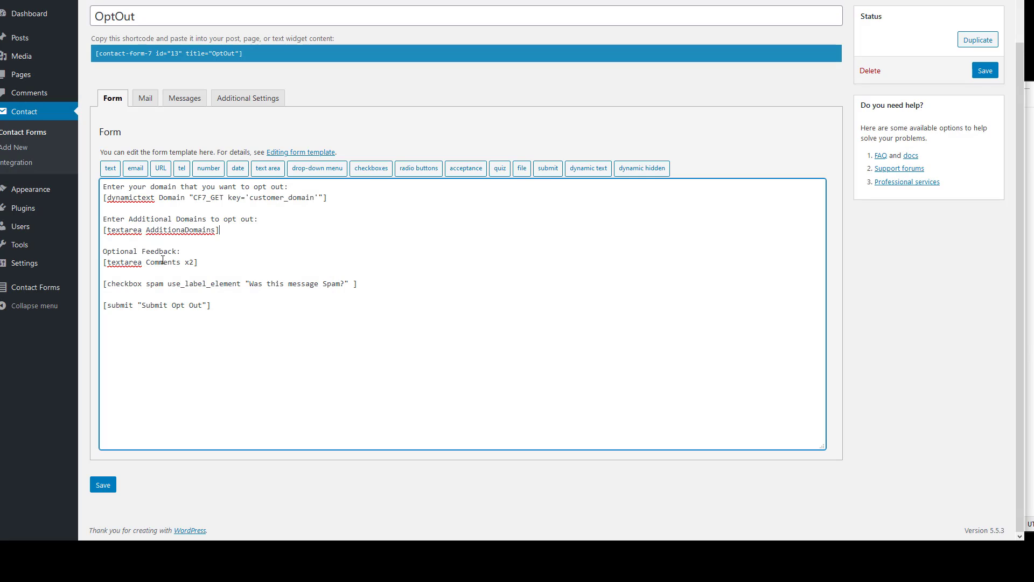
left_click(103, 484)
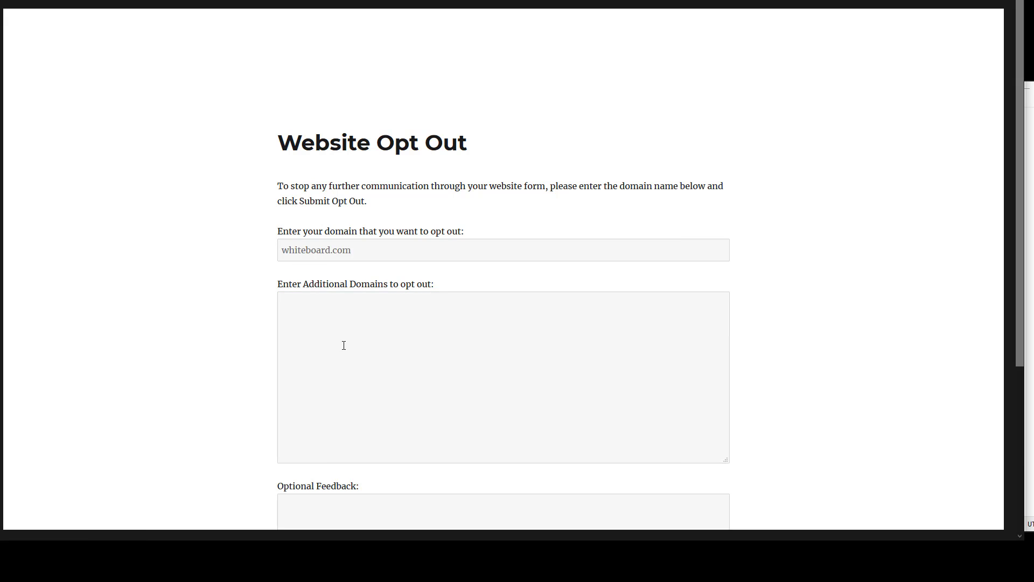
Add x2 to the AdditionaDomains tag for a two-row box and save again
key("ctrl+Tab")
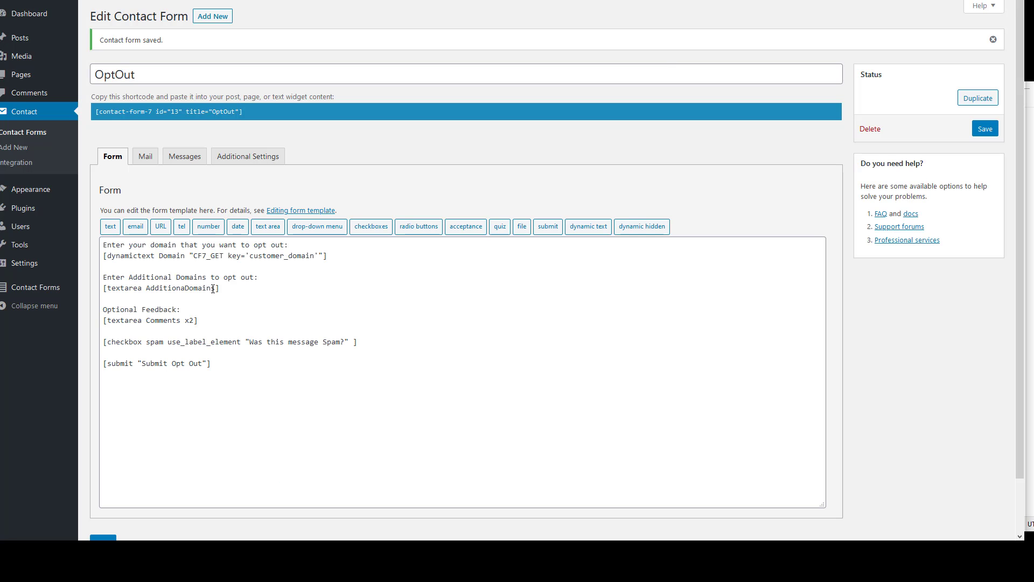
left_click(214, 289)
type("x2")
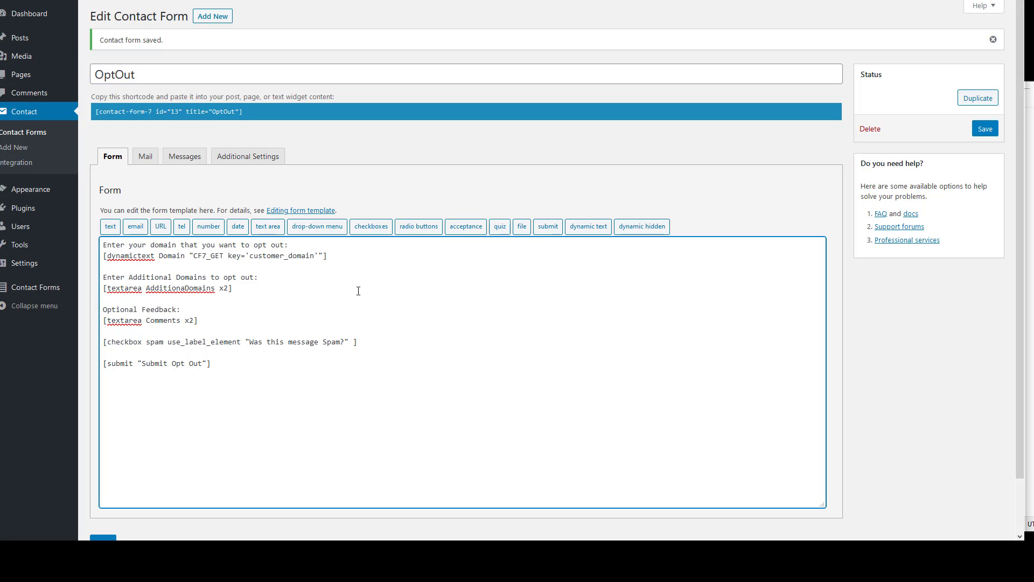
scroll(151, 457, "down", 1)
left_click(103, 488)
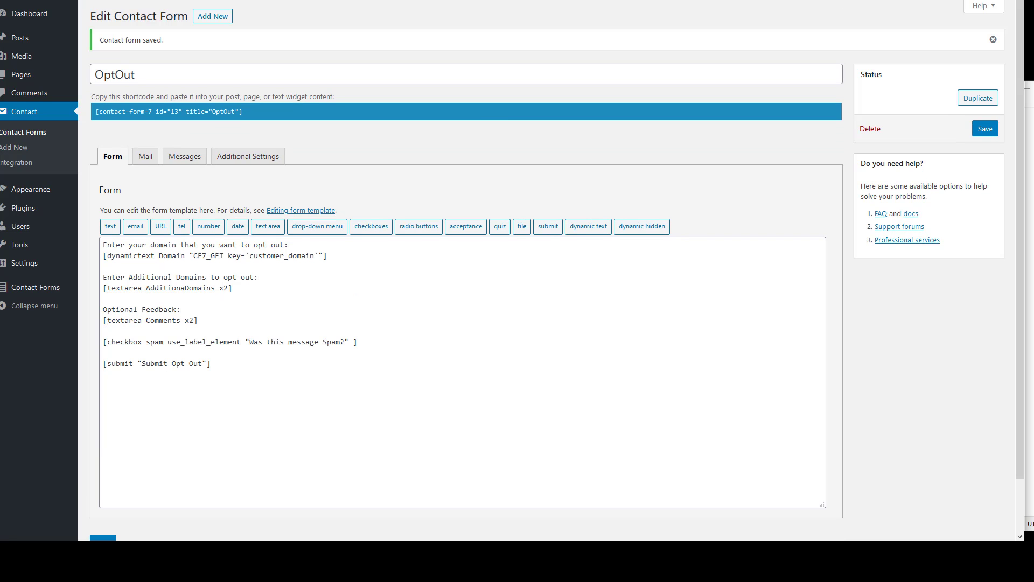
left_click(218, 1)
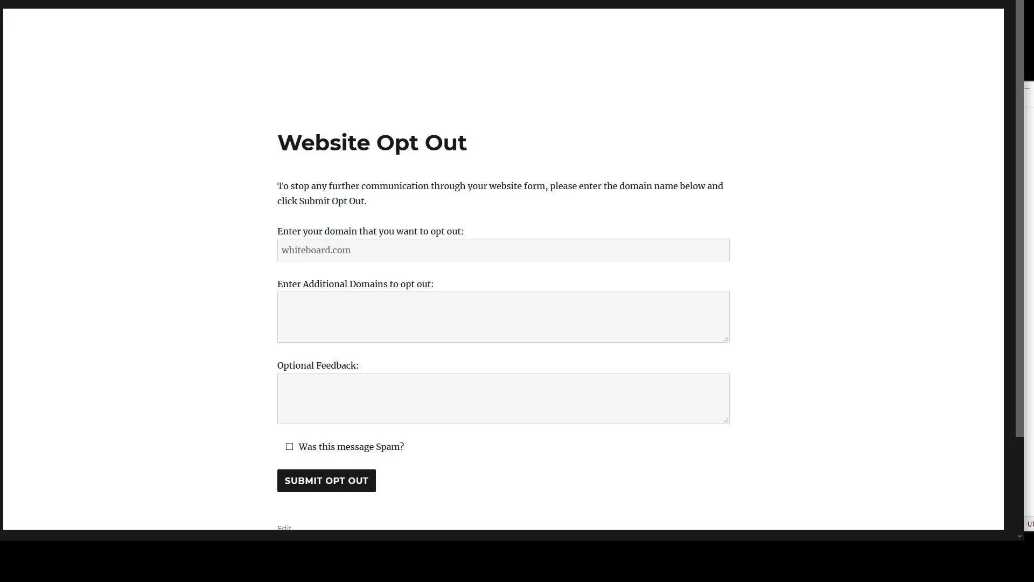
Replace the URL's trailing domain with %domain%, then cnn.com, and select the whole link
left_click(1030, 226)
left_click_drag(571, 201, 511, 197)
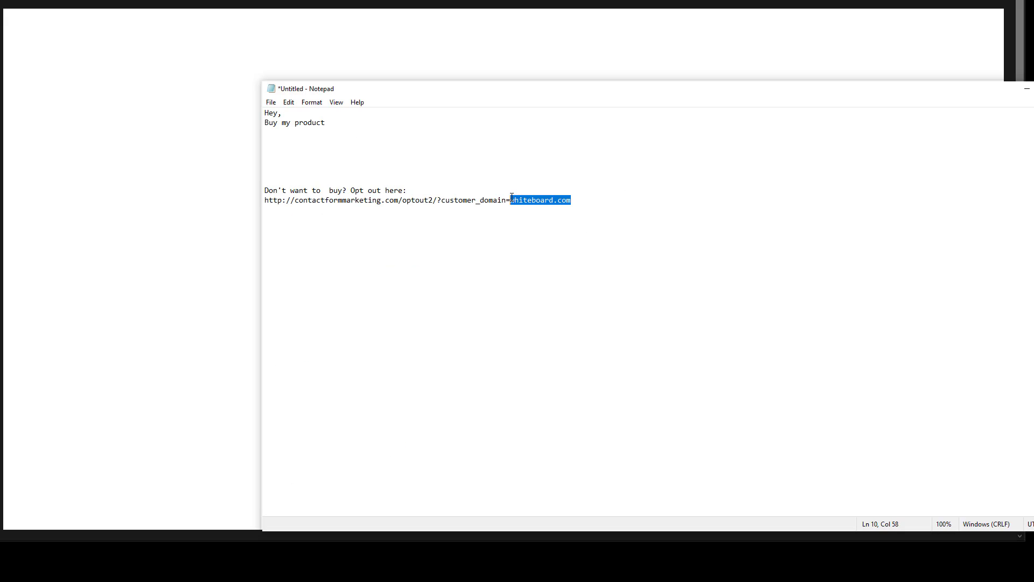
type("%domain%")
mouse_move(556, 200)
left_mouse_down()
mouse_move(439, 163)
mouse_move(520, 202)
mouse_move(557, 201)
left_mouse_up()
left_click(519, 202)
type("cnn.com")
left_click_drag(542, 201, 257, 209)
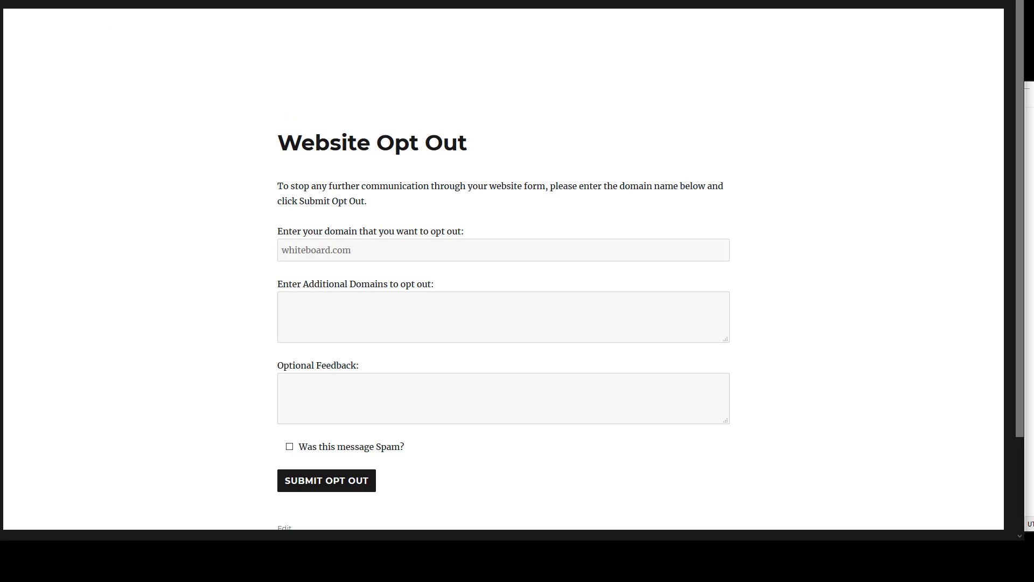
Load the copied cnn.com opt-out link and submit the opt-out form
right_click(314, 3)
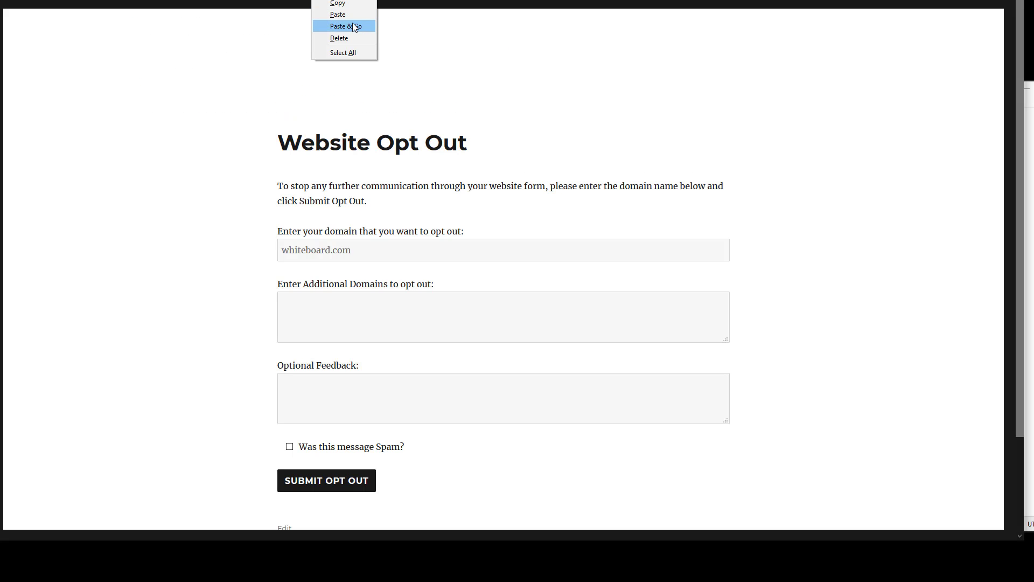
left_click(353, 23)
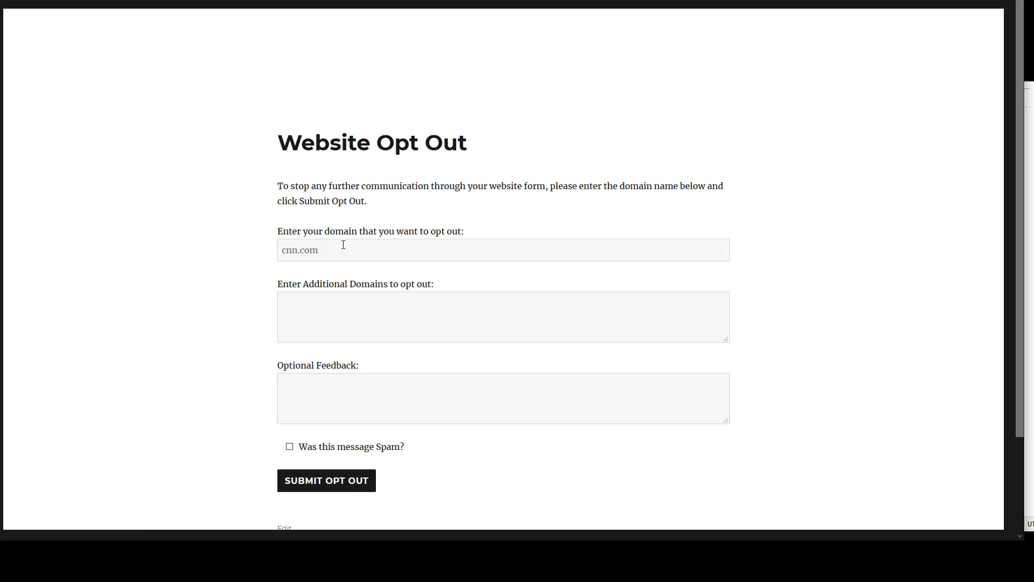
scroll(263, 263, "down", 1)
scroll(263, 263, "down", 1)
left_click(361, 364)
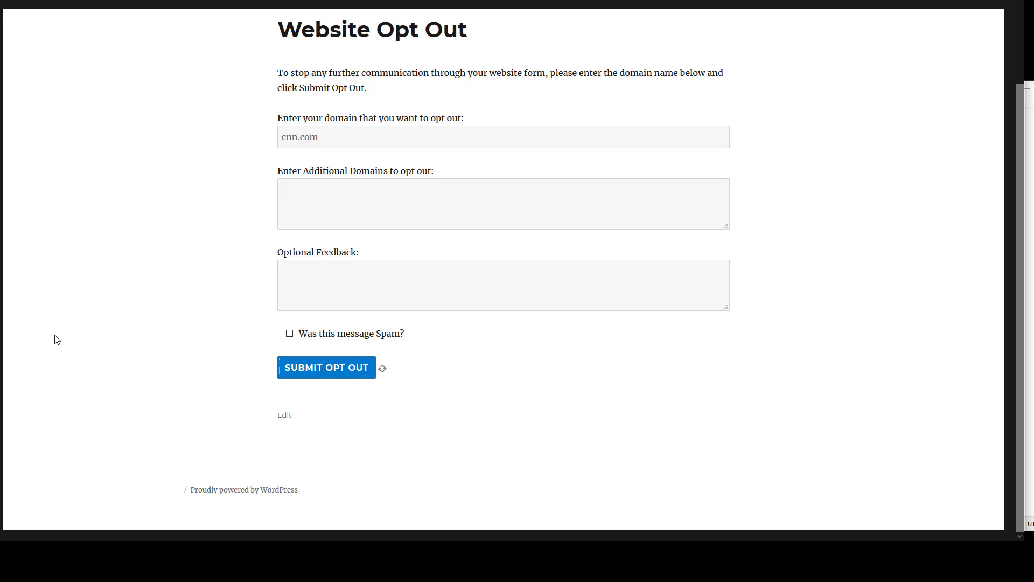
Check the CFDB7 OptOut entries for the cnn.com submission, then revisit the form's boxes
left_click(789, 1)
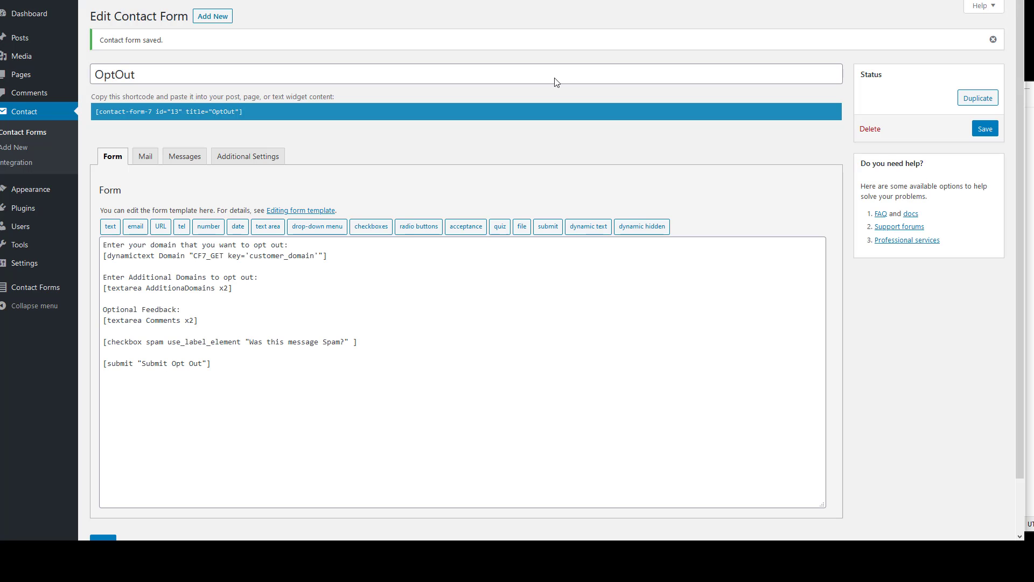
mouse_move(72, 290)
left_click(108, 290)
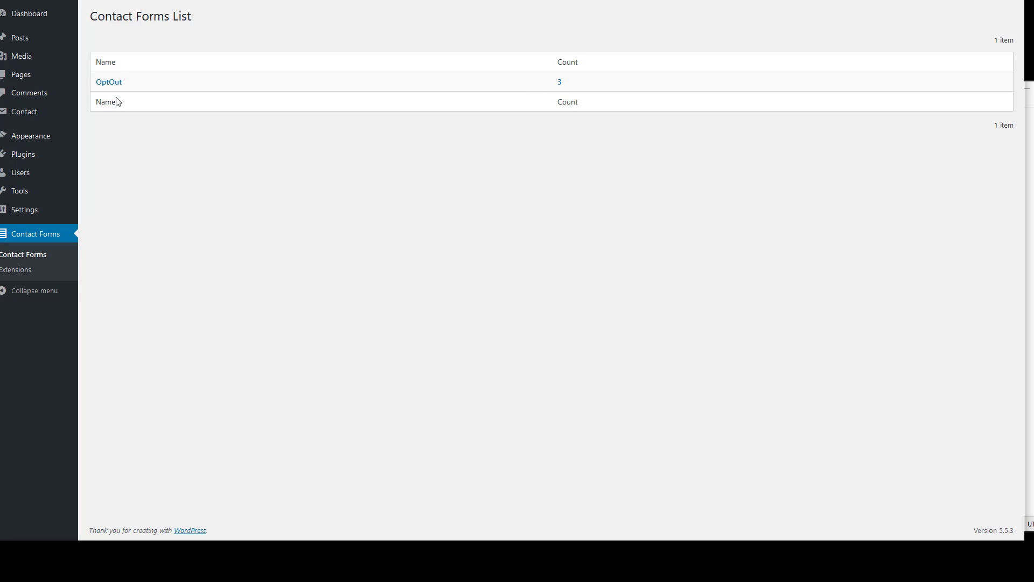
left_click(110, 82)
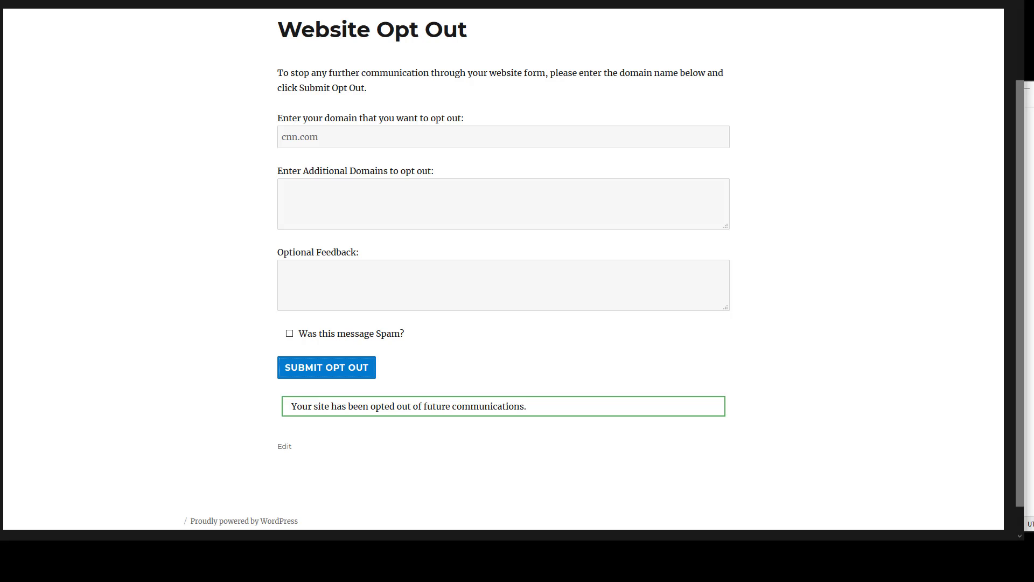
left_click(316, 188)
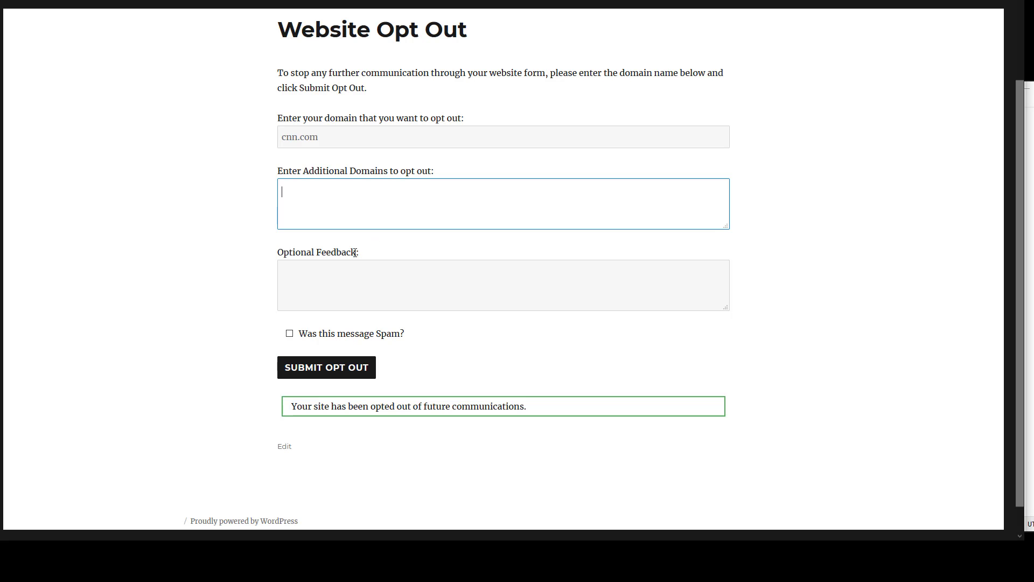
left_click(350, 280)
left_click(350, 219)
left_click(346, 280)
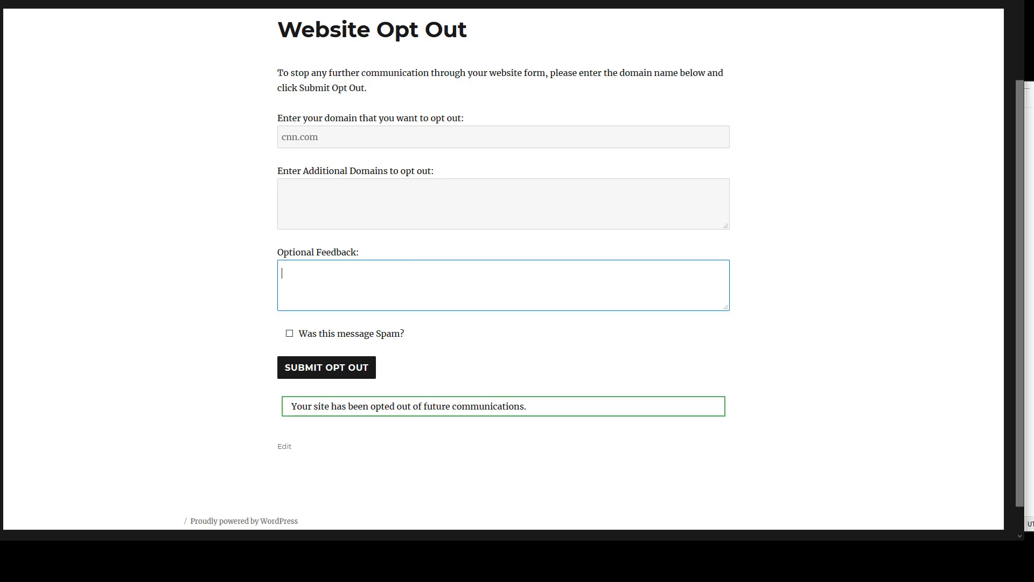
Replace cnn.com with scrapebox.com at the end of the opt-out link and select the URL
left_click(1030, 232)
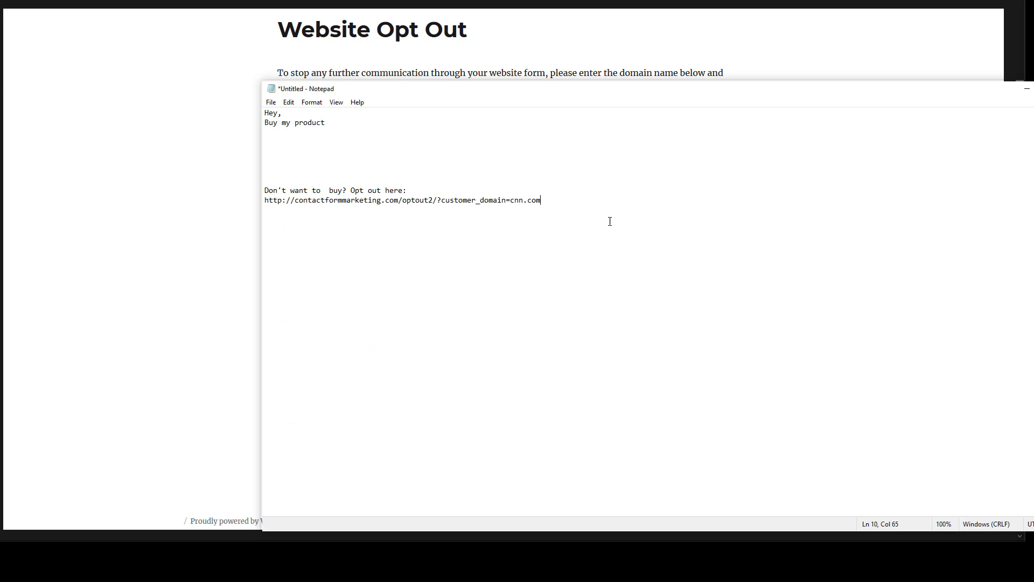
left_click_drag(543, 199, 510, 200)
type("scrapebox.com")
left_click_drag(570, 200, 215, 201)
key("ctrl+c")
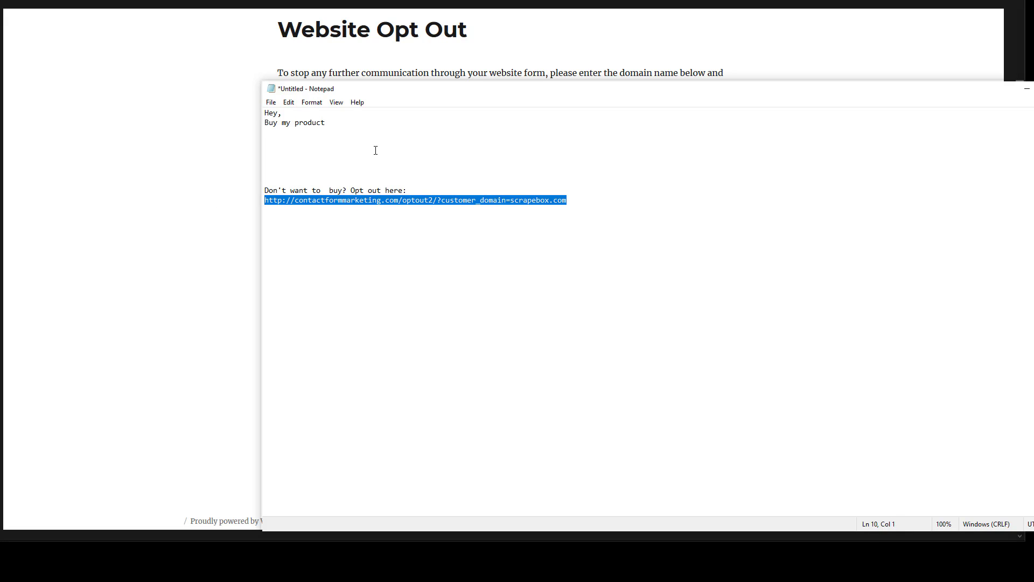
Load the scrapebox.com opt-out link and enter scrapeboxfaq.com and contactformmarketing.com as additional domains
left_click(591, 0)
key("ctrl+v")
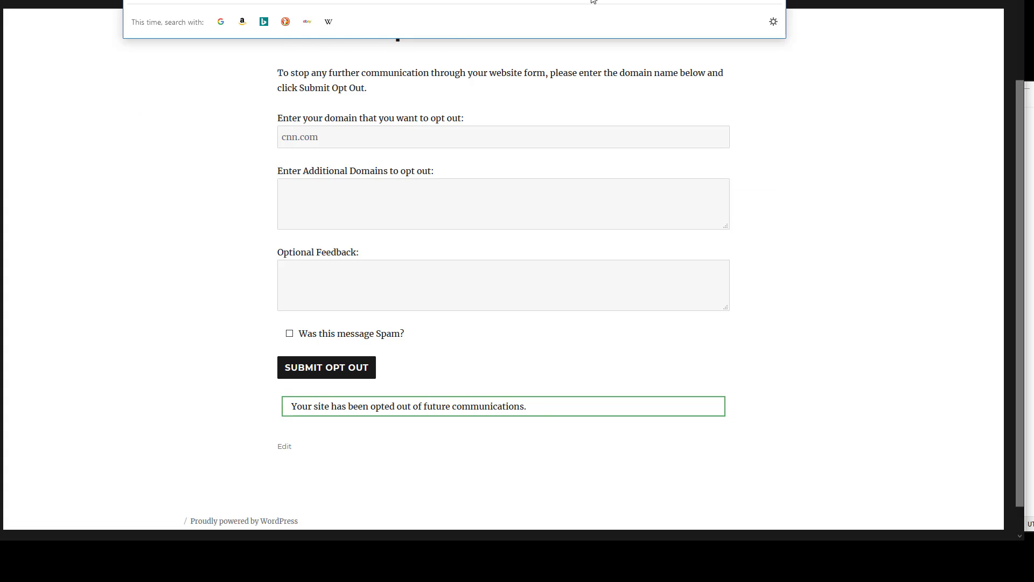
key("Return")
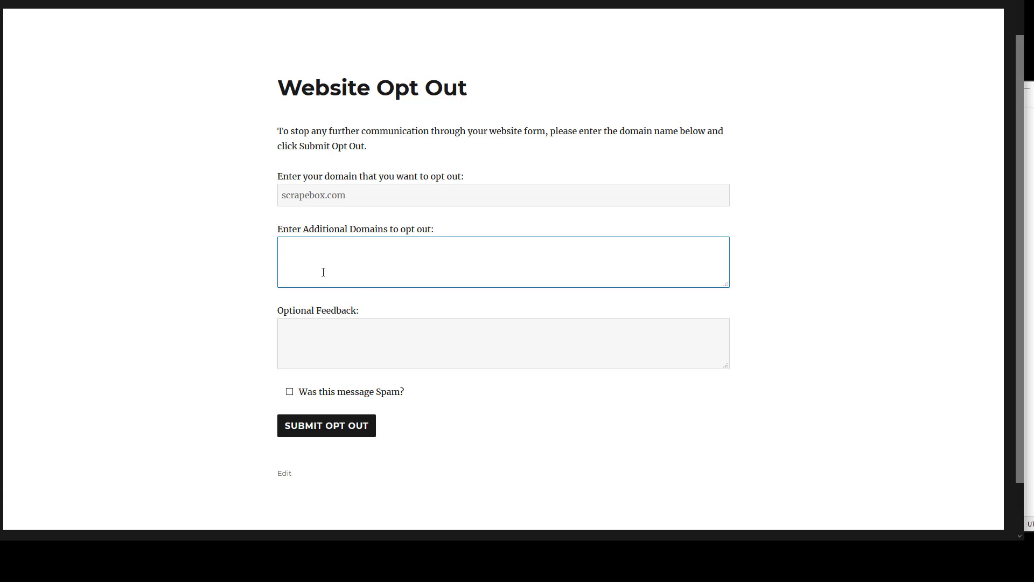
type("apeb")
key("BackSpace")
key("BackSpace")
type("eboxfaq")
key("BackSpace")
type("q.com")
key("Return")
type("conta")
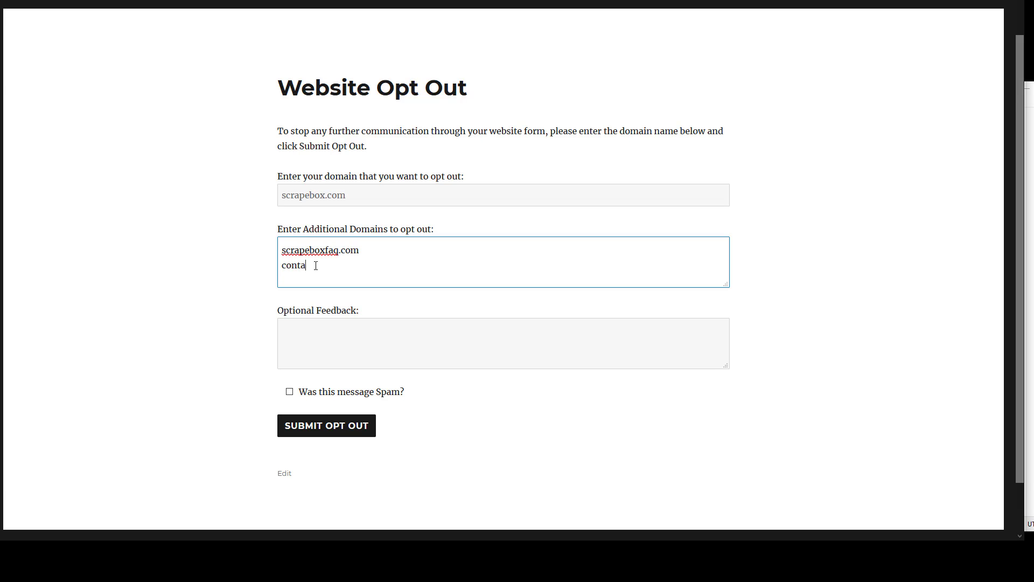
type("ctformmarketing.com")
Add the feedback 'Hey thanks!', tick the spam box, and submit the opt-out
left_click(544, 350)
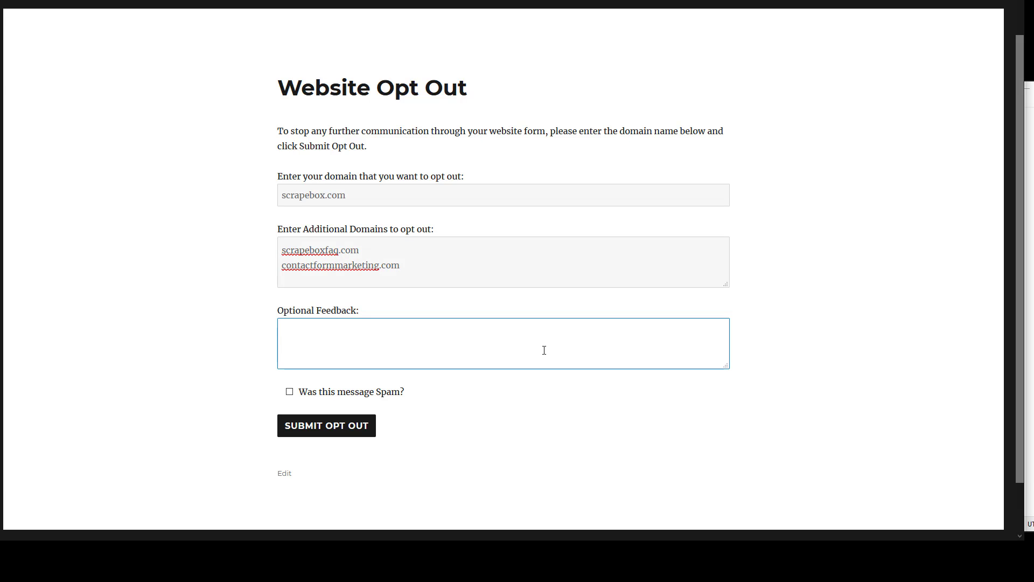
type("Hey thanks!")
scroll(403, 337, "down", 1)
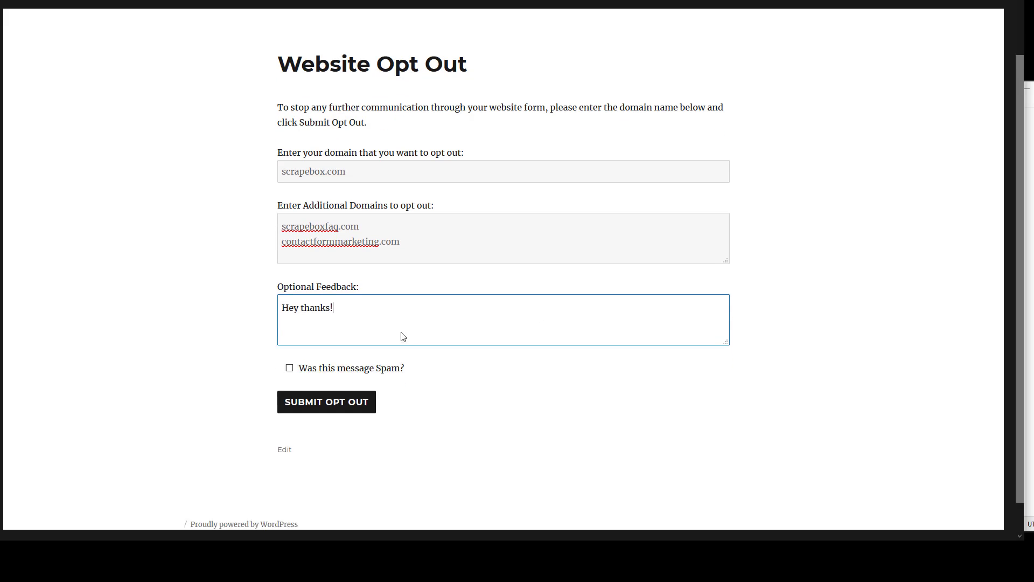
scroll(403, 337, "down", 1)
left_click(290, 334)
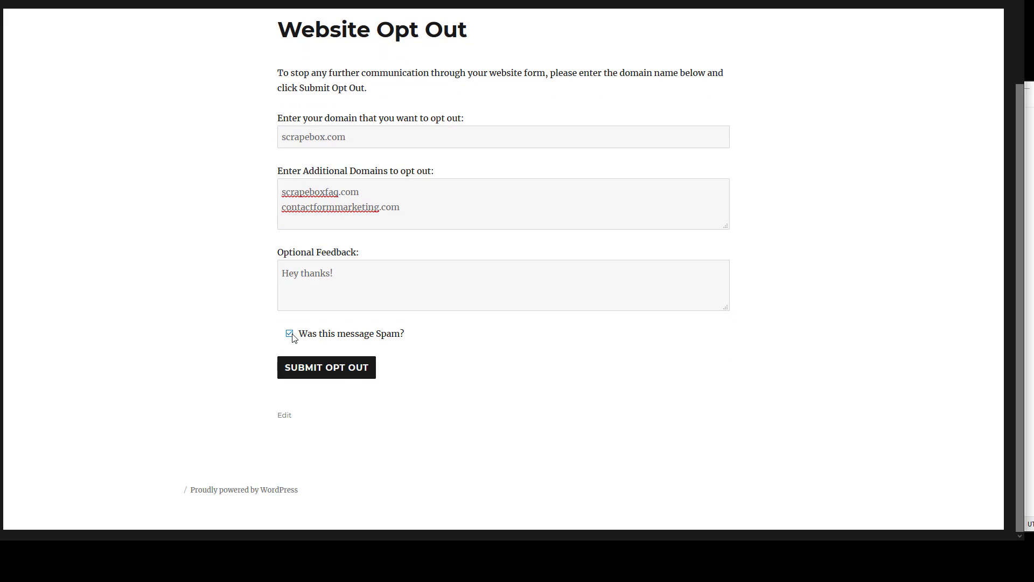
left_click(321, 373)
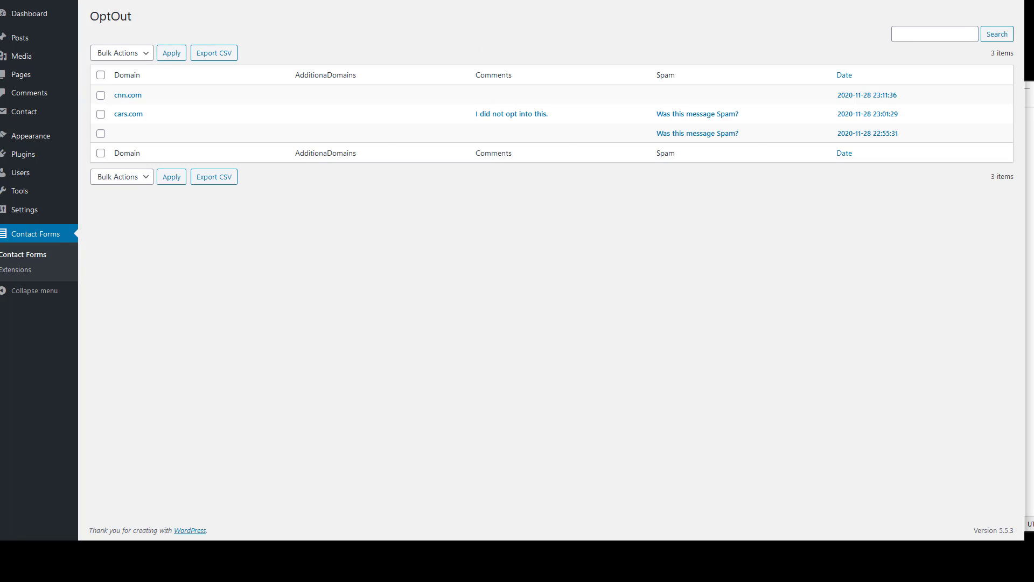
Reload the OptOut submissions list and compare it with the prefilled scrapebox.com domain
left_click(51, 2)
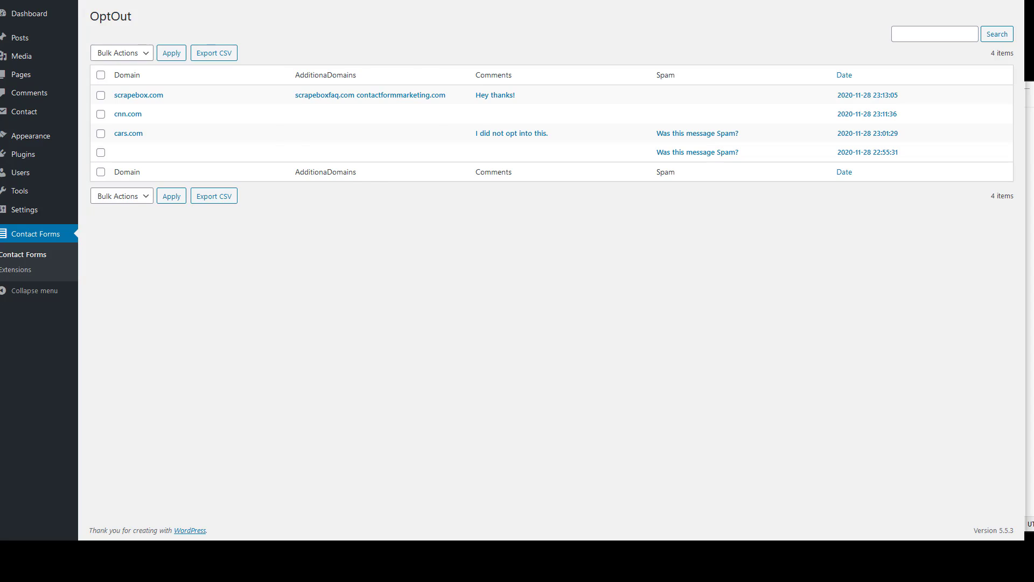
left_click(178, 1)
left_click_drag(356, 138, 183, 136)
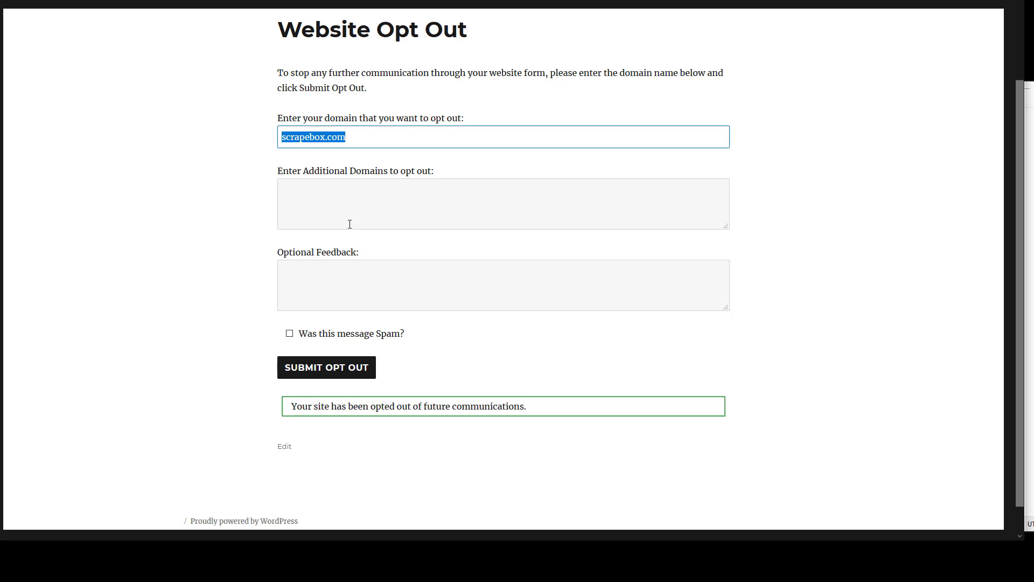
left_click(700, 1)
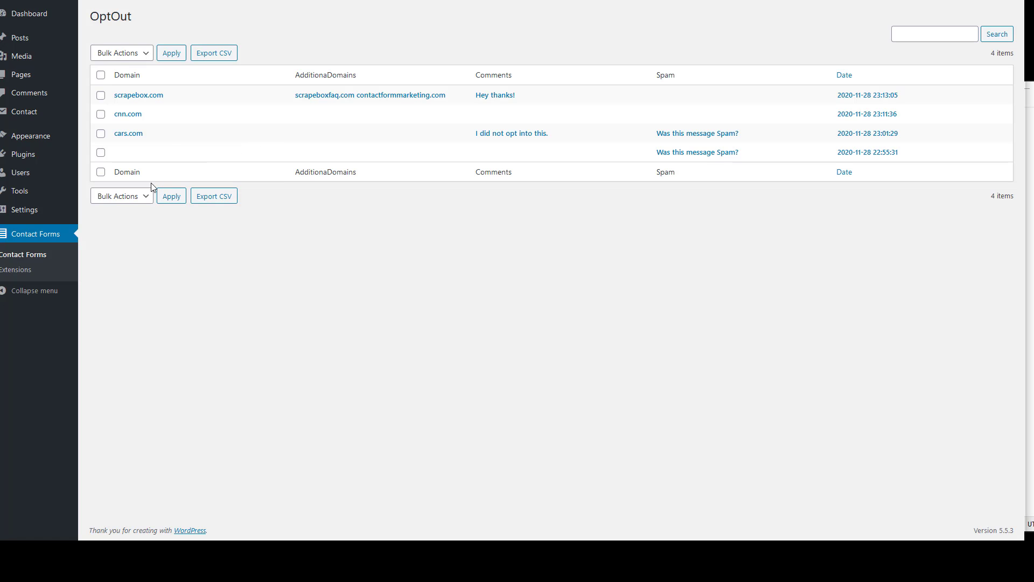
mouse_move(37, 115)
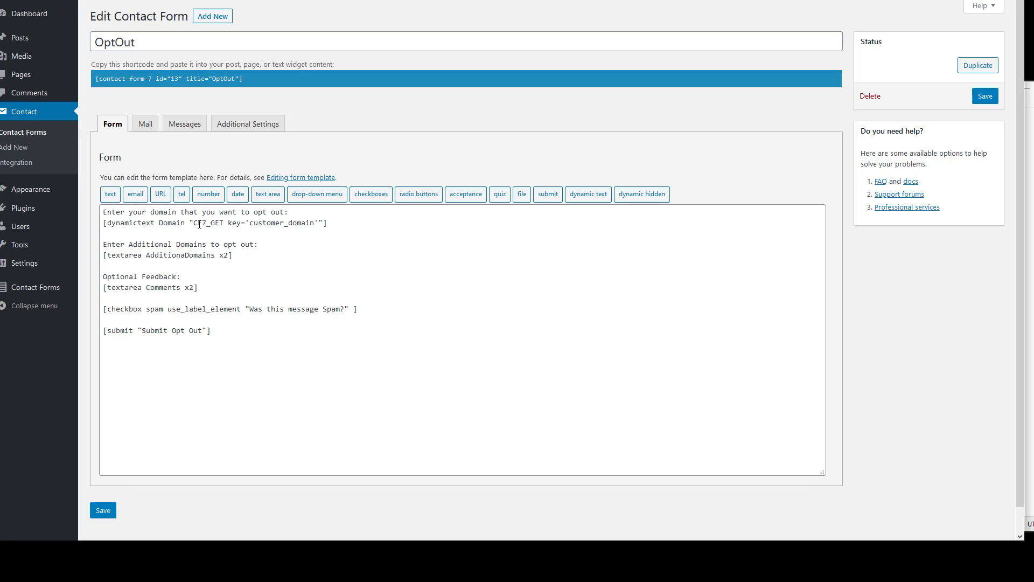
Change the dynamictext key from customer_domain to tea and save the OptOut form
left_click_drag(194, 222, 248, 222)
left_click_drag(314, 224, 249, 225)
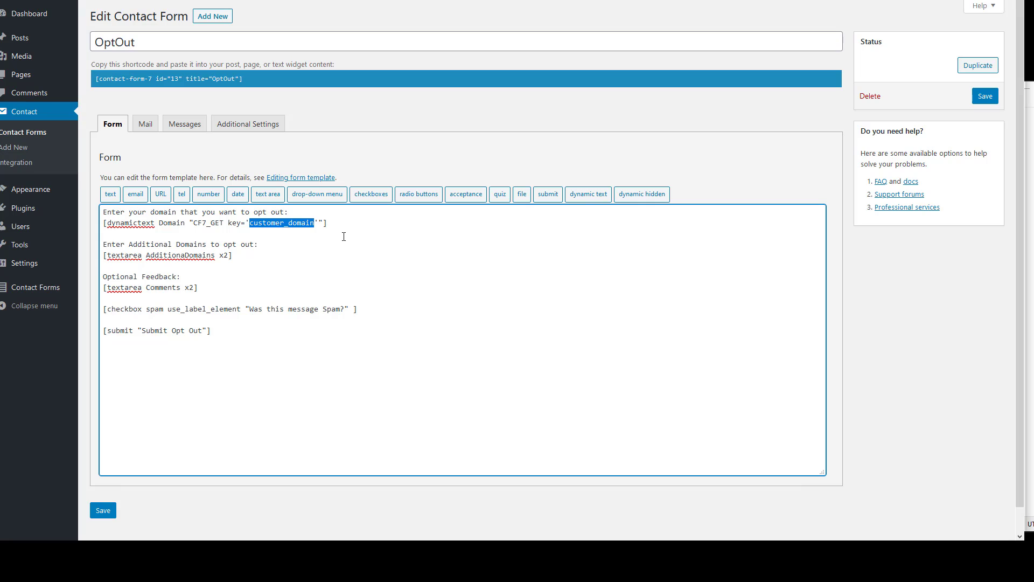
type("tea")
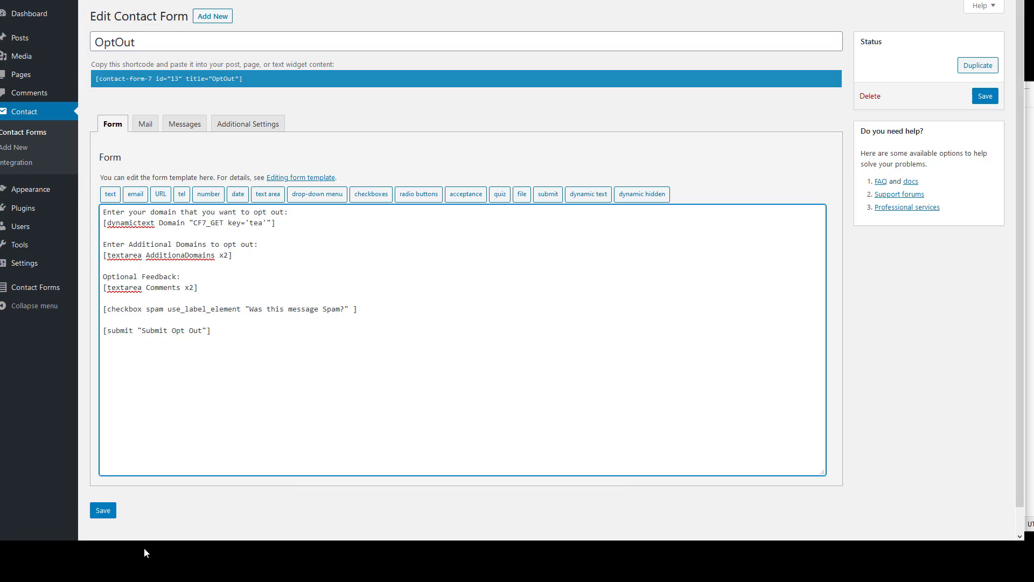
left_click(103, 510)
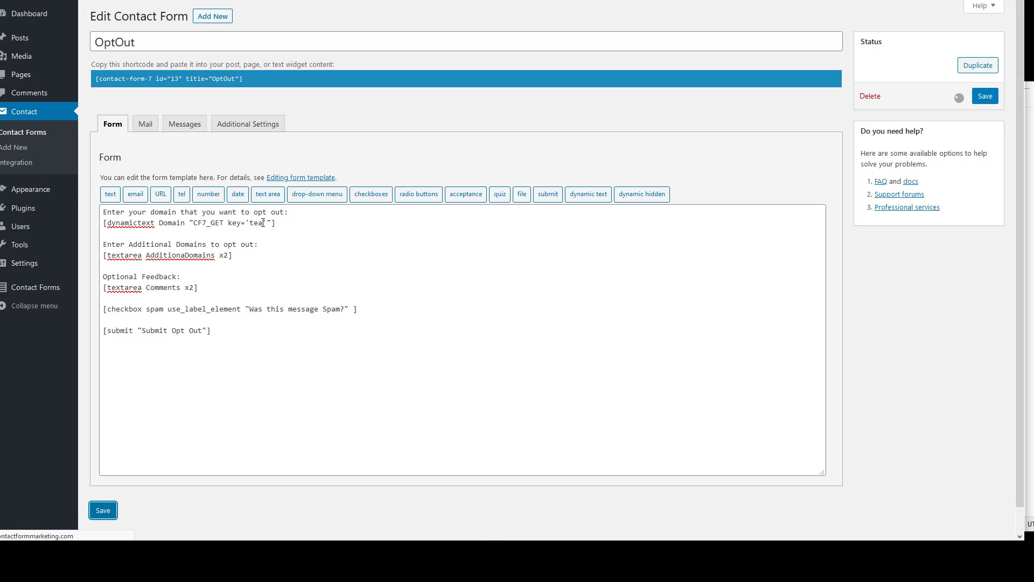
key("alt+Tab")
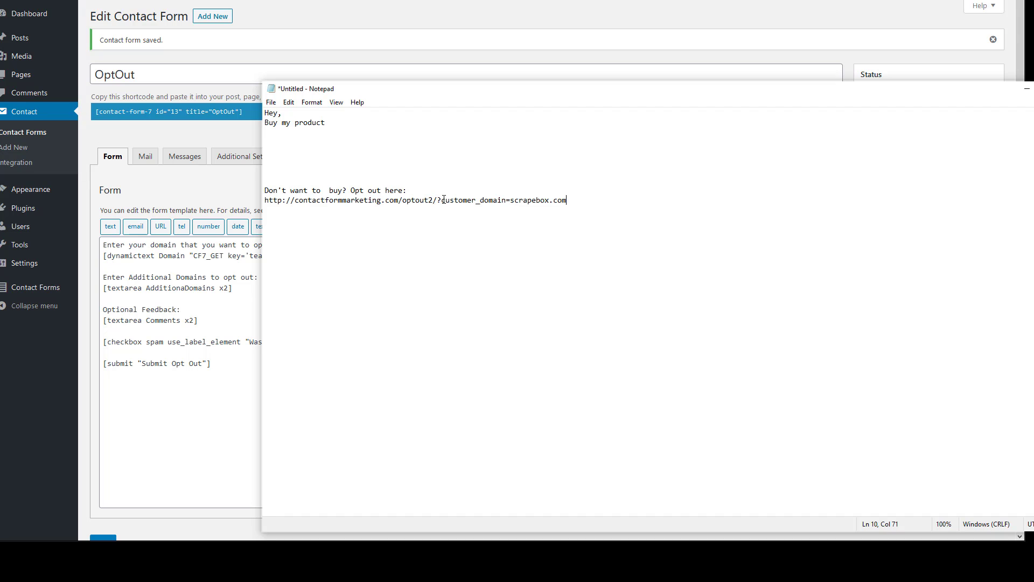
Rename customer_domain to tea in the opt-out link and load it in the browser
left_click_drag(441, 200, 249, 211)
type("tea")
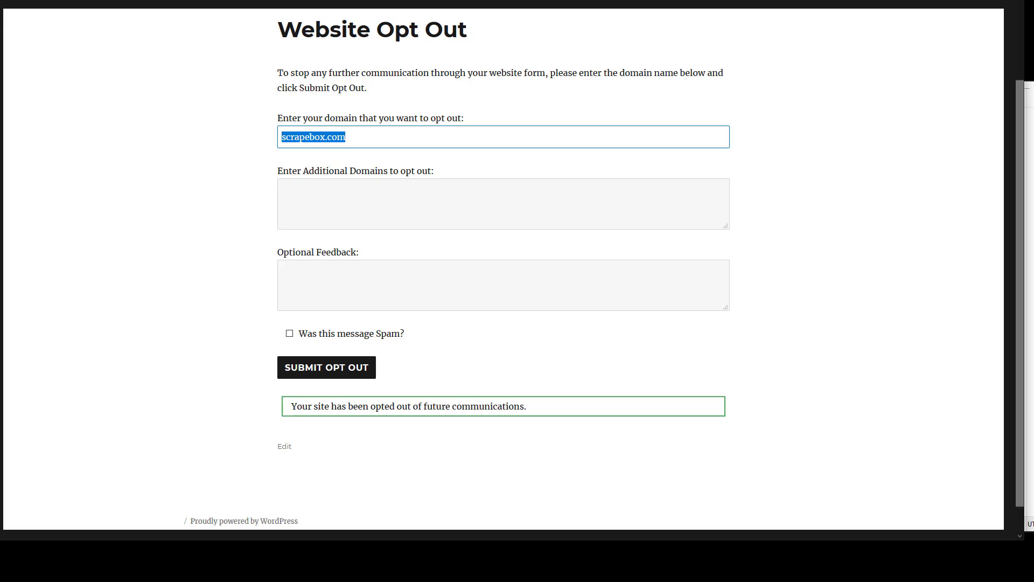
left_click(403, 0)
right_click(403, 0)
left_click(433, 28)
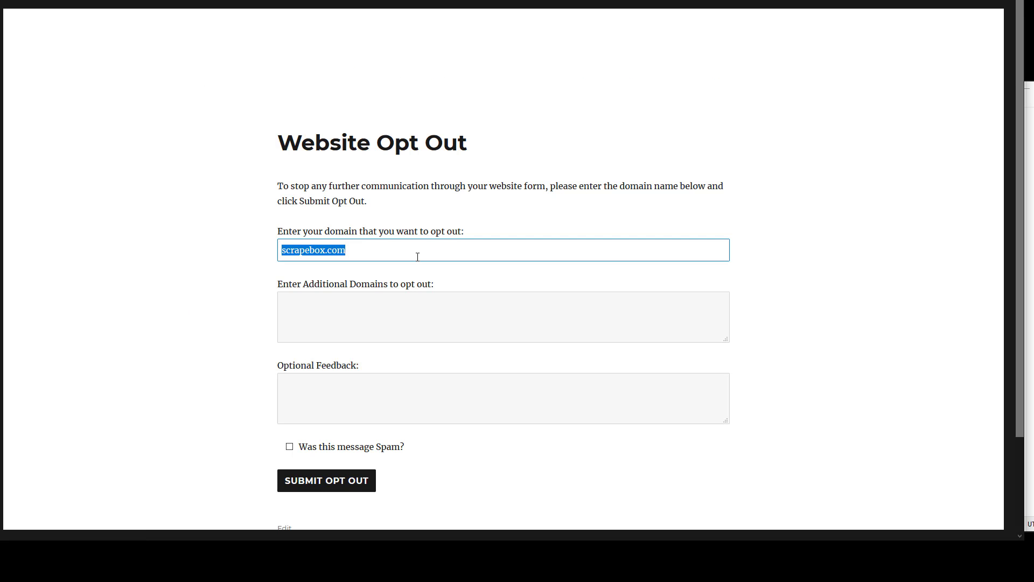
Select the tea=scrapebox.com parameter in the Notepad link to review it
left_click(1030, 275)
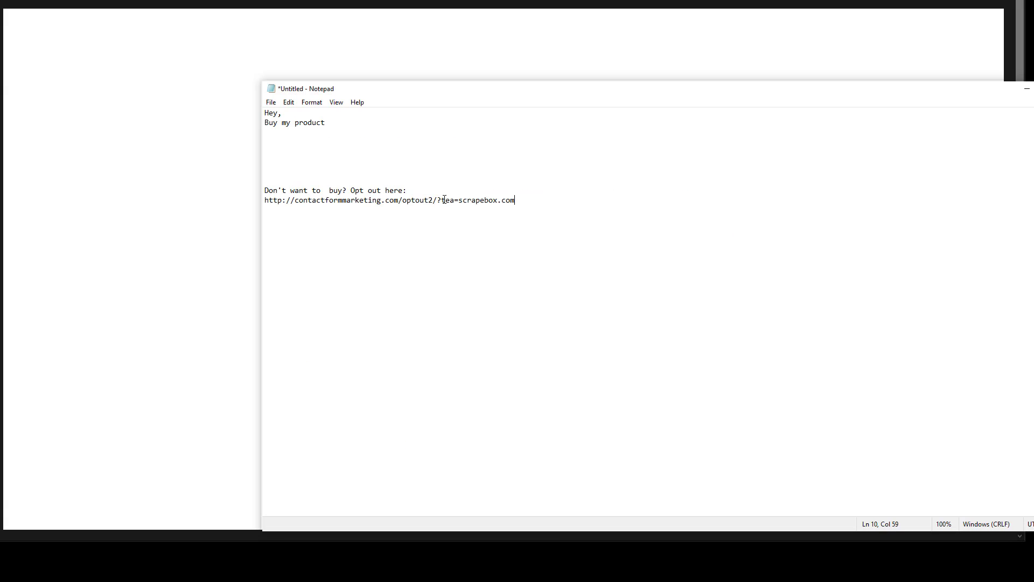
mouse_move(441, 201)
left_mouse_down()
mouse_move(533, 199)
mouse_move(459, 200)
left_mouse_up()
left_click(532, 199)
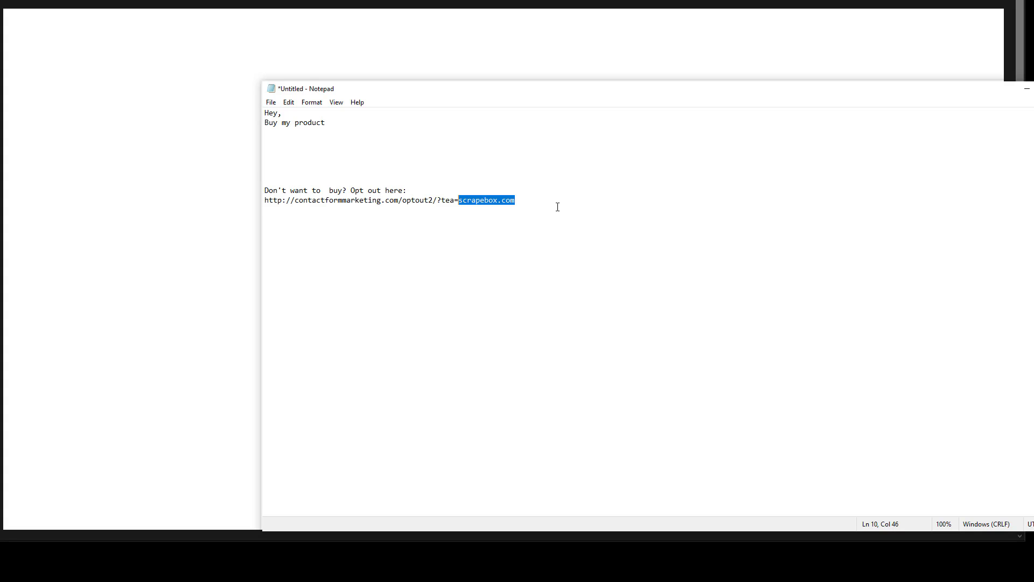
left_click(525, 198)
double_click(472, 200)
left_click_drag(459, 201, 533, 202)
left_click(691, 52)
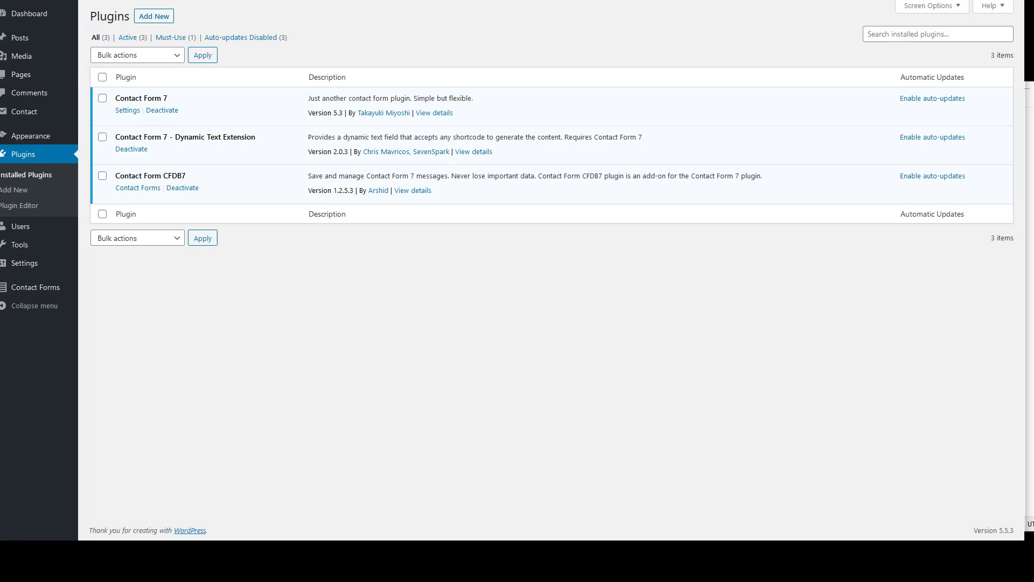
Replace scrapebox.com in the opt-out link with the %domain% placeholder
left_click(1029, 216)
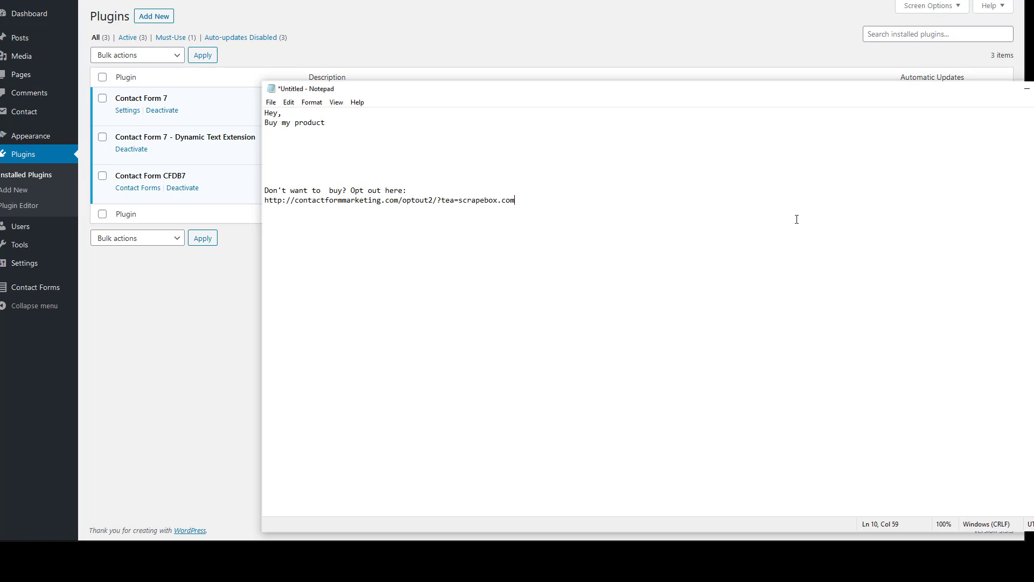
left_click_drag(459, 200, 570, 200)
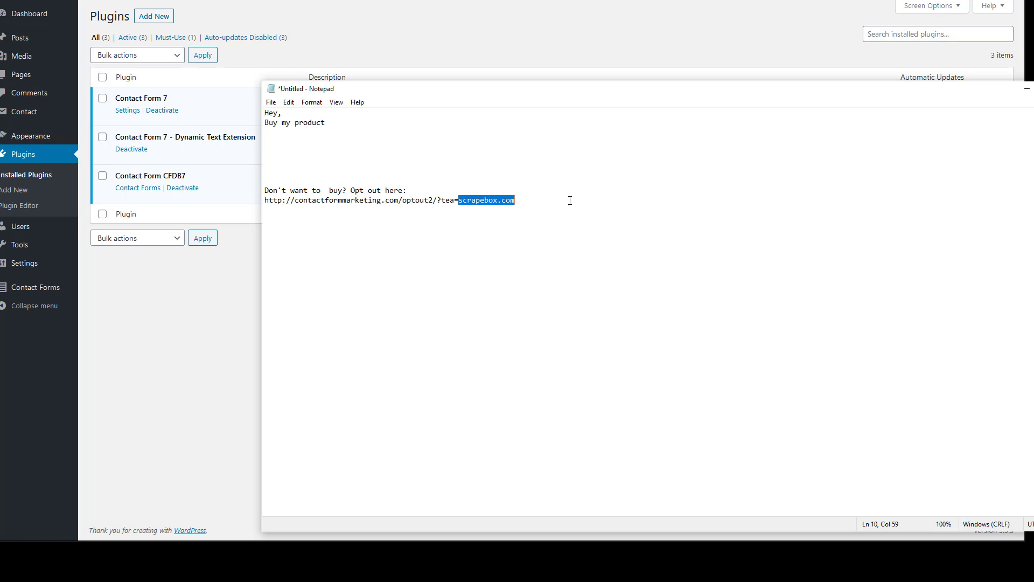
type("%domain%")
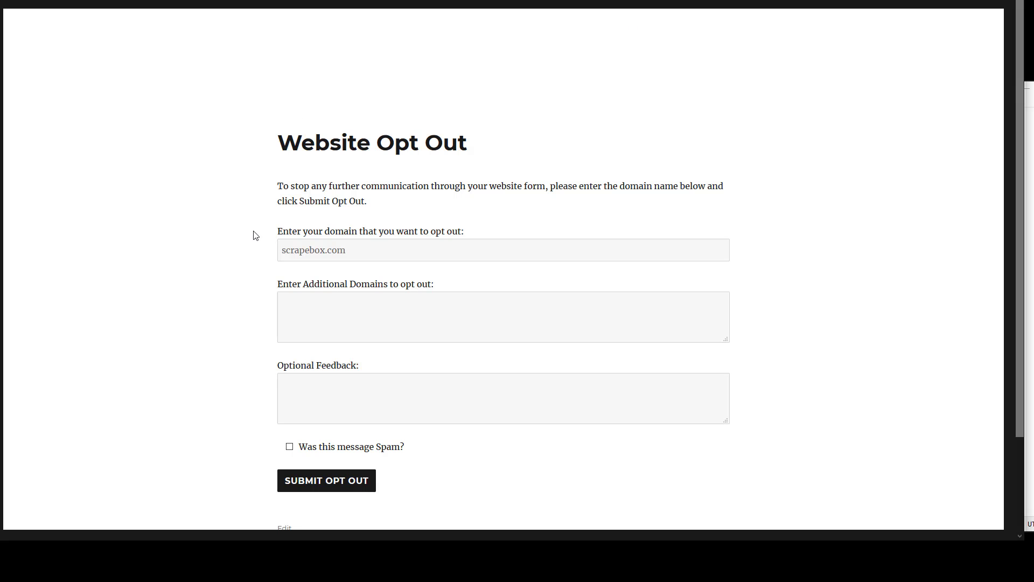
key("Tab")
key("ctrl+a")
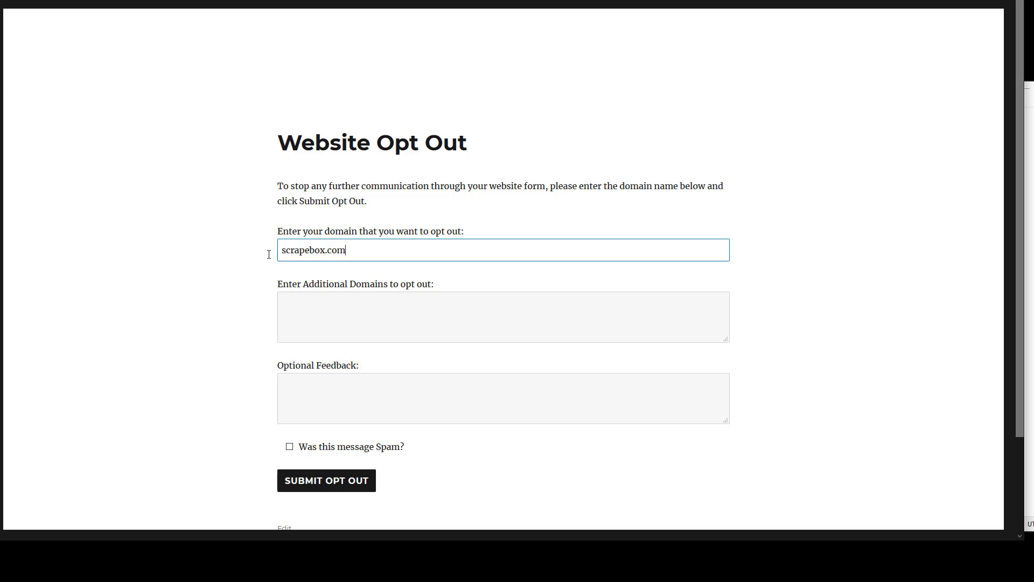
key("ctrl+a")
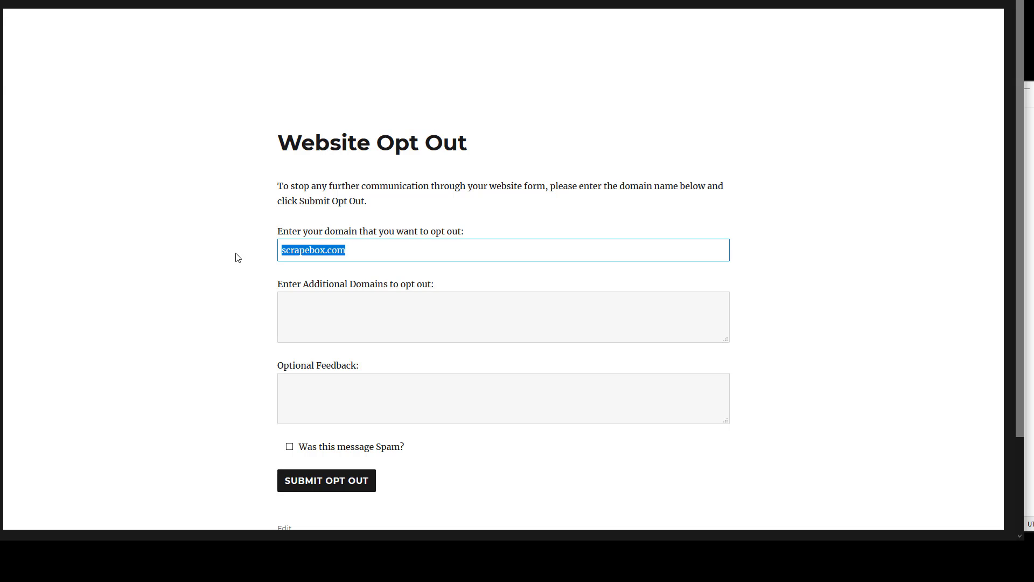